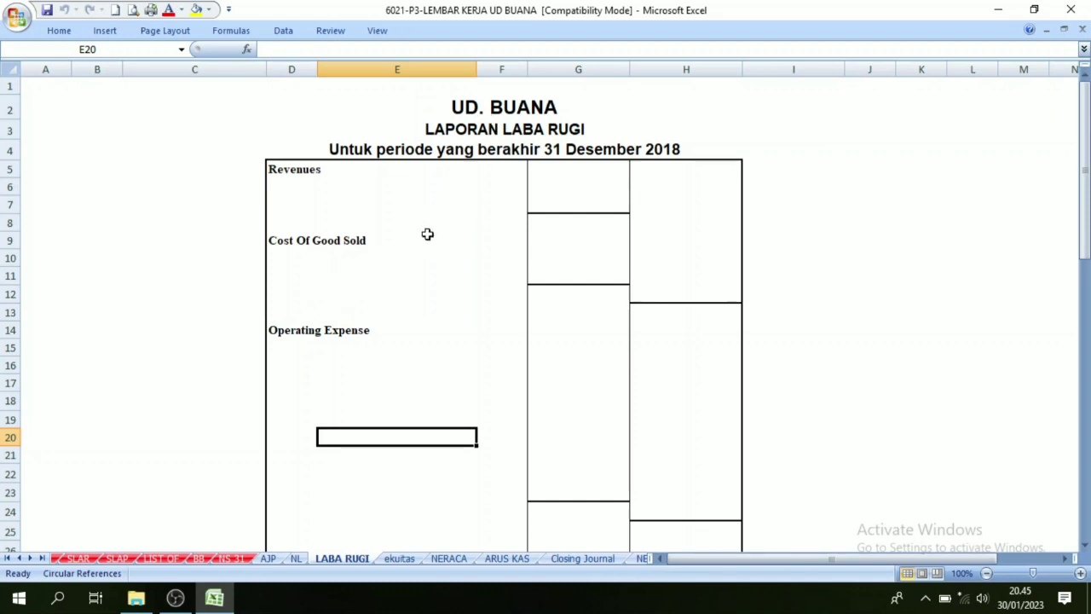
- Look through the AJP, NL, LABA RUGI, ekuitas and NERACA sheets to see the adjusting entries, worksheet and report templates
click(297, 558)
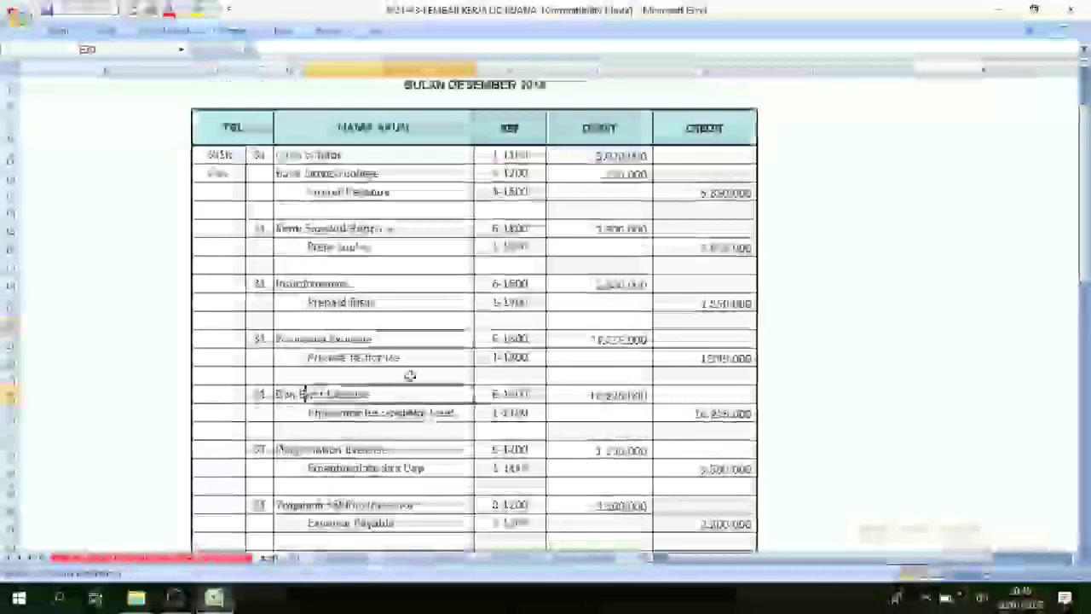
scroll(409, 375, up, 1)
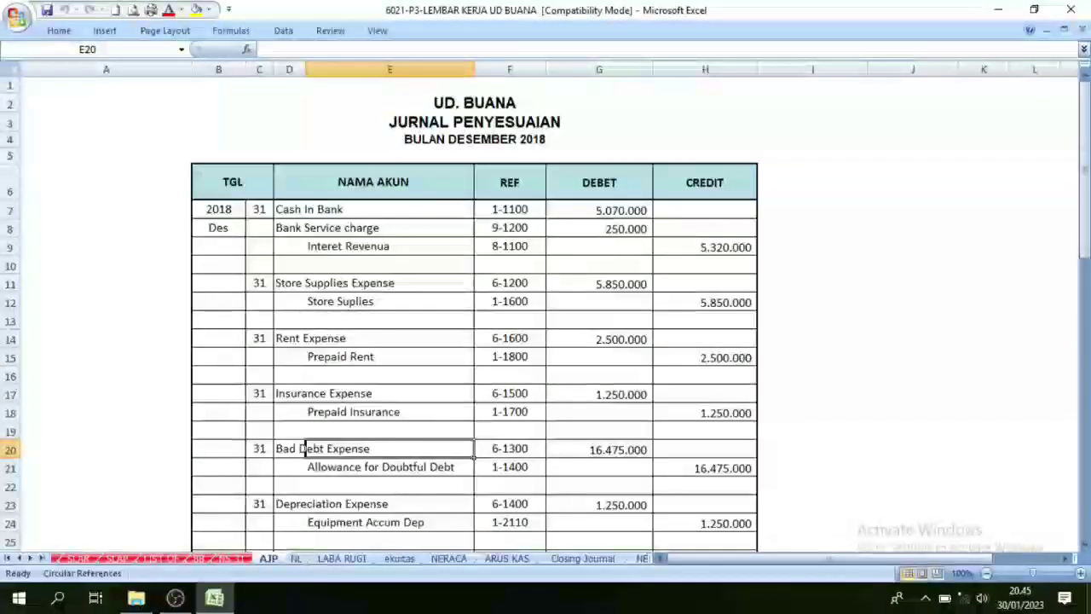
click(296, 557)
scroll(366, 451, up, 5)
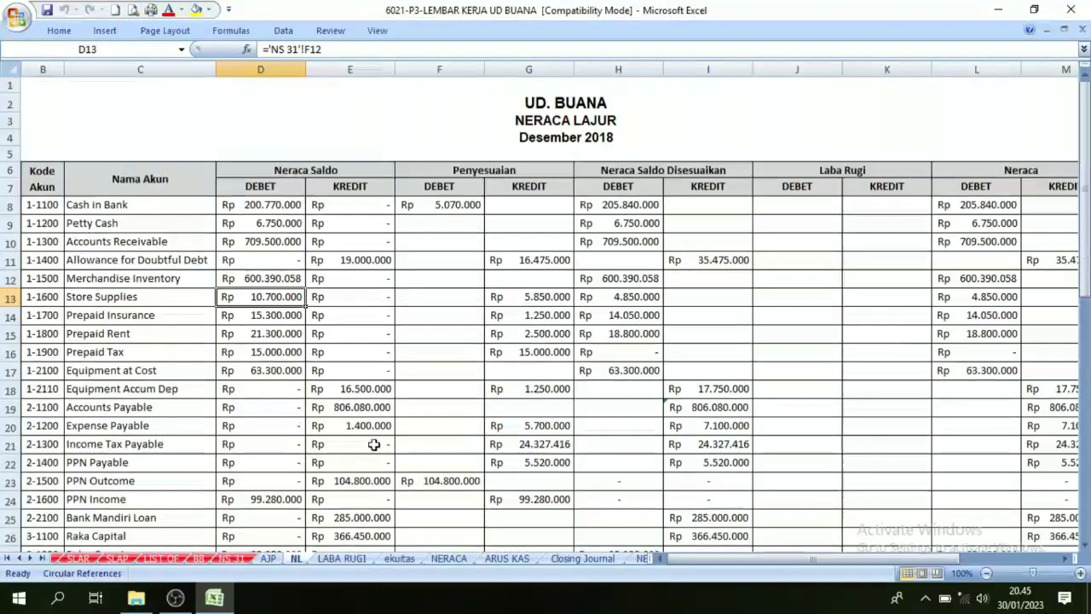
click(339, 559)
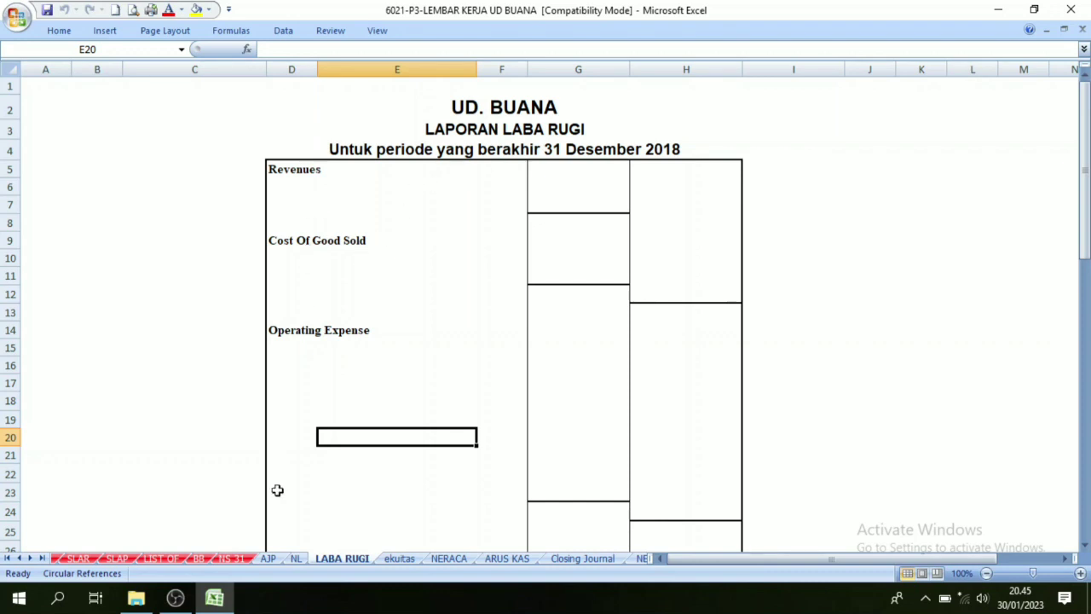
click(400, 558)
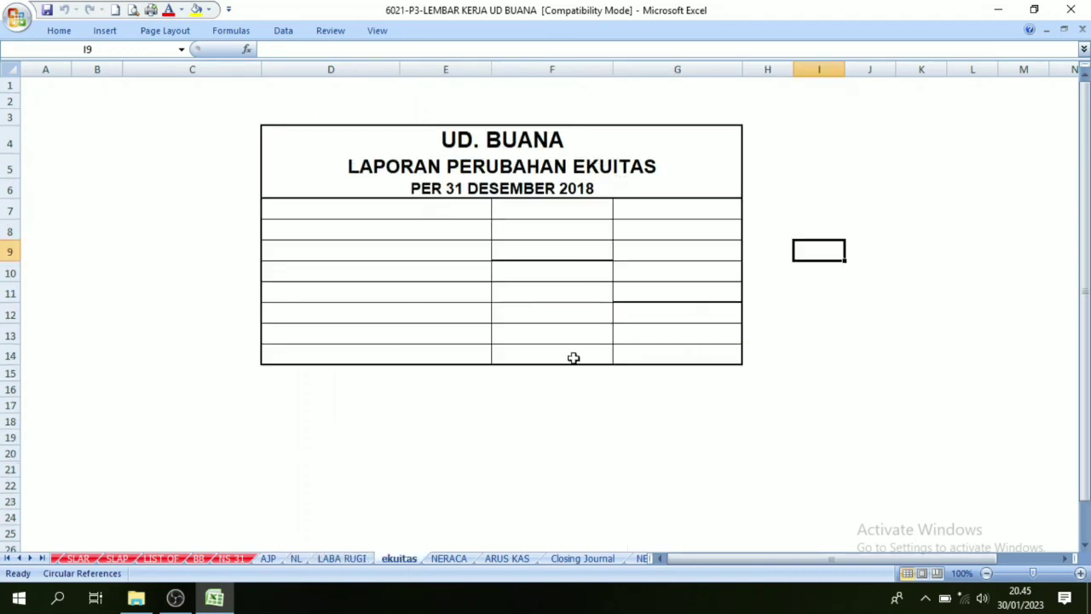
click(456, 559)
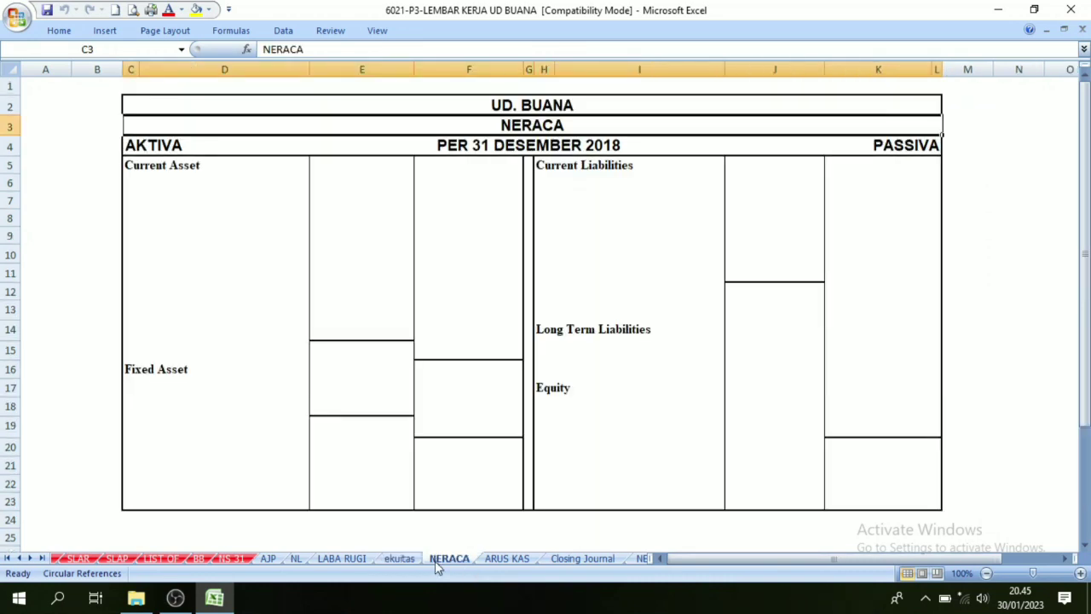
click(600, 248)
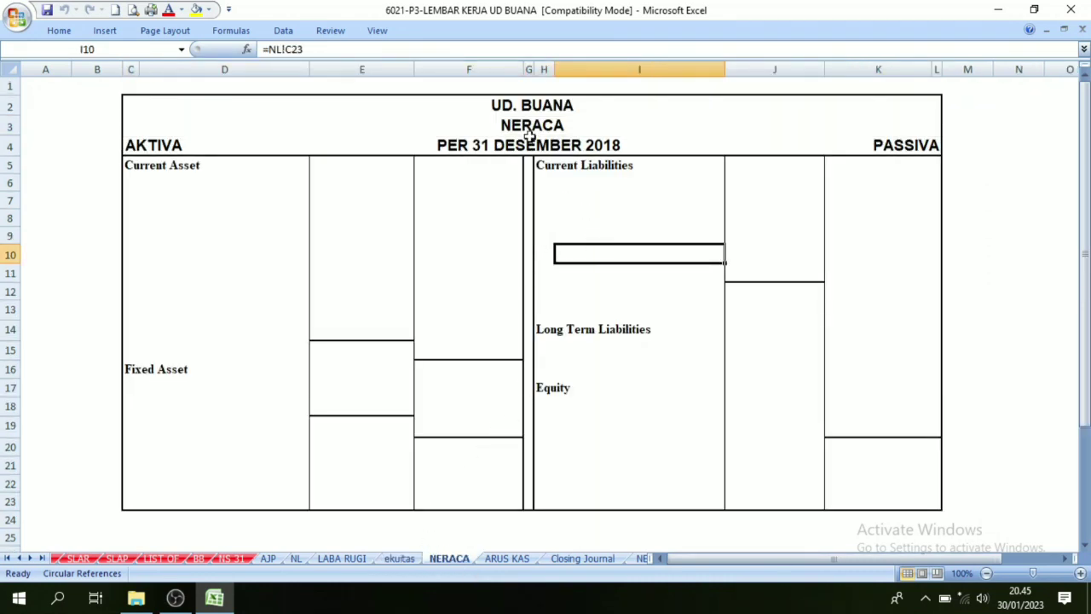
- Examine the income statement template on the LABA RUGI sheet, from its title down to the Other Expense and Losses section
click(333, 560)
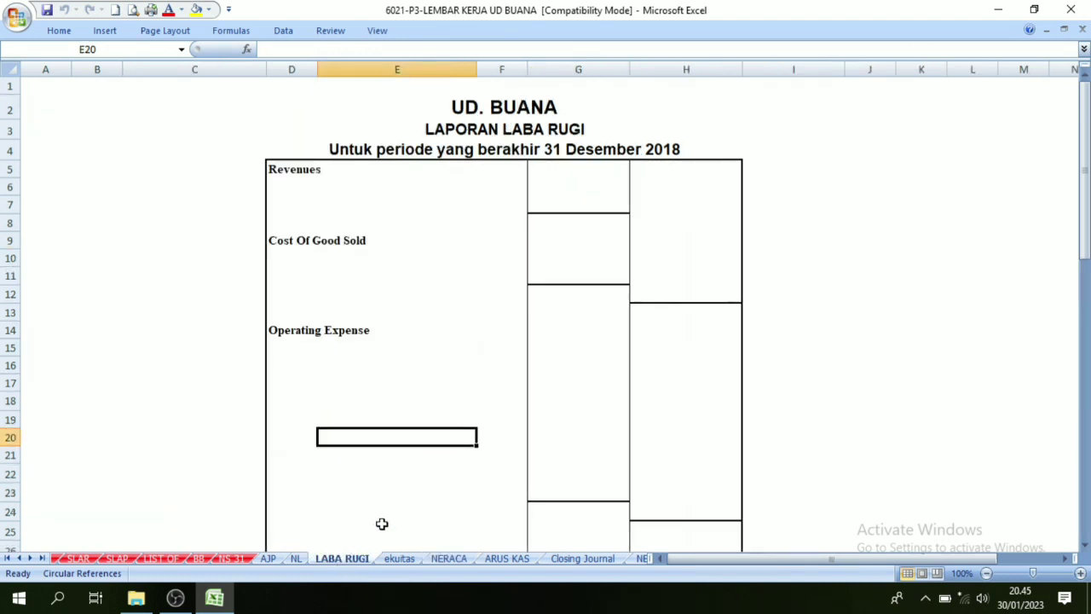
click(501, 128)
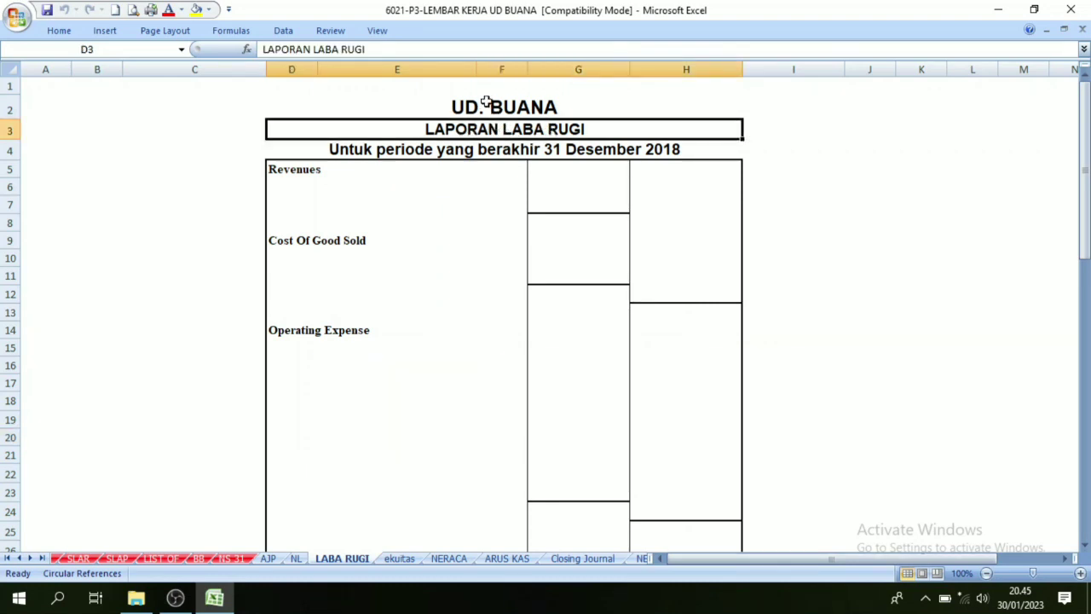
click(486, 103)
click(473, 130)
scroll(443, 312, down, 5)
scroll(453, 316, up, 5)
scroll(429, 339, down, 5)
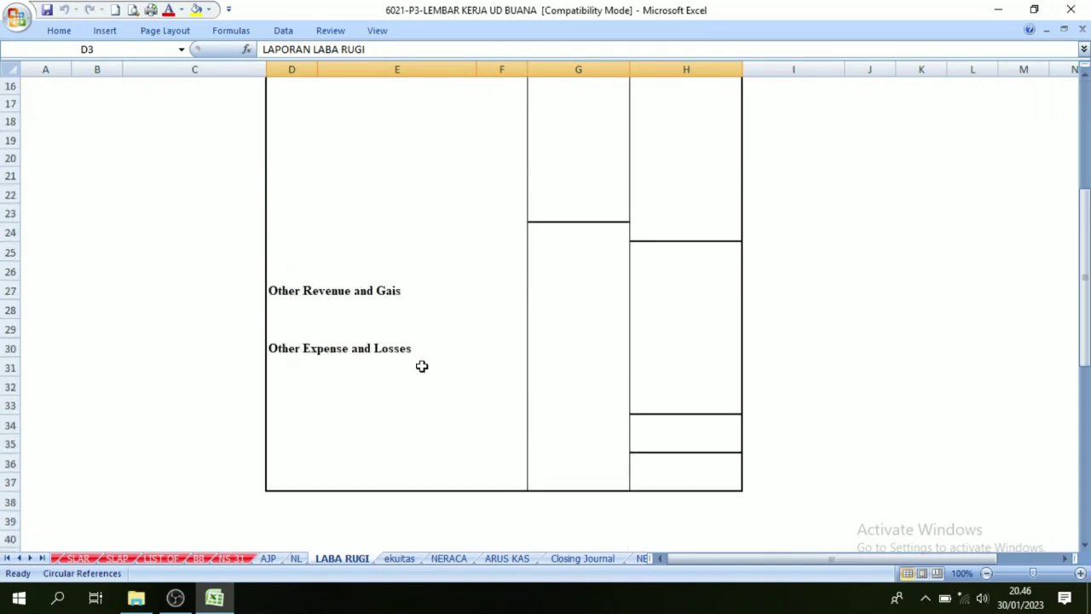
scroll(421, 365, up, 5)
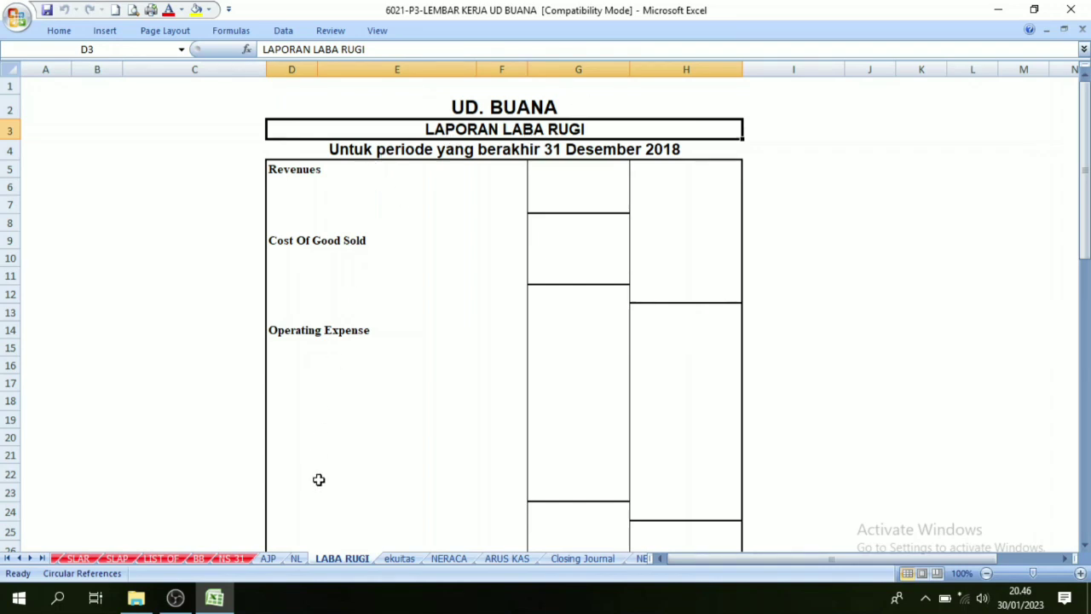
- On the NL sheet, colour the Laba Rugi debit and credit amounts from Sales to Income Tax Expense (J28:K44) red
click(296, 558)
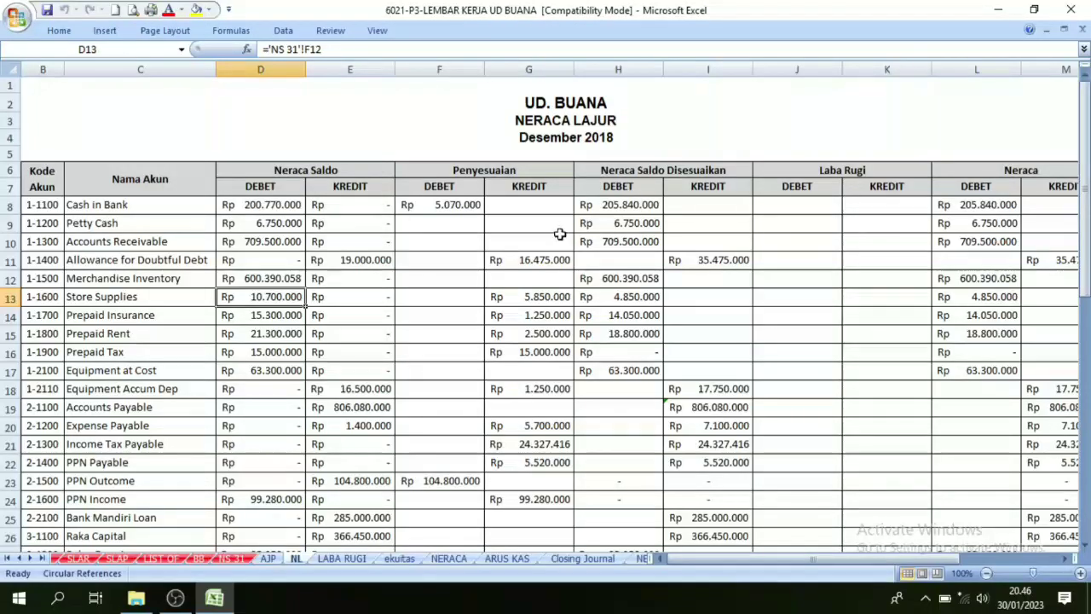
click(848, 170)
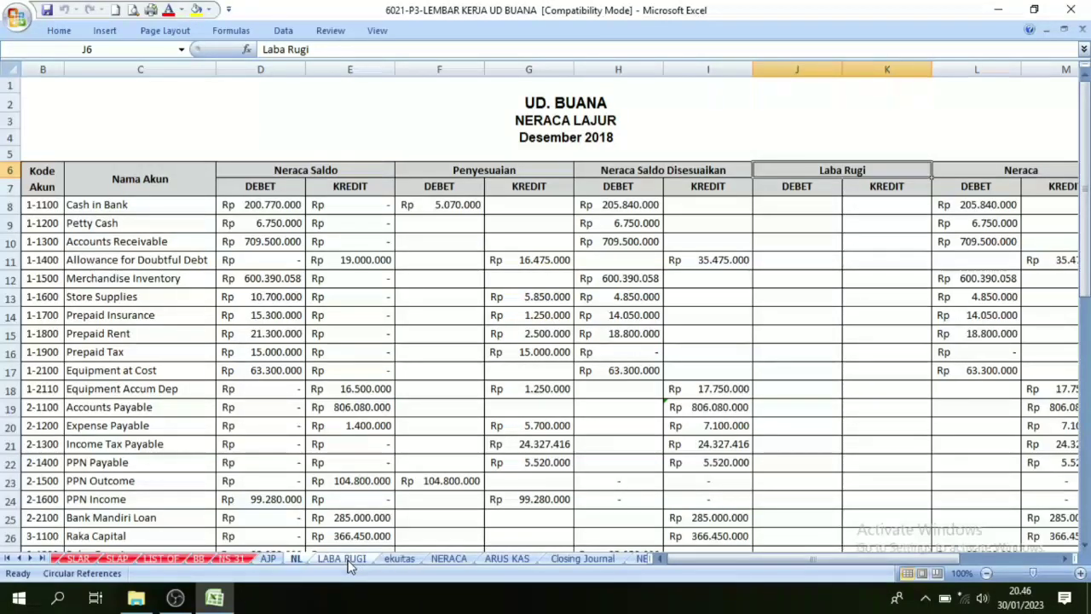
click(351, 561)
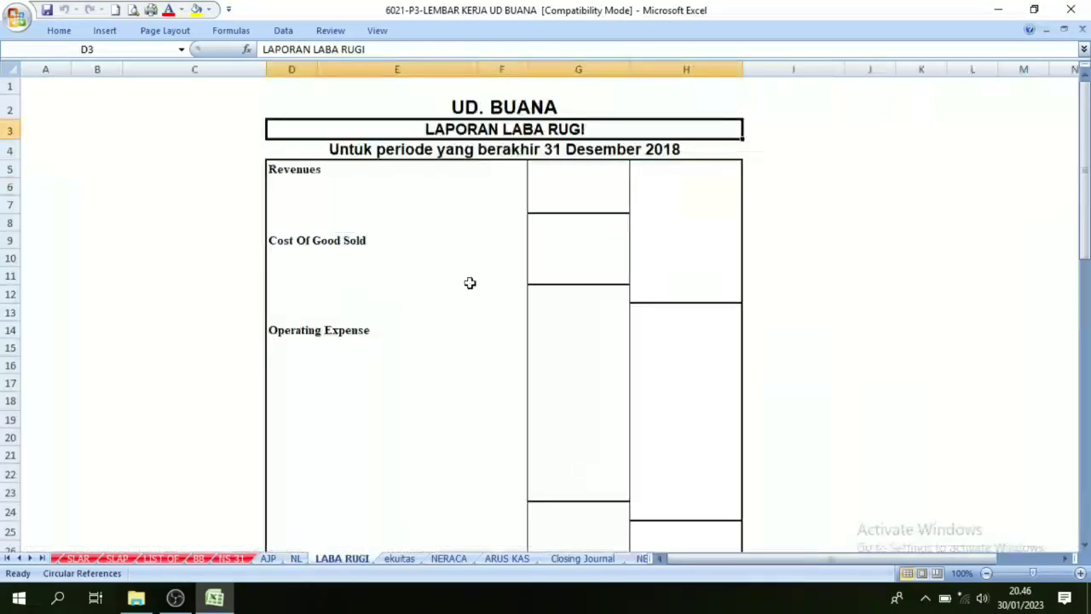
click(297, 560)
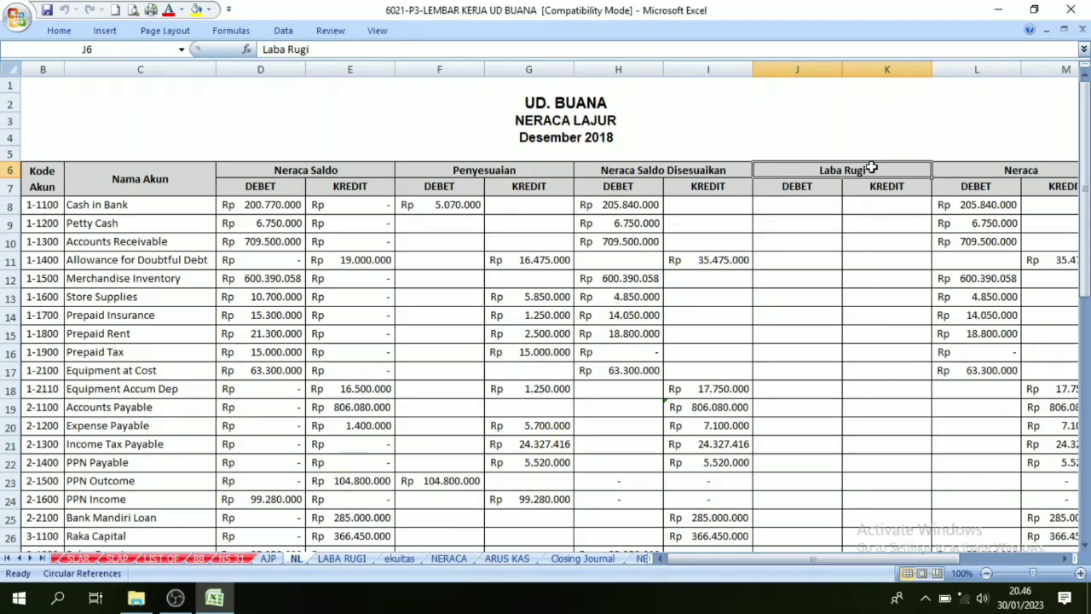
scroll(850, 304, down, 5)
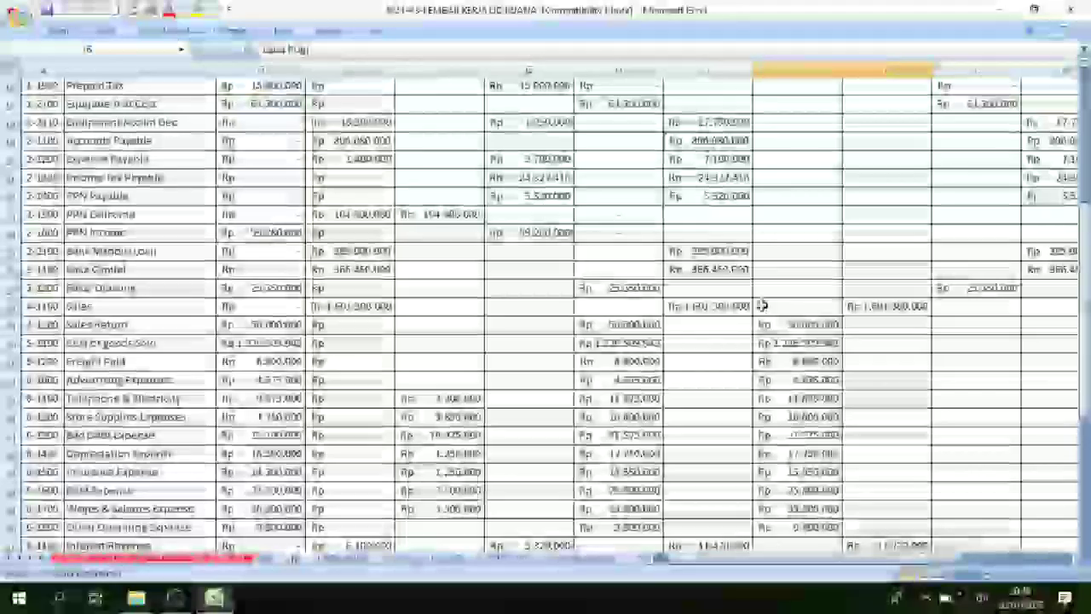
drag(761, 306, 870, 395)
scroll(870, 231, up, 8)
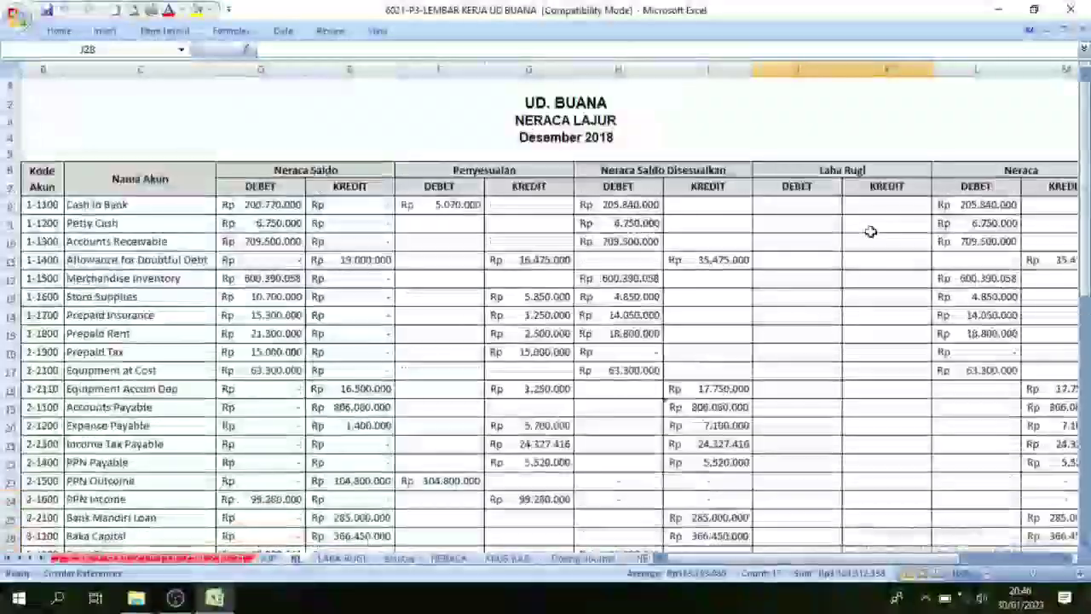
scroll(860, 341, down, 8)
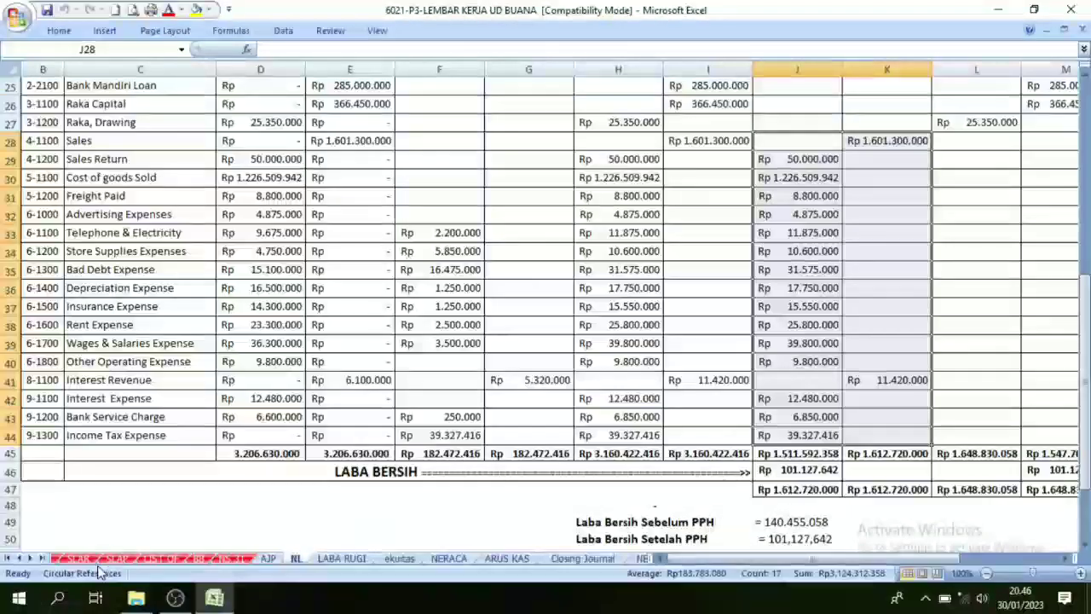
click(168, 9)
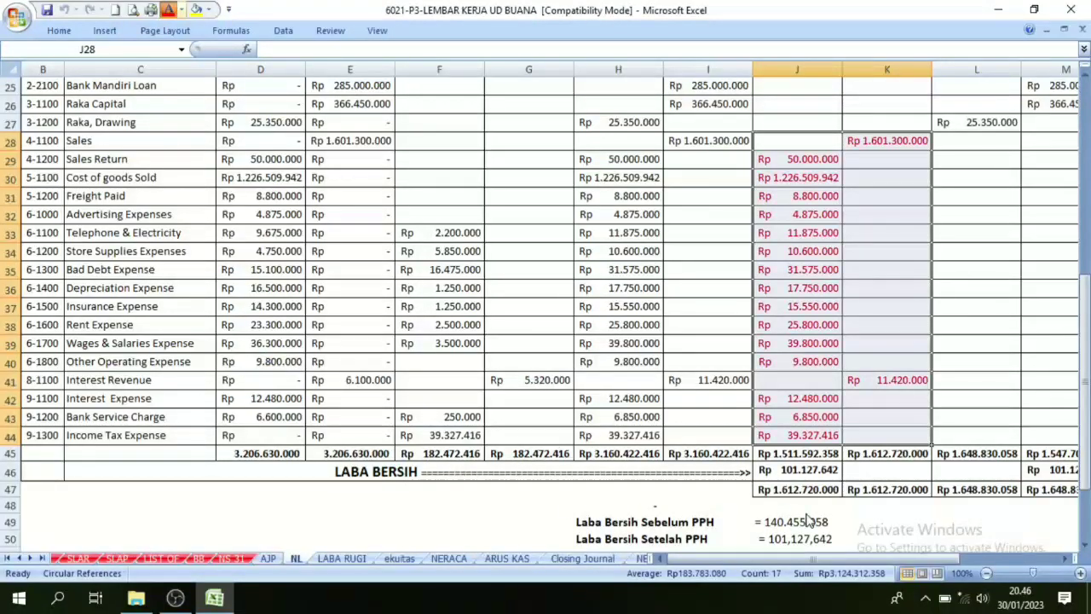
click(771, 343)
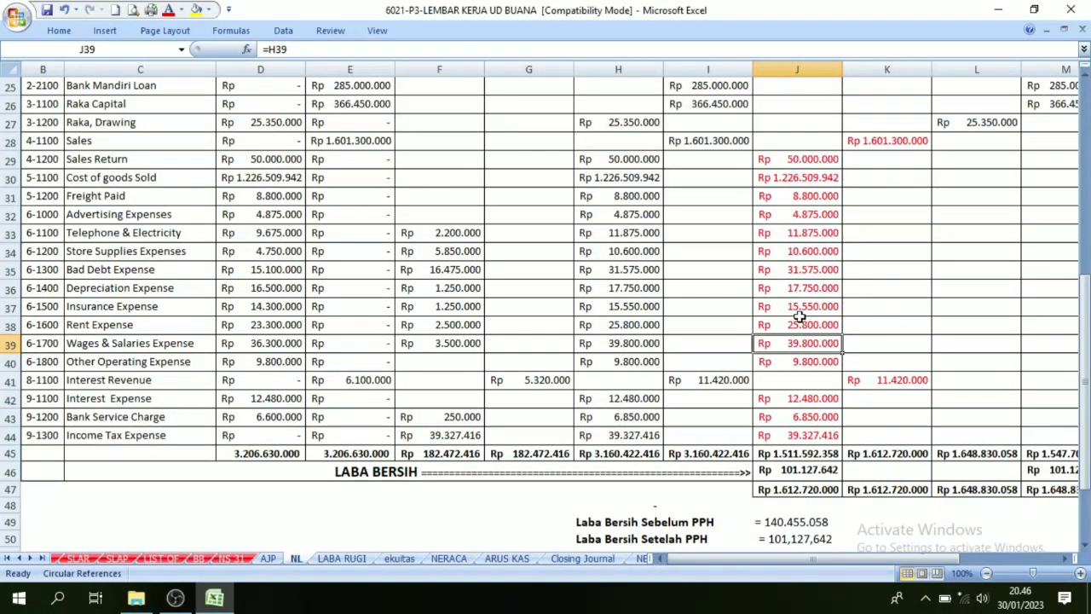
- Colour the account codes 4-1100 to 9-1300 (B28:B44) on the NL sheet red
scroll(800, 263, up, 6)
scroll(801, 262, up, 2)
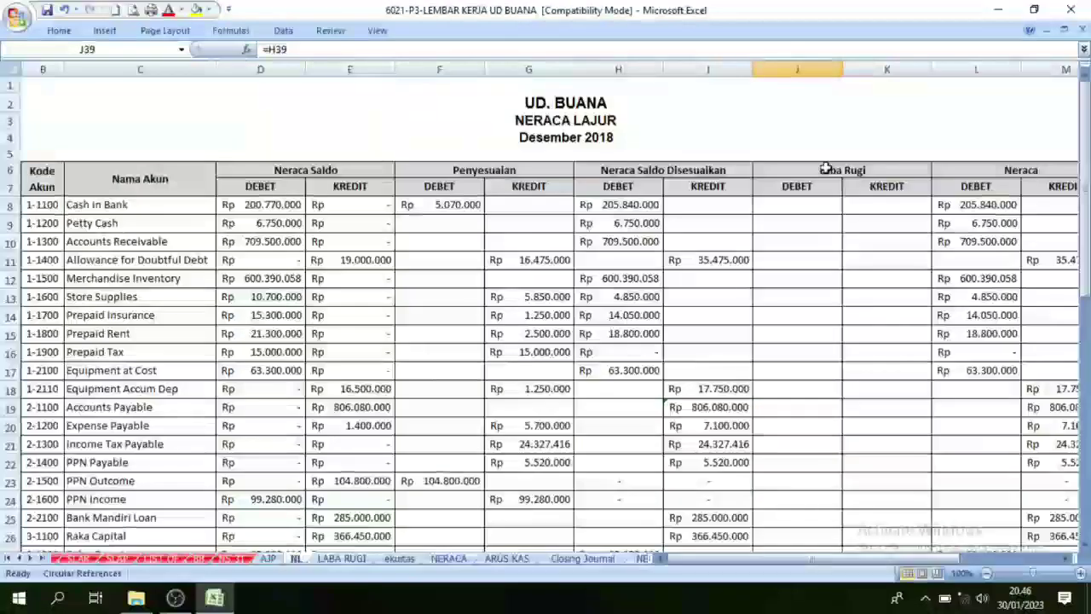
scroll(858, 167, down, 2)
scroll(860, 175, down, 6)
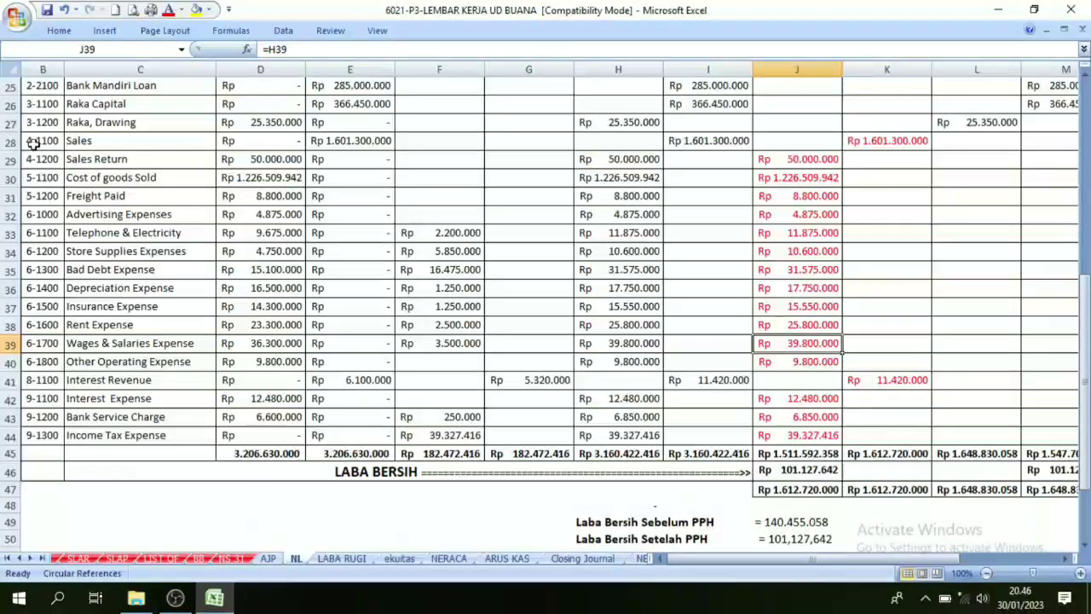
drag(31, 143, 47, 433)
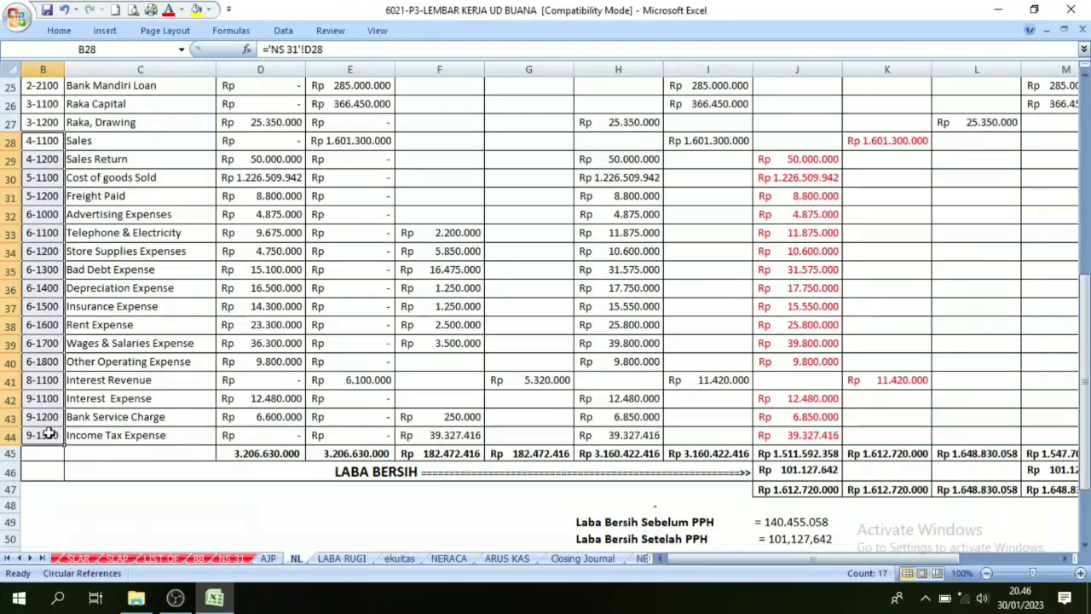
click(170, 9)
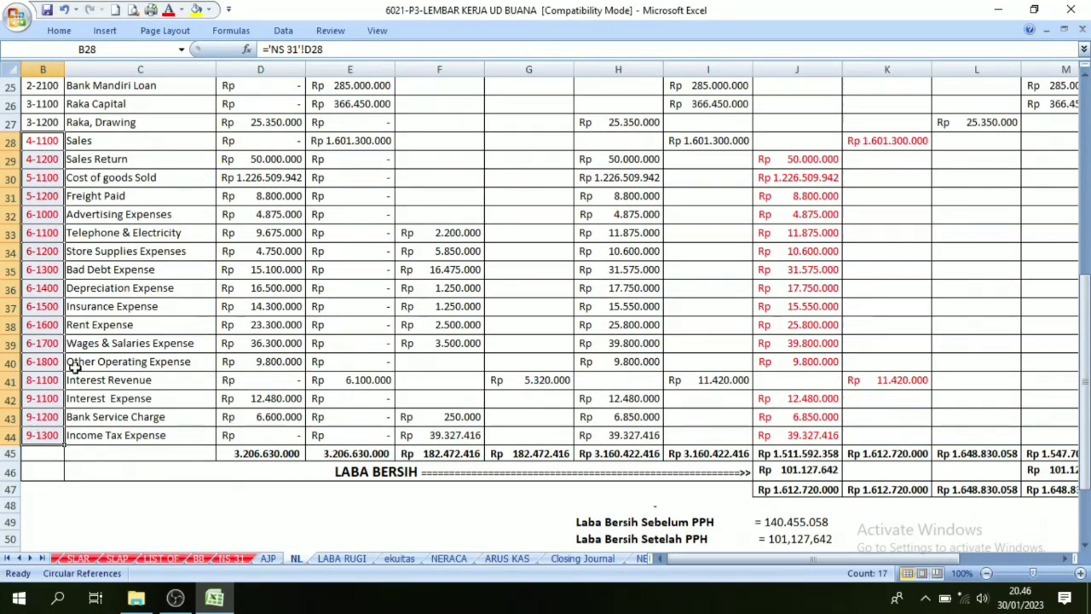
click(77, 141)
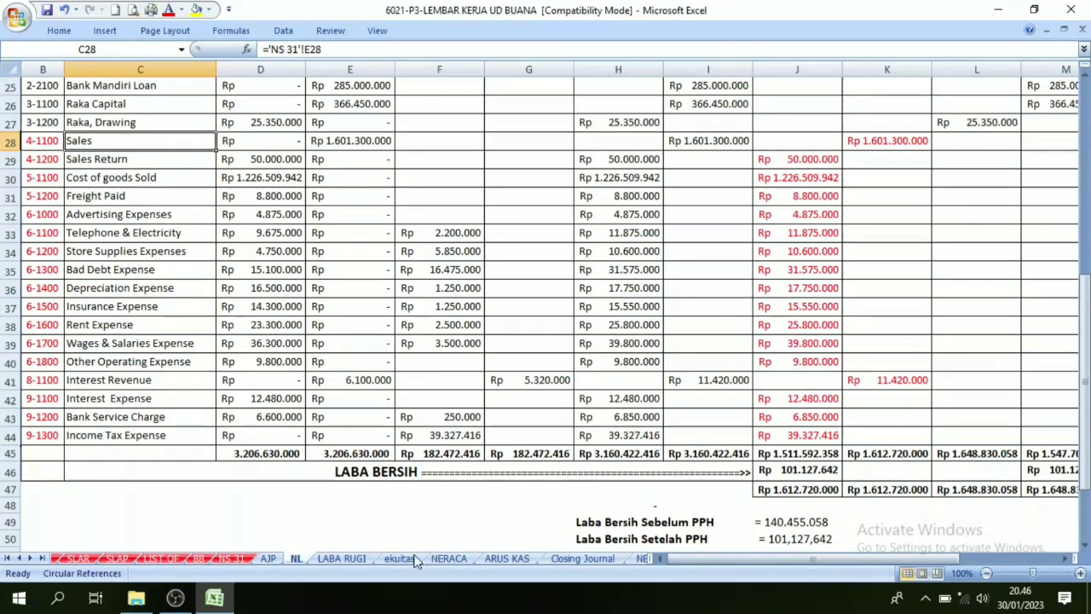
- Compare the Revenues section of the LABA RUGI sheet with the Sales and Sales Return accounts on the NL sheet
click(345, 559)
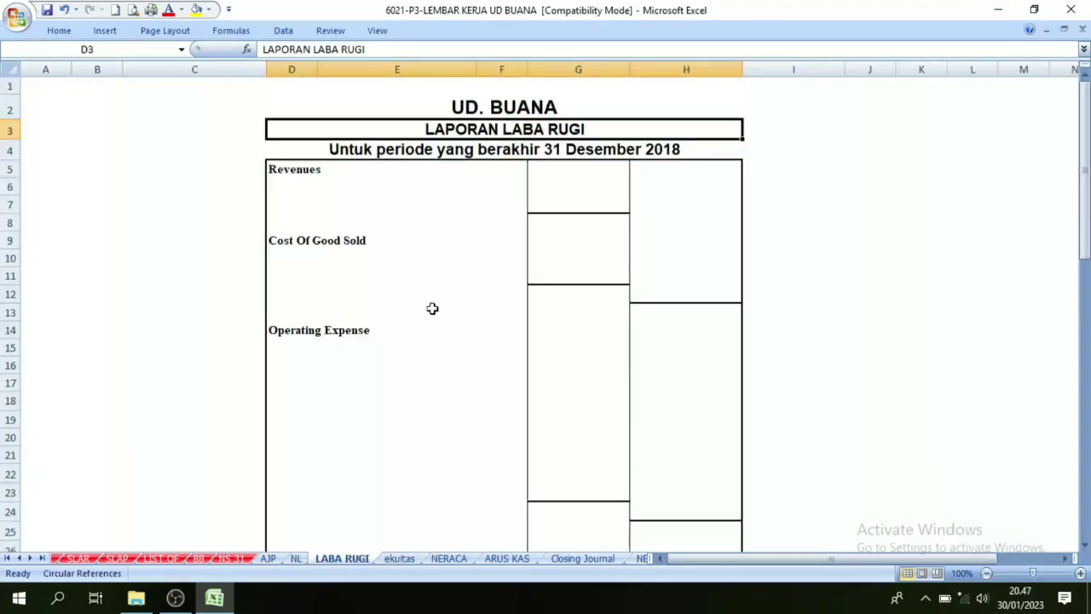
click(290, 170)
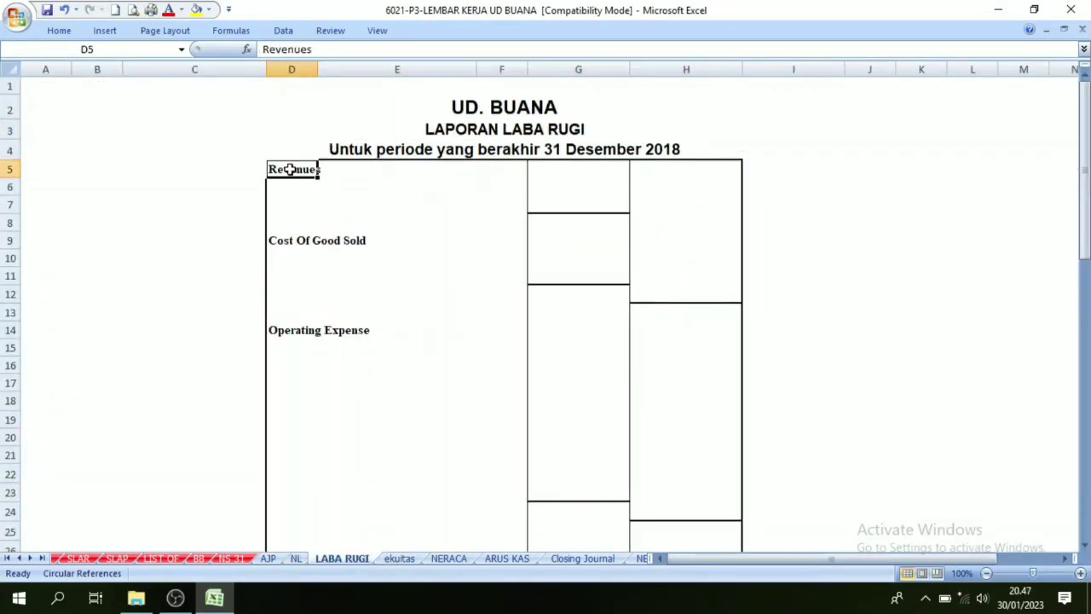
click(337, 205)
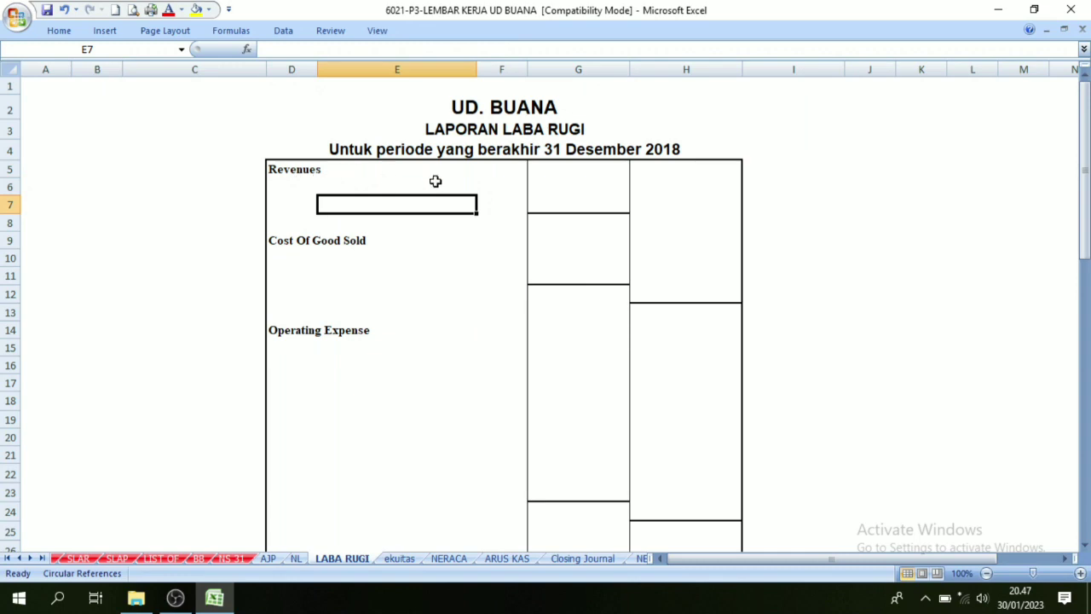
click(295, 559)
scroll(63, 195, up, 8)
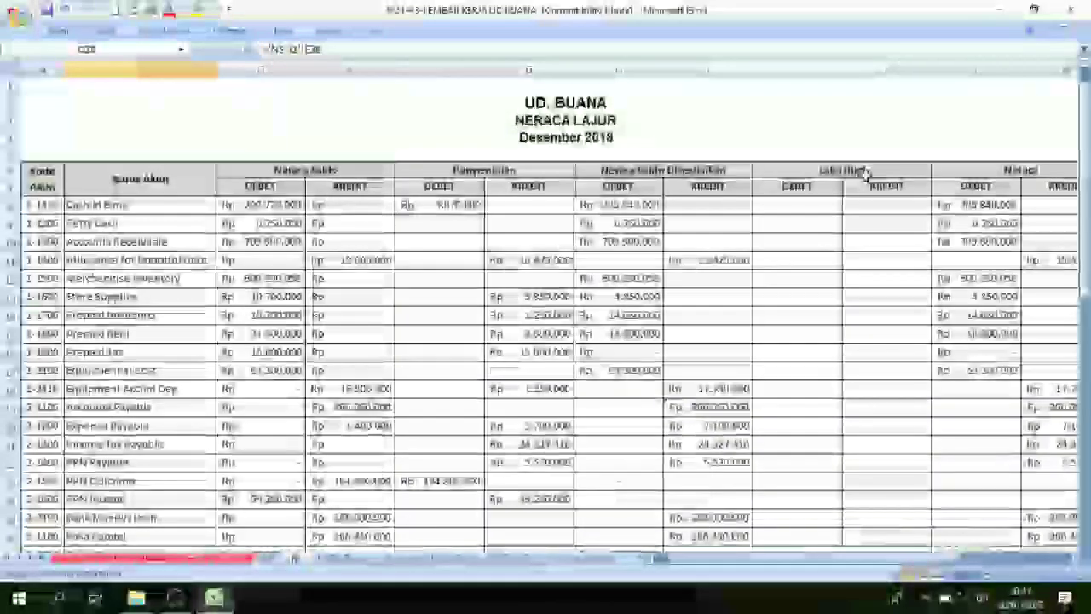
scroll(711, 449, down, 5)
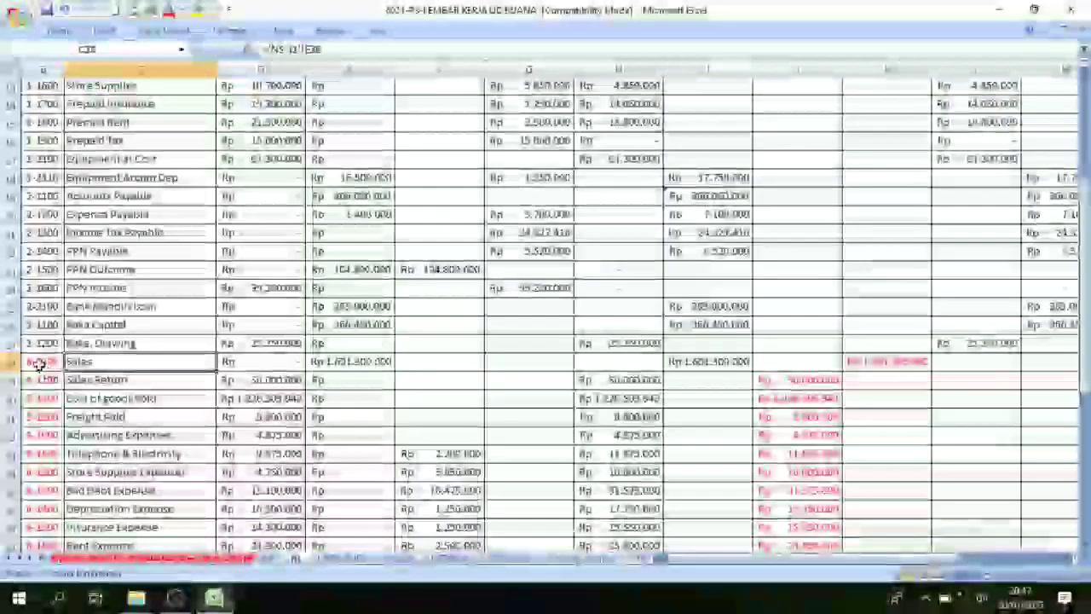
drag(43, 362, 153, 380)
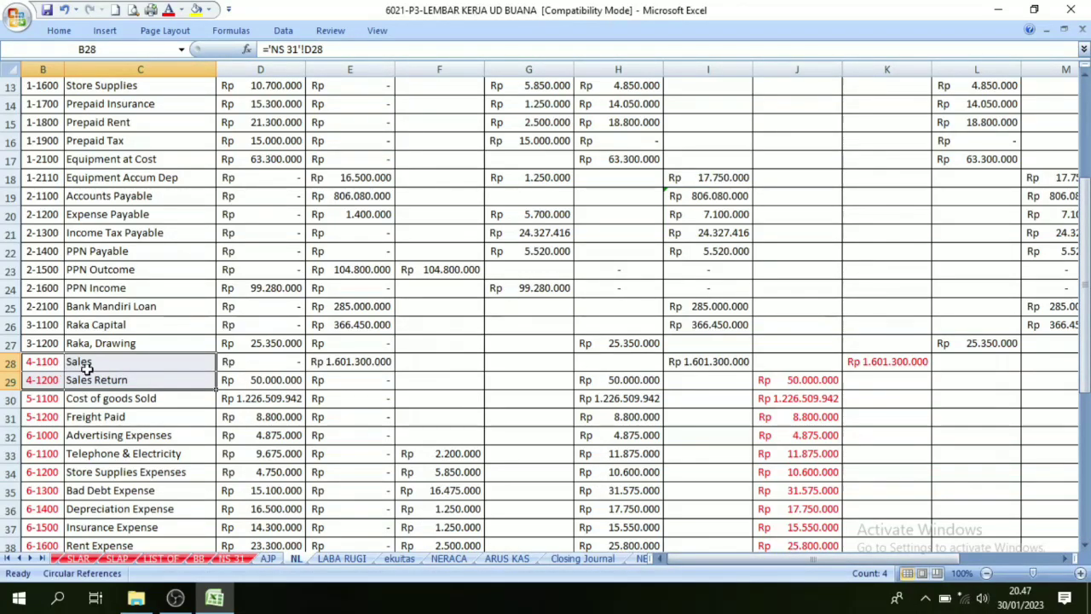
drag(94, 363, 94, 380)
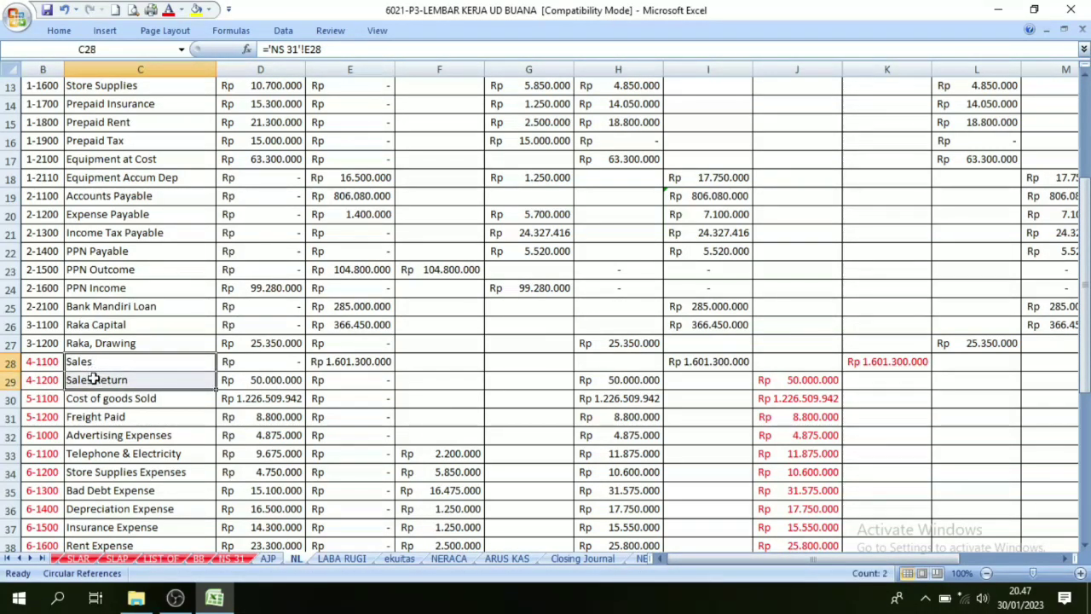
- Reveal the linked account names under Revenues on the LABA RUGI sheet by setting the font colour of D6:D7 to black
click(341, 559)
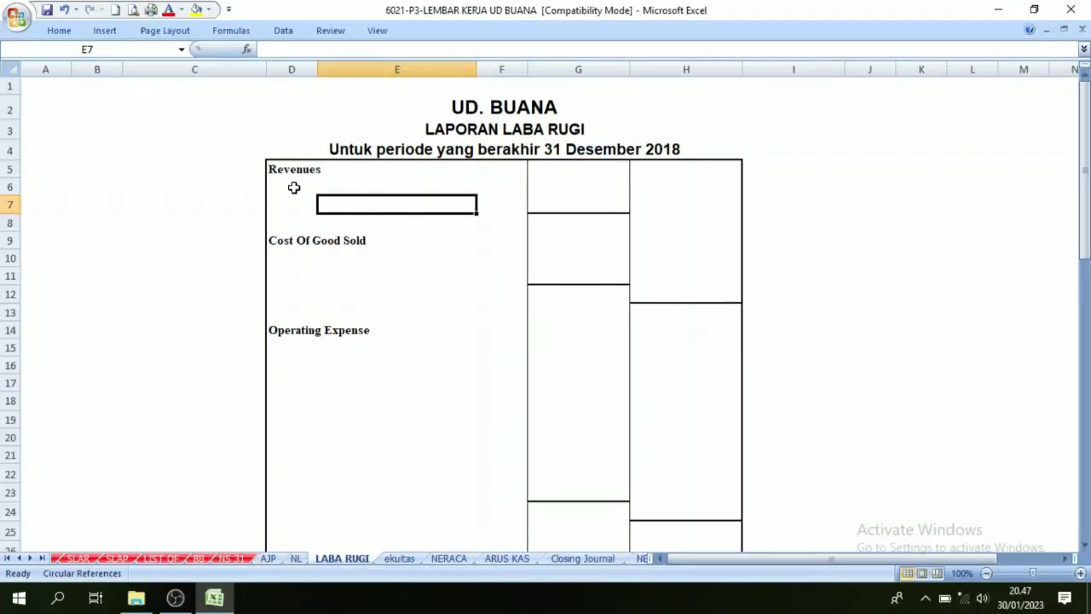
drag(295, 189, 295, 208)
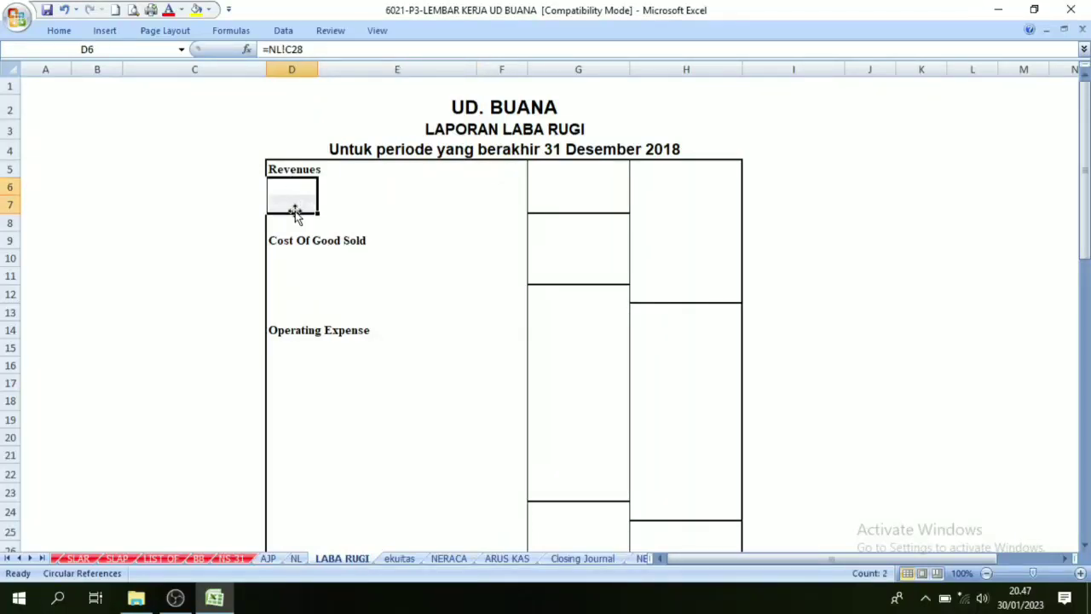
click(181, 10)
click(187, 107)
click(573, 189)
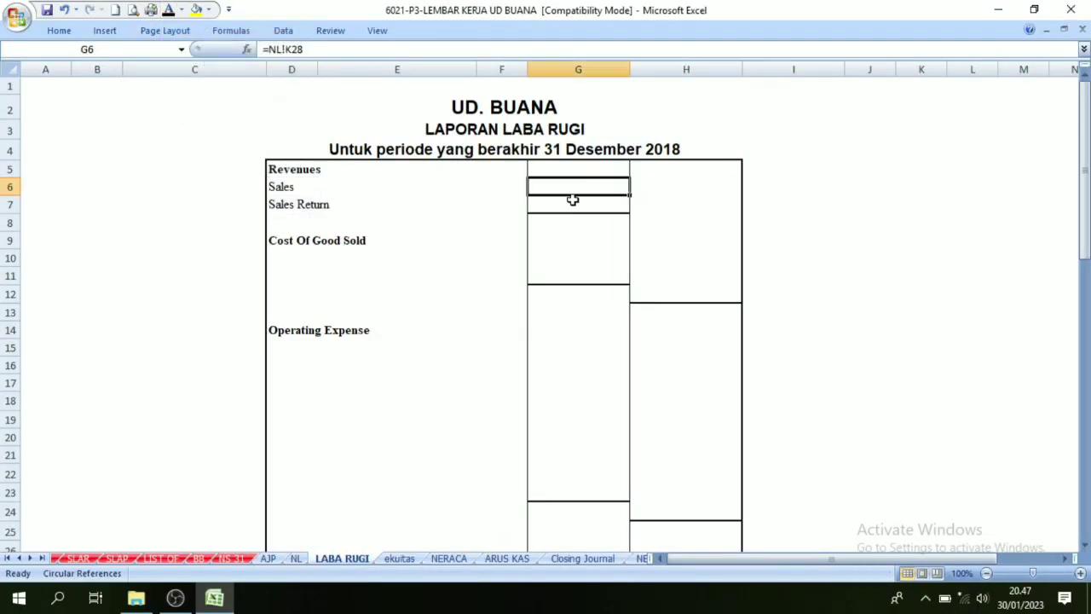
- Check the Sales and Sales Return amounts in J28:K29 on the NL sheet and reveal the Sales amount in LABA RUGI G6 with black font
click(295, 559)
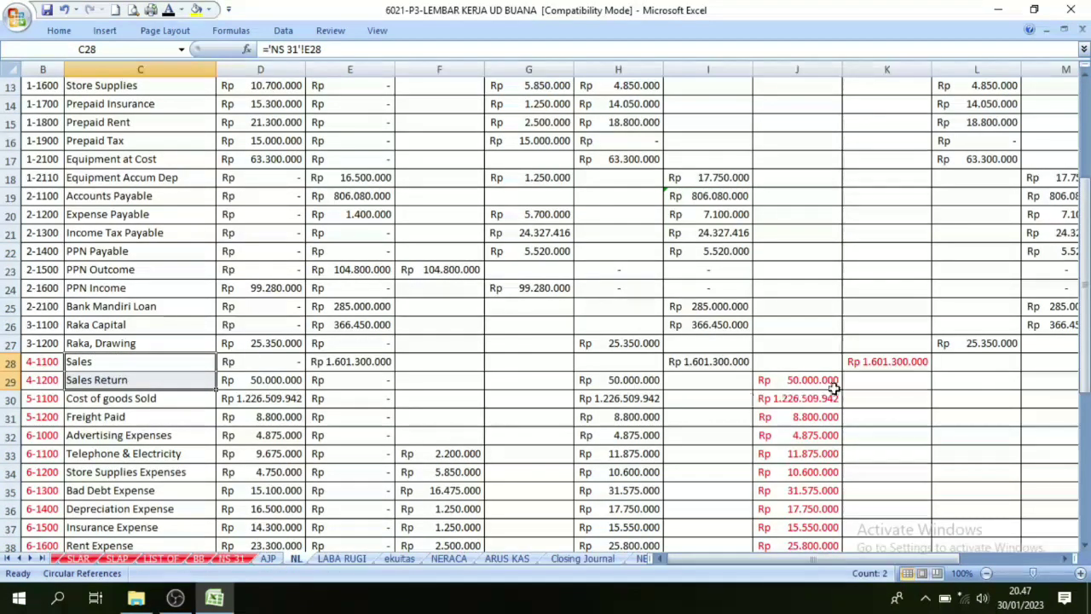
drag(828, 362, 857, 383)
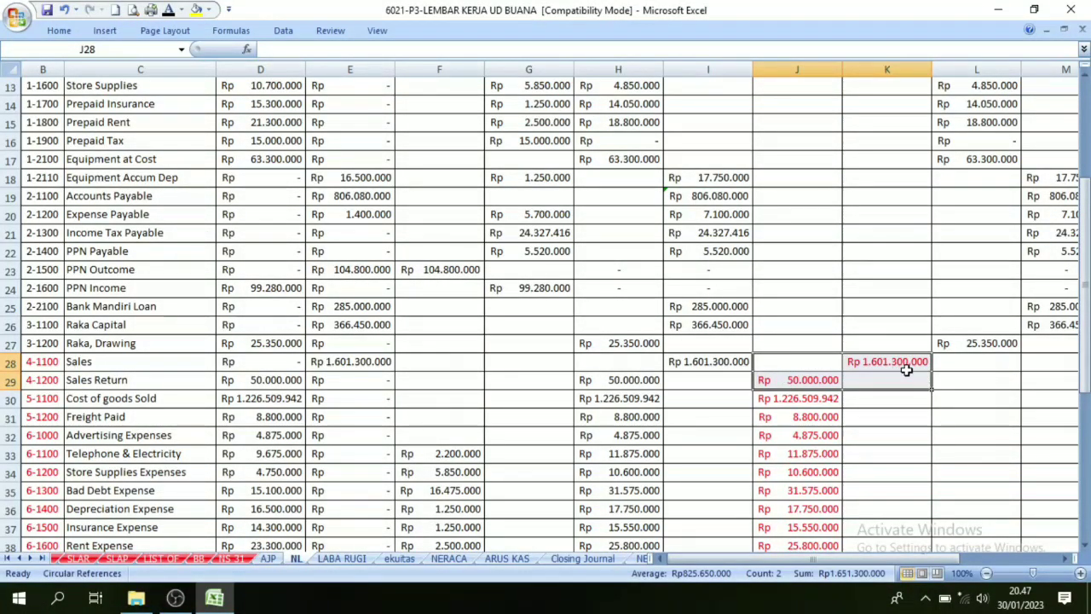
scroll(906, 368, up, 4)
scroll(906, 256, down, 3)
scroll(906, 269, down, 4)
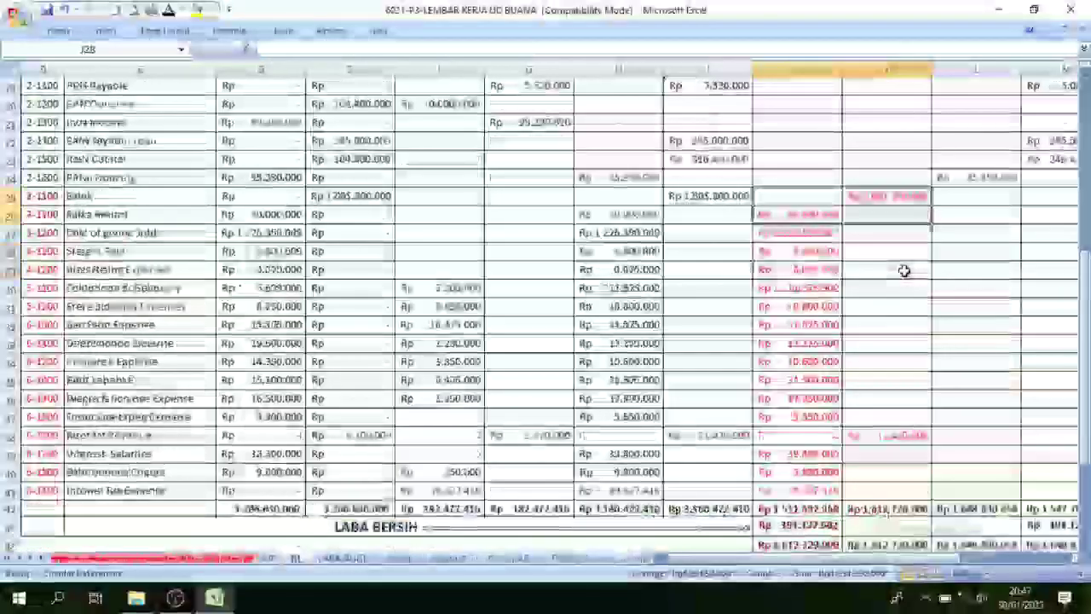
scroll(891, 281, up, 3)
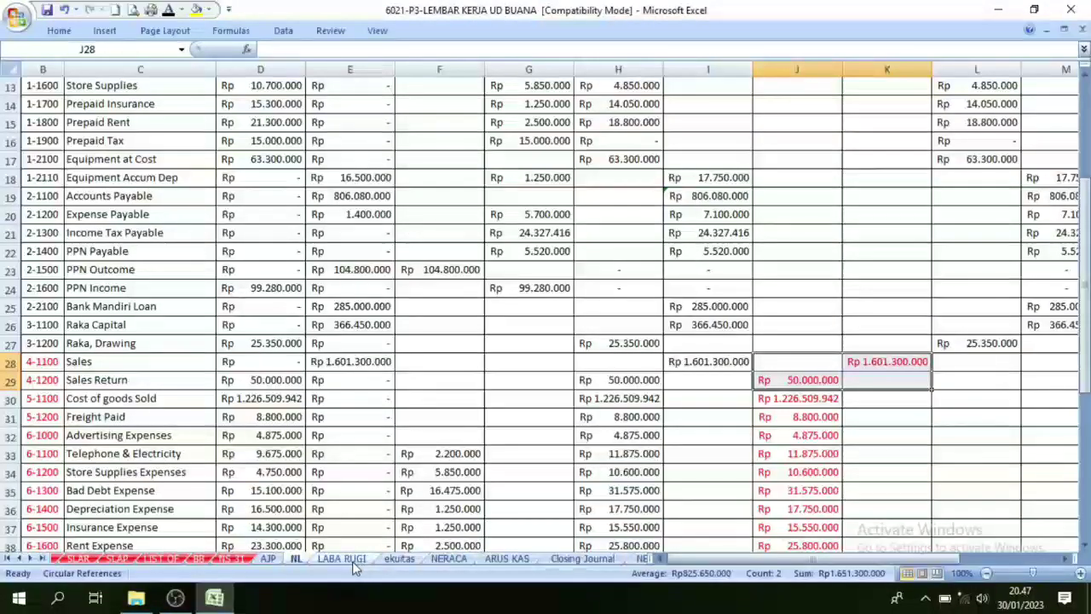
click(341, 558)
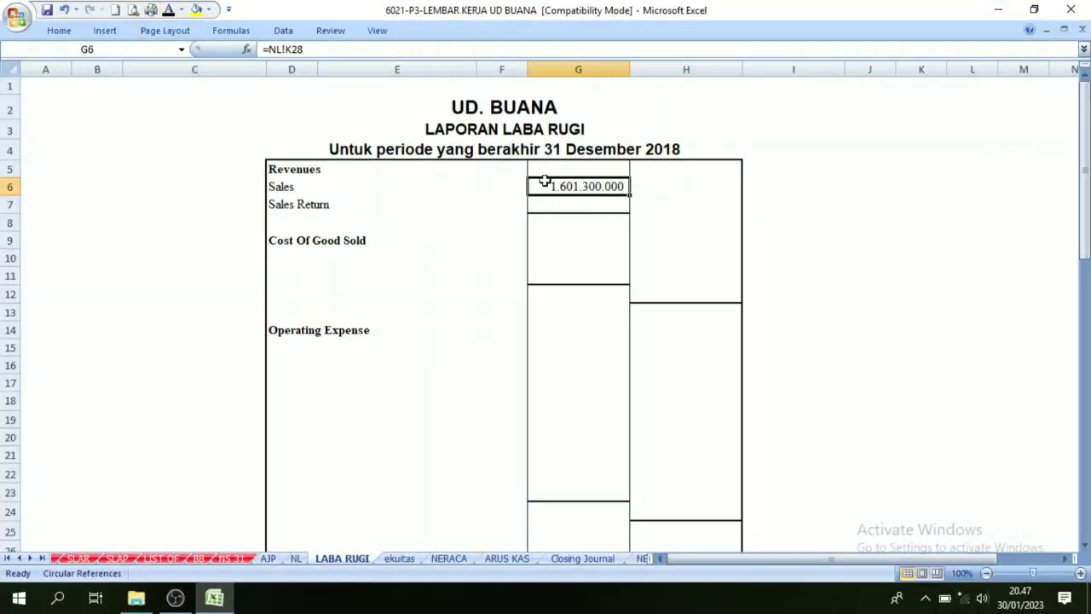
- Examine on the NL sheet in which Laba Rugi column, debit or credit, the Sales and Sales Return amounts stand
click(296, 559)
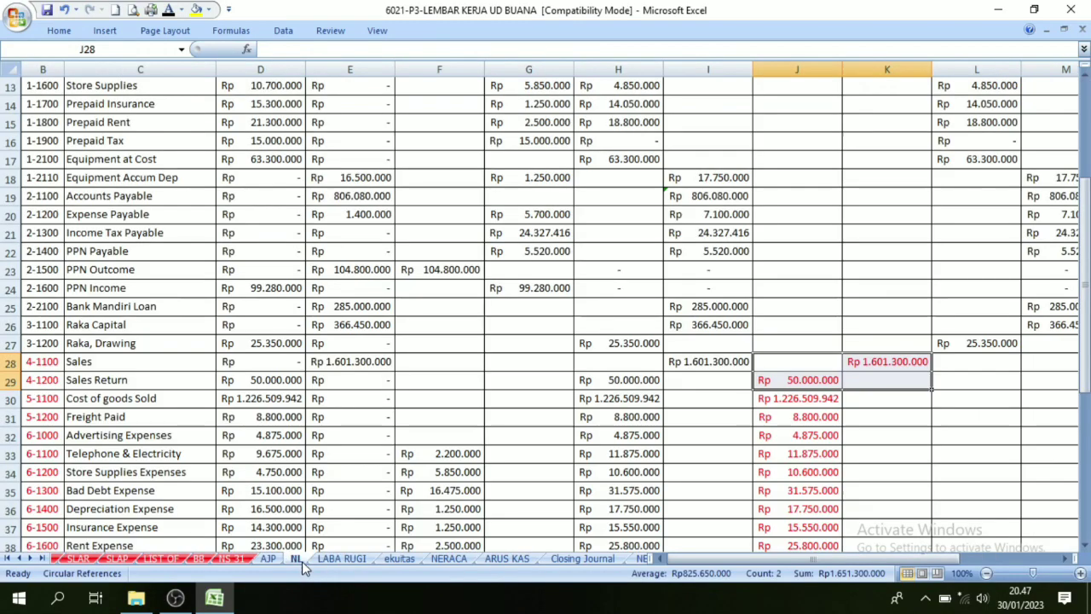
scroll(805, 194, up, 4)
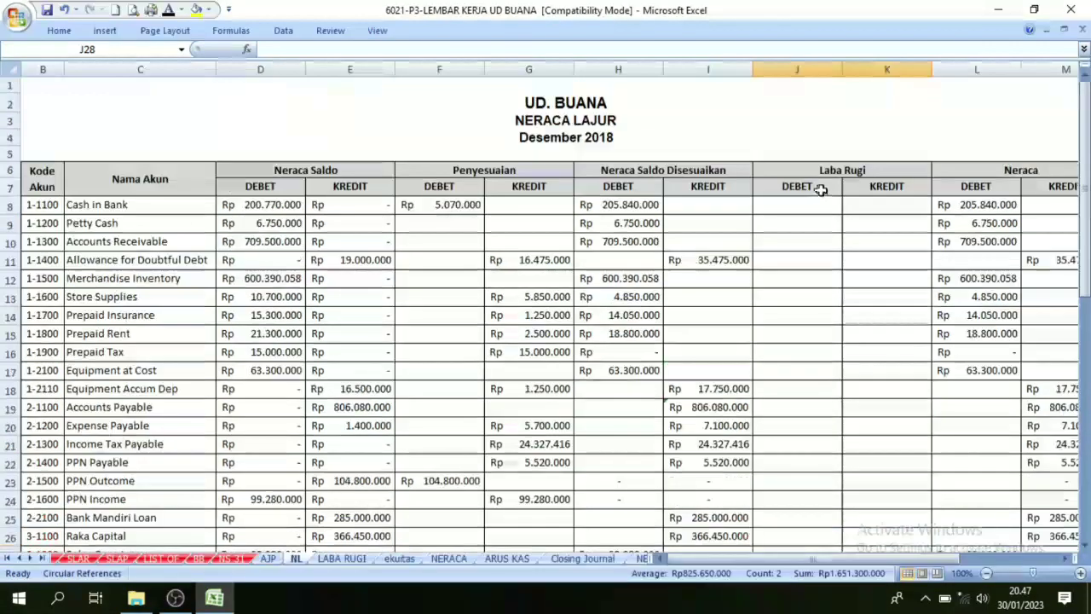
scroll(820, 190, down, 4)
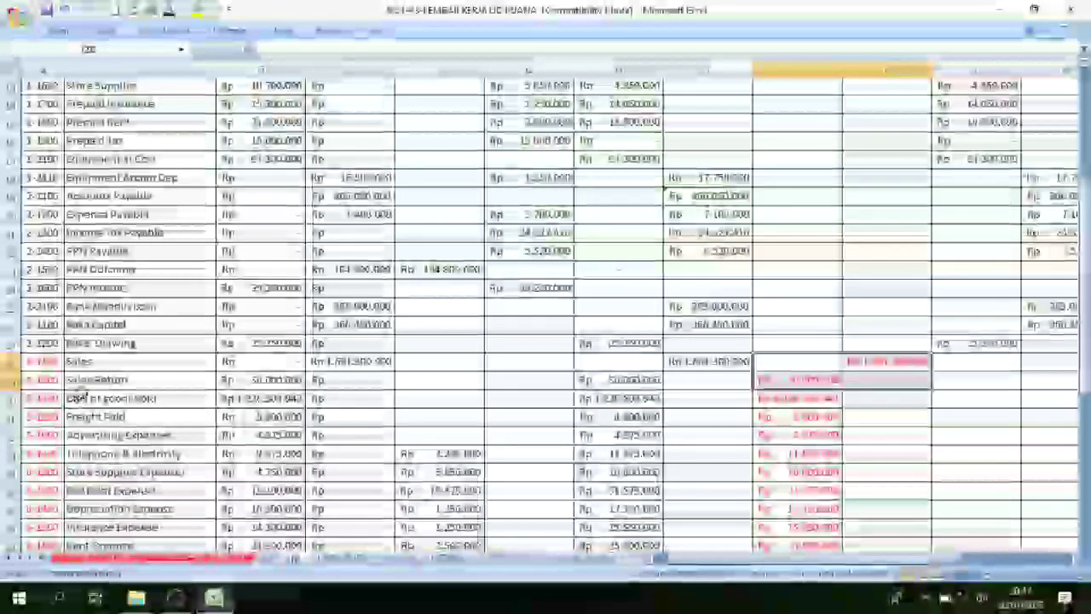
click(812, 380)
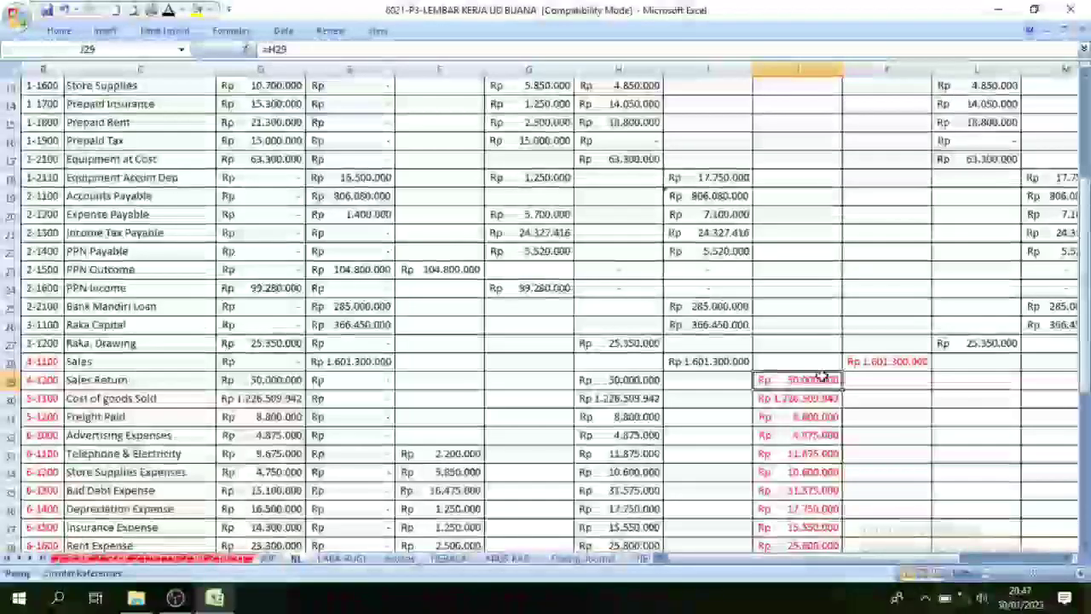
click(882, 361)
click(797, 380)
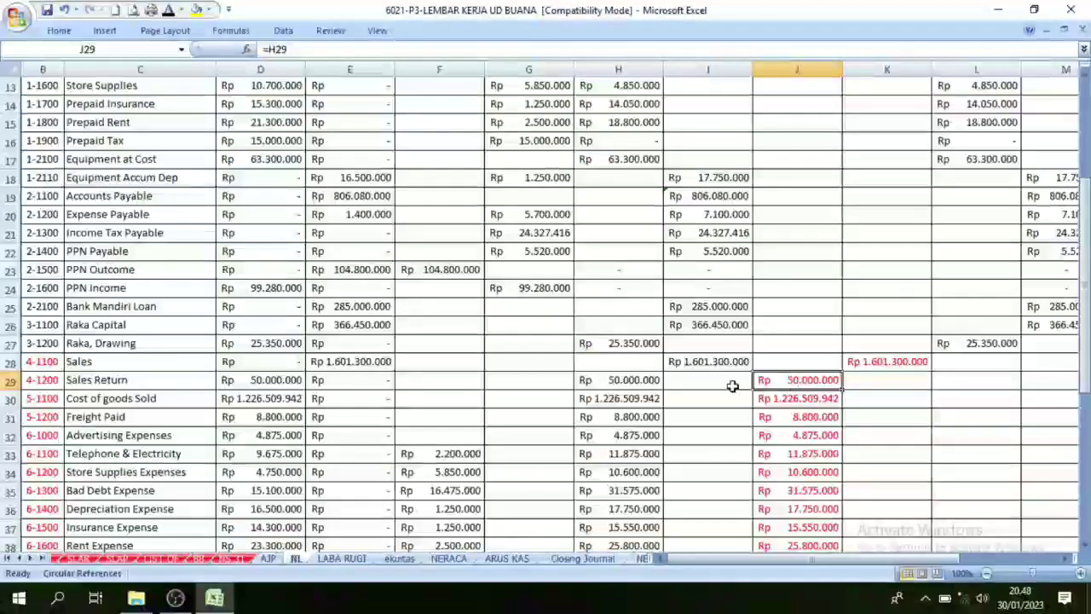
click(93, 381)
drag(37, 360, 136, 377)
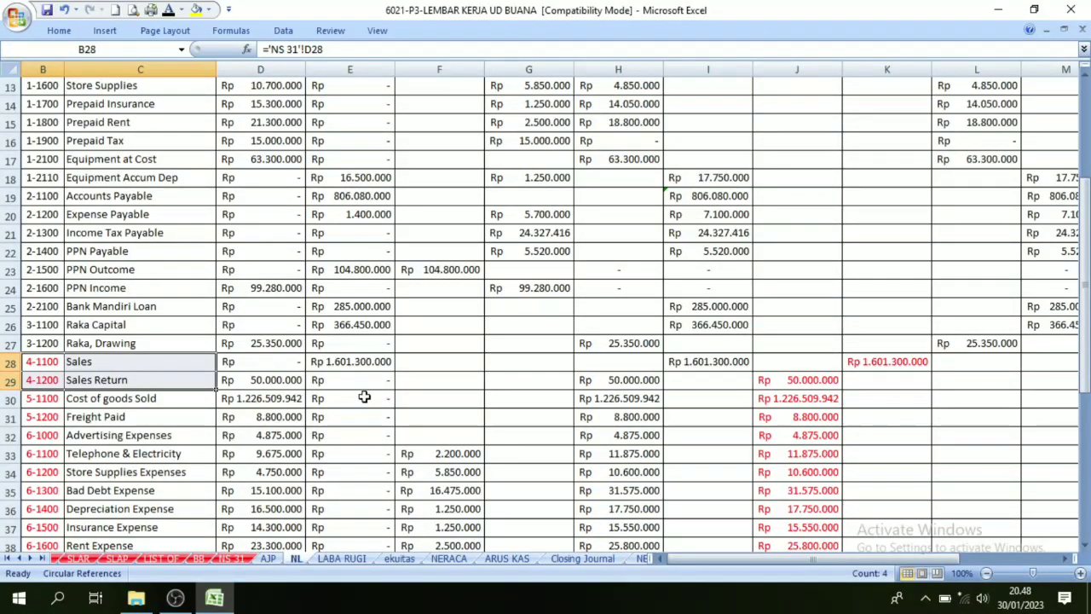
click(766, 380)
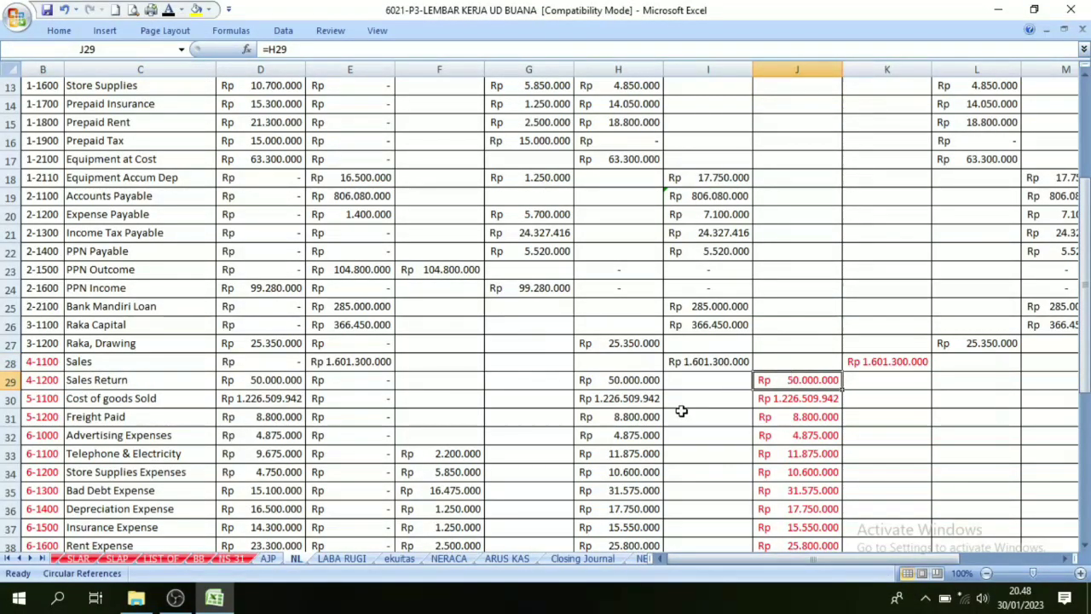
- Reveal the Sales Return amount in G7 of the LABA RUGI sheet by setting its font colour to black
click(341, 559)
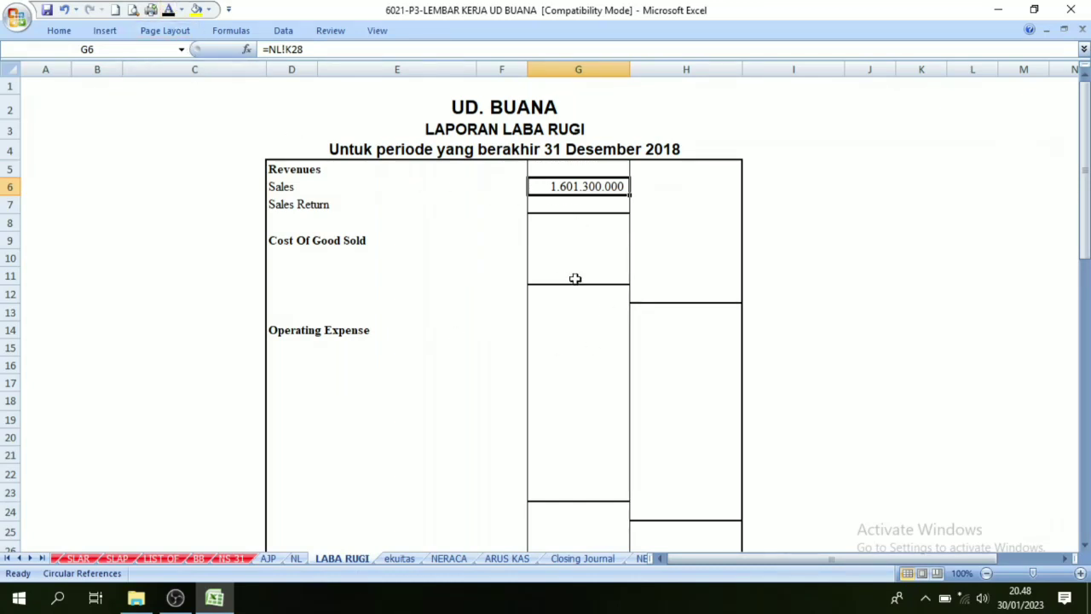
click(579, 209)
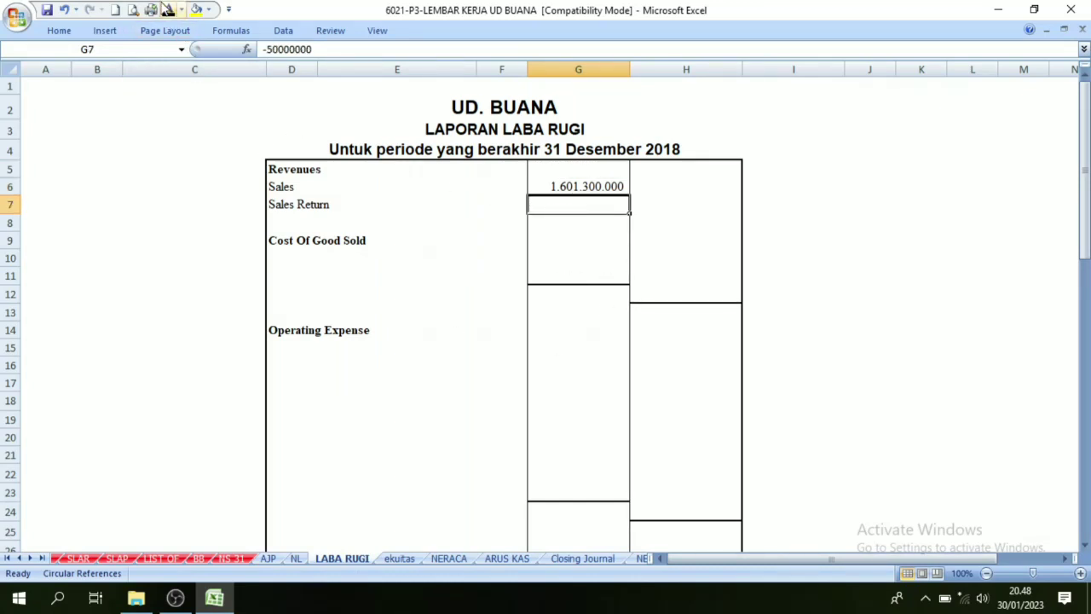
click(591, 260)
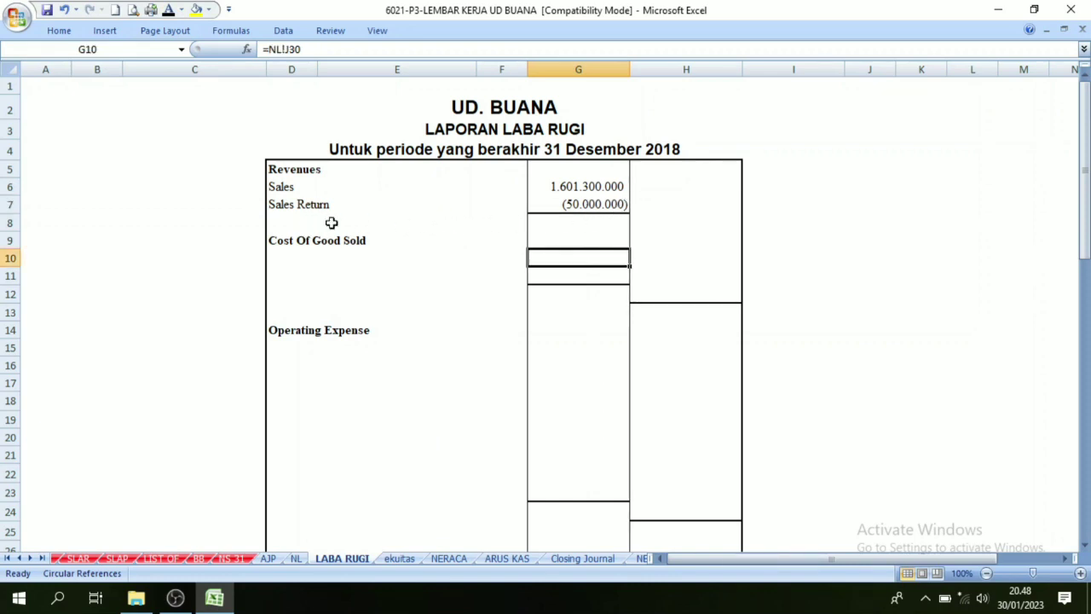
- Review the Sales and Sales Return amounts and reveal their total in H8 by setting its font colour to black
click(594, 185)
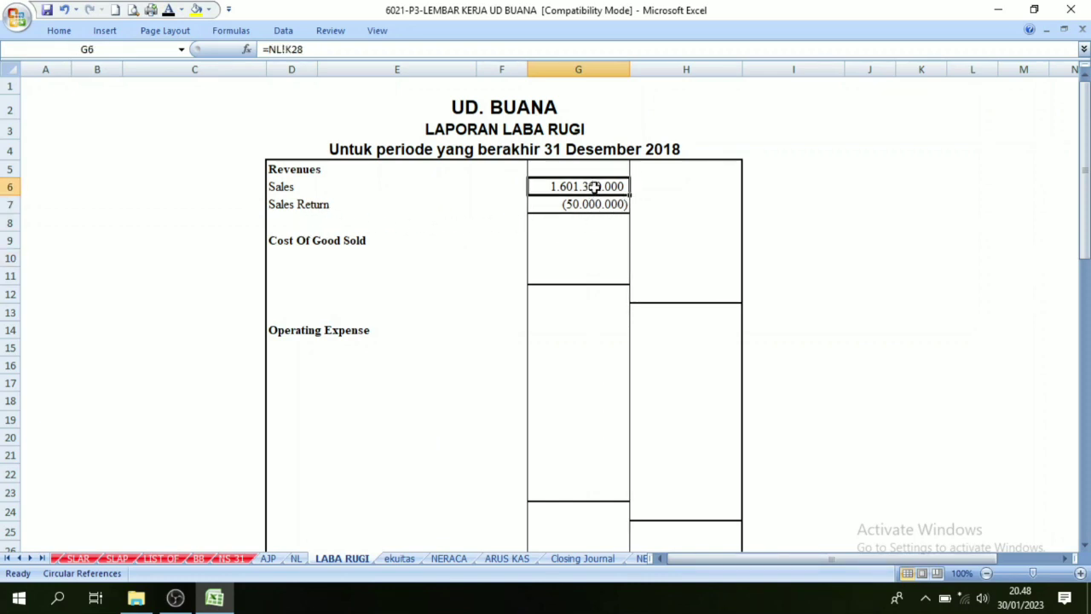
click(598, 202)
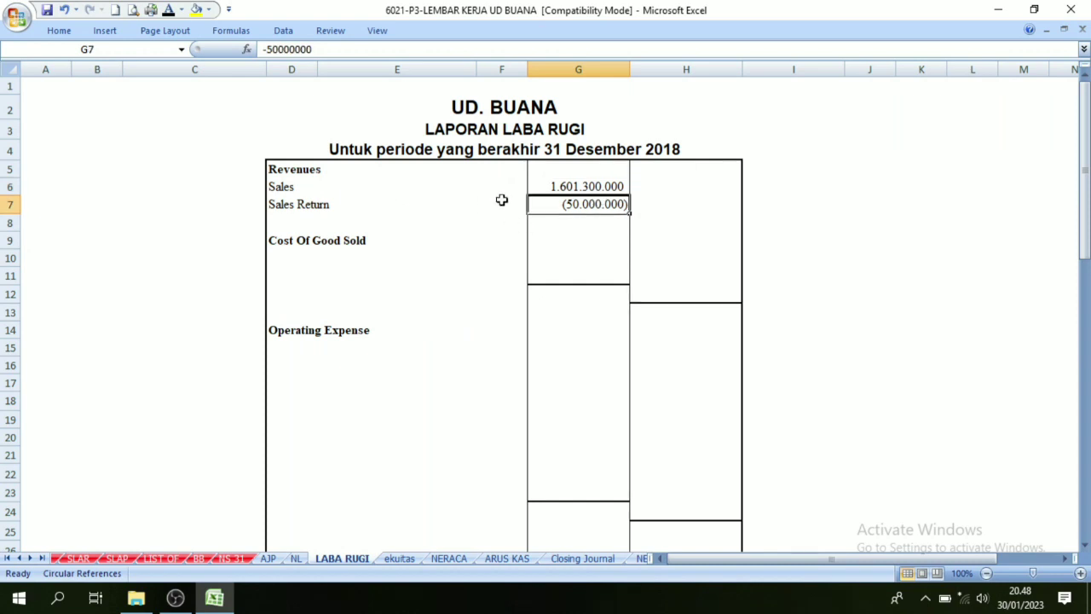
click(567, 262)
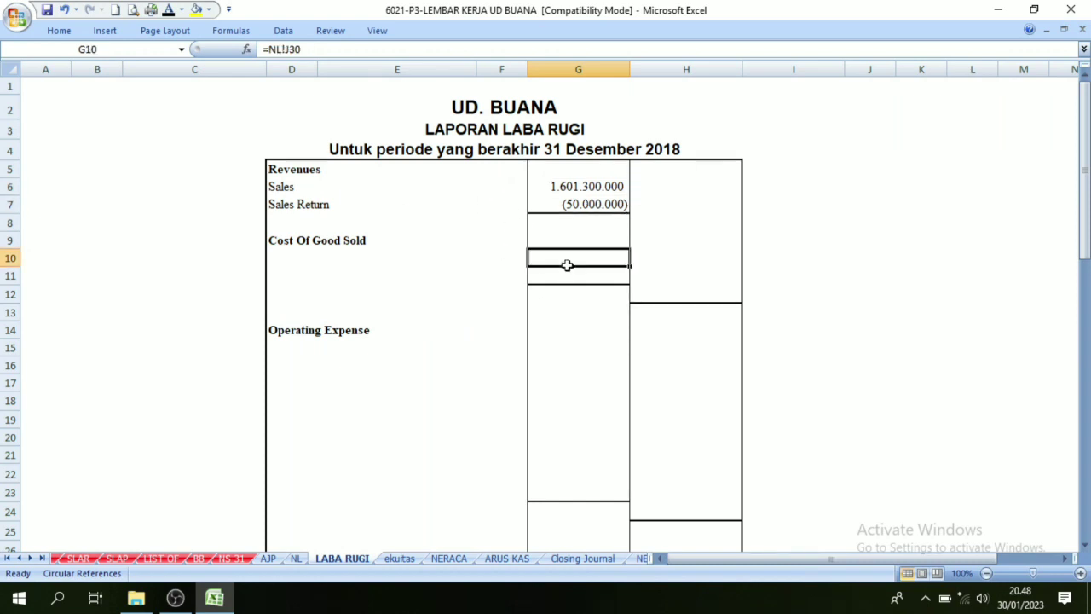
click(679, 224)
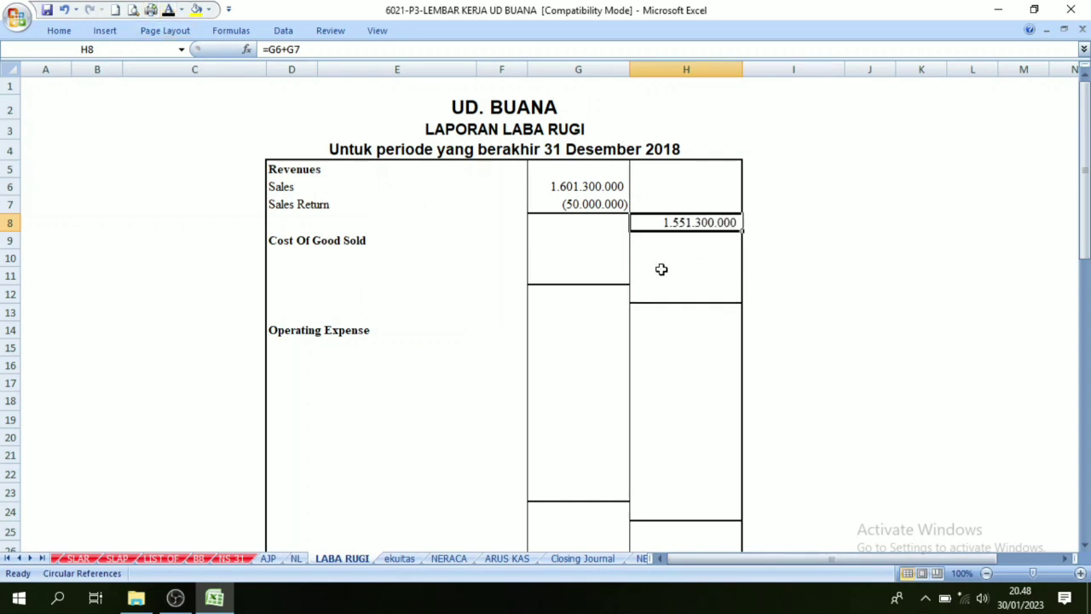
click(737, 264)
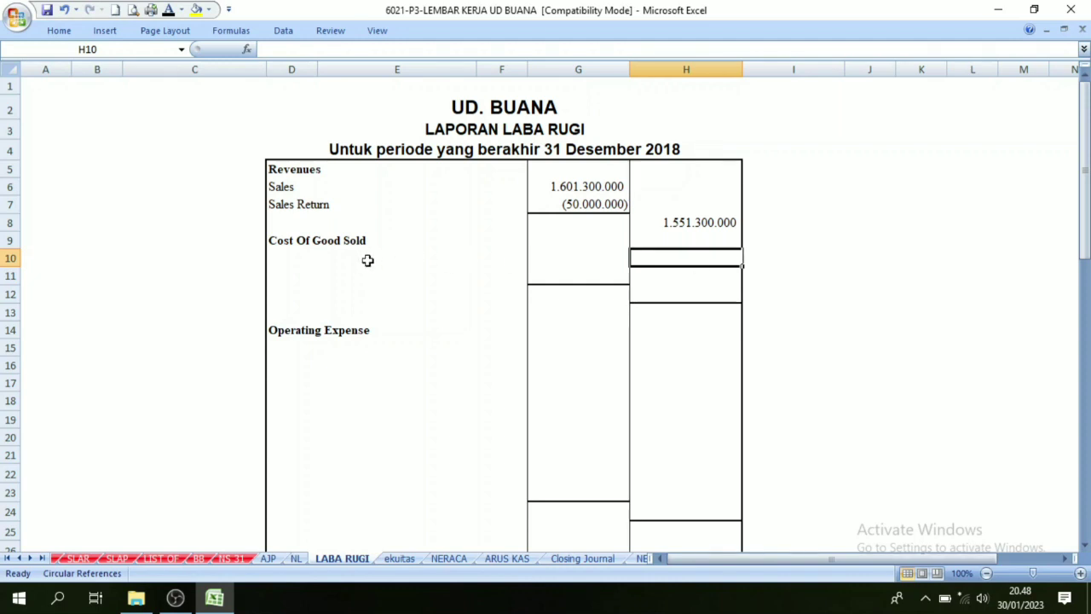
- Compare the Cost Of Good Sold heading on the LABA RUGI sheet with accounts 5-1100 and 5-1200 on the NL sheet
click(277, 240)
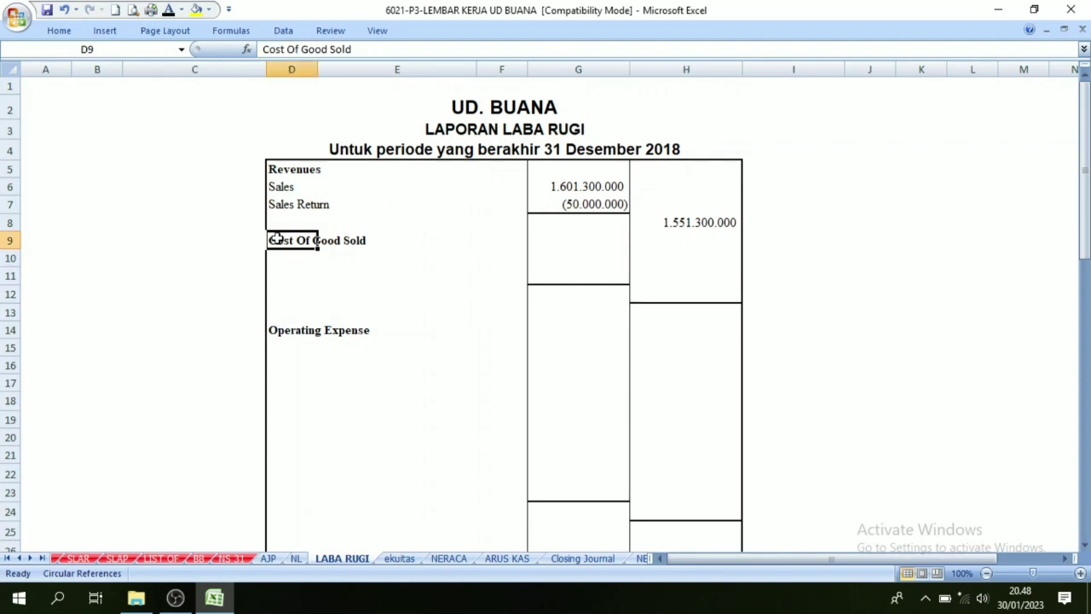
click(415, 243)
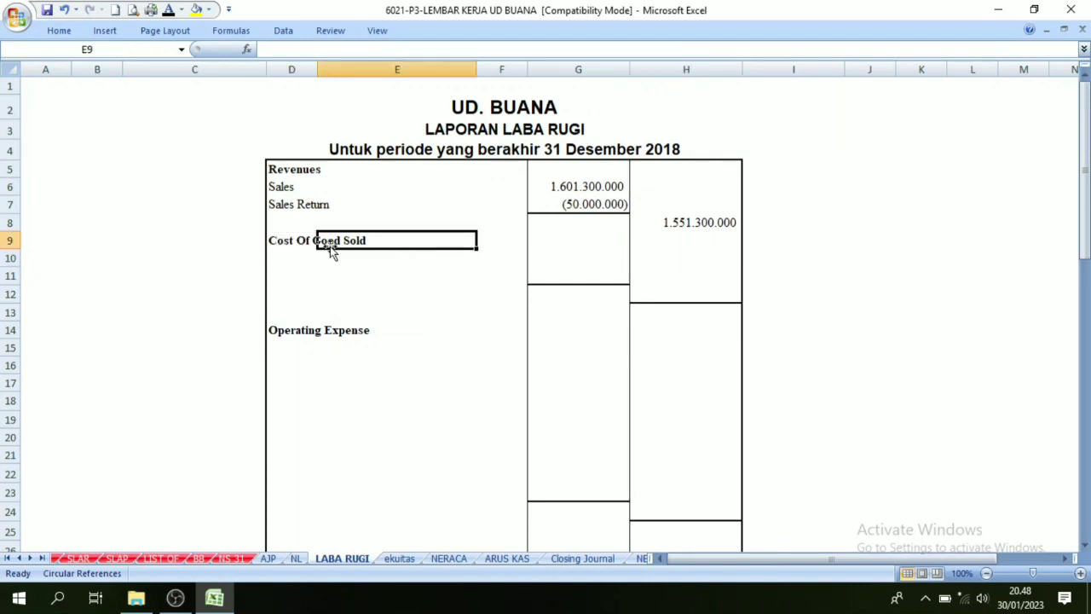
click(280, 237)
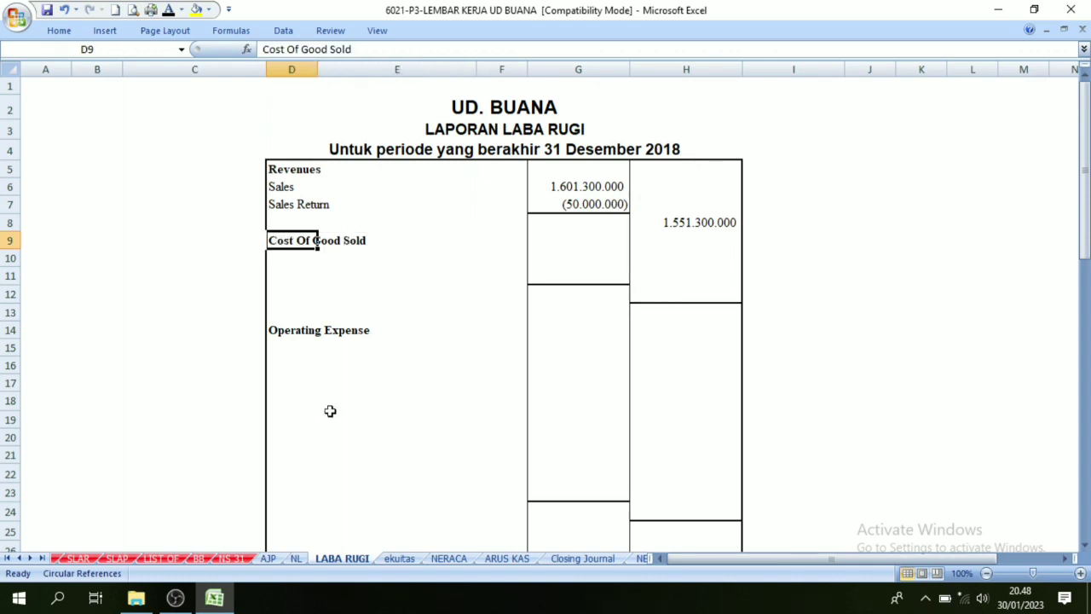
click(298, 559)
scroll(141, 456, down, 1)
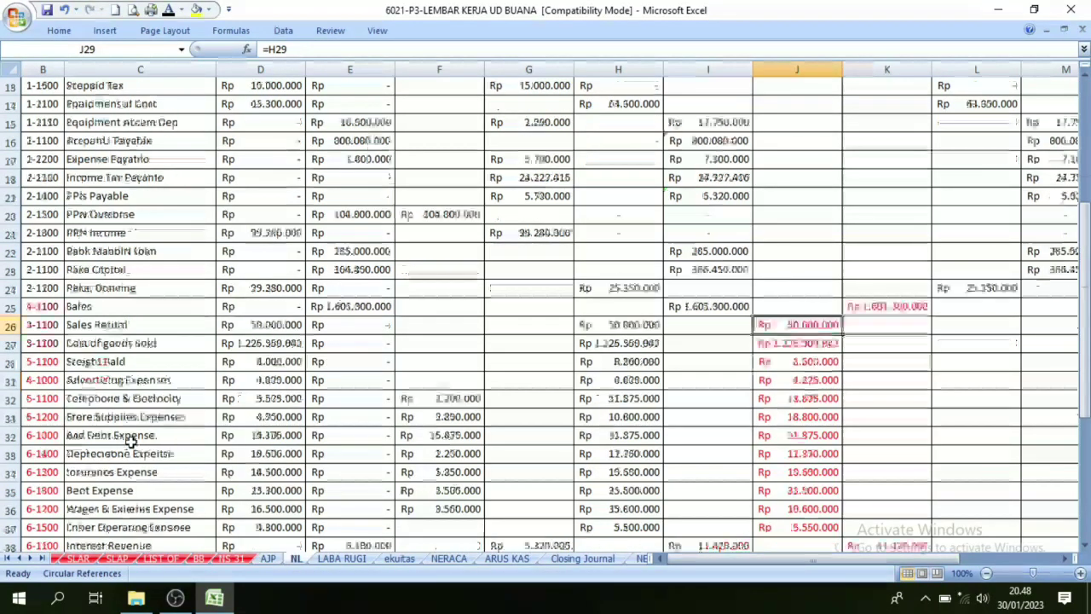
click(47, 343)
drag(47, 344, 89, 364)
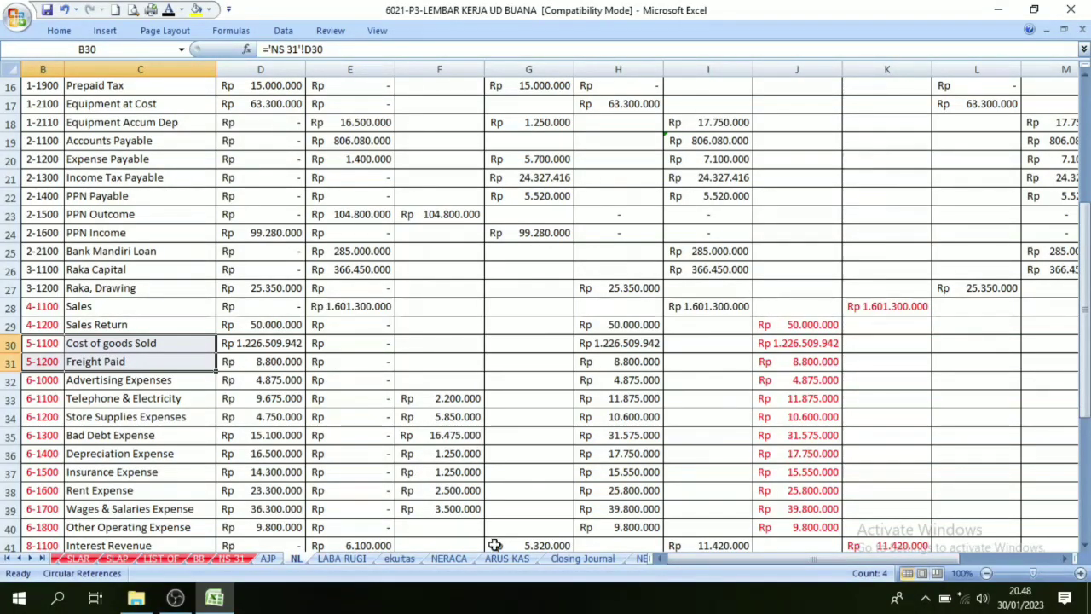
click(279, 555)
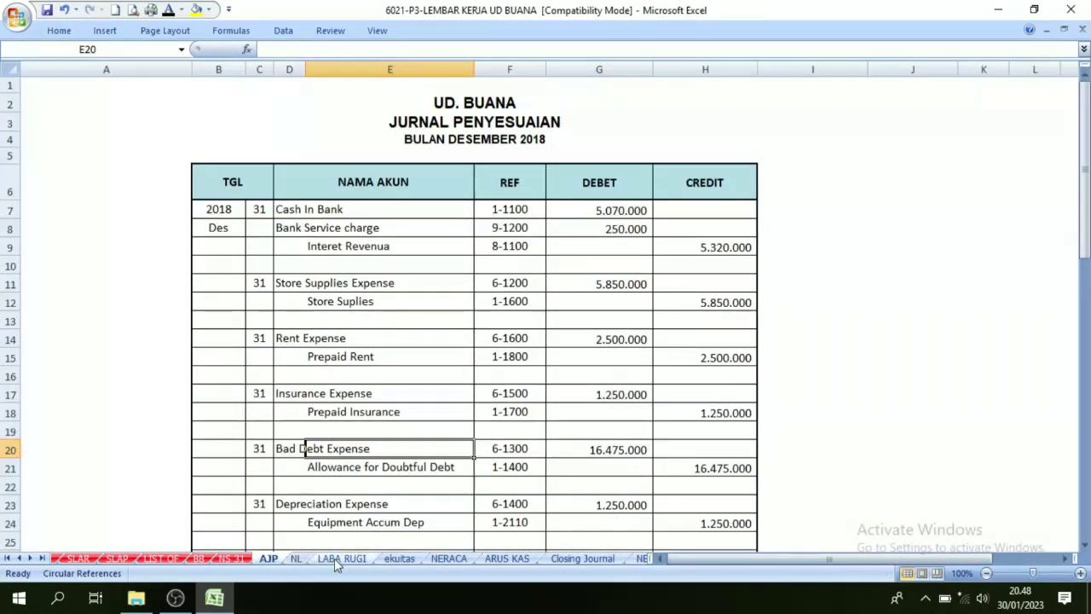
- Reveal the linked account names under Cost Of Good Sold on the LABA RUGI sheet by setting the font colour of D10:D11 to black
click(334, 559)
drag(279, 259, 307, 269)
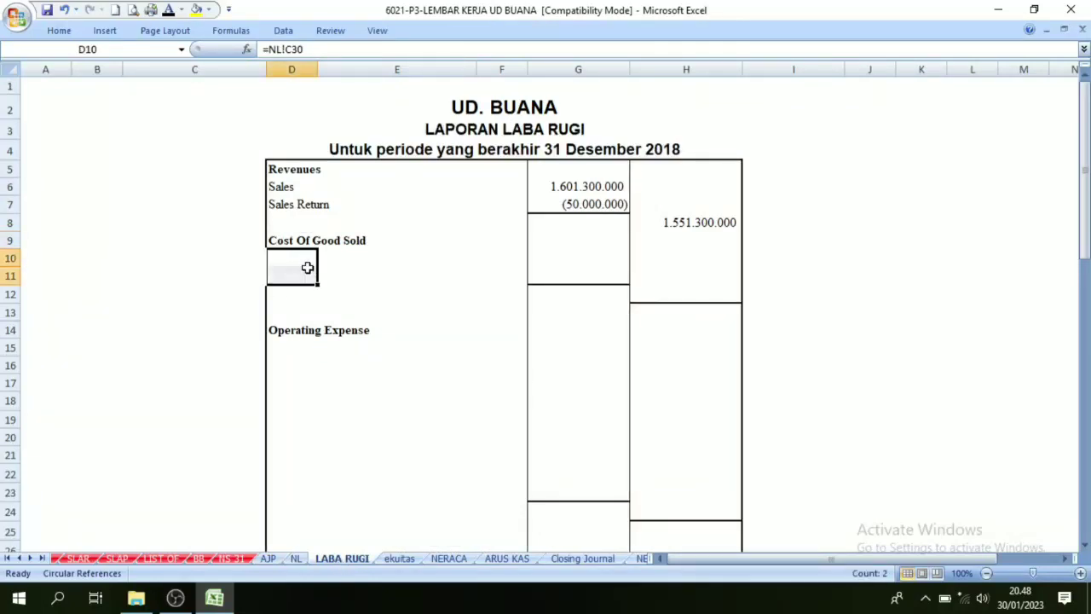
click(172, 10)
click(372, 397)
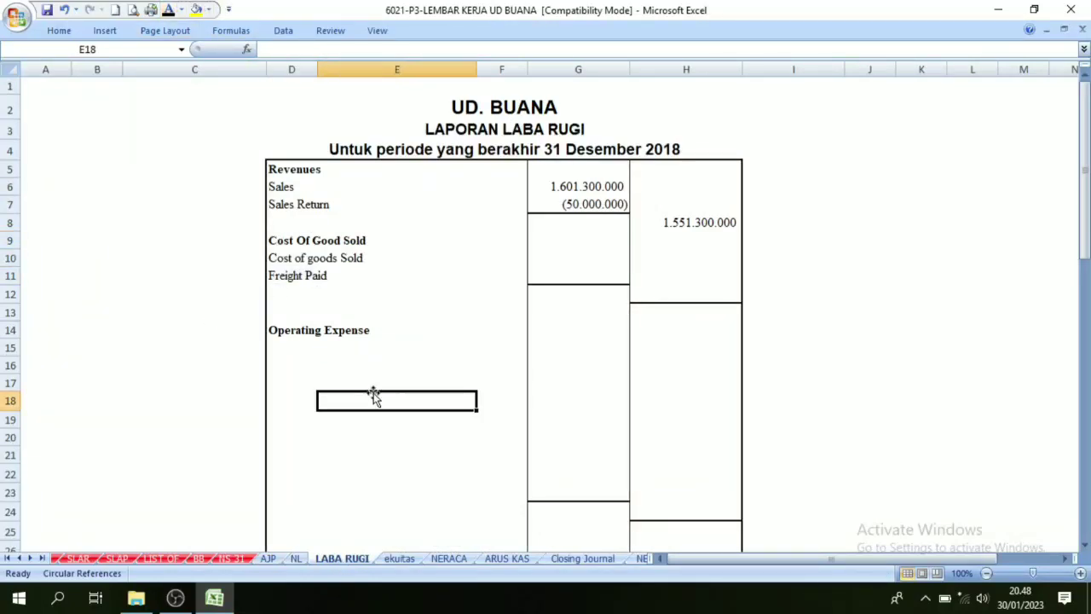
- Check the amounts in NL J30:J31 and reveal the linked amounts in LABA RUGI G9:G11 by setting the font colour to black
click(295, 558)
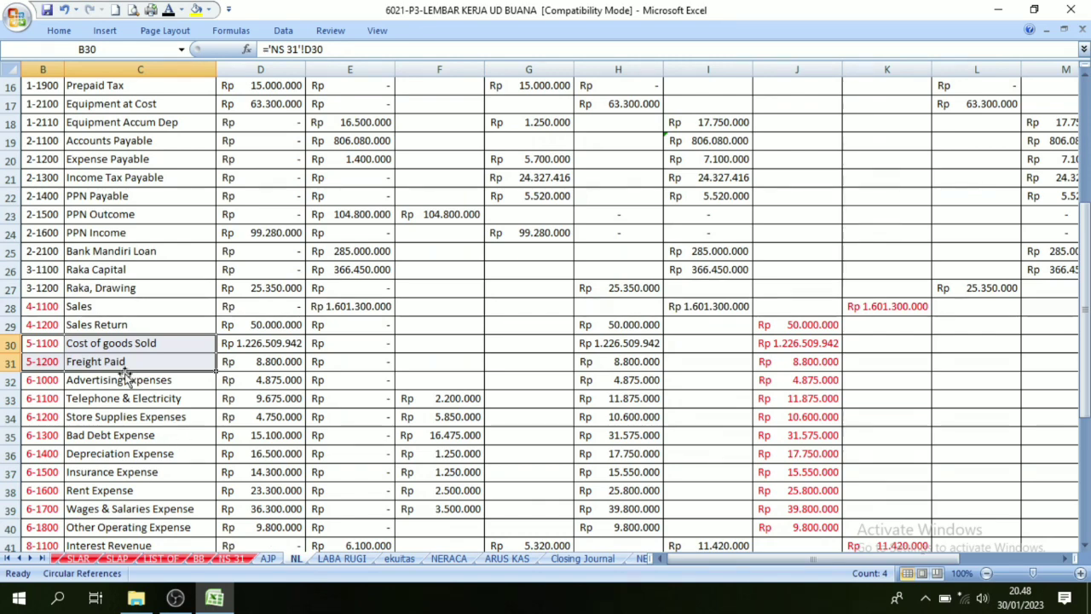
drag(770, 343, 778, 364)
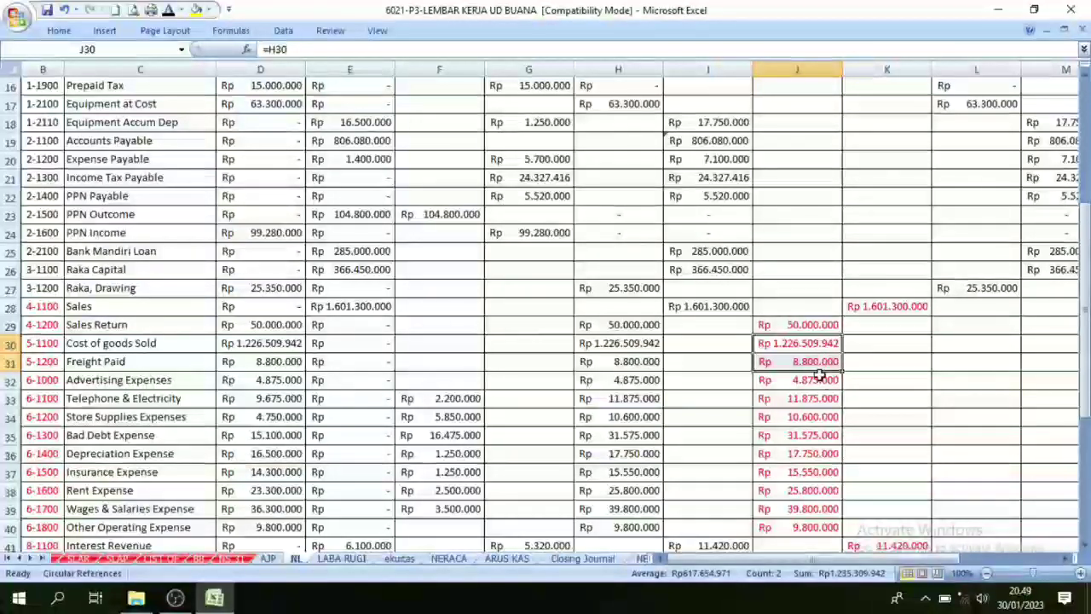
click(349, 559)
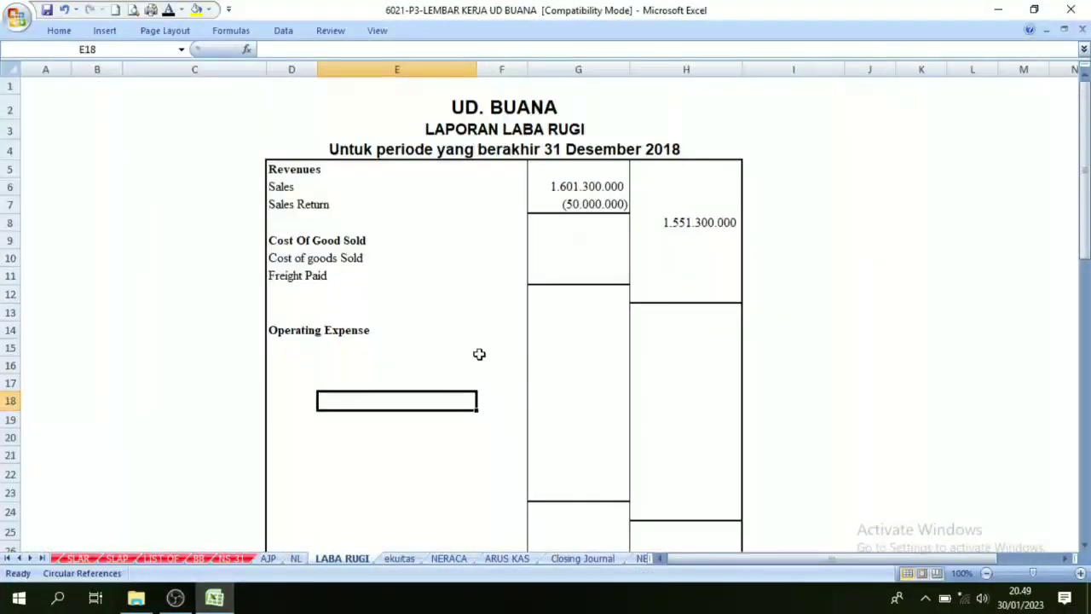
drag(586, 238, 585, 274)
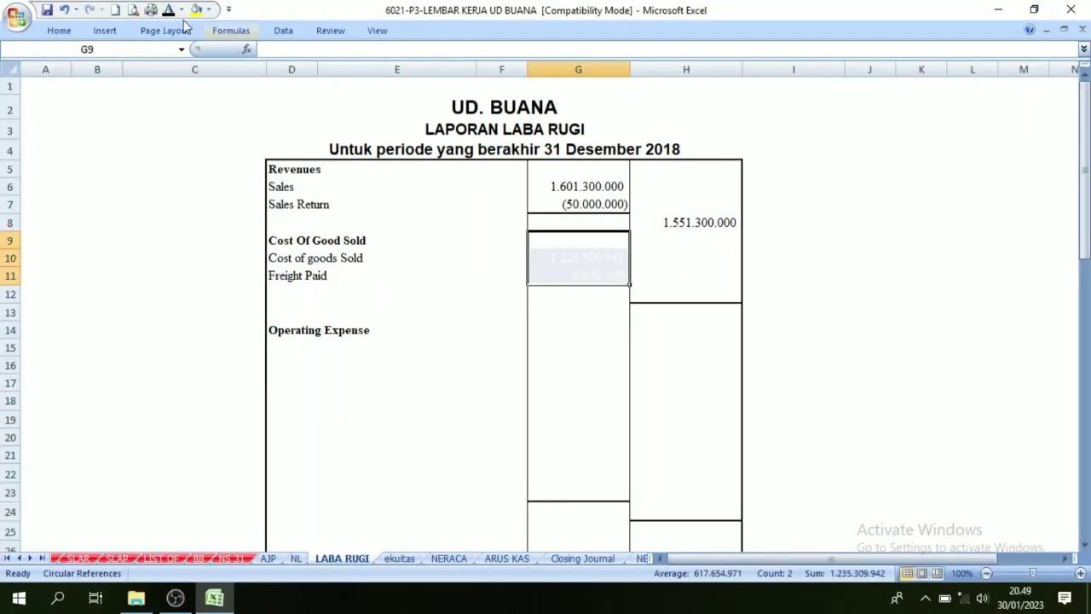
click(171, 9)
click(554, 364)
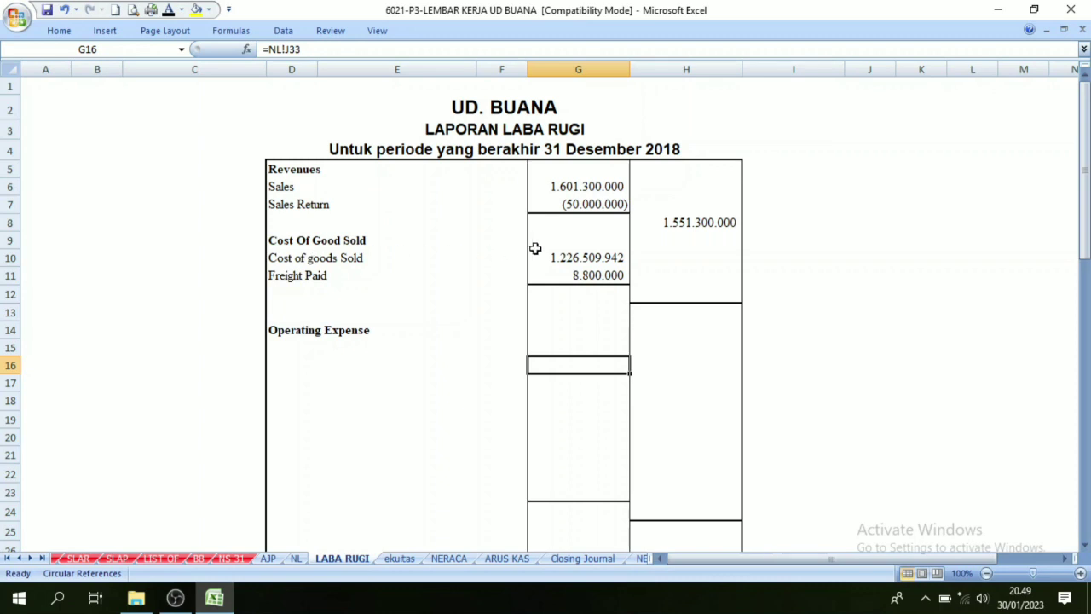
- Reveal the total of Cost of goods Sold and Freight Paid in H12 by setting its font colour to black
mouse_move(596, 258)
mouse_down()
mouse_move(618, 254)
mouse_move(586, 275)
mouse_up()
click(716, 293)
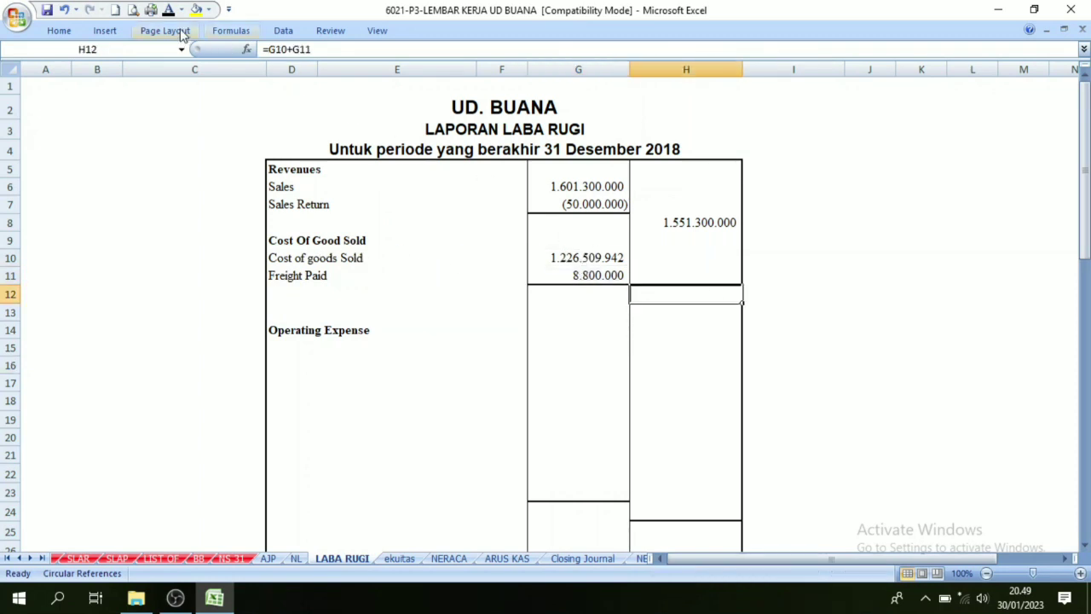
click(809, 381)
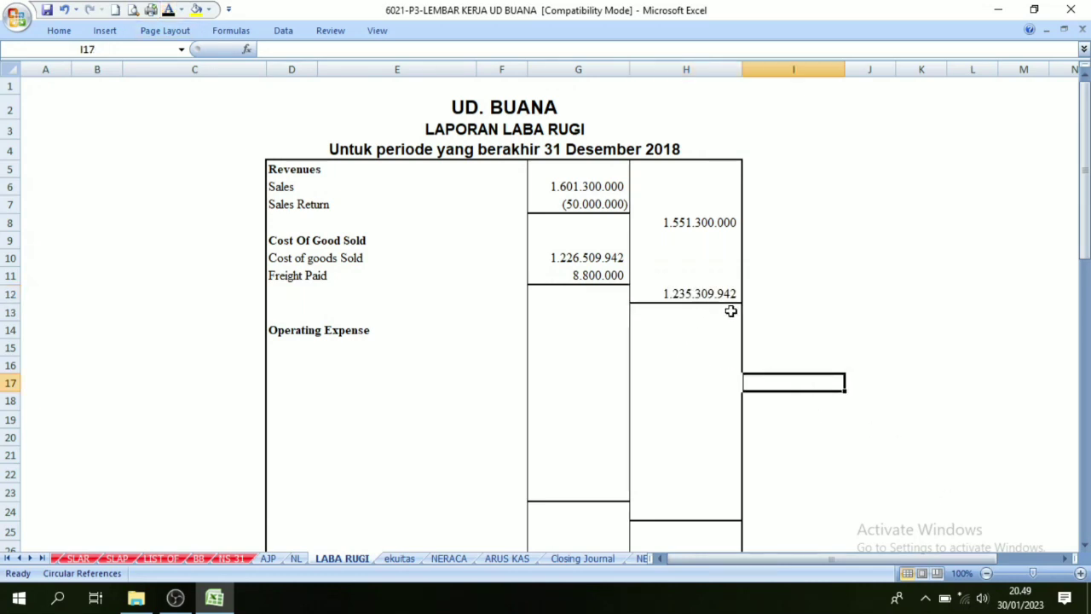
- Compare the Revenues total in H8 with the Cost Of Good Sold total in H12 on the LABA RUGI sheet
click(698, 347)
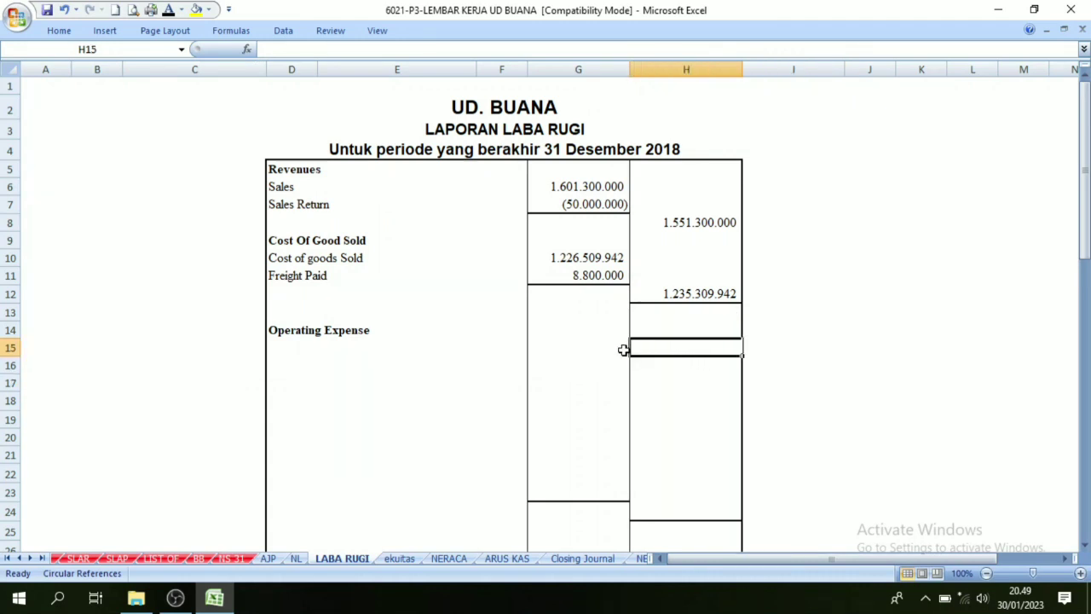
click(682, 219)
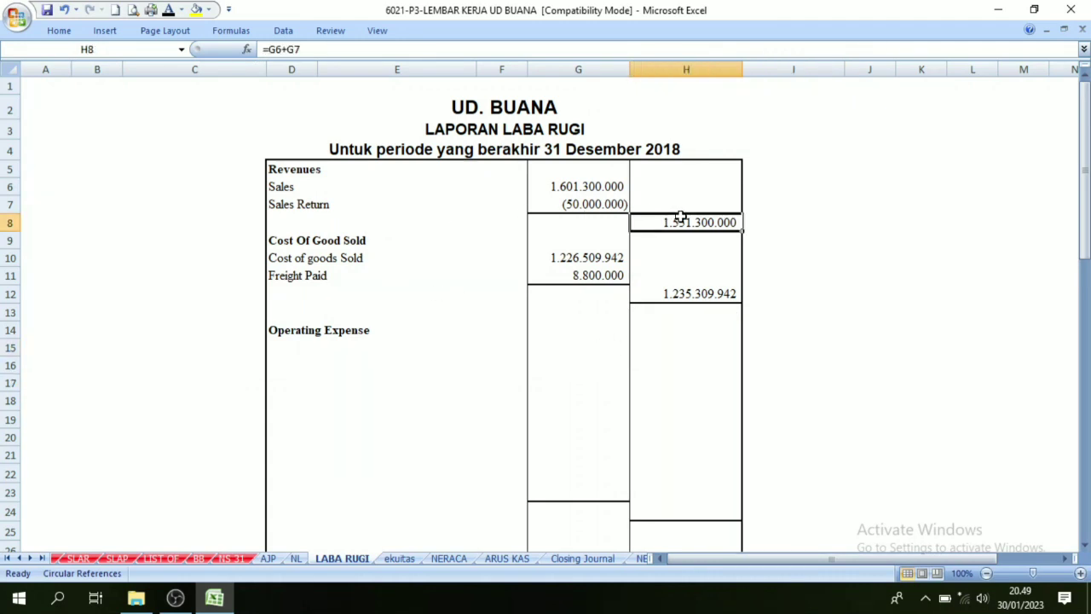
click(313, 242)
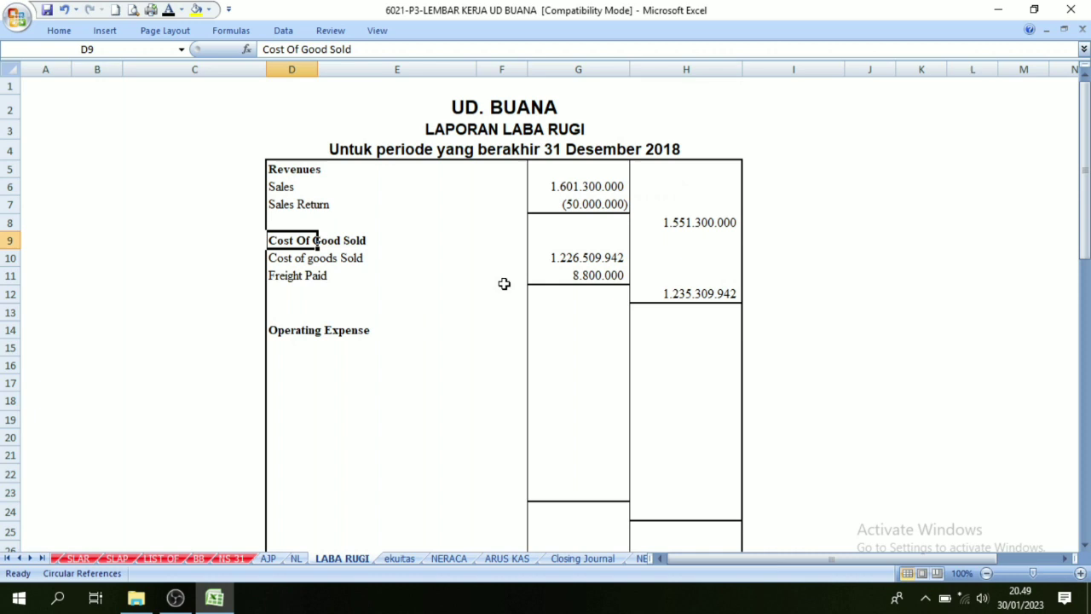
click(722, 295)
click(713, 224)
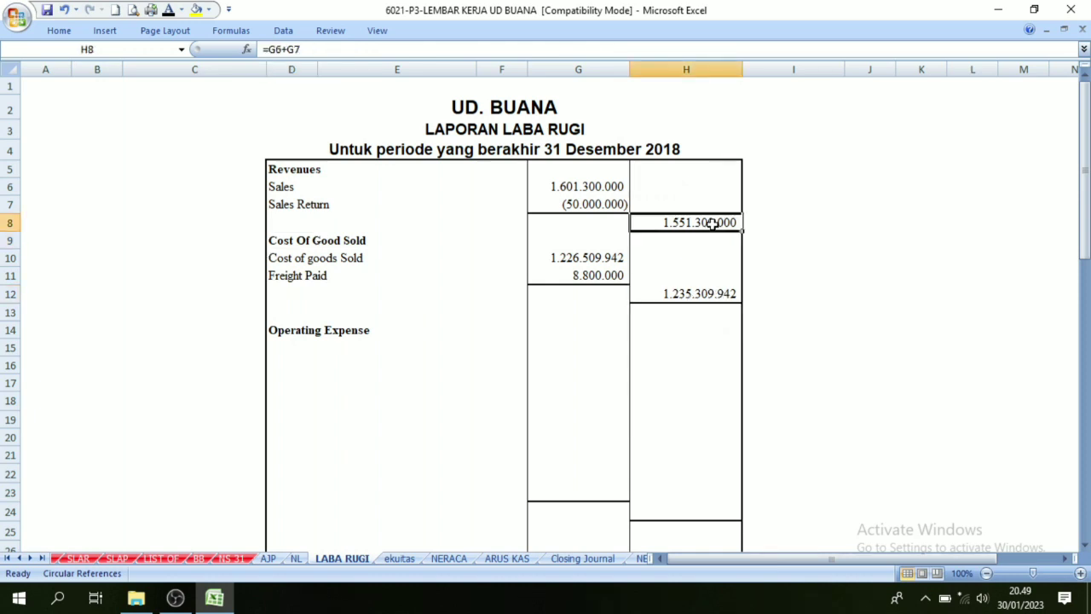
click(695, 295)
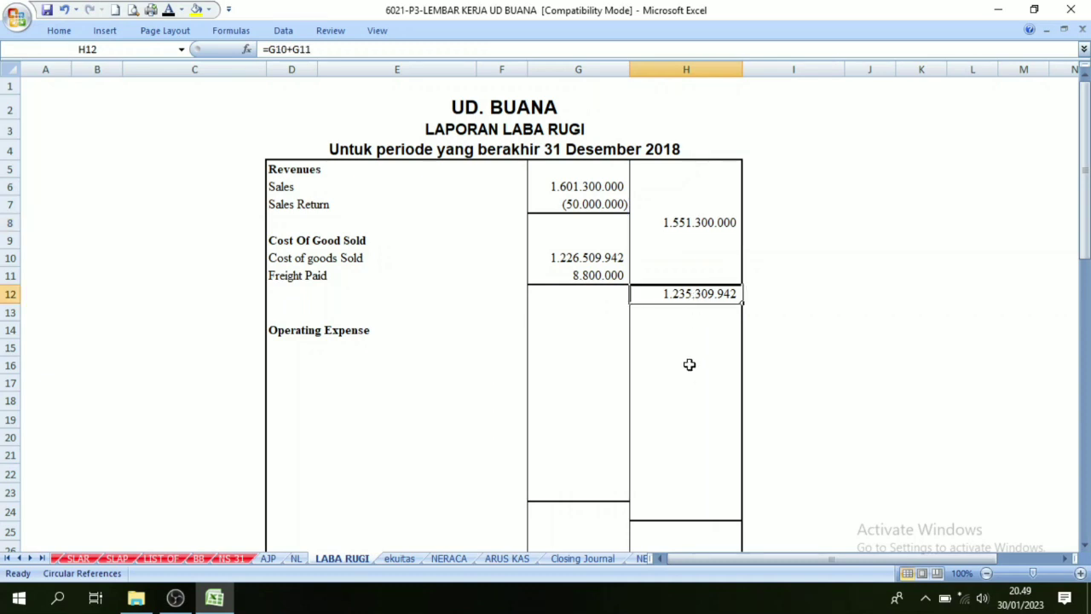
click(690, 332)
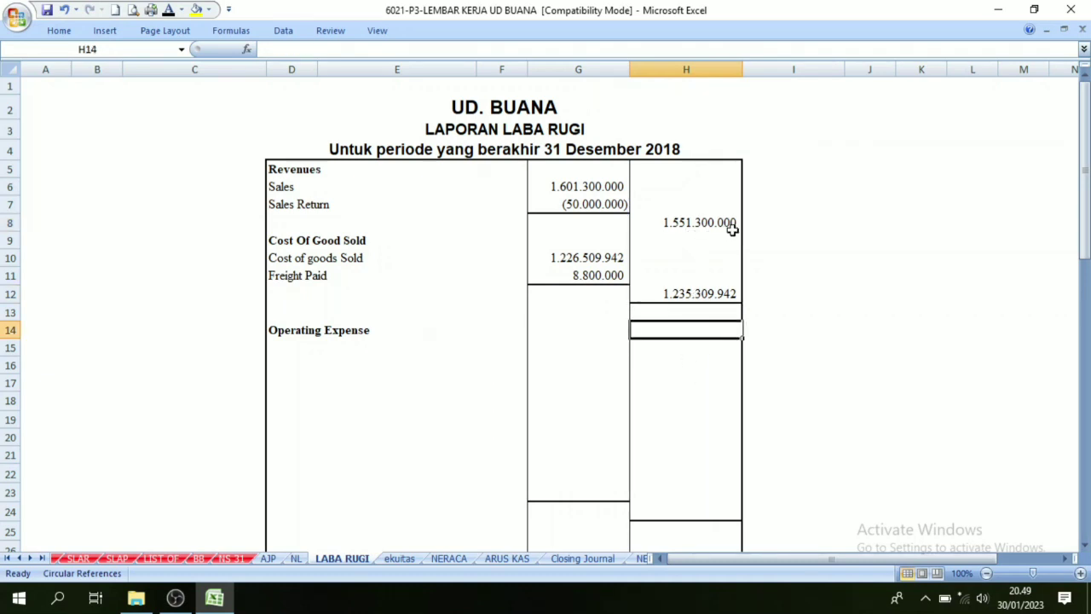
click(711, 291)
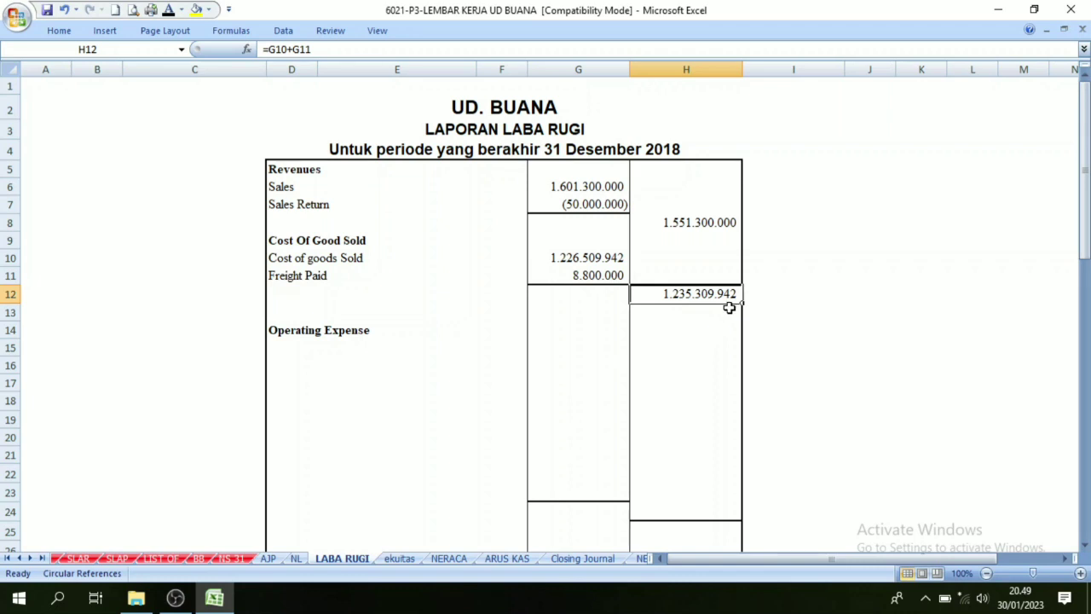
- Reveal the gross profit amount in H13 and its Laba Kotor label in D13 by setting their font colour to black
click(713, 310)
click(169, 10)
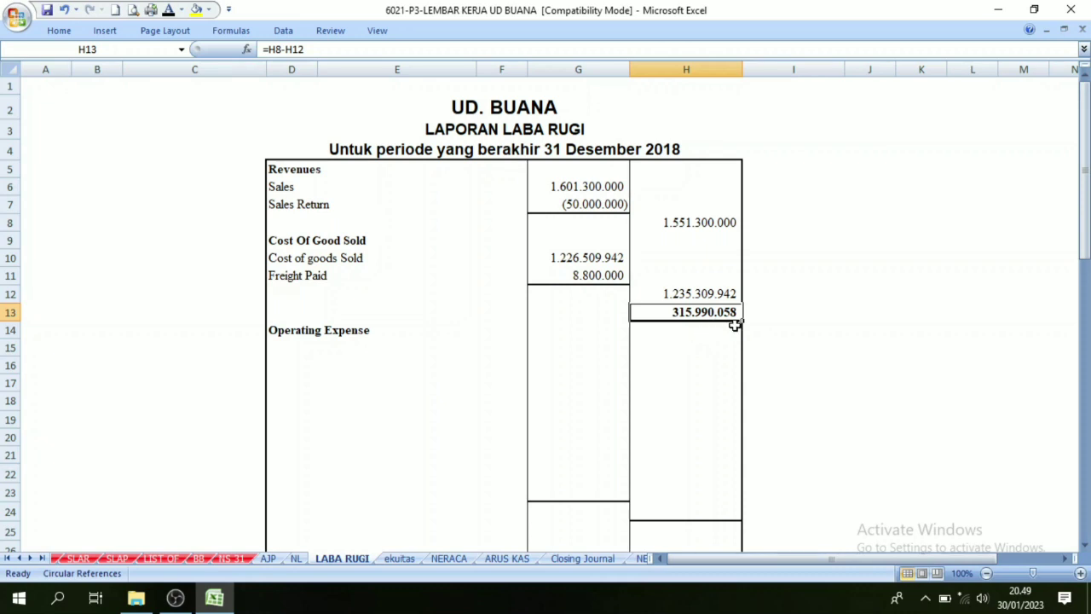
click(505, 314)
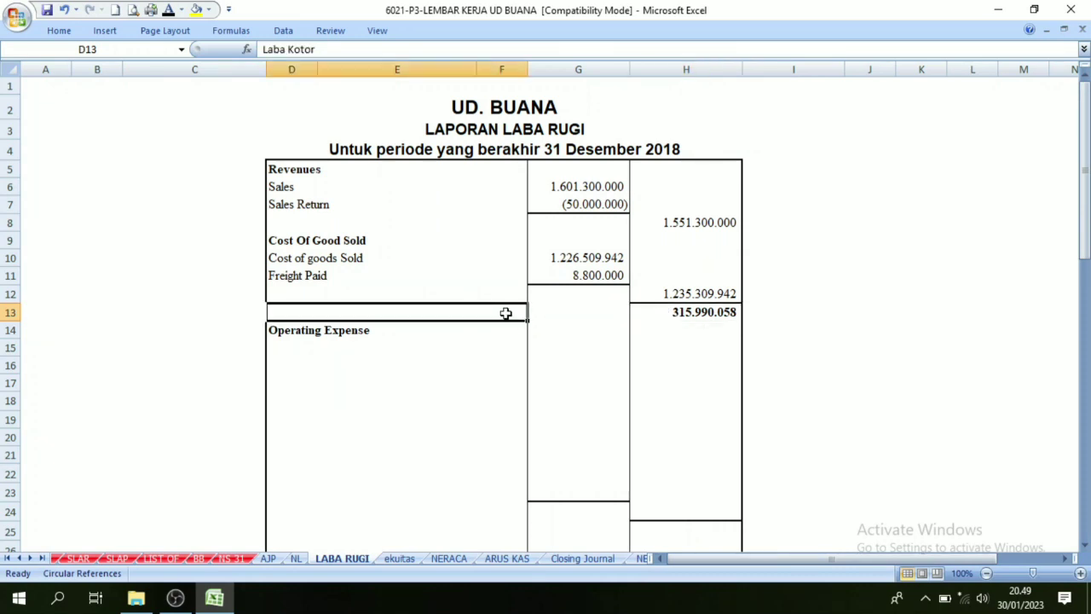
click(169, 10)
click(638, 312)
click(686, 356)
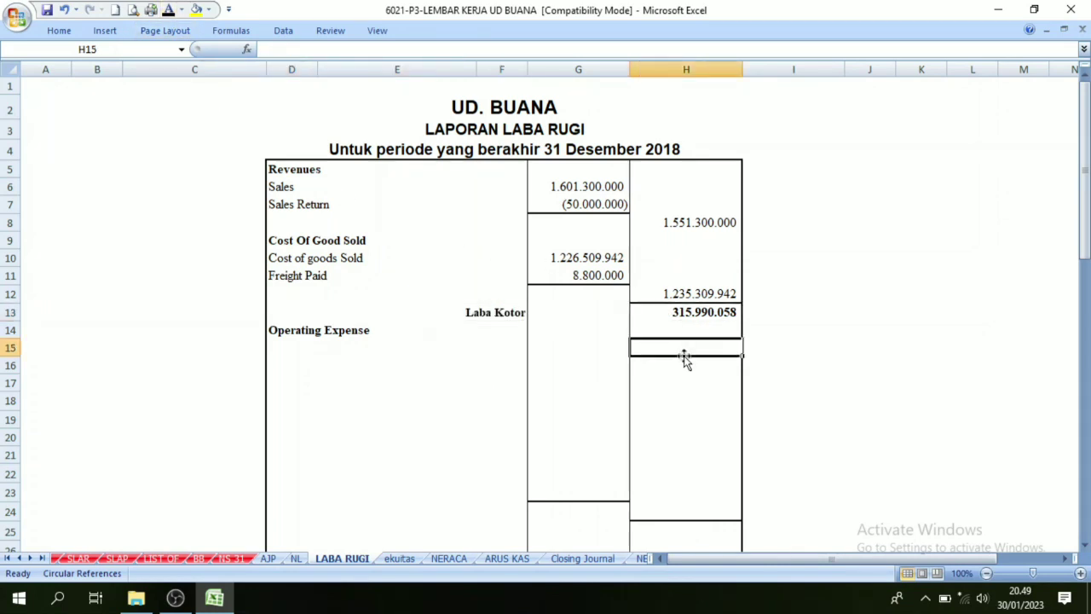
click(707, 312)
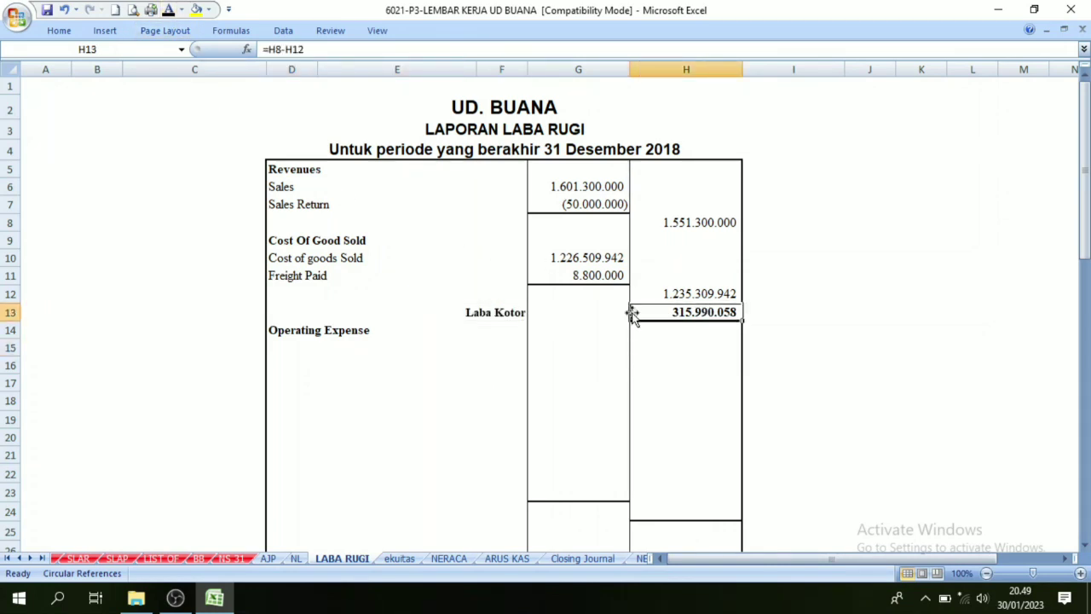
click(516, 312)
click(724, 312)
click(323, 368)
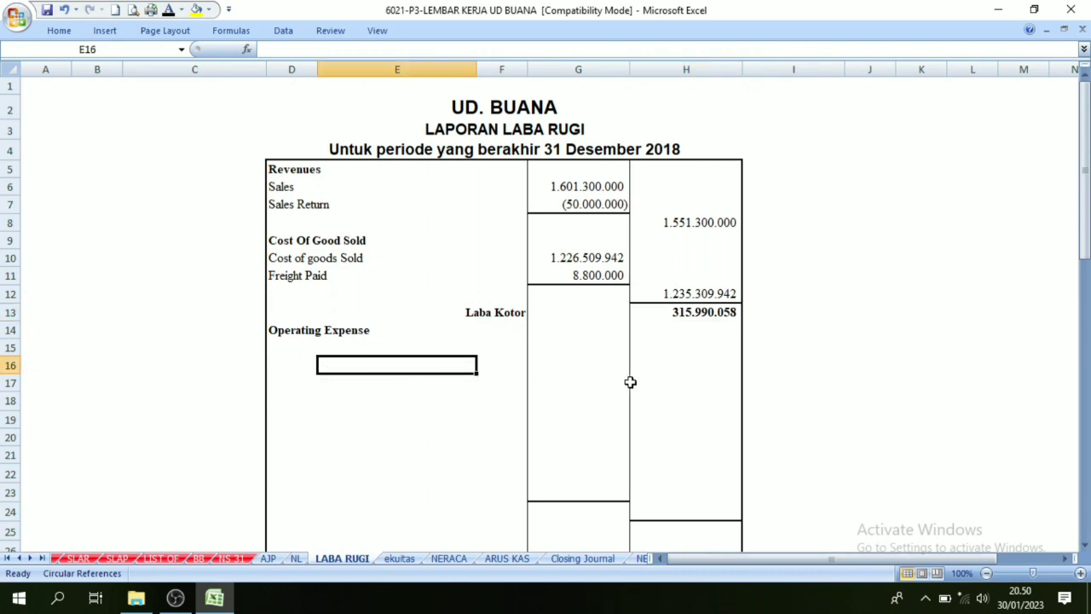
- Compare the Operating Expense heading on the LABA RUGI sheet with accounts 6-1000 to 6-1700 on the NL sheet
scroll(631, 382, down, 1)
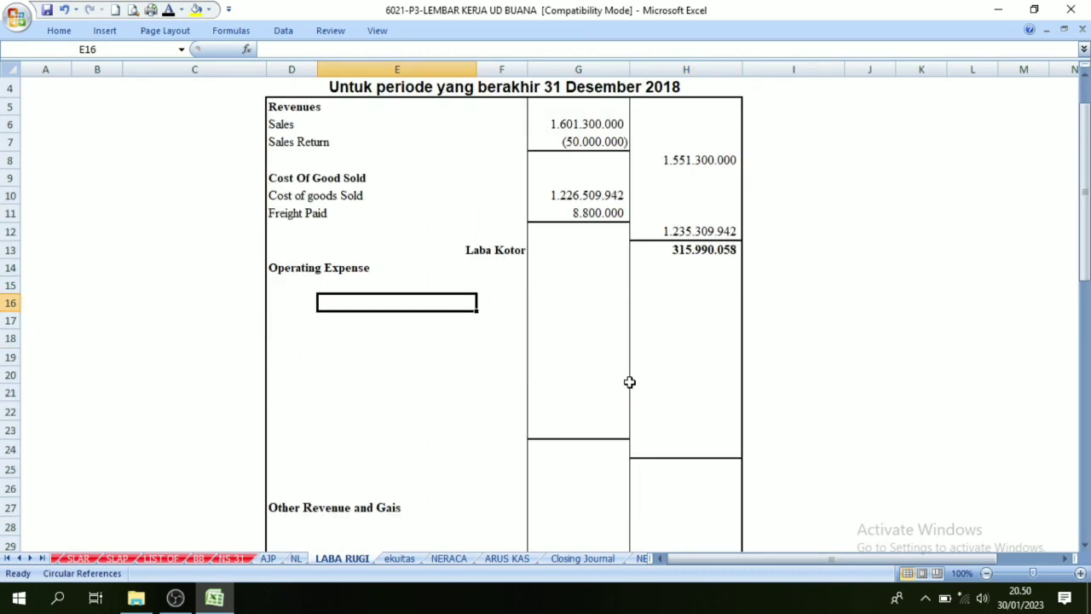
click(284, 270)
click(363, 271)
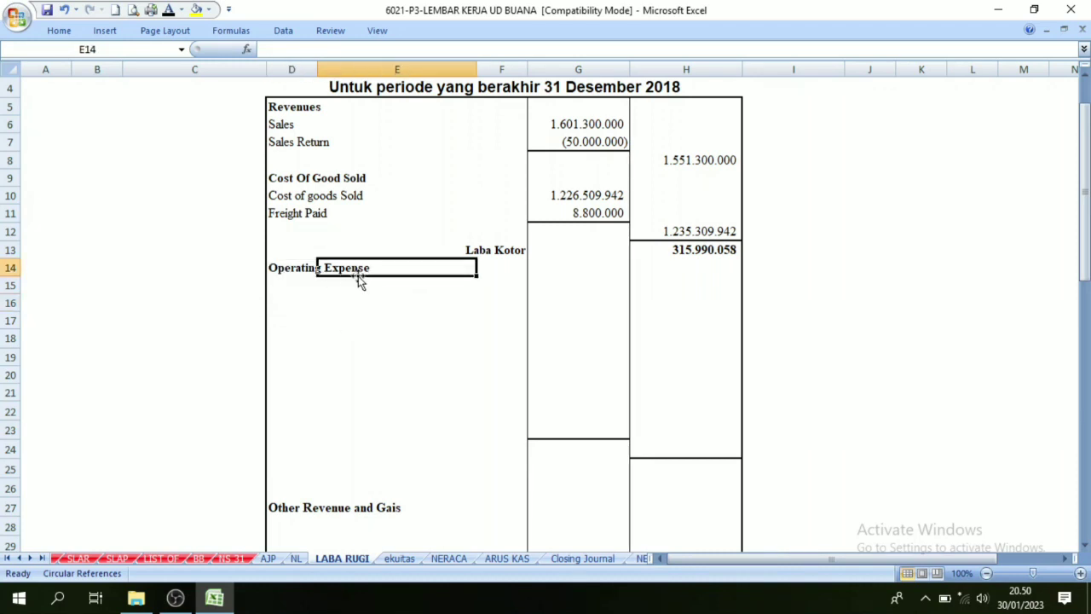
click(294, 557)
scroll(73, 409, down, 1)
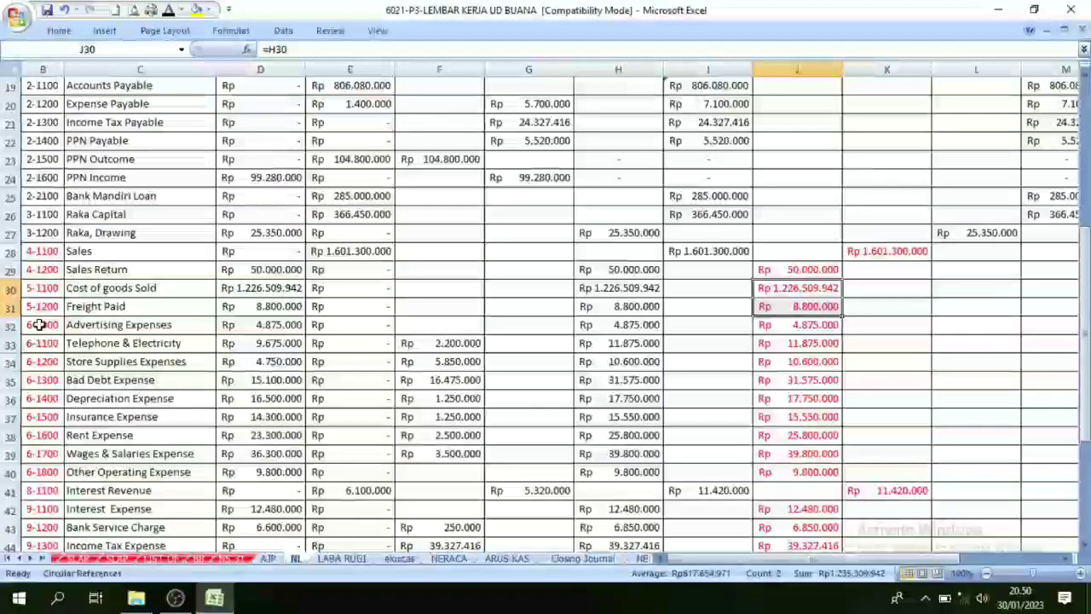
drag(40, 324, 92, 438)
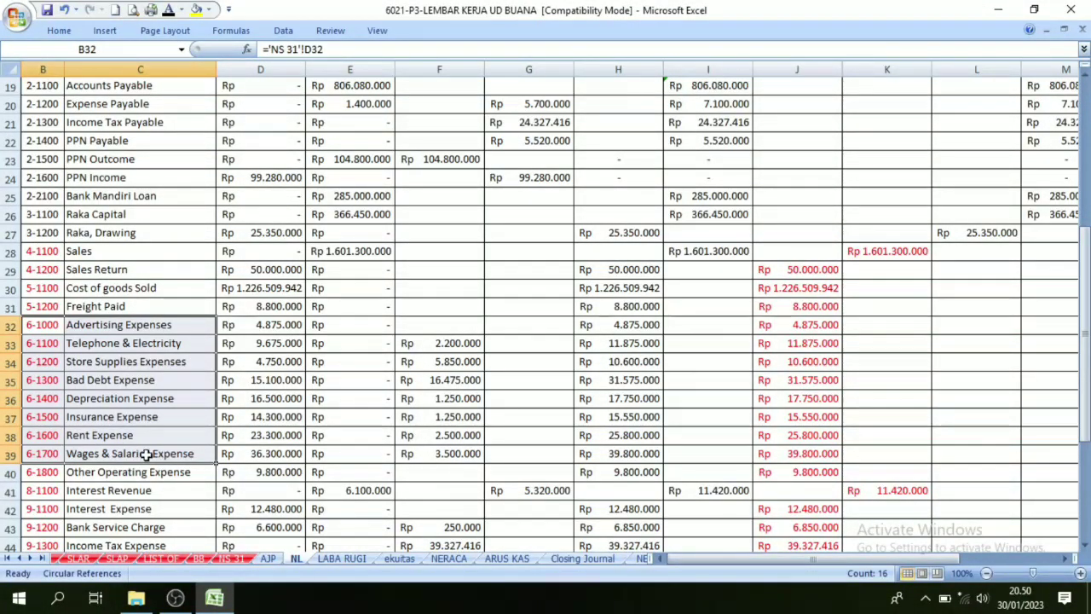
- Reveal the linked expense account names under Operating Expense on the LABA RUGI sheet by setting the font colour of D15:E23 to black
click(342, 558)
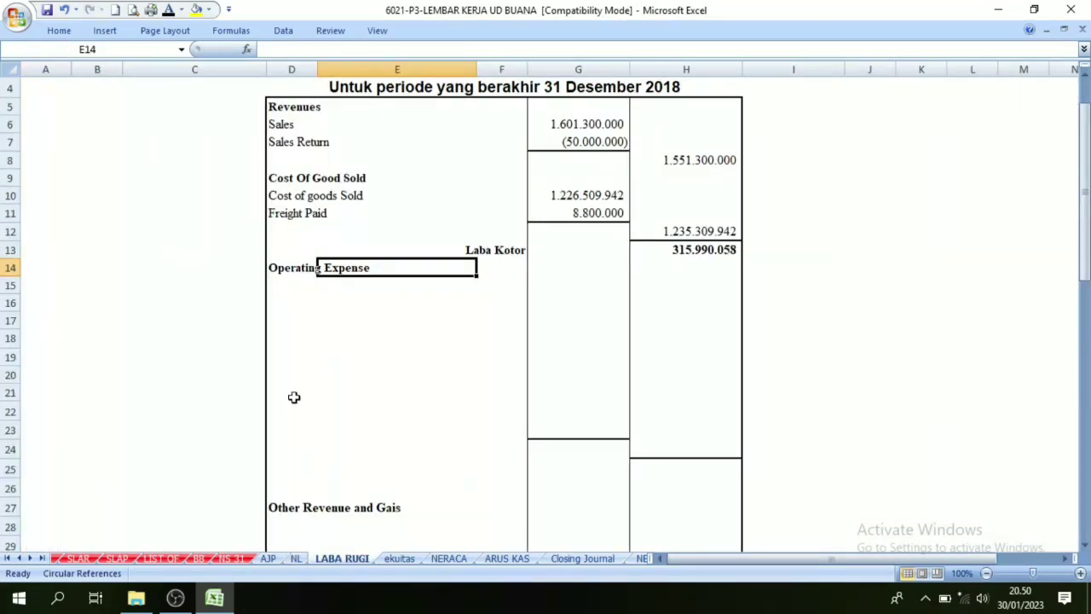
drag(285, 288, 375, 421)
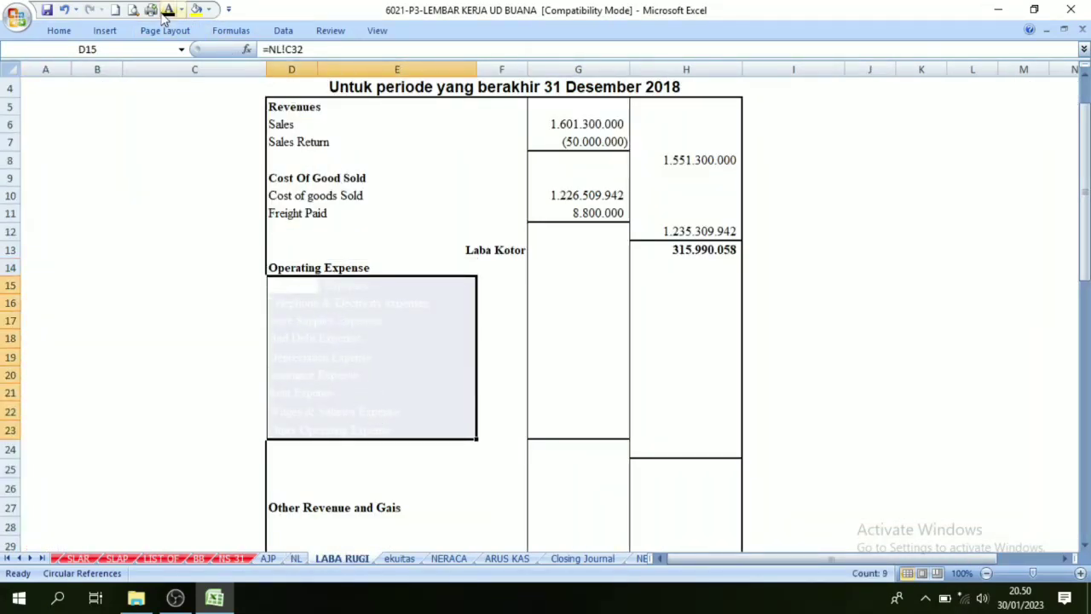
click(167, 11)
click(455, 525)
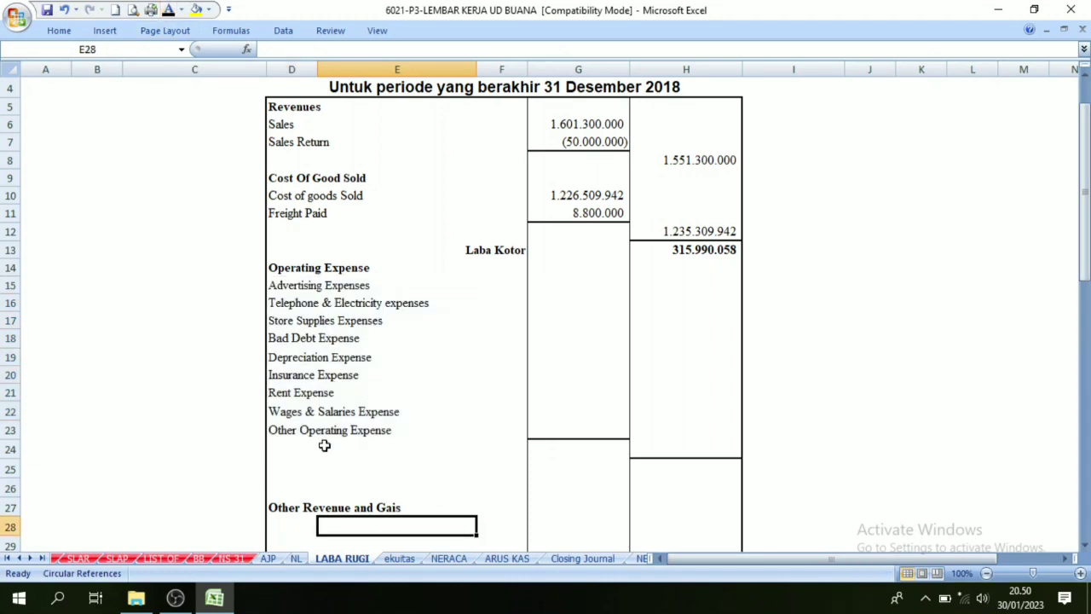
- Check the expense amounts in NL J32:J39 and reveal the linked amounts in LABA RUGI G15:G23 by setting the font colour to black
click(295, 558)
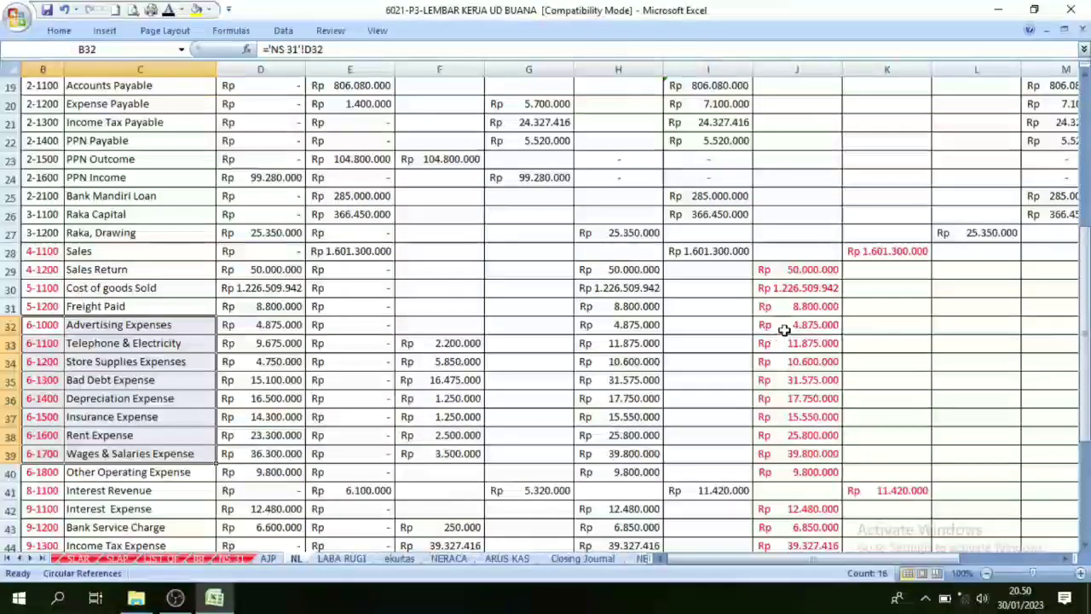
drag(781, 326, 782, 456)
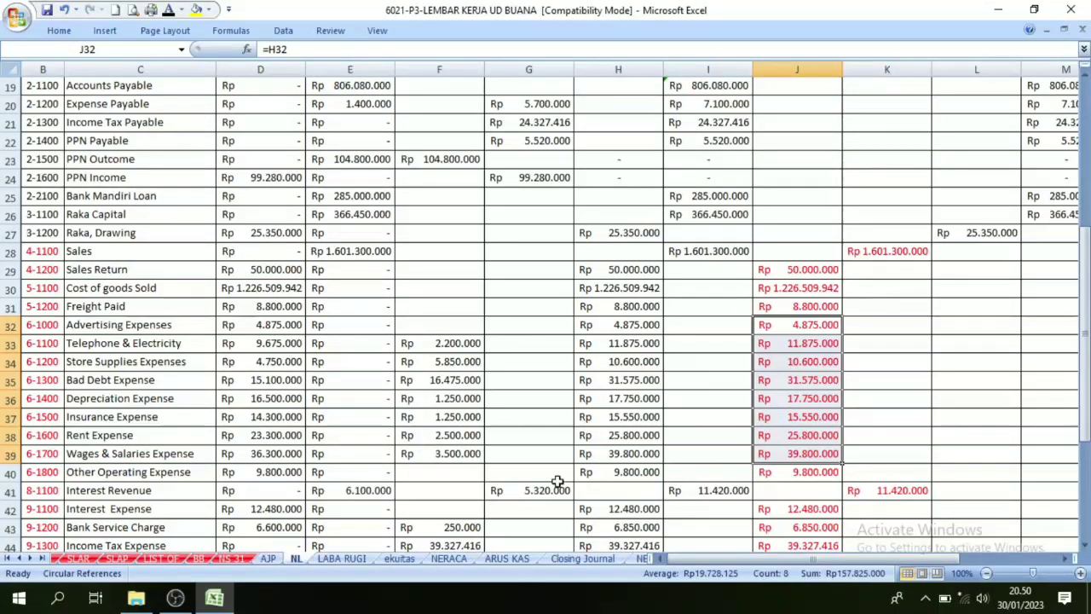
click(360, 558)
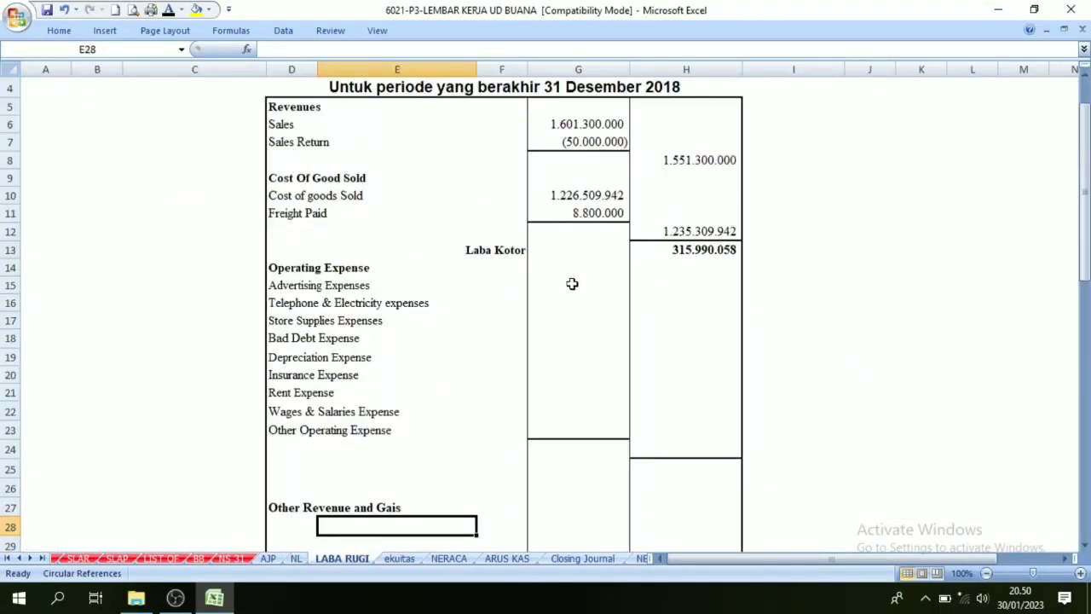
drag(572, 284, 585, 438)
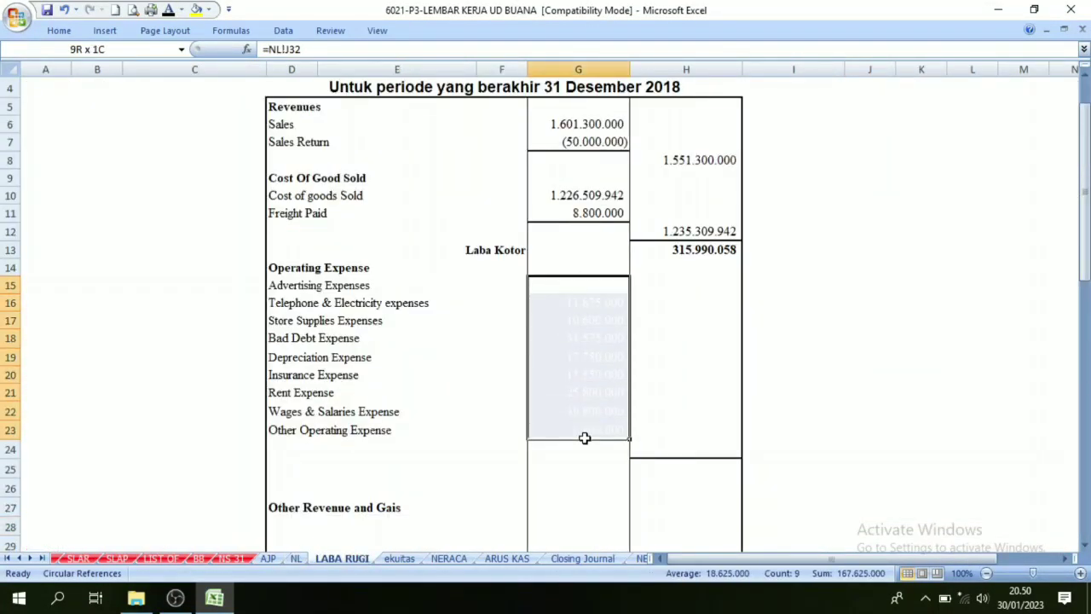
click(169, 11)
click(535, 392)
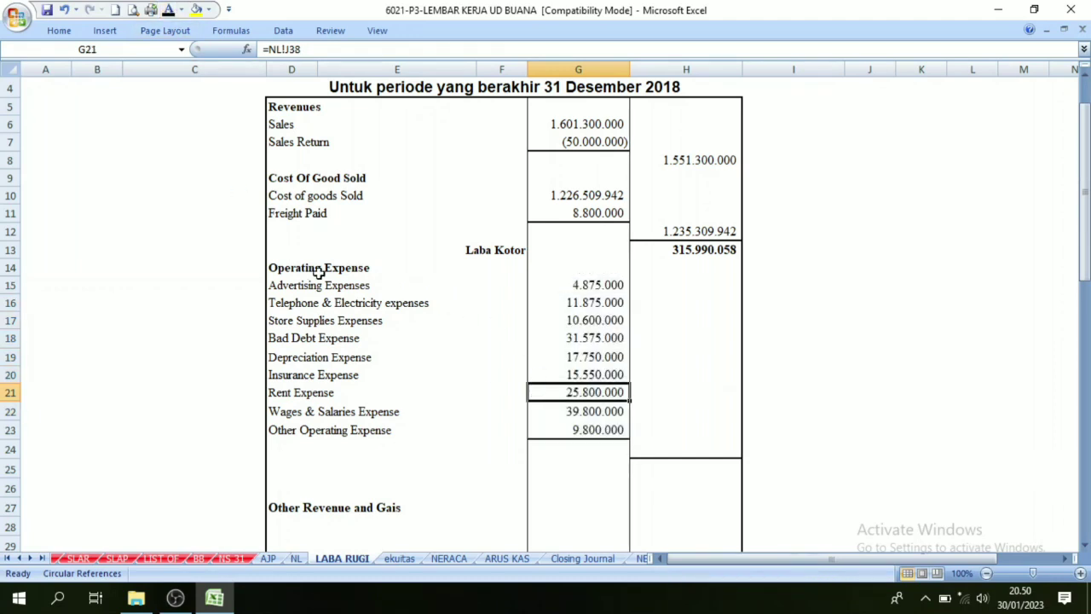
- Reveal the total of the operating expenses G15:G23 in H24 by setting its font colour to black
drag(584, 287, 585, 428)
click(699, 448)
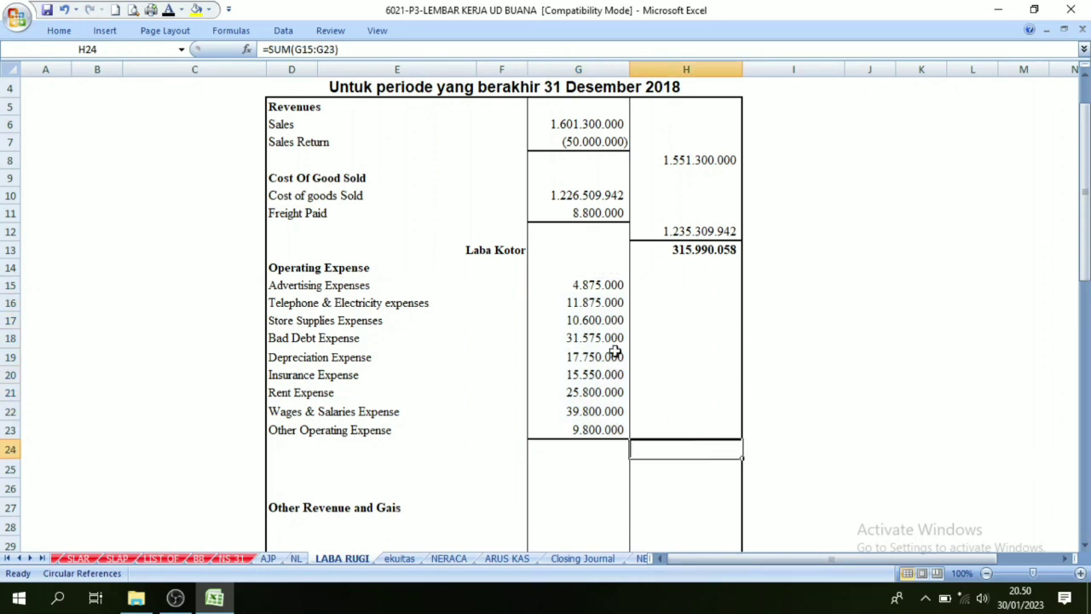
click(169, 10)
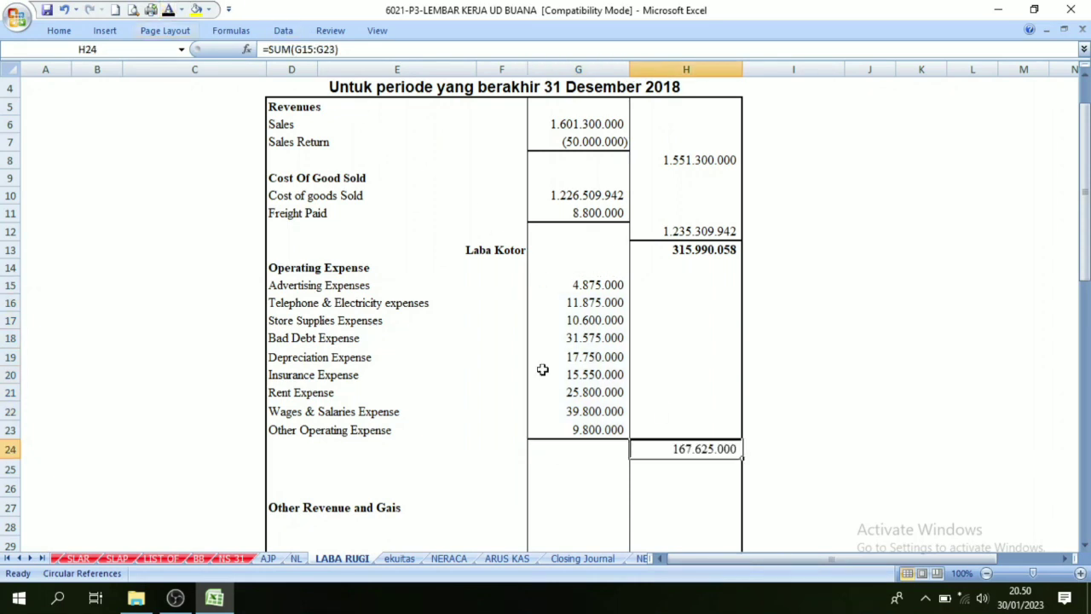
click(713, 490)
click(501, 436)
click(511, 451)
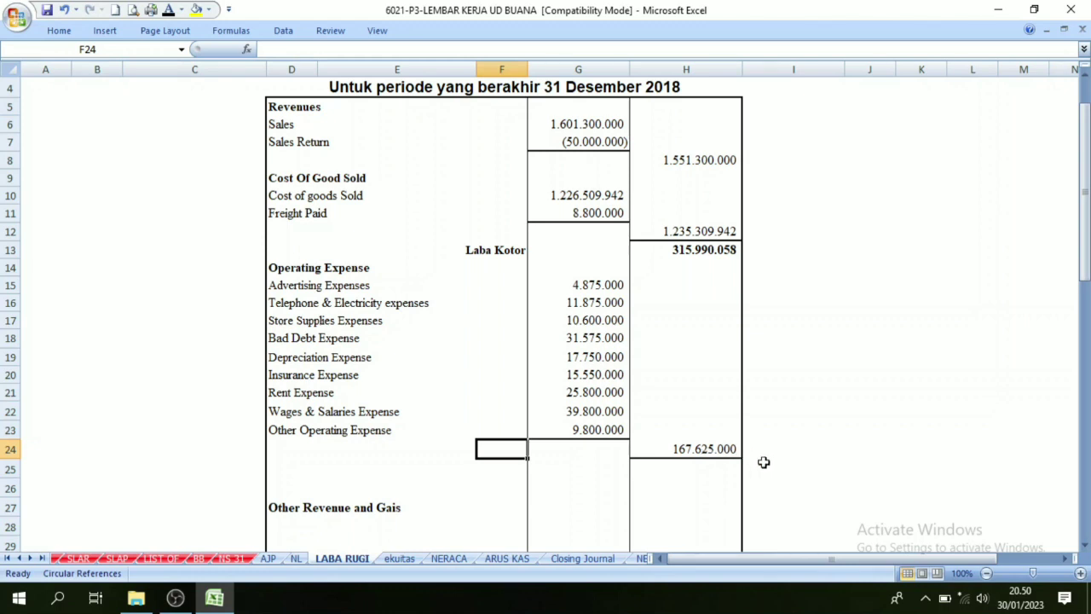
- Compare Laba Kotor in H13 with the operating expense total in H24 and reveal their difference in H25 with a black font colour
click(682, 247)
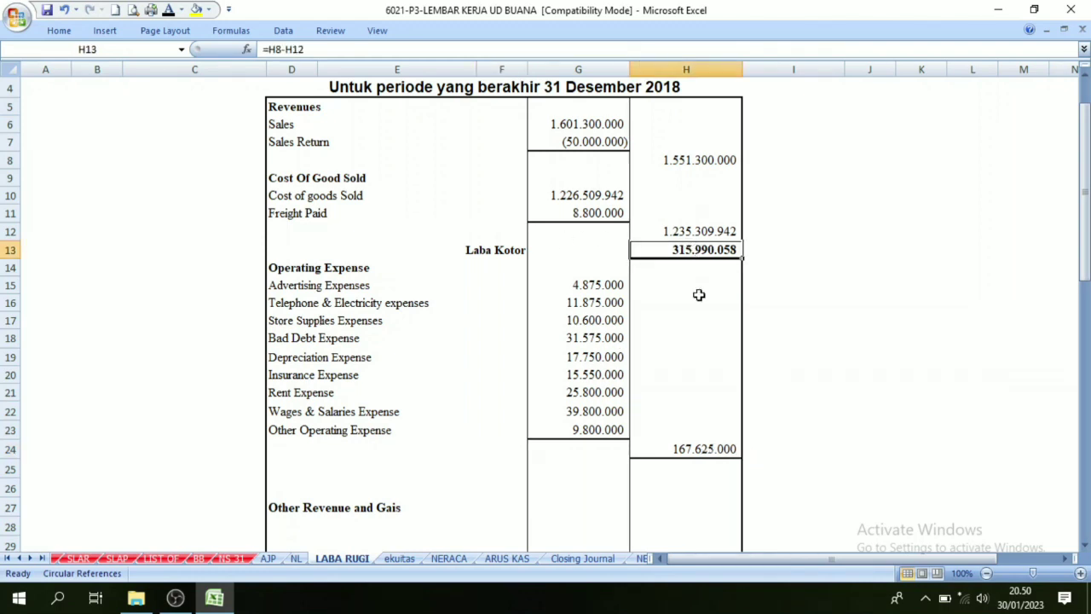
click(702, 447)
click(705, 471)
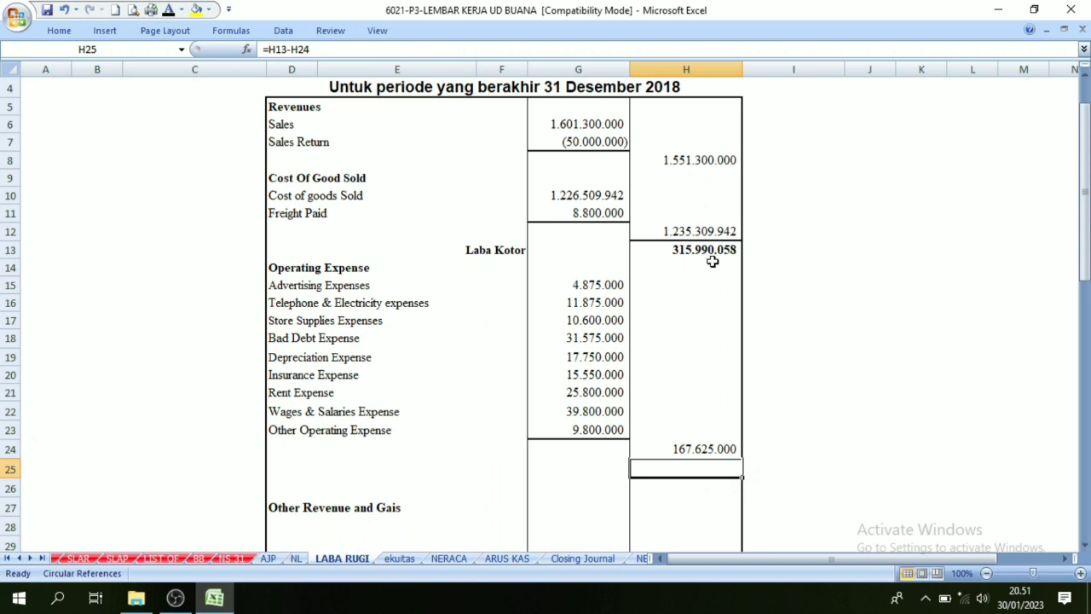
click(698, 486)
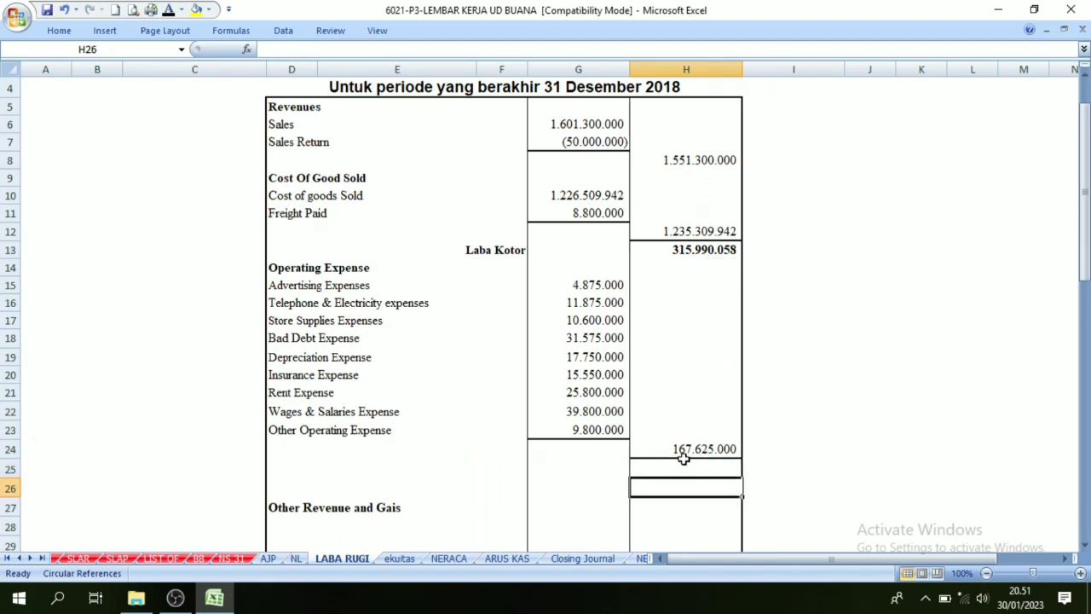
click(682, 468)
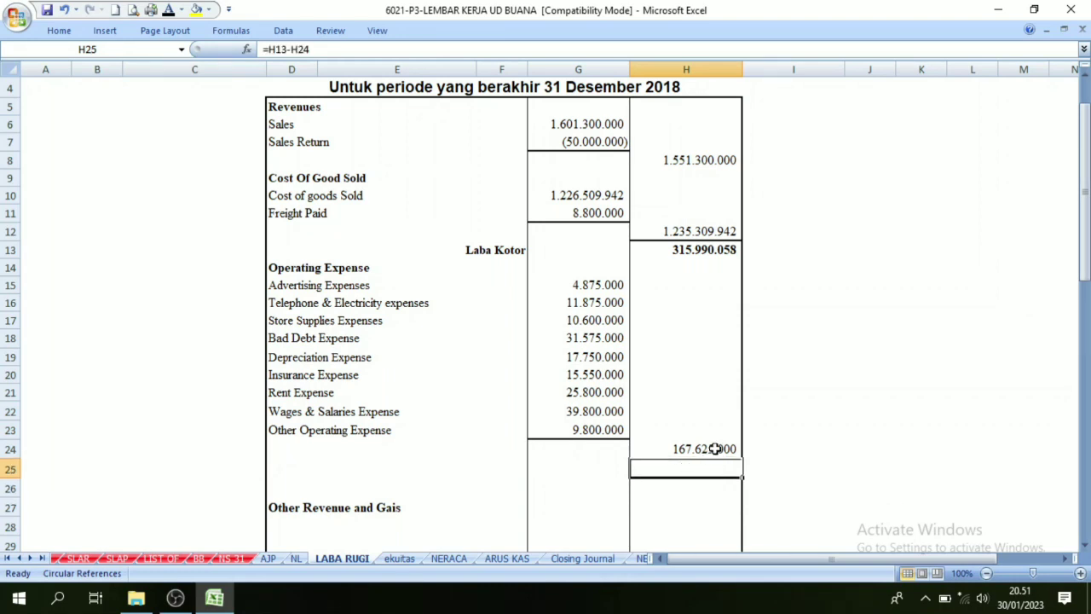
click(179, 13)
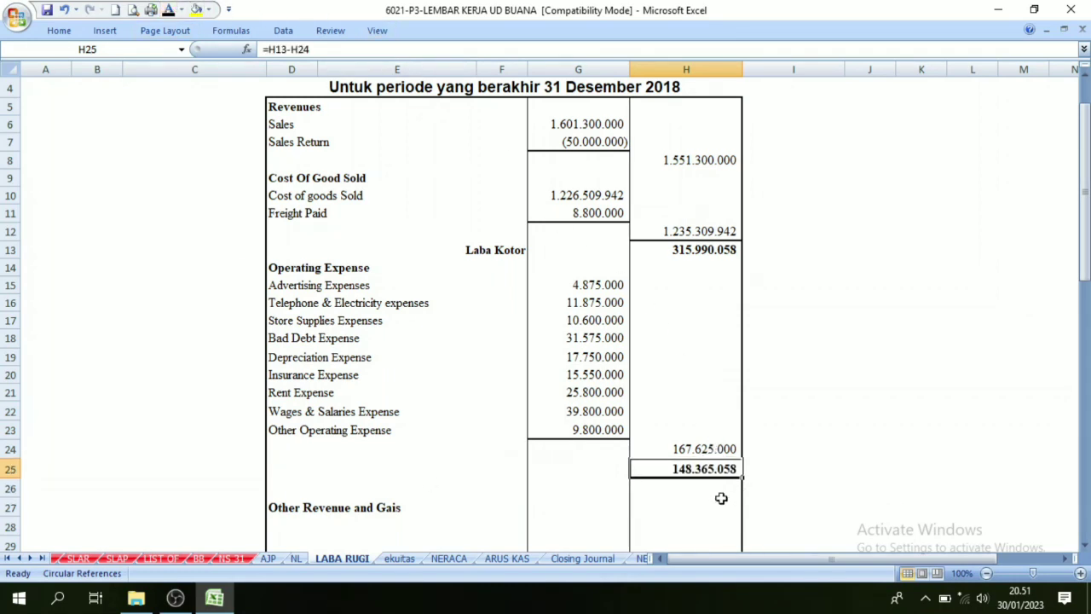
- Reveal the Laba Bersih Sementara label in D25 by setting its font colour to black
click(489, 471)
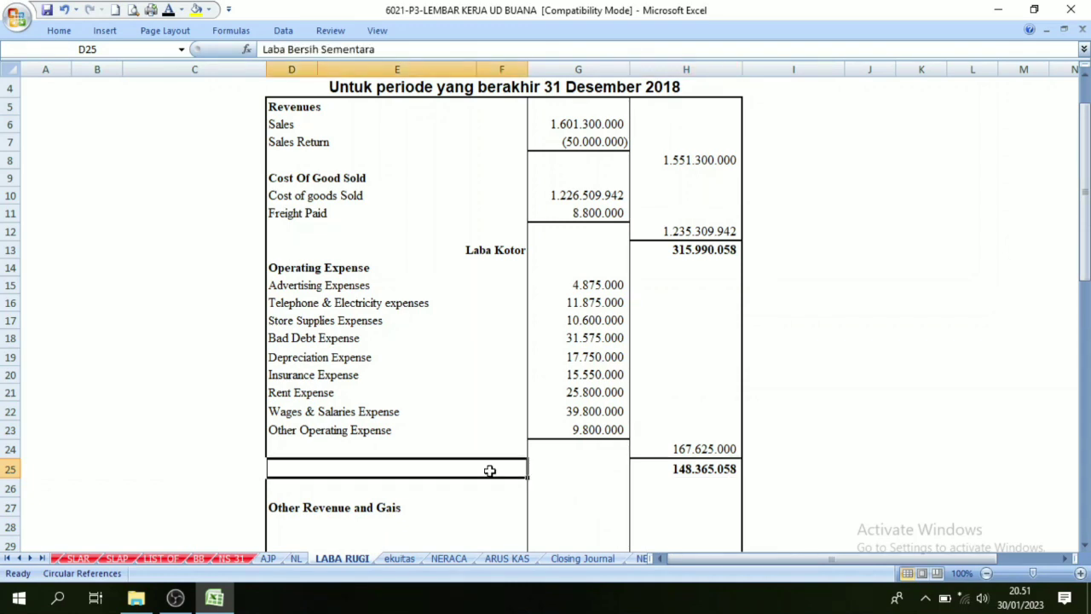
click(168, 9)
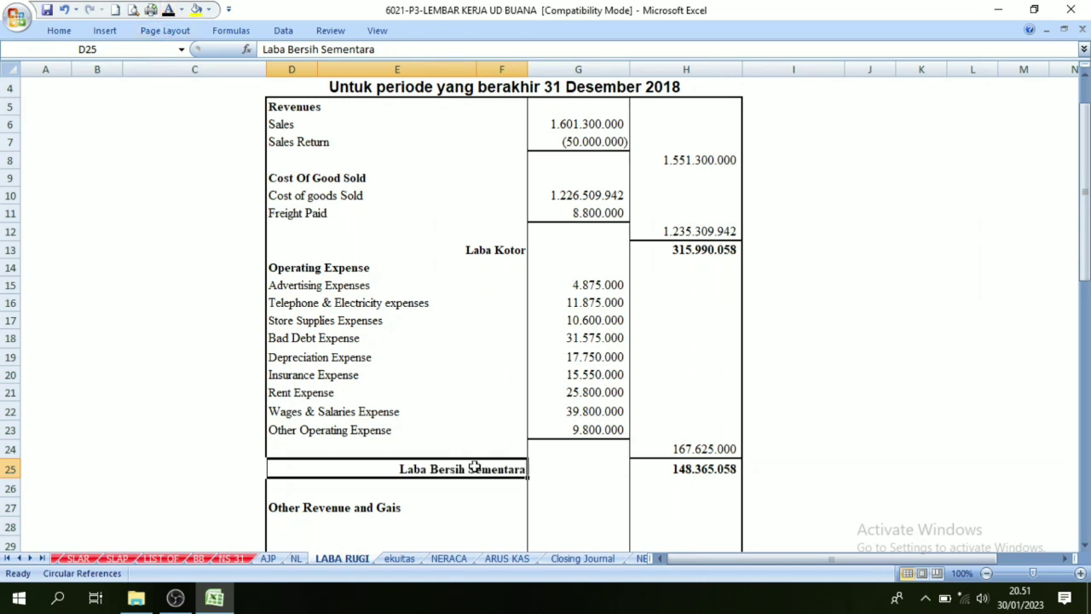
click(792, 470)
scroll(777, 471, down, 1)
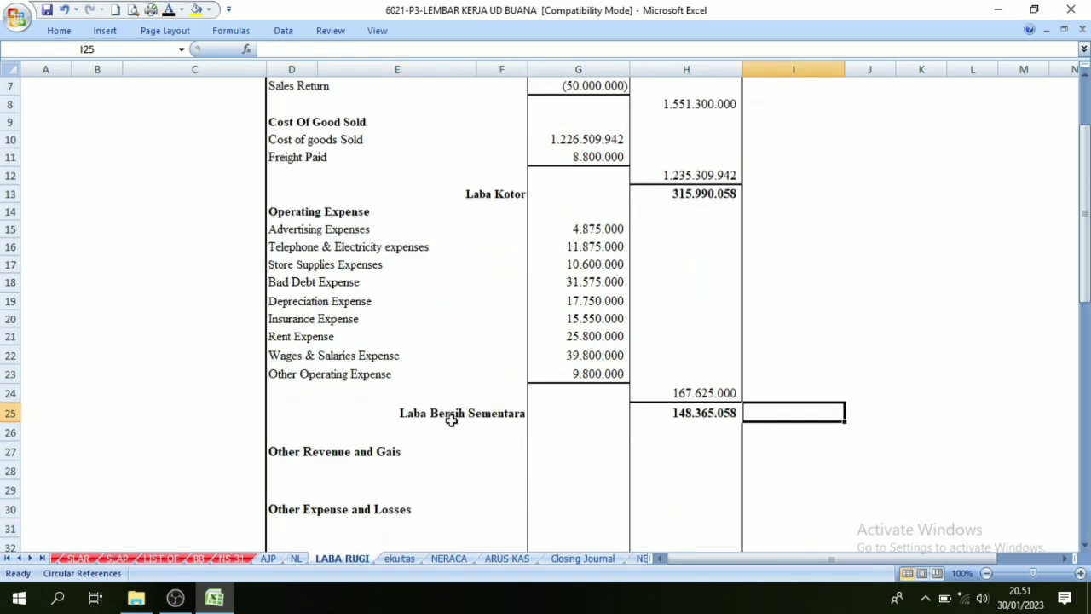
- Review the Laba Bersih Sementara amount in H25 and the Other Revenue and Other Expense section headings in D27 and D30
click(712, 414)
scroll(673, 439, down, 2)
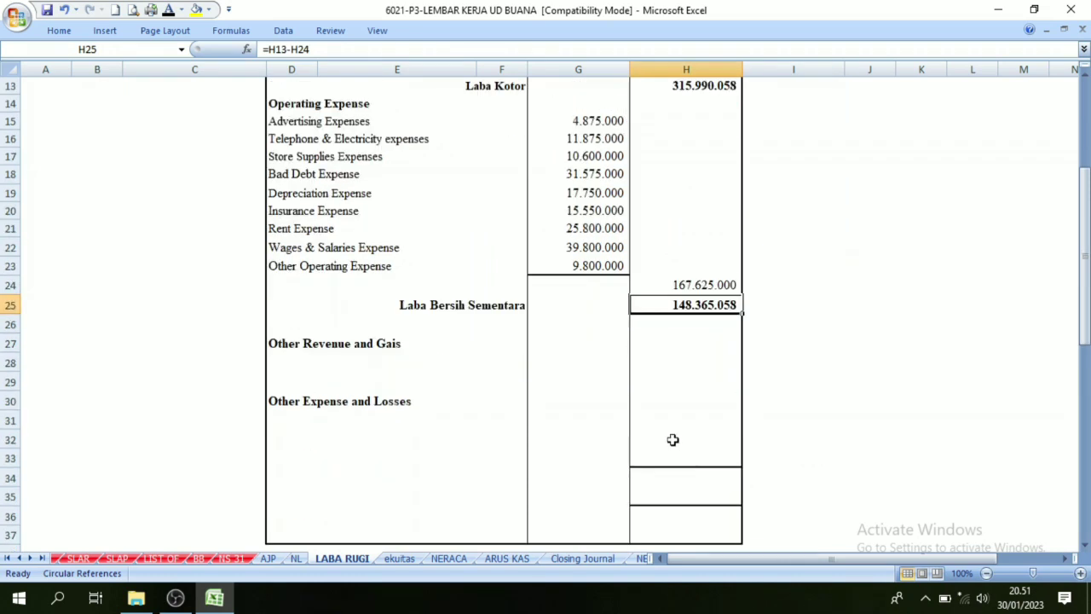
click(328, 348)
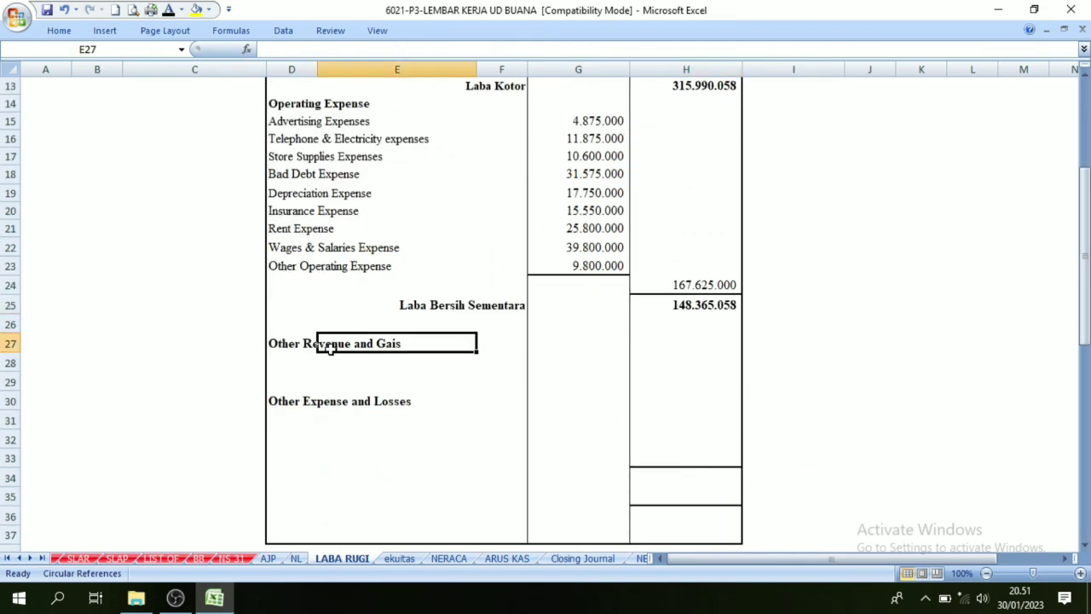
click(312, 402)
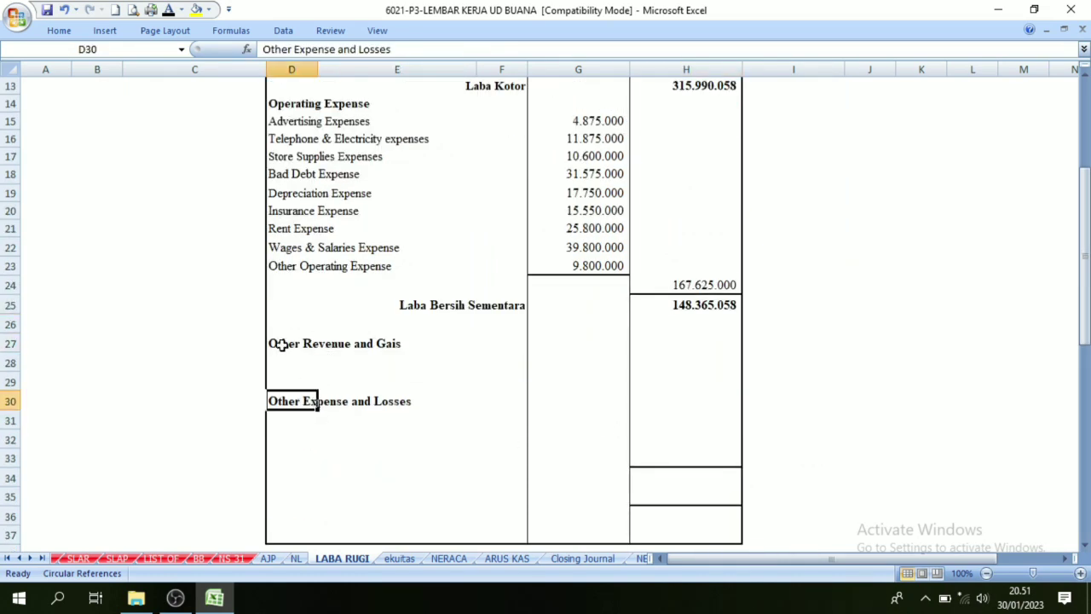
click(280, 345)
click(284, 402)
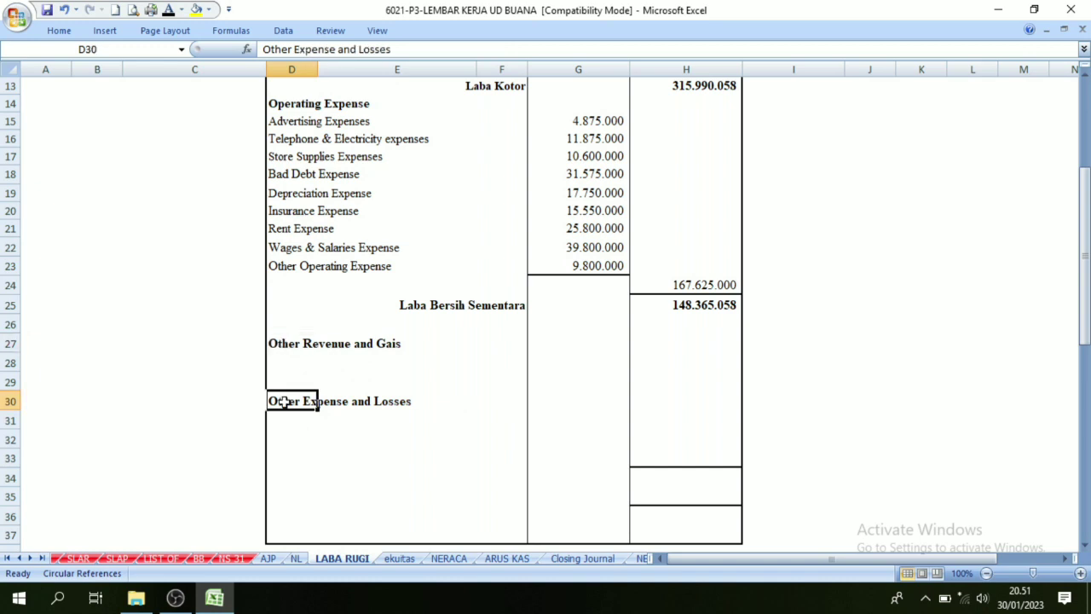
click(283, 344)
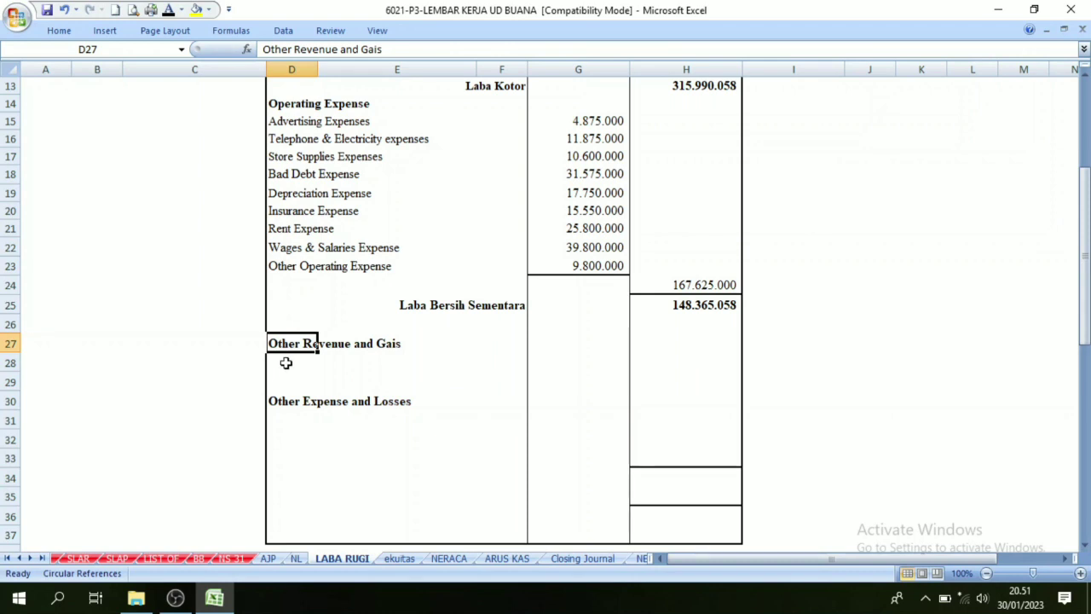
click(285, 363)
click(286, 400)
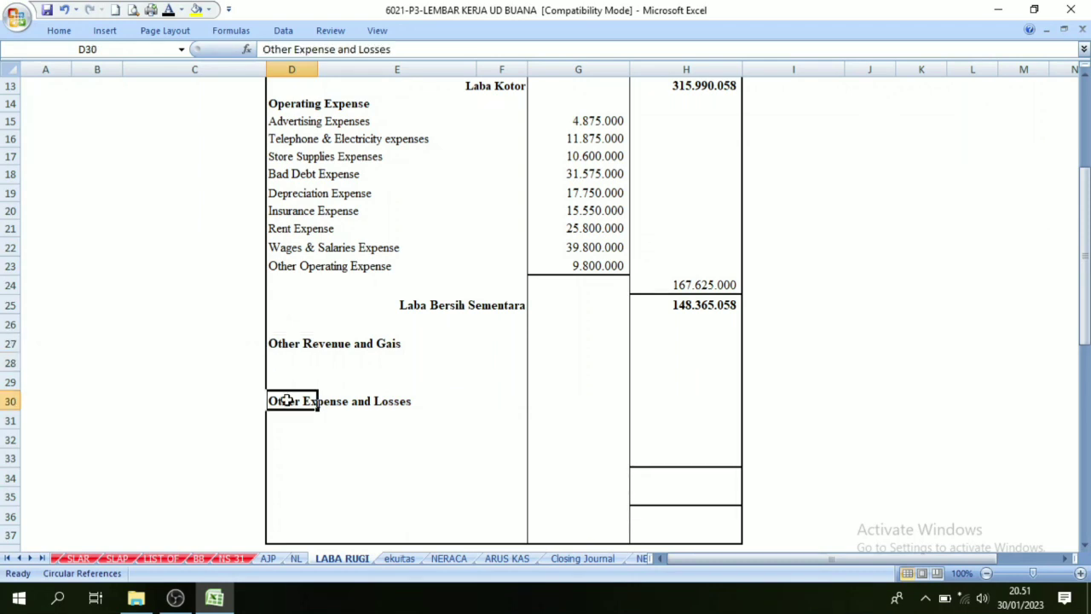
click(290, 343)
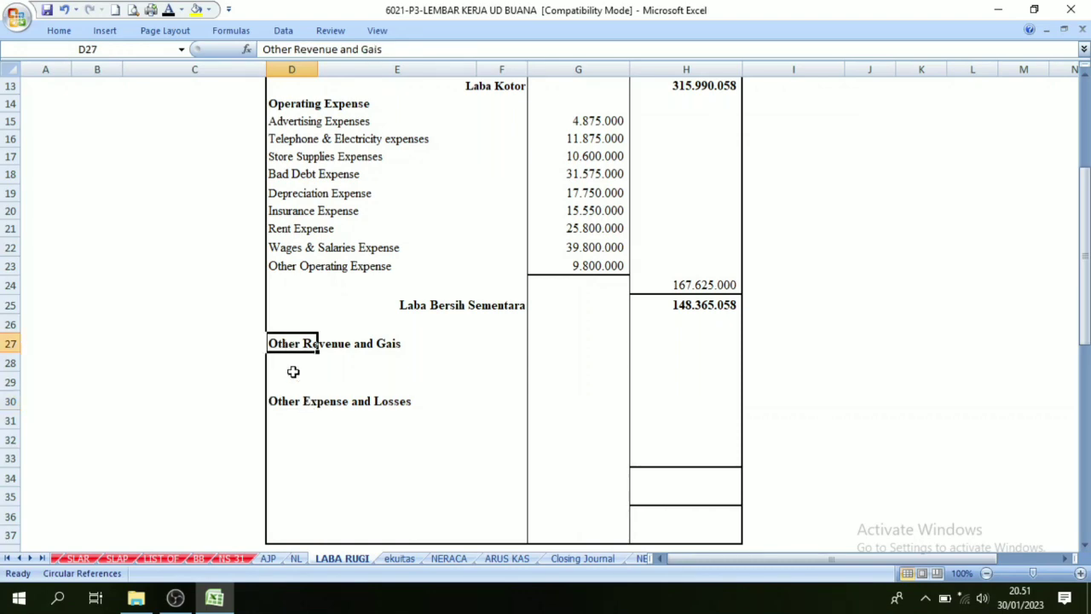
- Locate the 8-1100 Interest Revenue account in NL row 41 and reveal its linked label in LABA RUGI D28 with a black font colour
click(296, 558)
scroll(381, 463, down, 2)
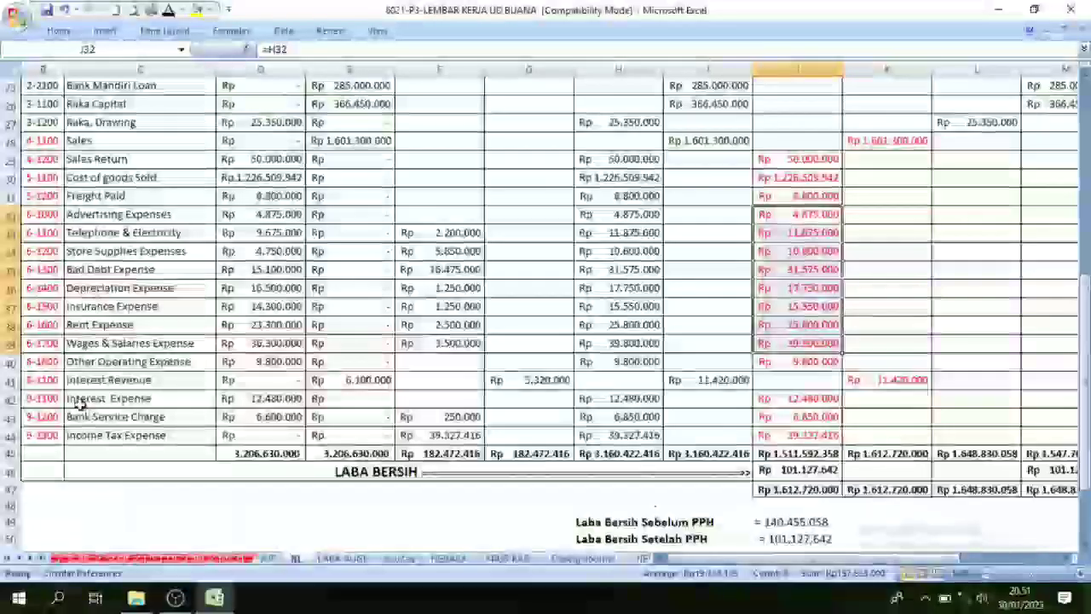
click(36, 383)
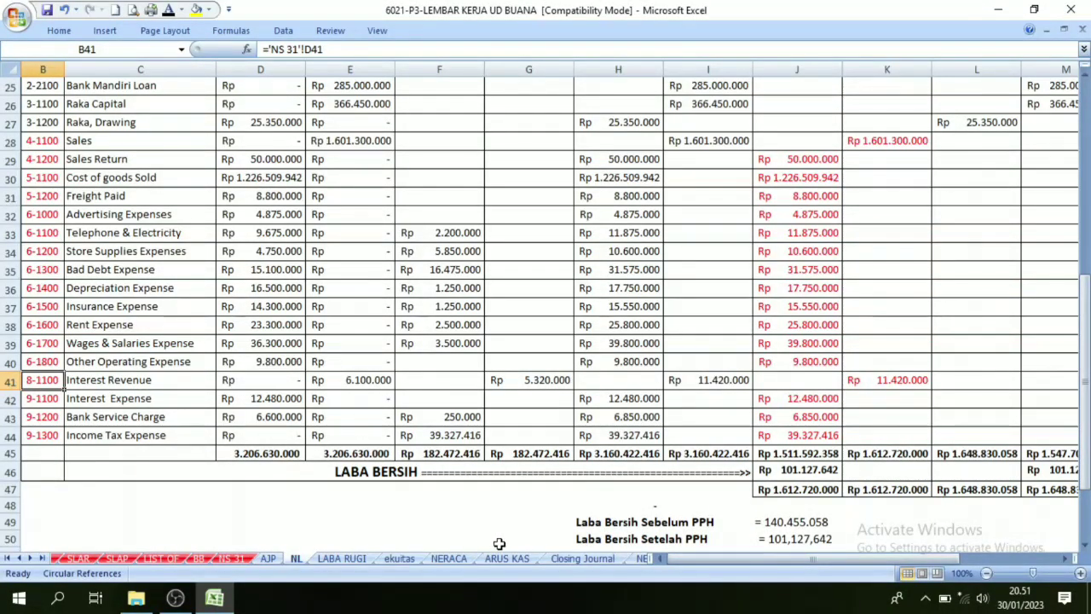
click(346, 558)
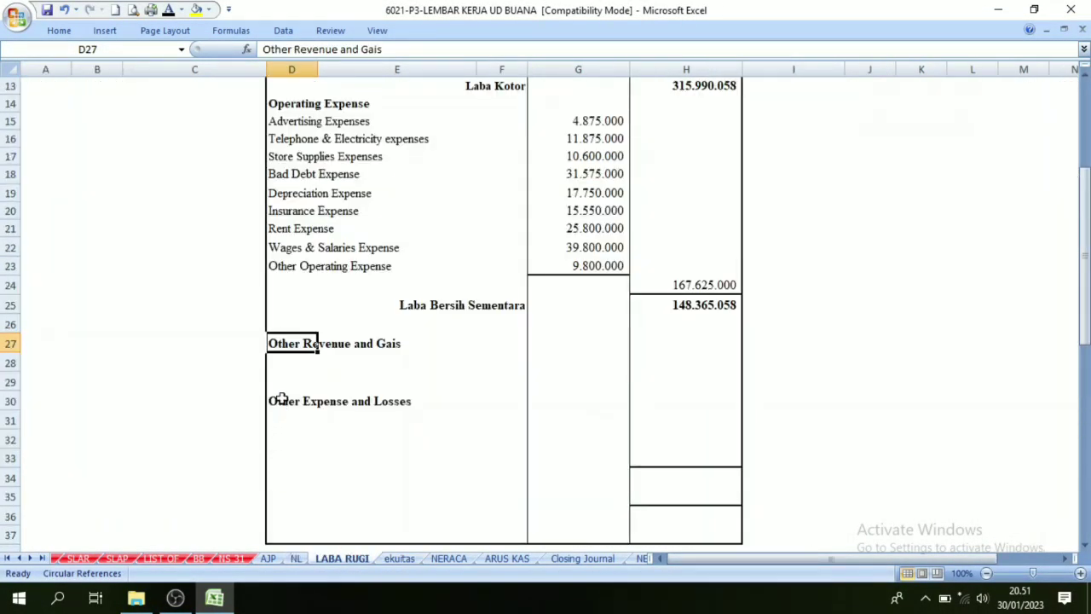
click(277, 362)
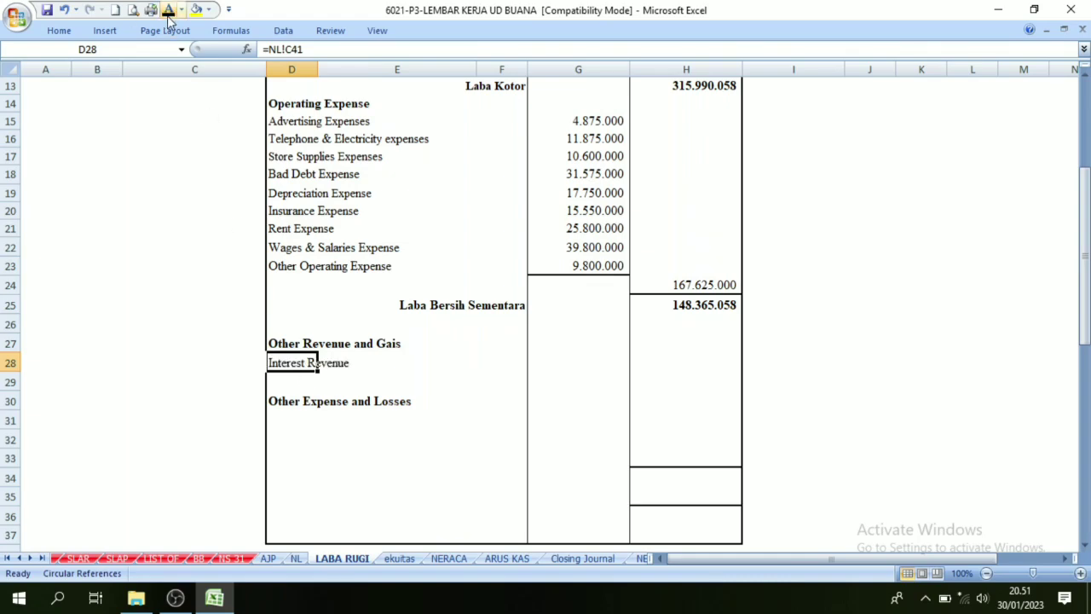
- Check the Interest Revenue amount in NL K41 and reveal the linked amount in LABA RUGI G28 by setting its font colour to black
click(296, 558)
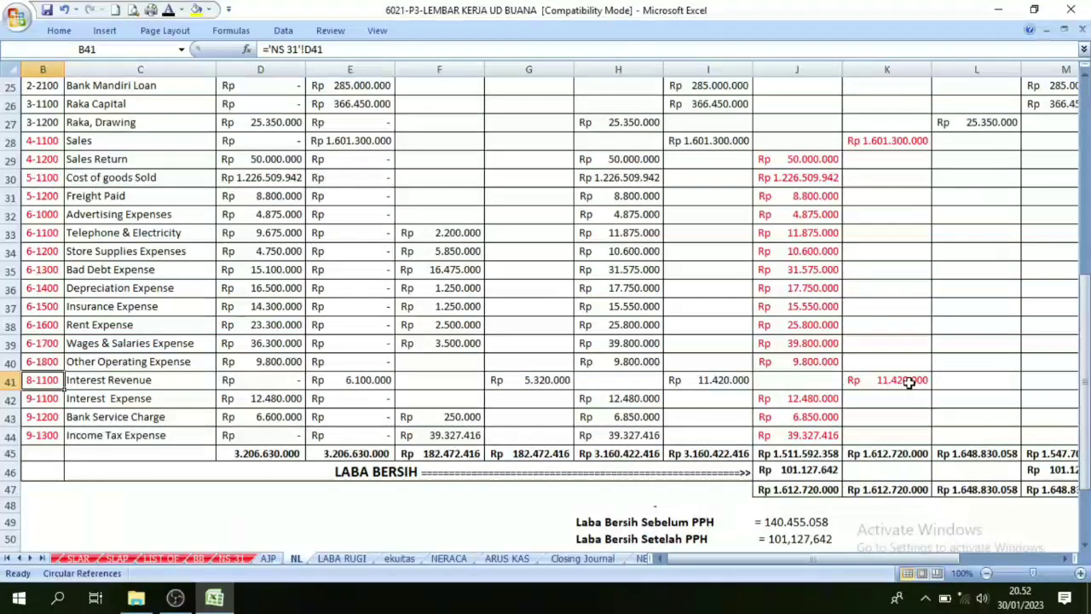
click(908, 382)
click(332, 559)
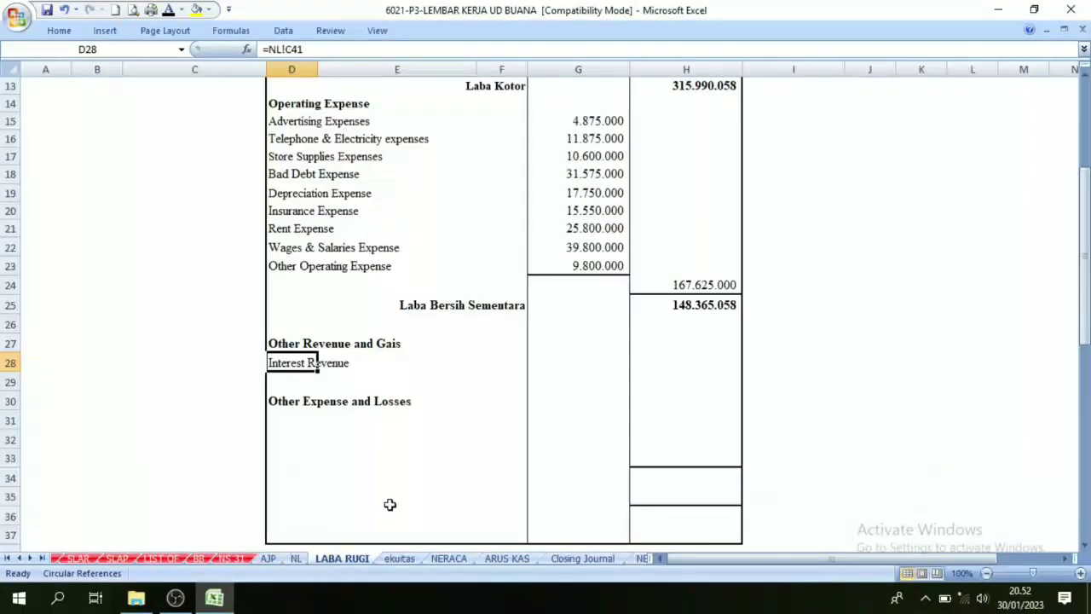
click(594, 360)
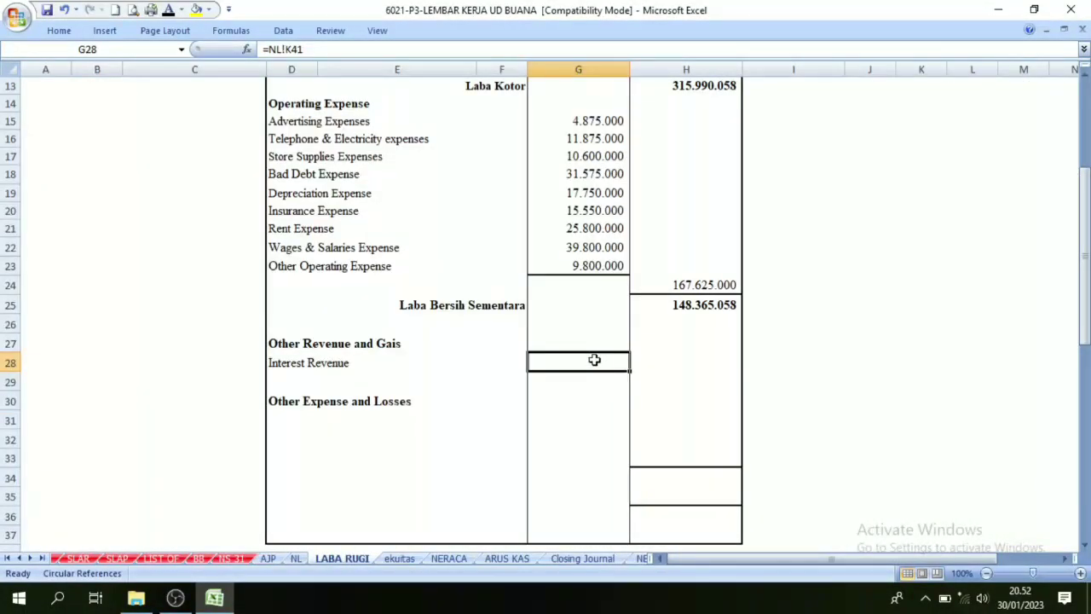
click(167, 12)
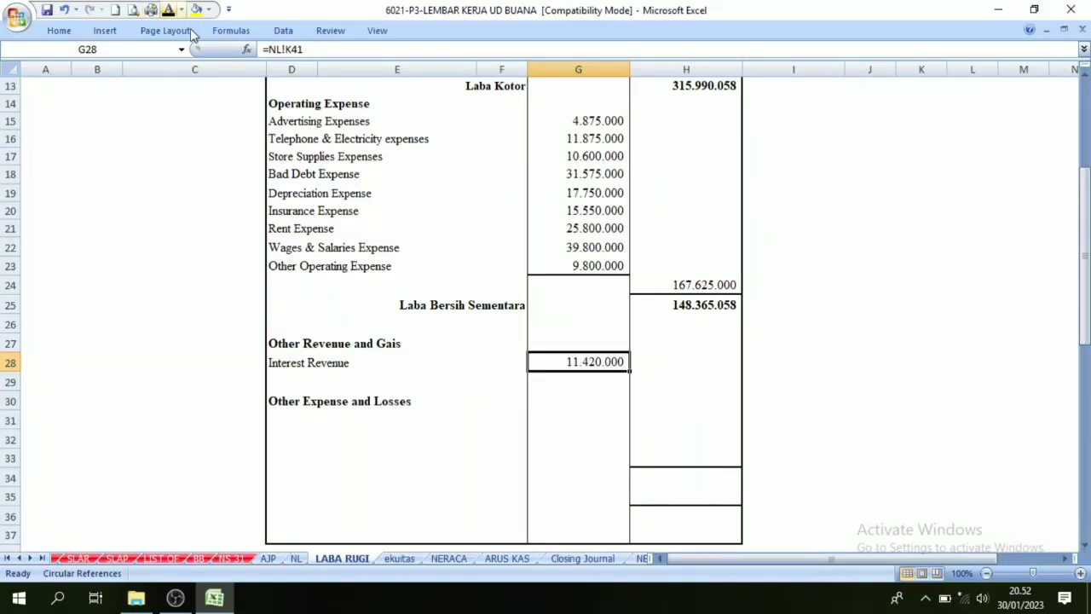
- Examine which accounts in NL B42:C44 belong under Other Expense and Losses, considering Income Tax Expense separately from Interest Expense and Bank Service Charge
click(306, 443)
click(290, 402)
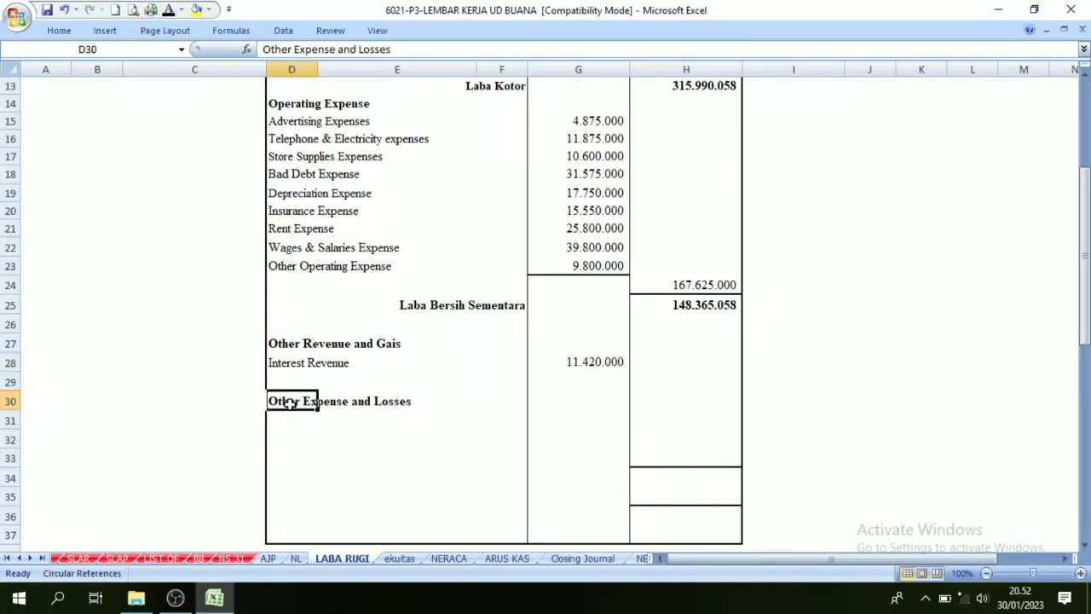
click(296, 559)
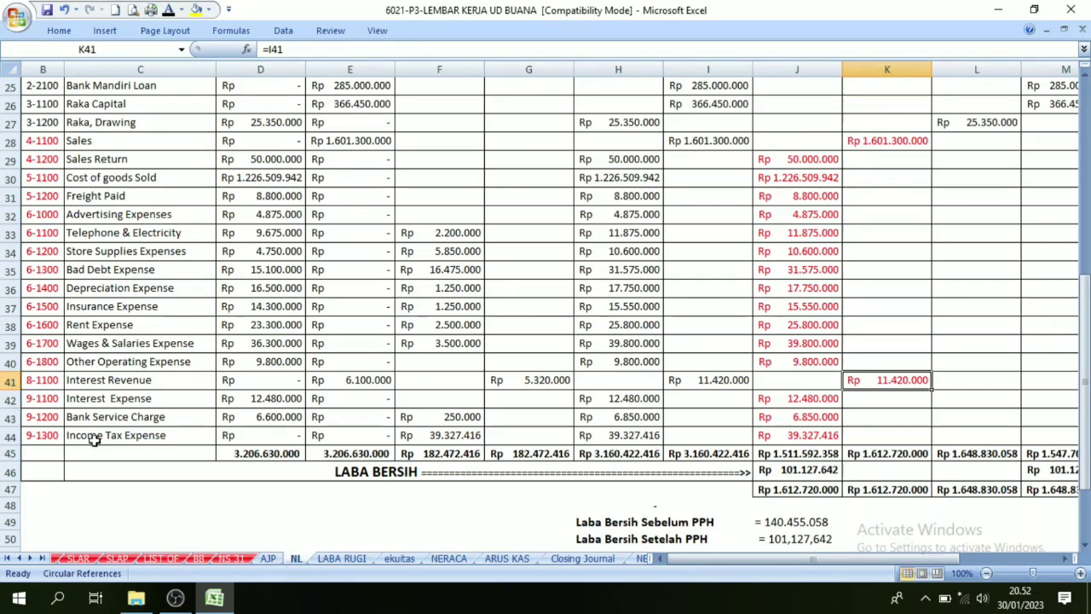
click(40, 399)
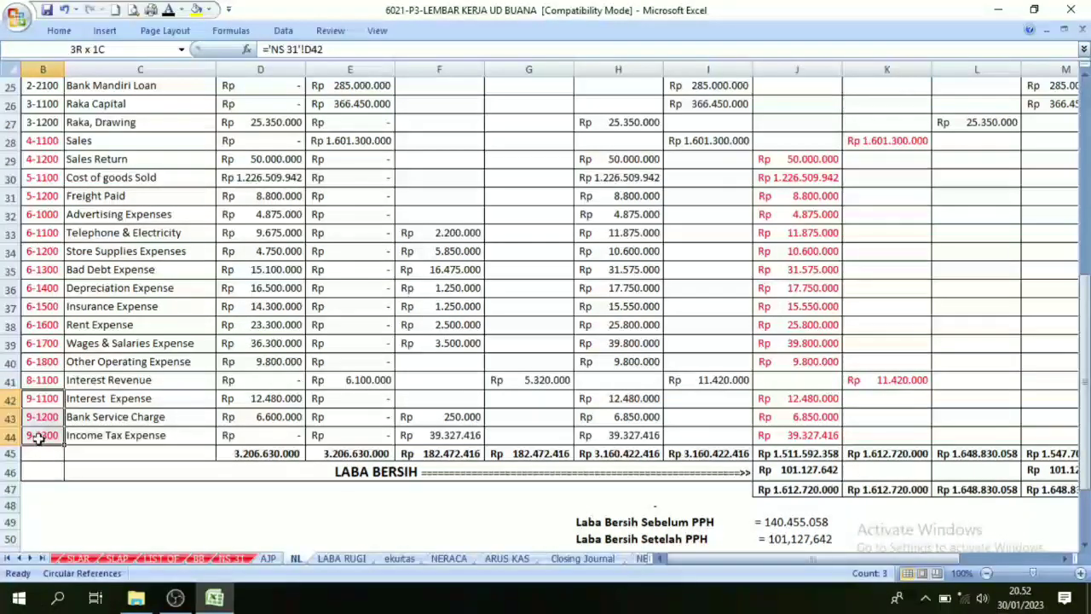
drag(41, 399, 126, 439)
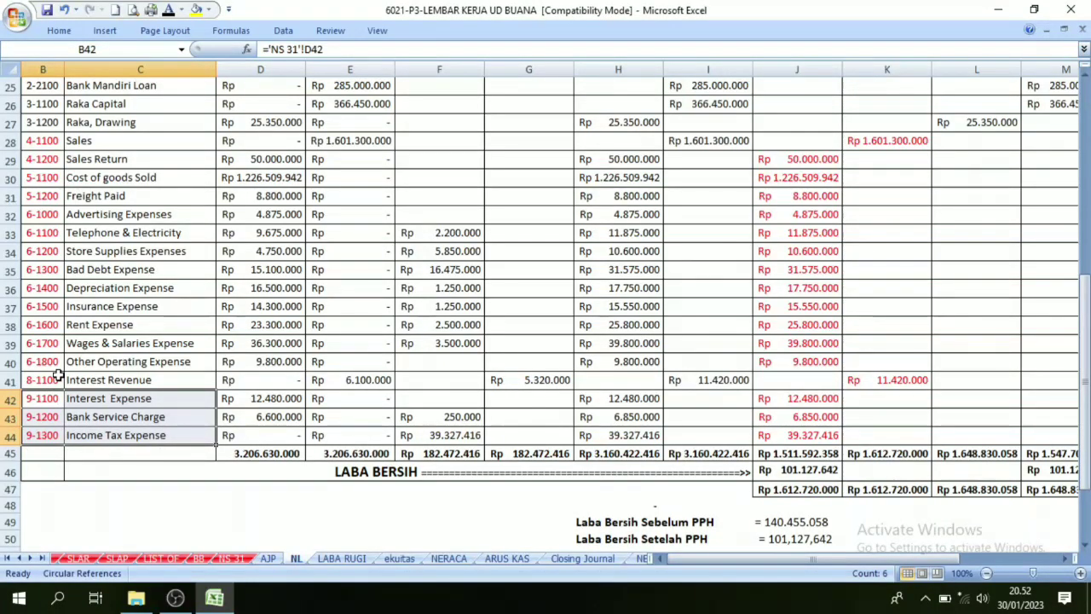
click(340, 559)
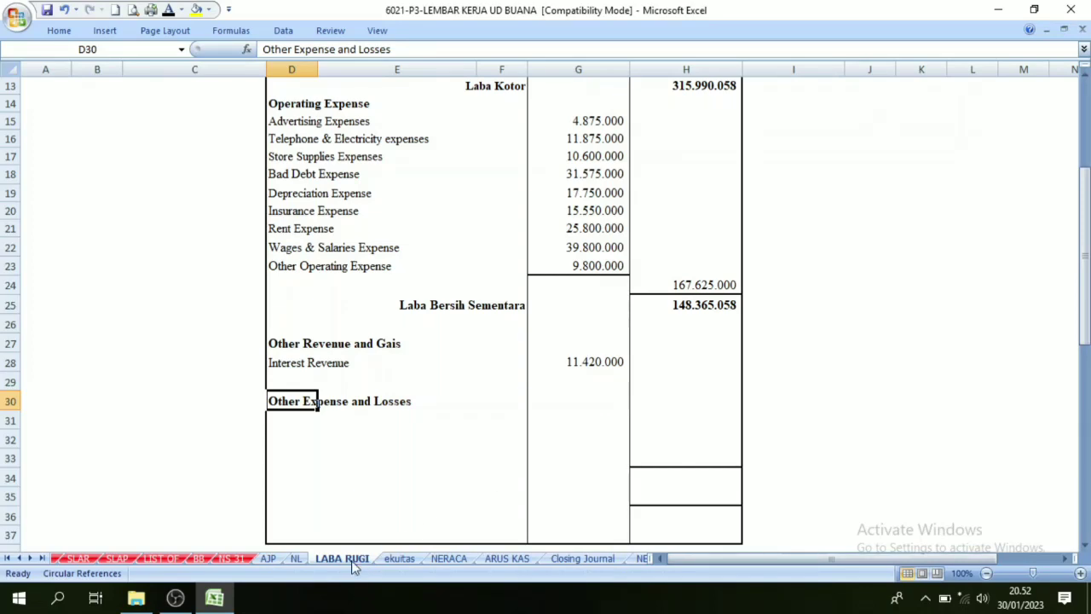
click(294, 559)
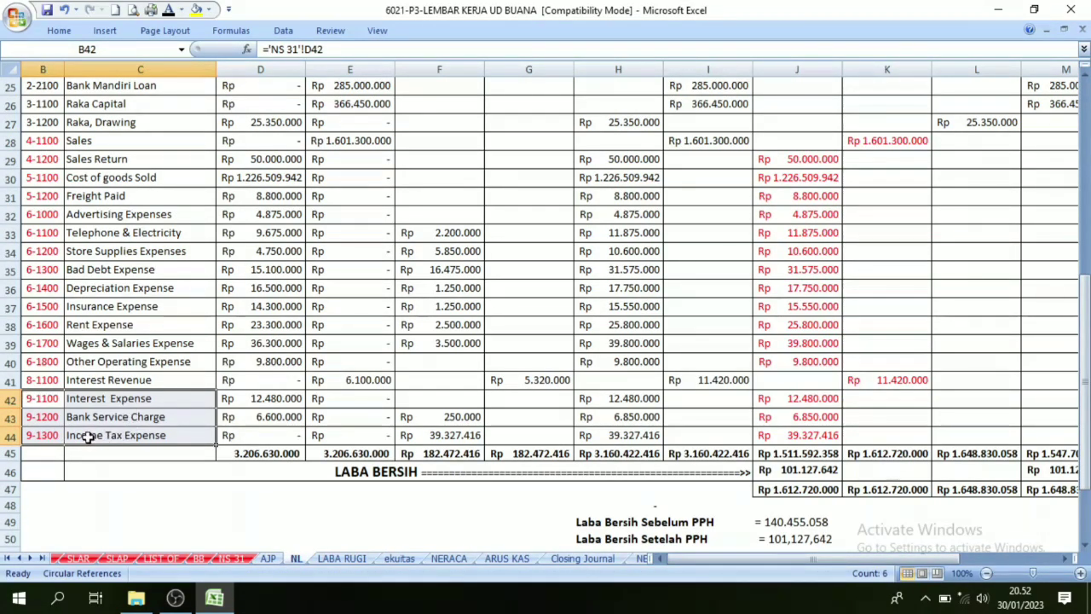
click(87, 436)
drag(42, 434, 152, 439)
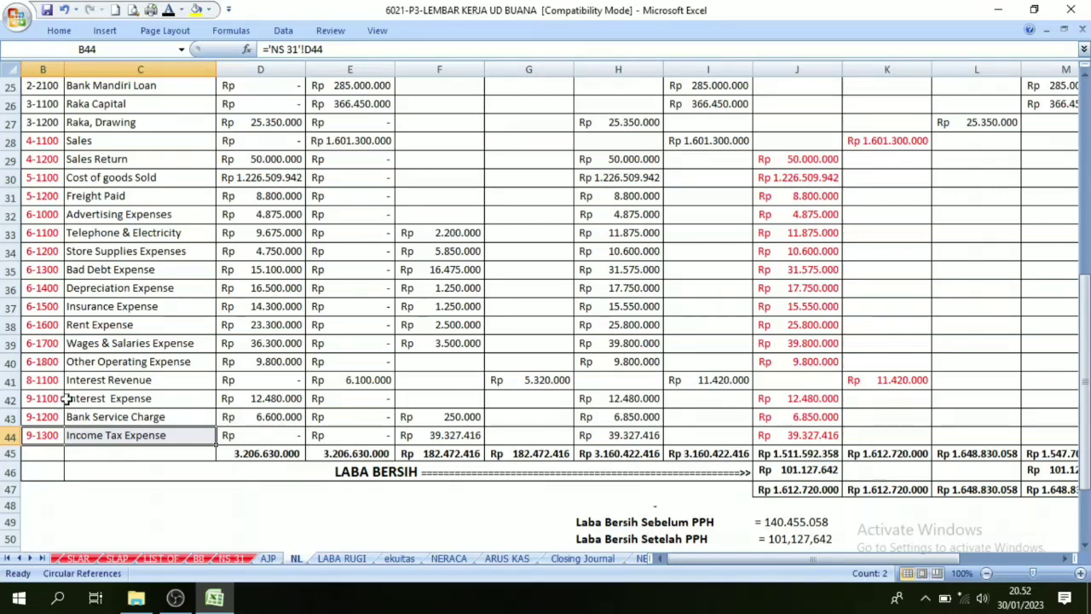
drag(61, 401, 139, 416)
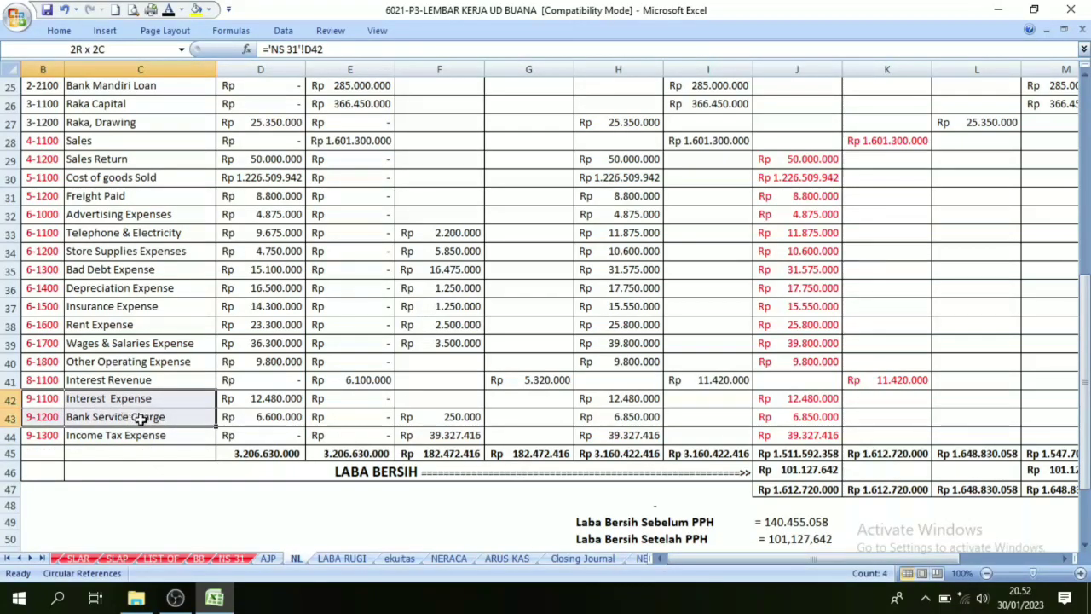
- Reveal the Interest Expense and Bank Service Charge labels in LABA RUGI D31:D32 by setting their font colour to black
click(341, 558)
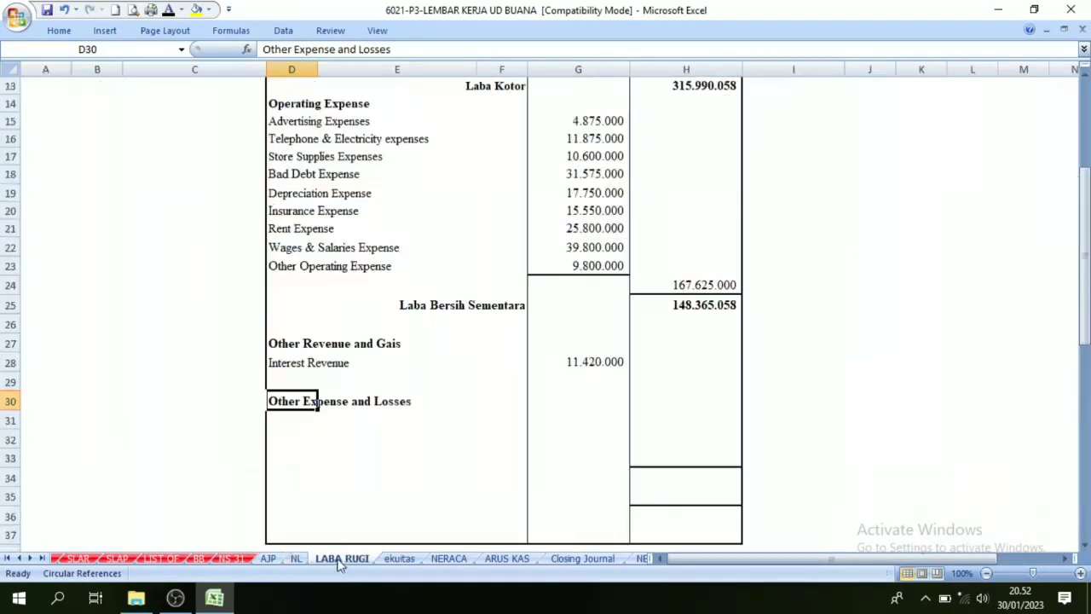
drag(290, 422, 292, 443)
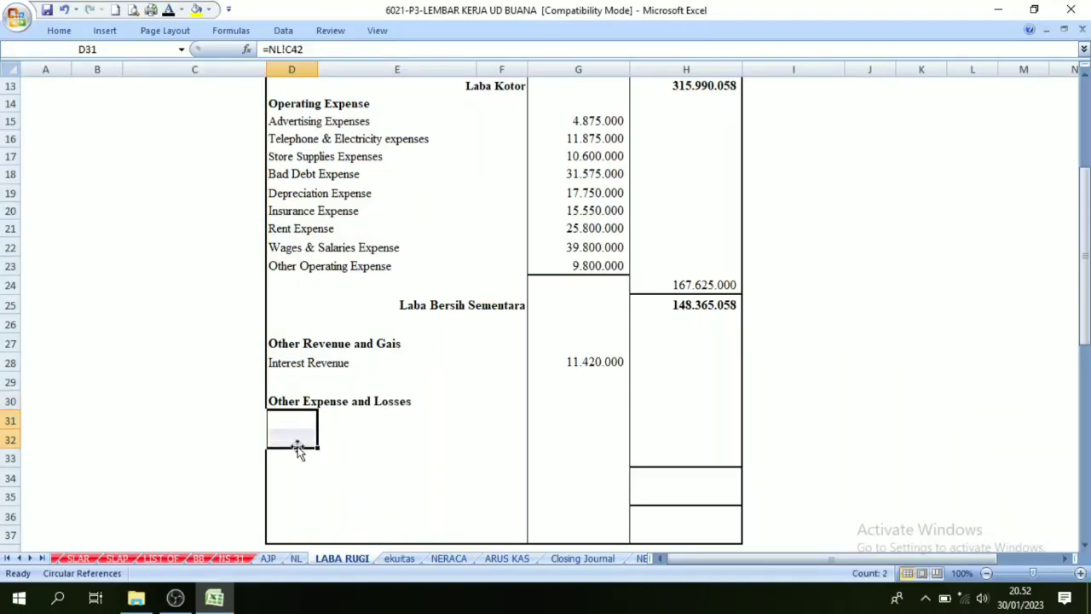
click(167, 10)
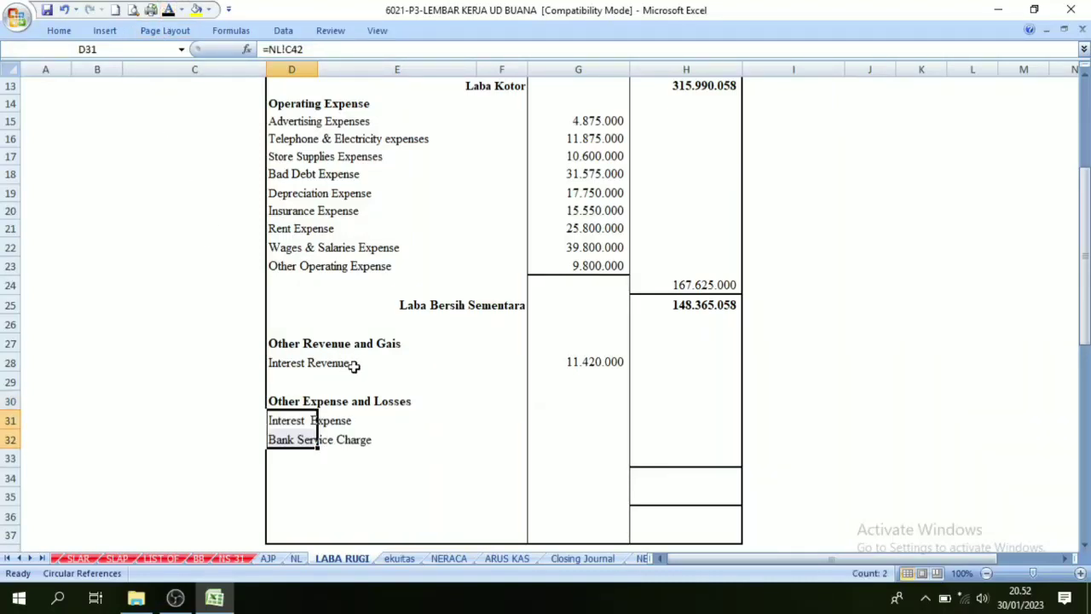
click(364, 439)
- Check the amounts in NL J42:J43 and reveal the linked other expense amounts in LABA RUGI G31:G32 with a black font colour
click(296, 559)
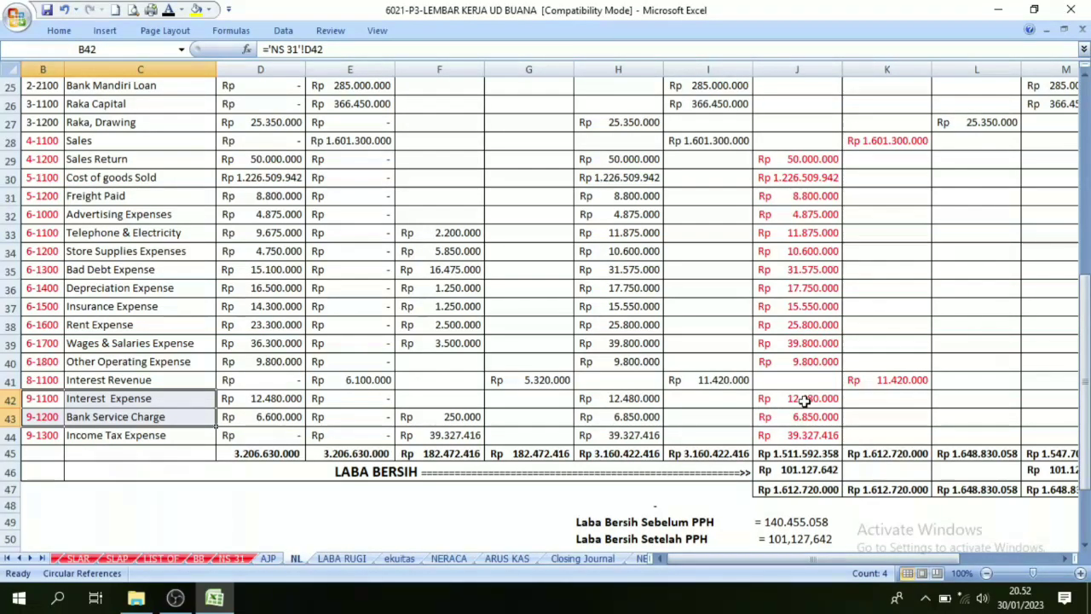
drag(805, 401, 804, 416)
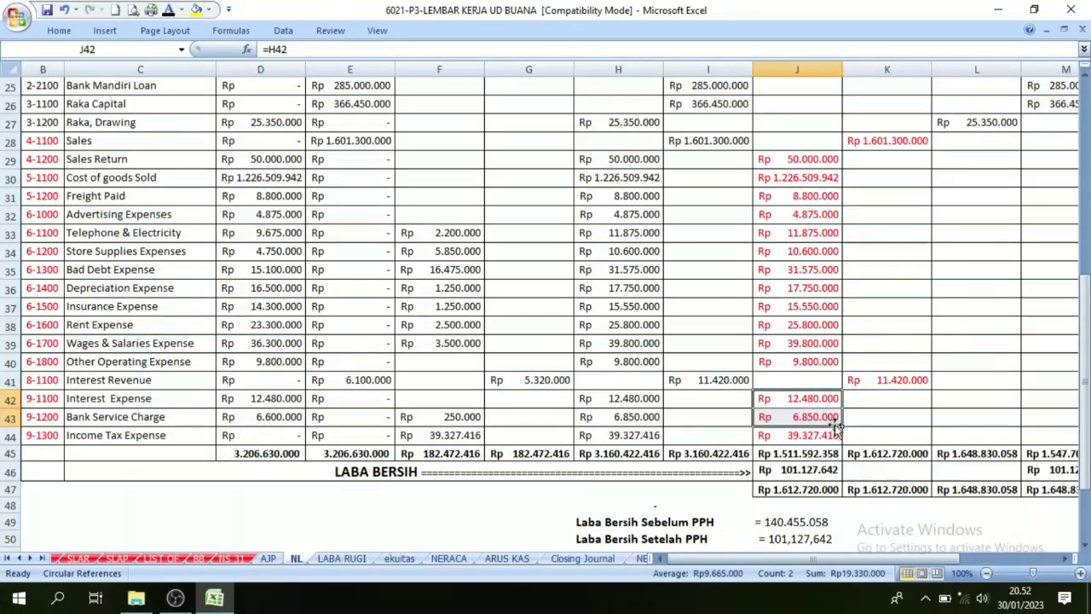
click(349, 558)
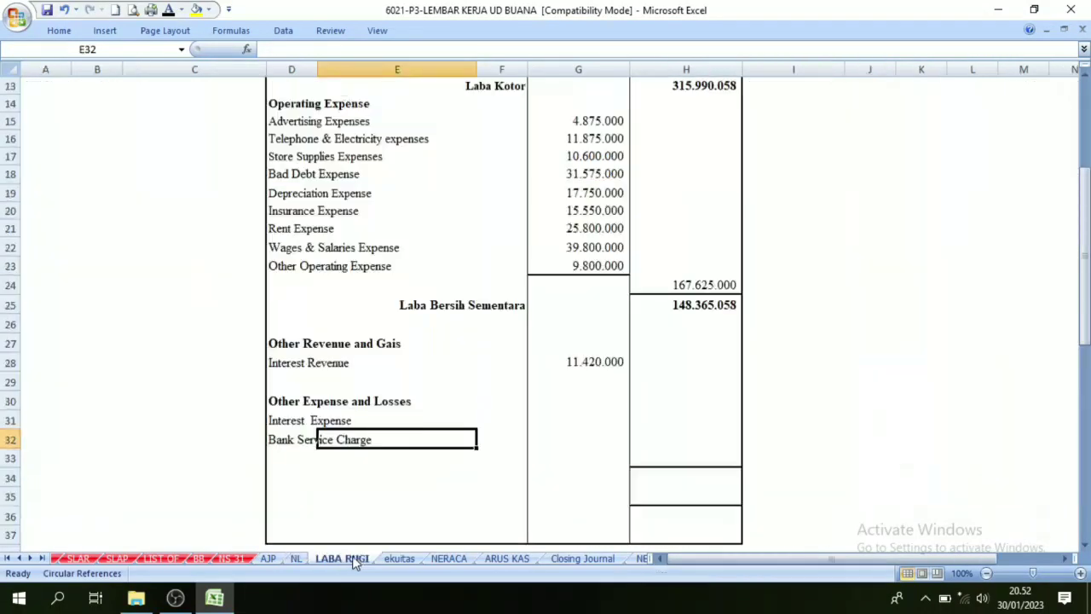
drag(576, 418, 579, 453)
click(580, 452)
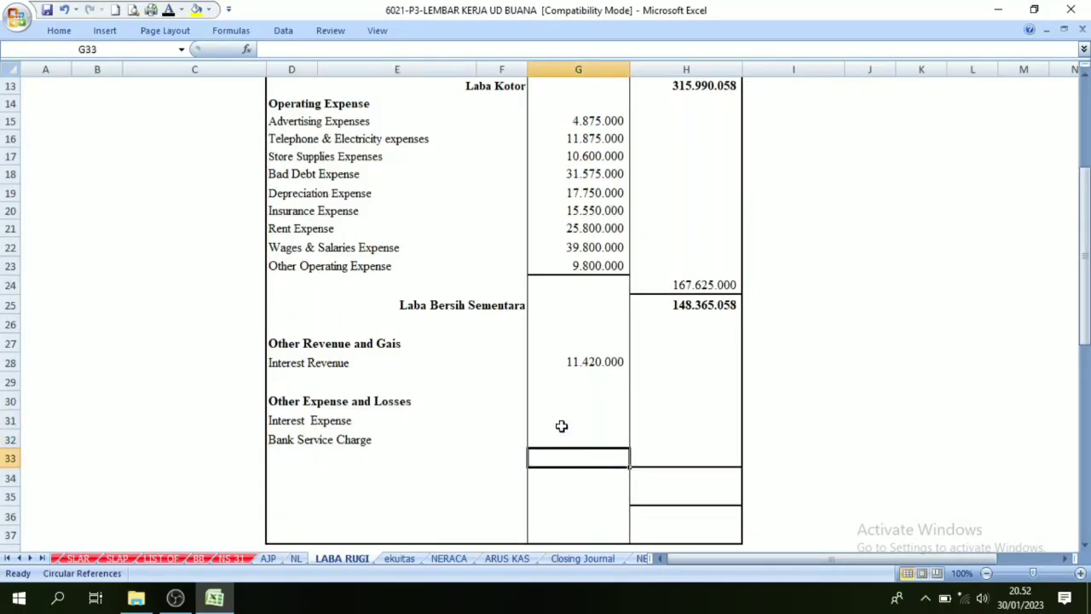
drag(563, 415, 567, 455)
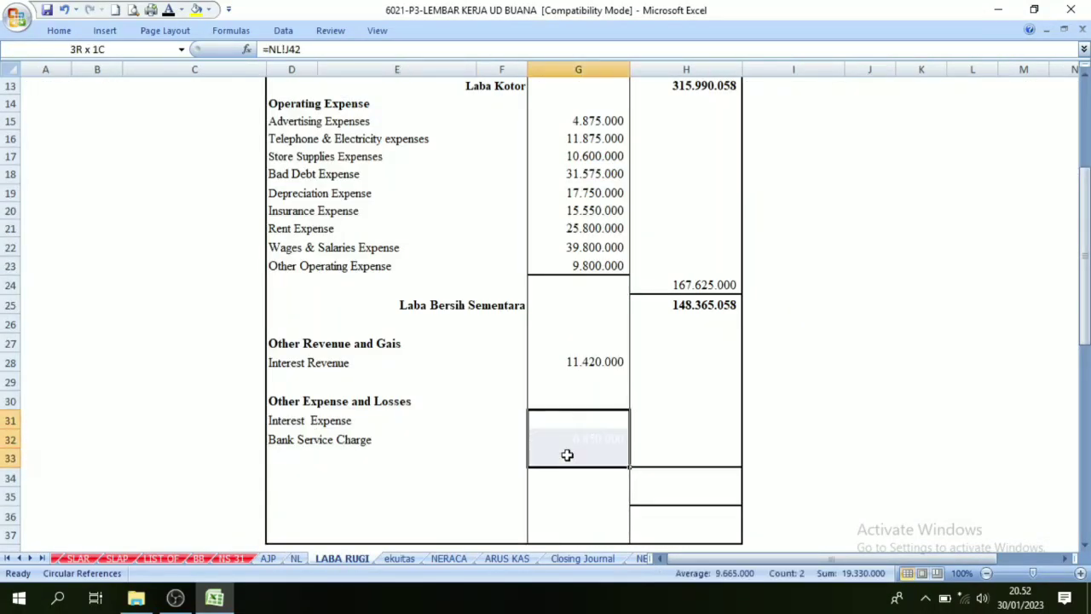
click(170, 15)
click(439, 474)
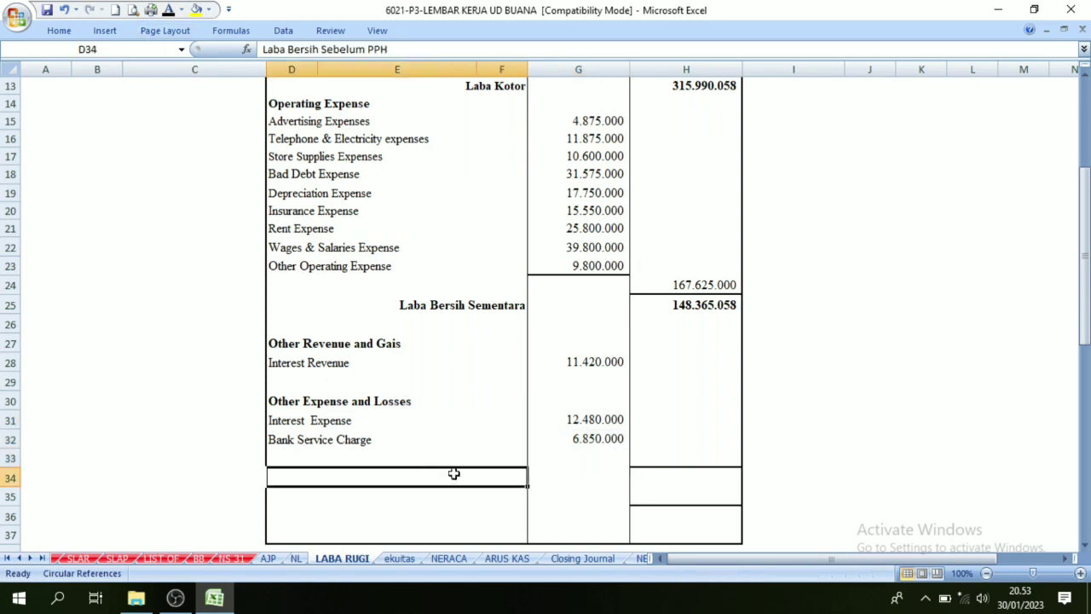
- Compare Interest Revenue in LABA RUGI G28 with the expenses in G31:G32 and reveal their net amount in H33 with a black font colour
click(358, 344)
click(579, 362)
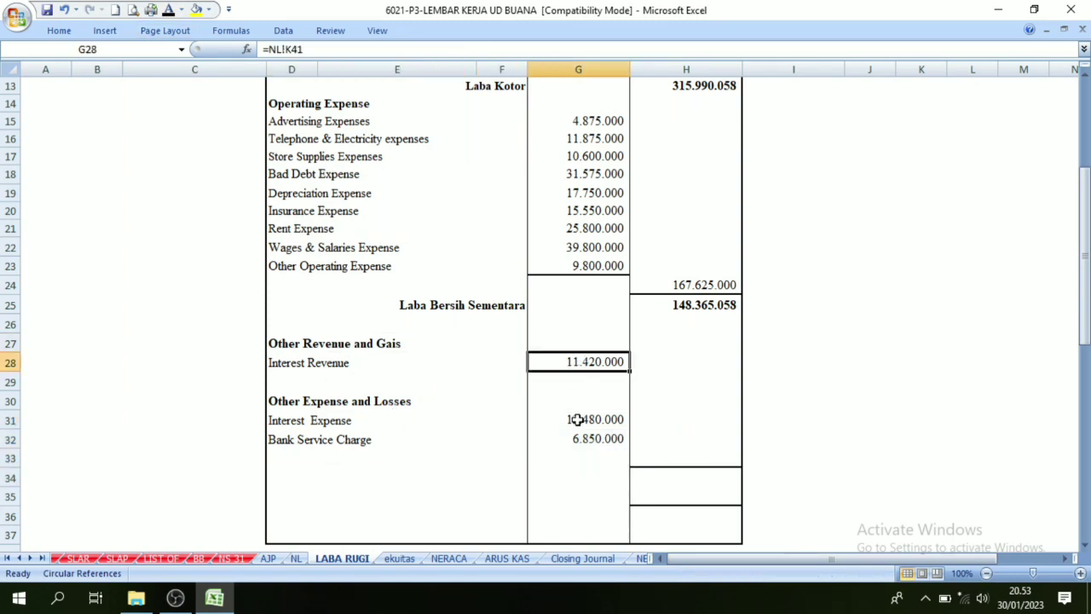
drag(577, 420, 578, 436)
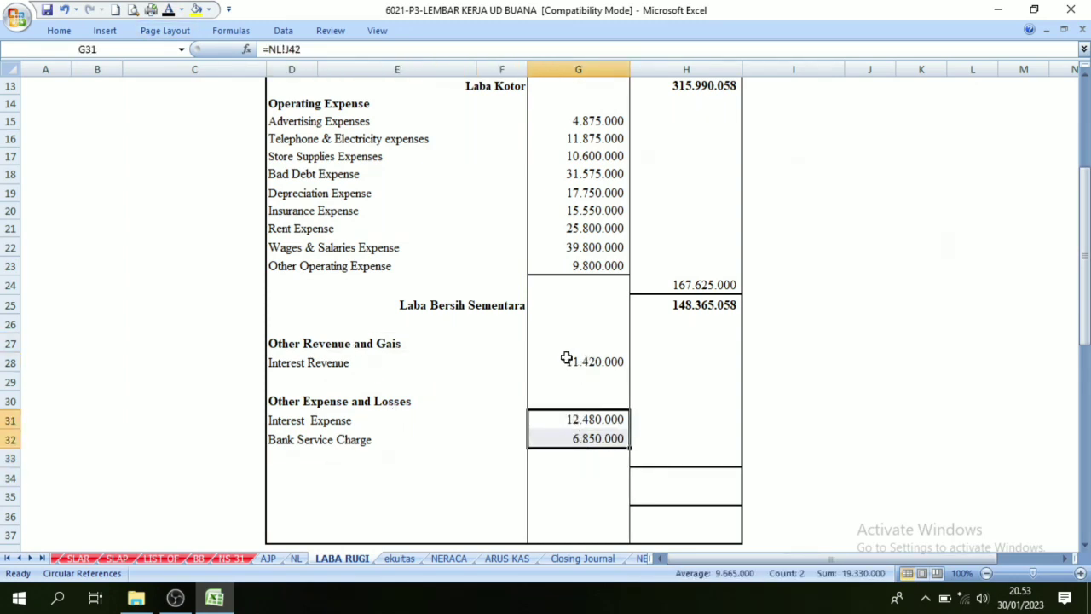
click(614, 363)
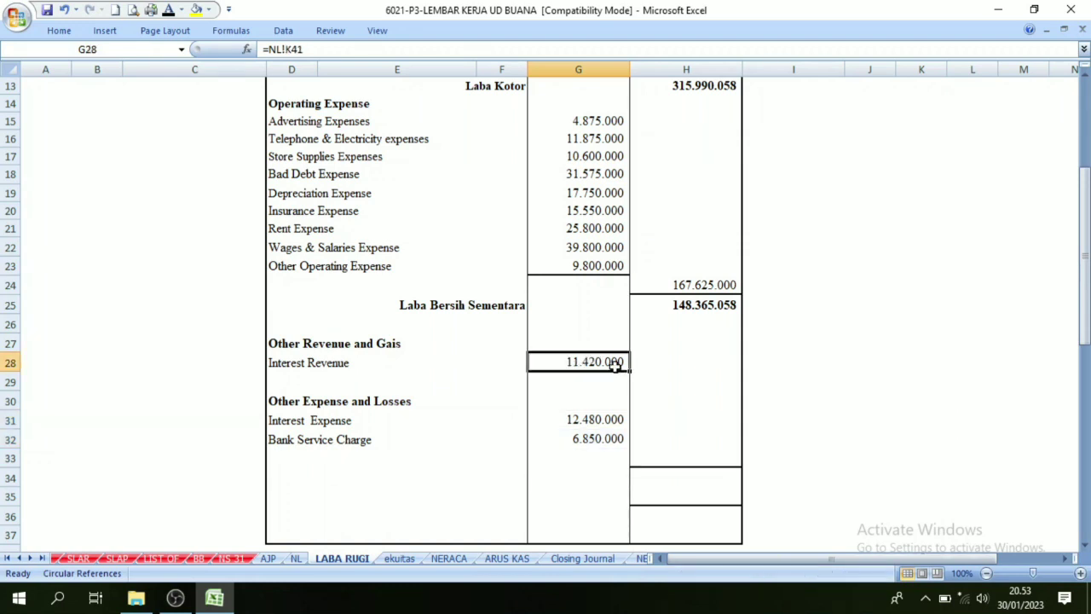
click(567, 418)
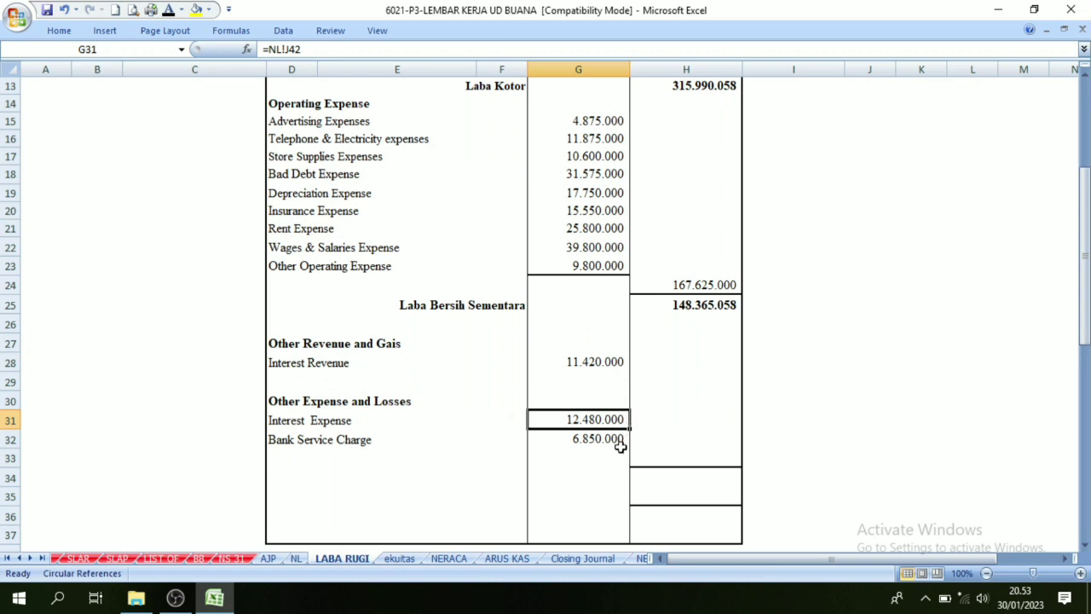
click(577, 438)
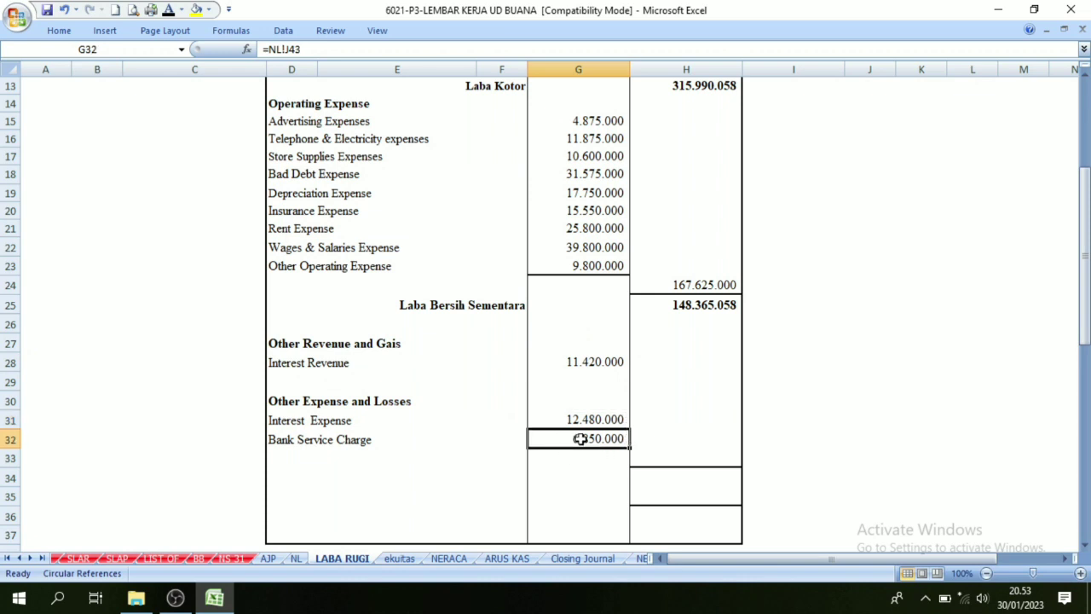
click(634, 452)
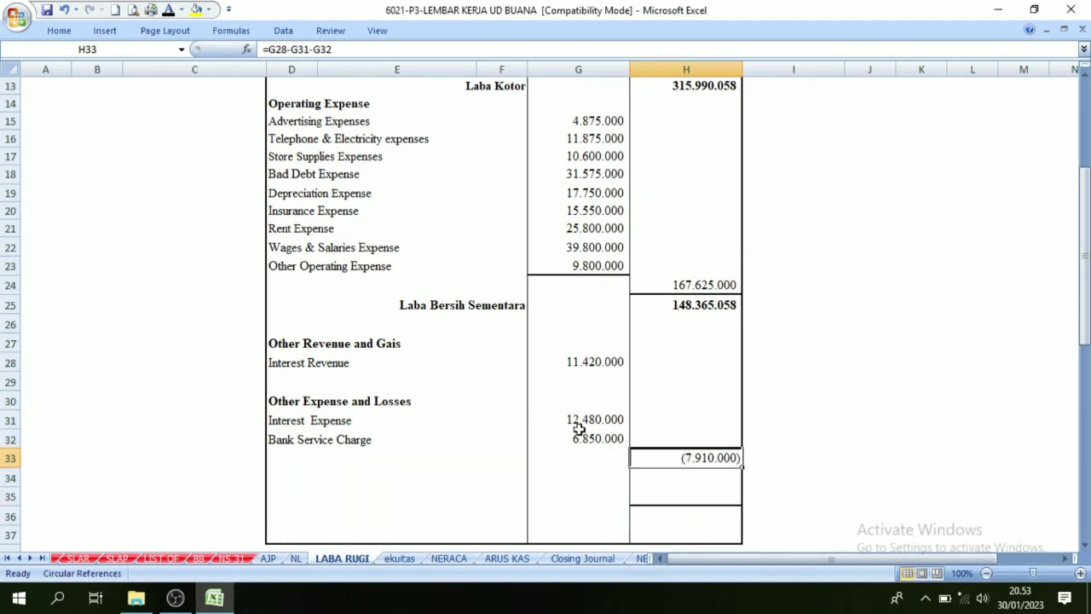
- Examine how the net other amount in LABA RUGI H33 derives from Interest Revenue in G28 less the expenses in G31:G32
drag(578, 428, 576, 438)
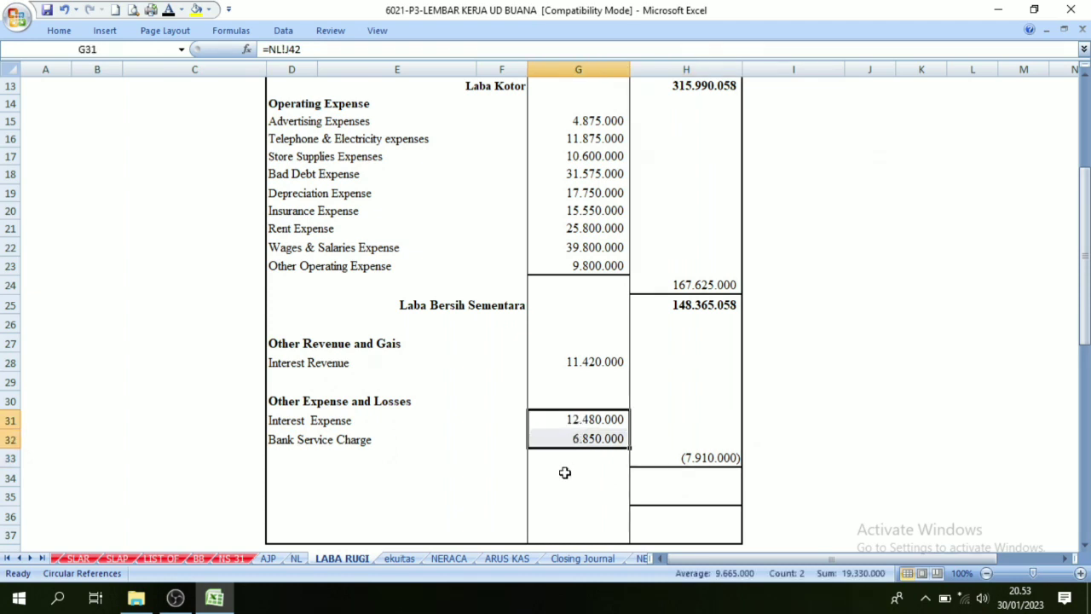
click(579, 364)
click(575, 479)
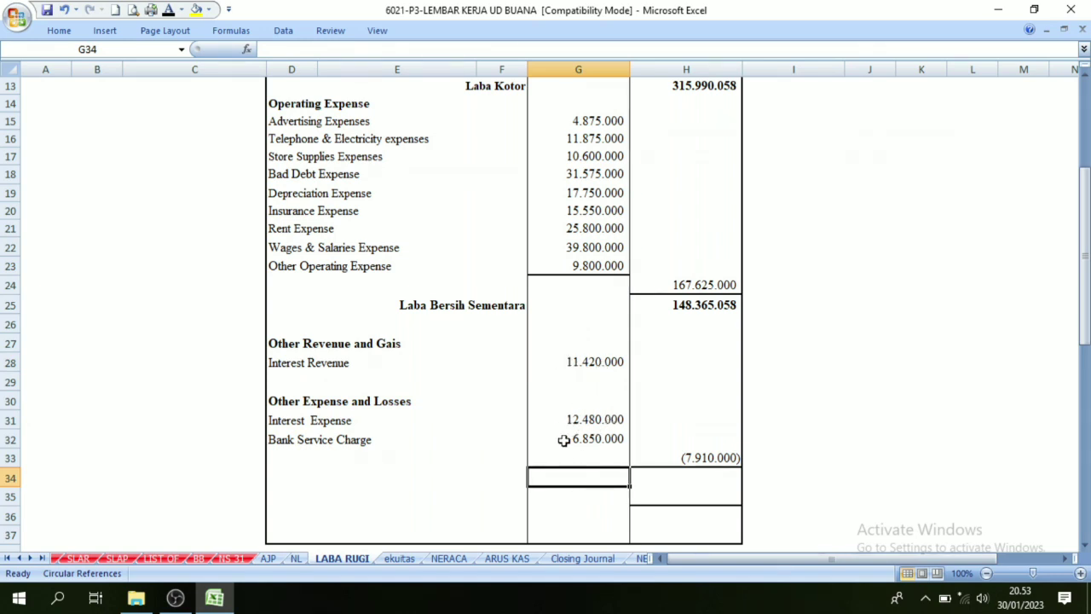
click(780, 452)
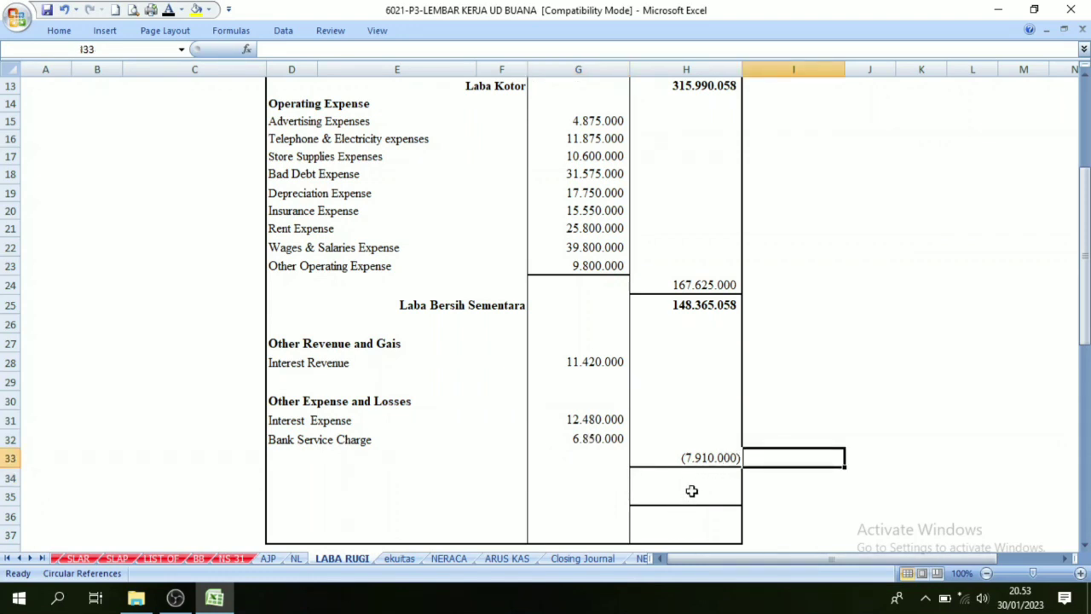
click(810, 479)
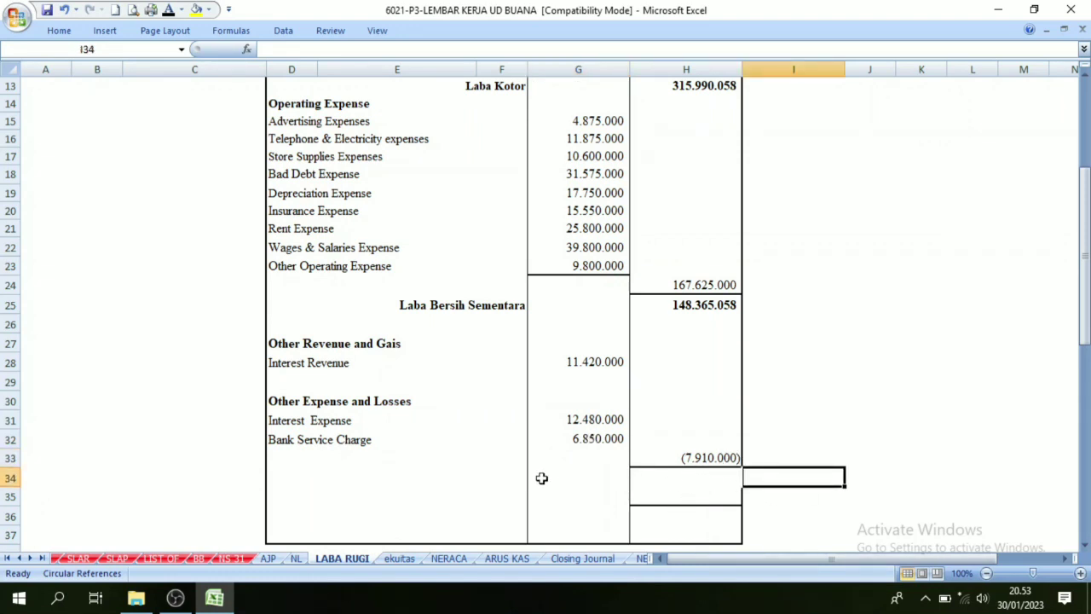
click(683, 457)
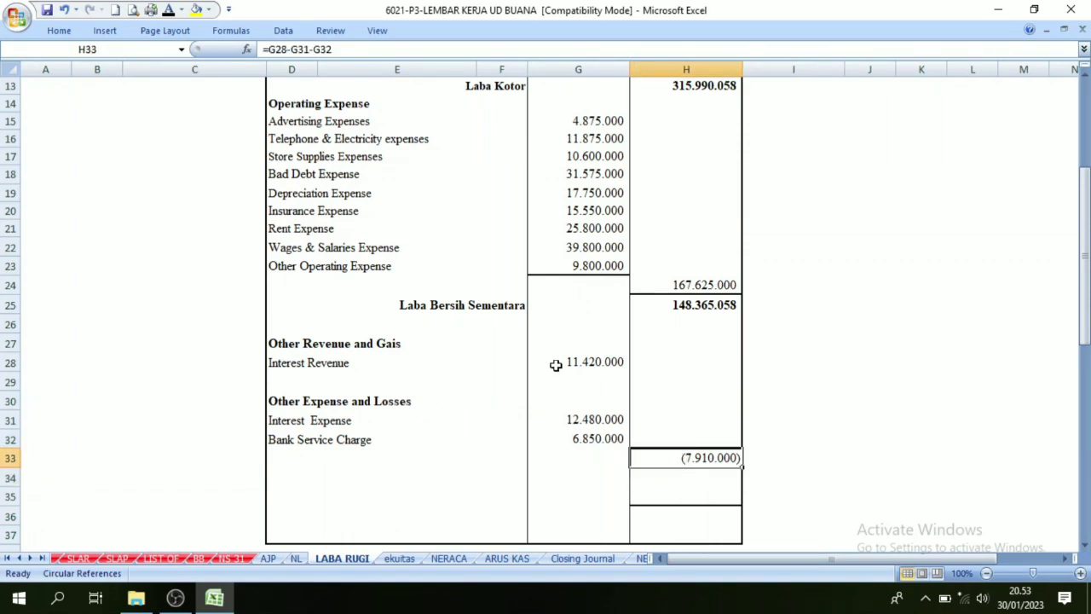
drag(584, 363, 580, 439)
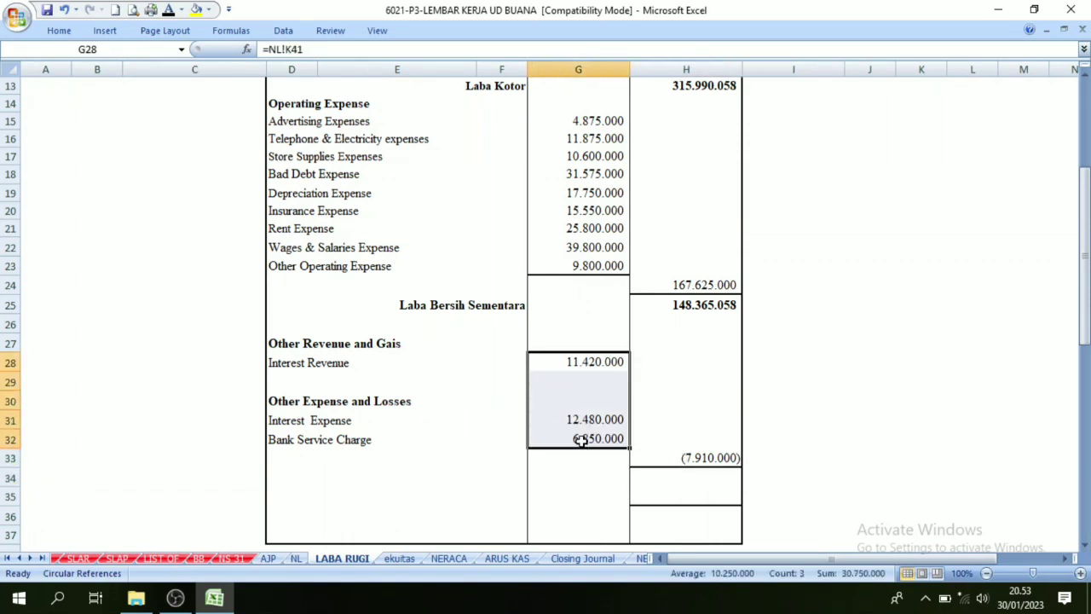
click(701, 458)
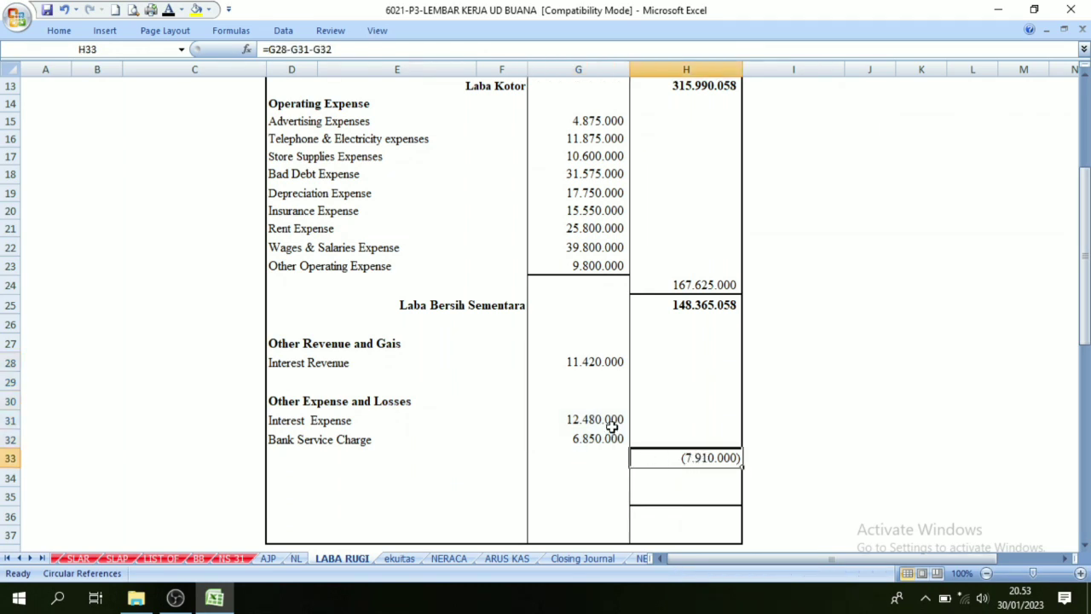
click(687, 492)
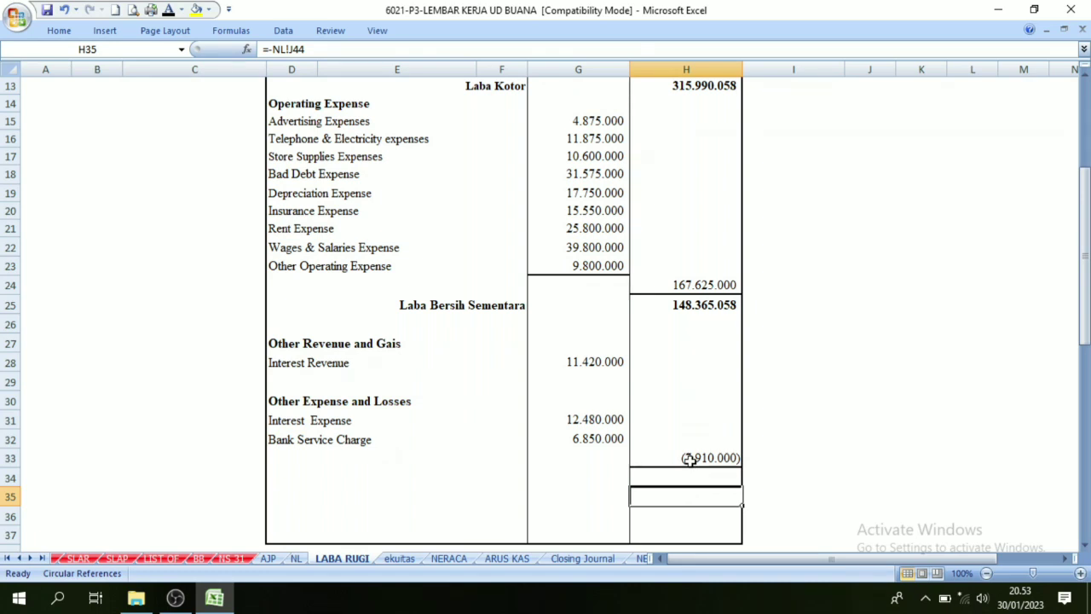
- Relate H33 to Laba Bersih Sementara in H25 and reveal the combined result in LABA RUGI H34 by setting its font colour to black
click(689, 459)
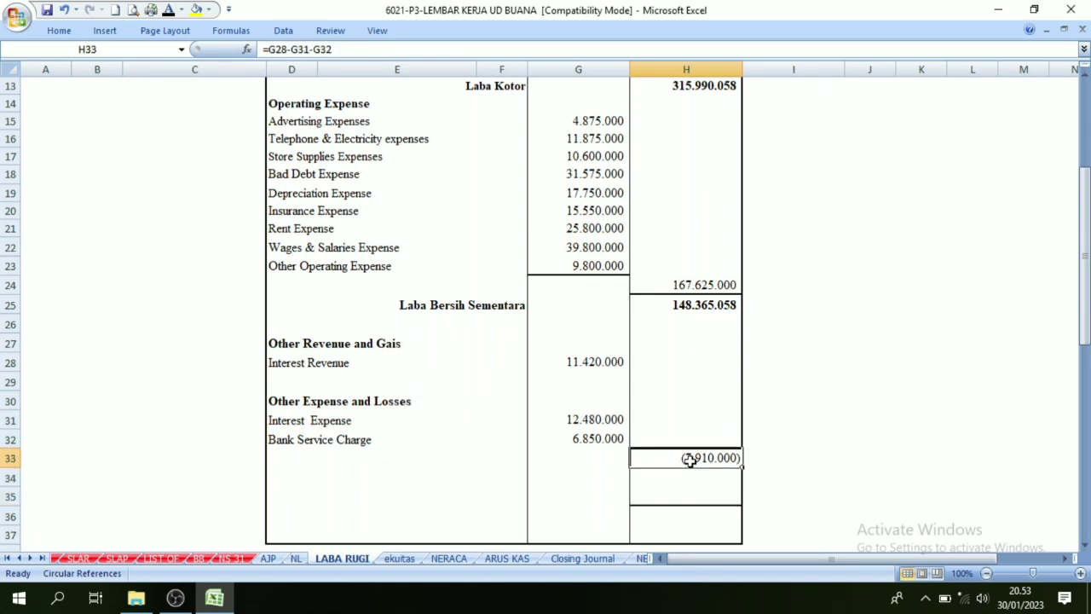
click(712, 311)
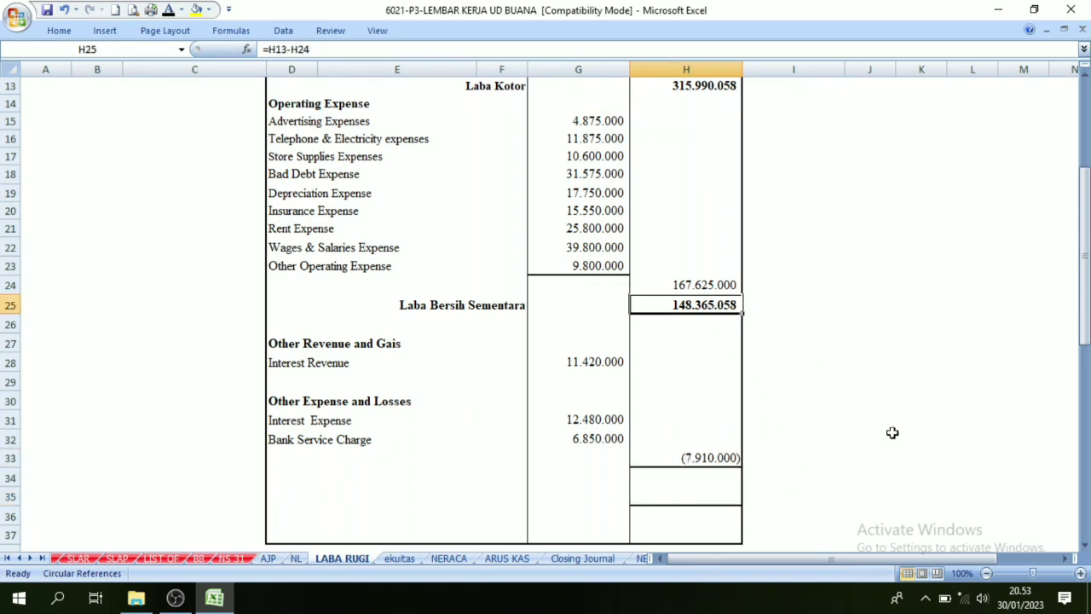
click(733, 379)
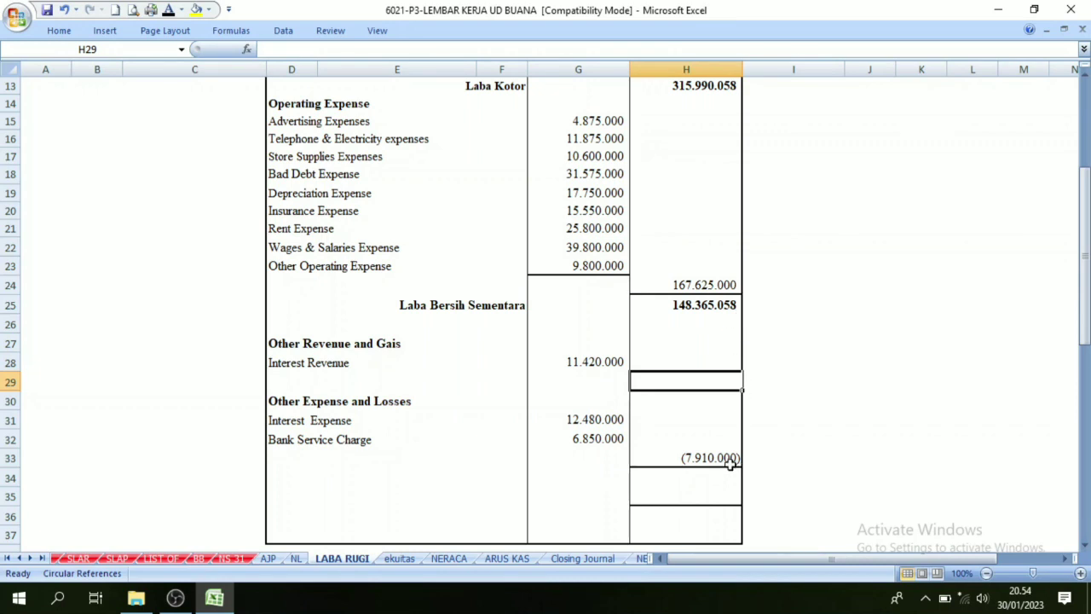
click(730, 461)
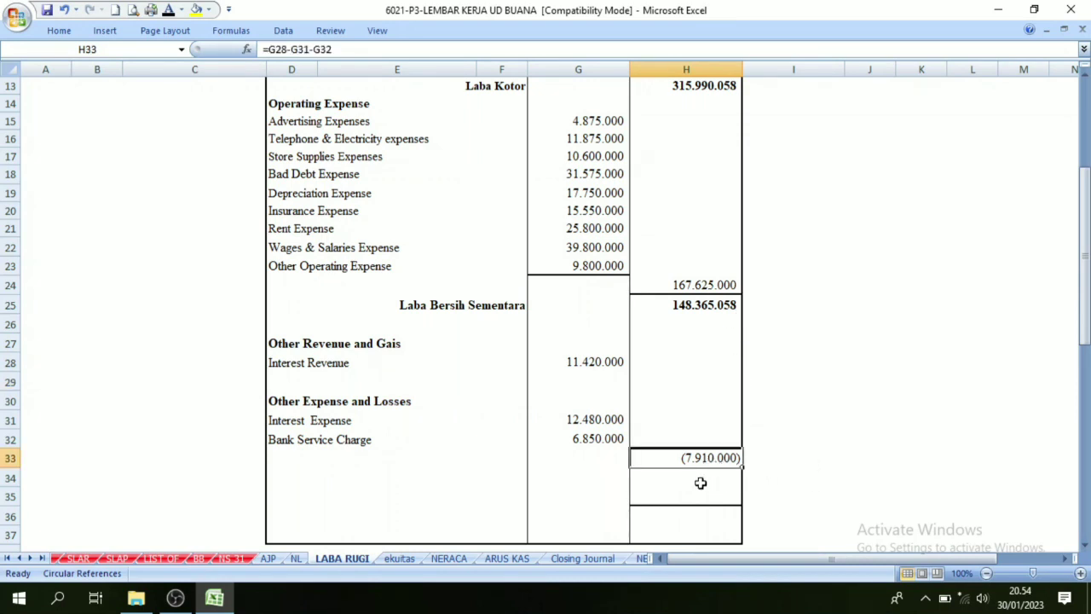
click(699, 479)
click(167, 9)
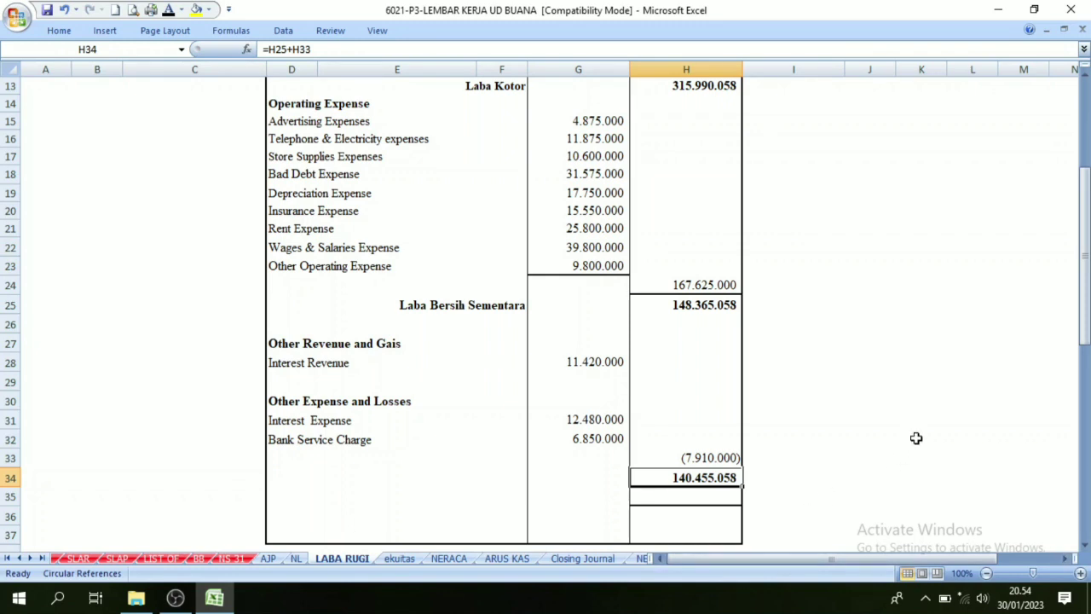
click(718, 509)
click(775, 495)
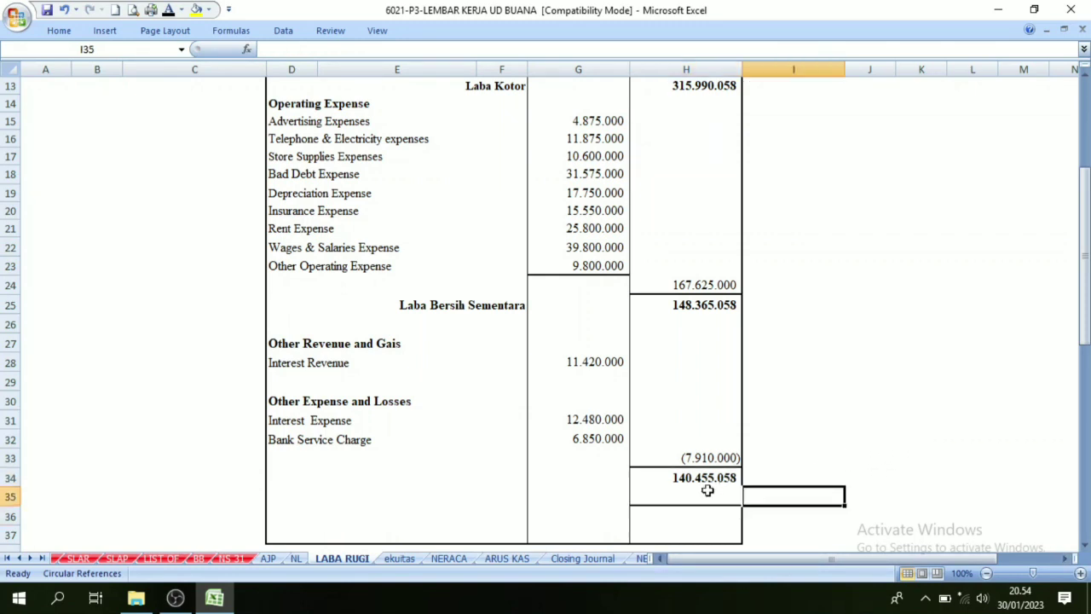
- Reveal the Laba Bersih Sebelum PPH label in LABA RUGI D34 by setting its font colour to black
click(694, 483)
click(505, 475)
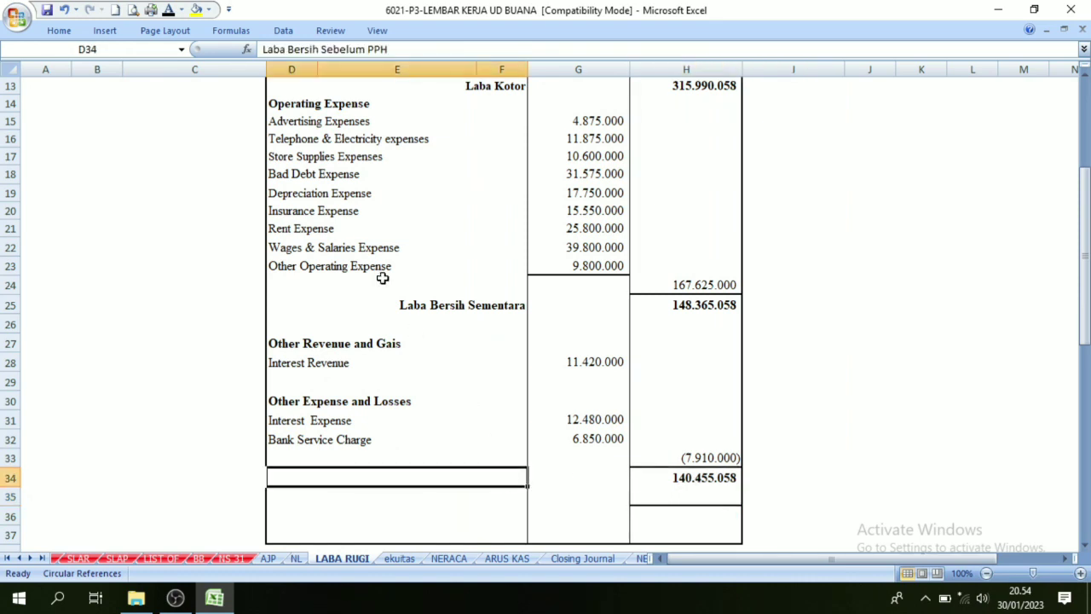
click(168, 12)
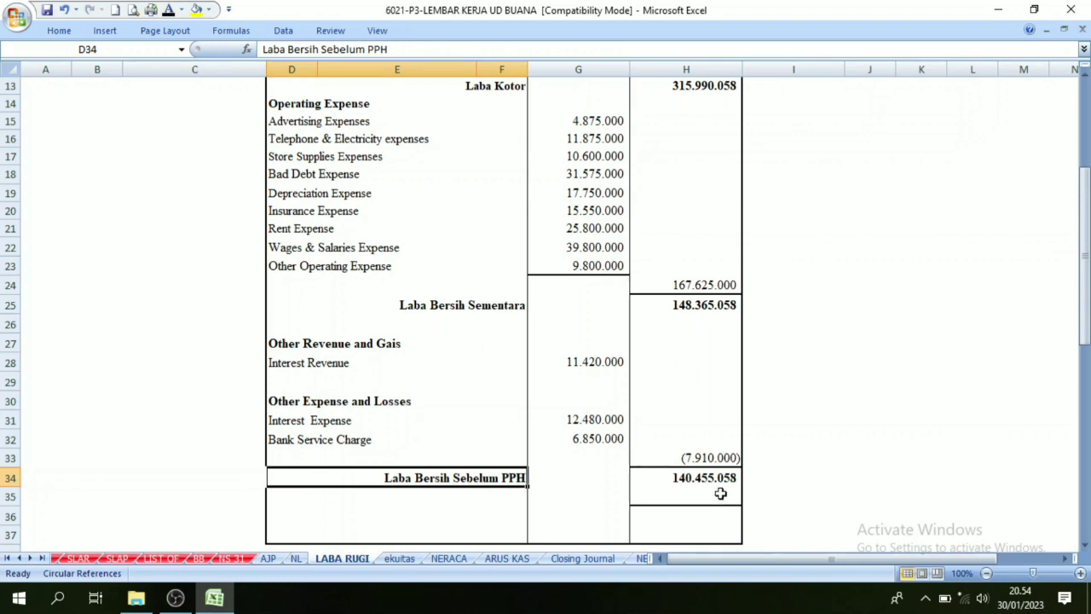
click(797, 495)
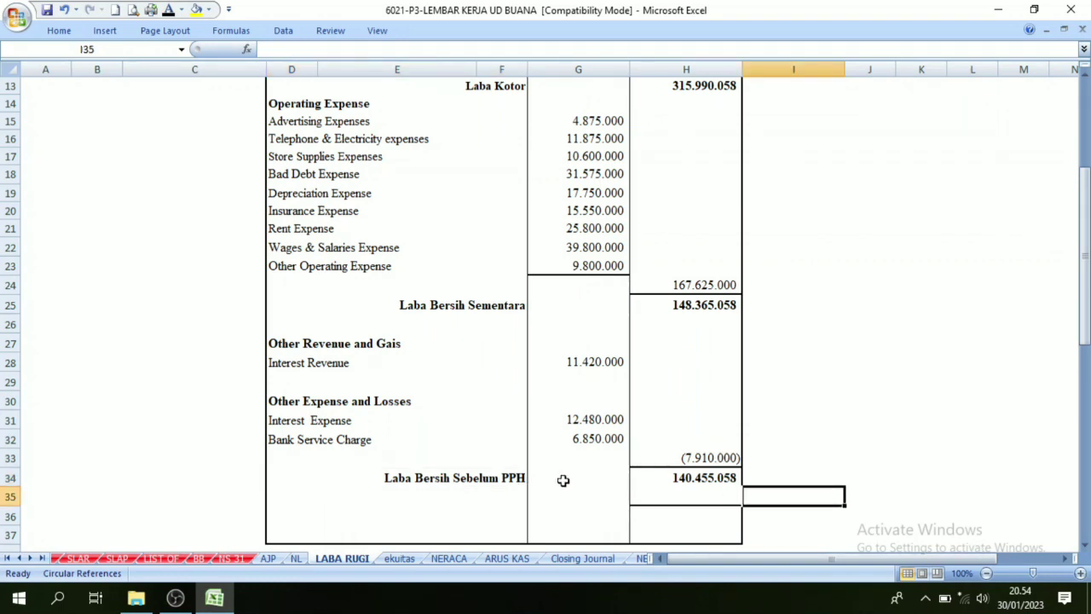
- Check the Income Tax Expense account in NL B44:C44 and reveal its linked label in LABA RUGI D35 with a black font colour
click(301, 559)
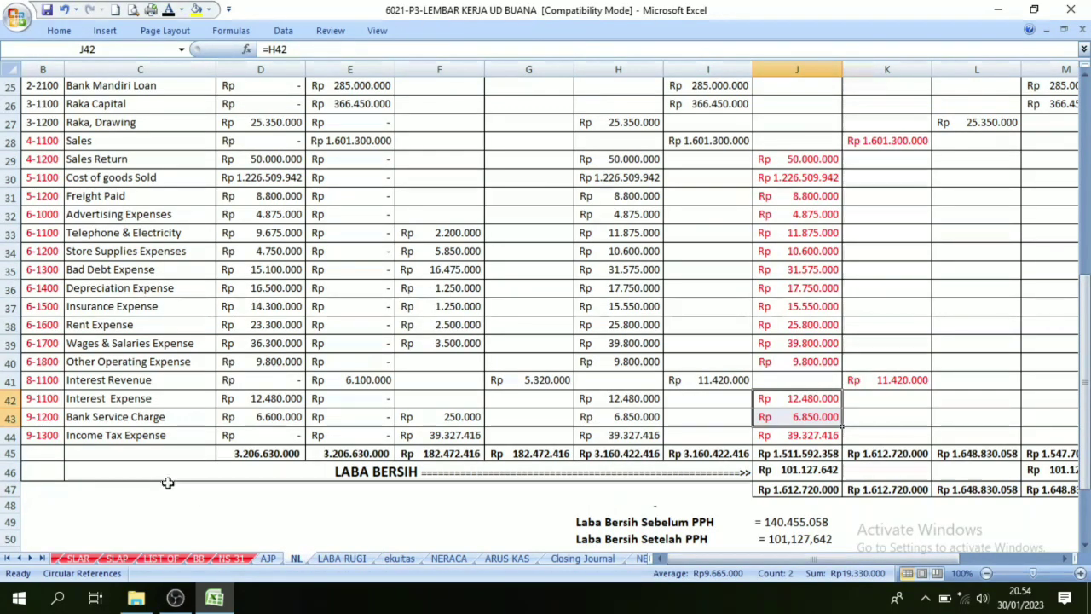
click(88, 442)
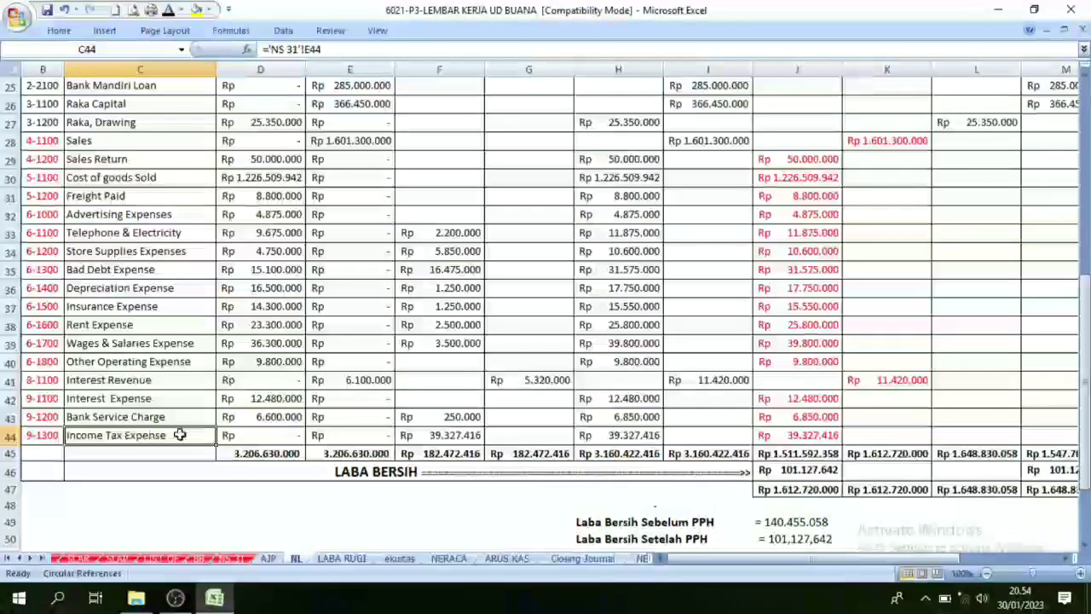
click(40, 435)
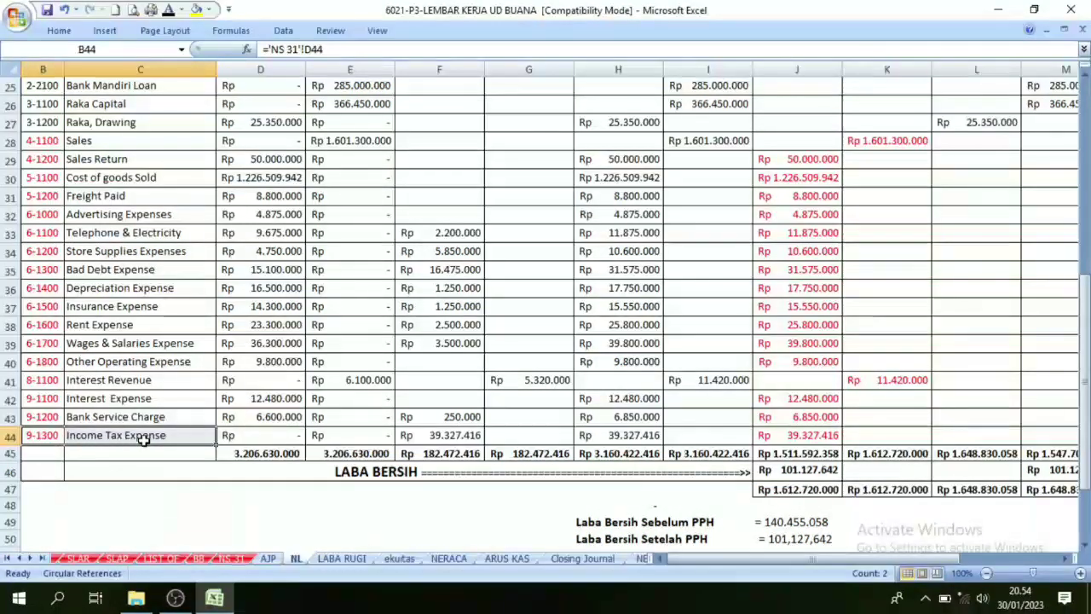
click(339, 558)
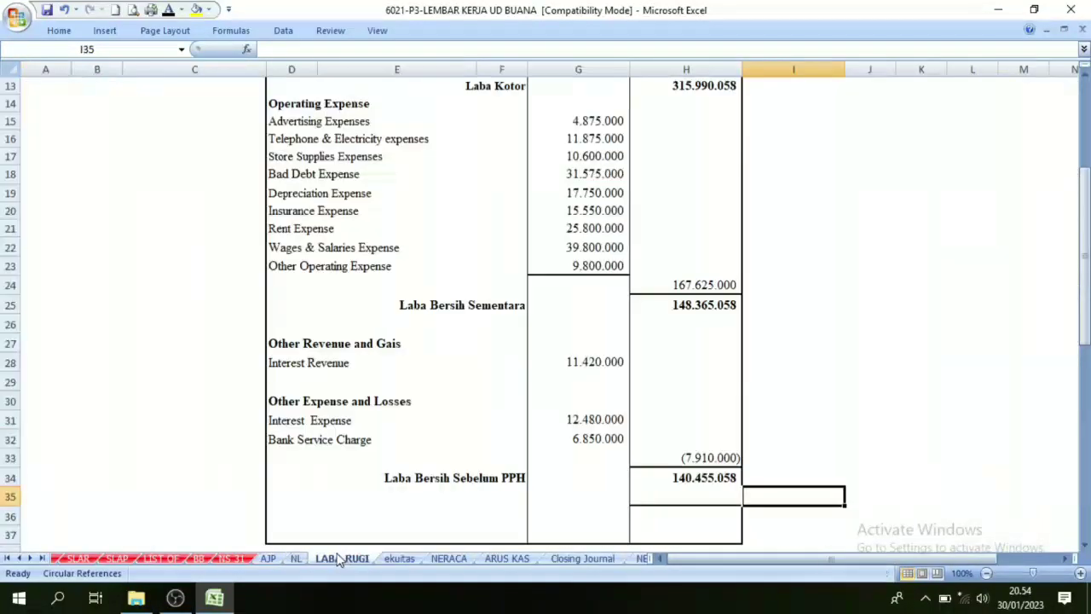
click(345, 499)
click(294, 496)
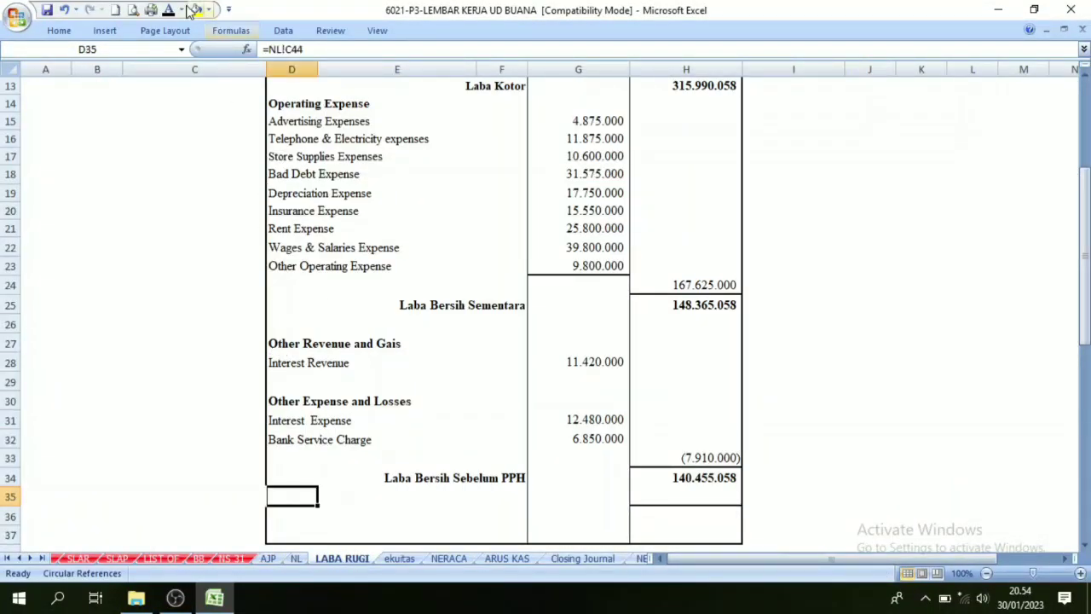
click(169, 10)
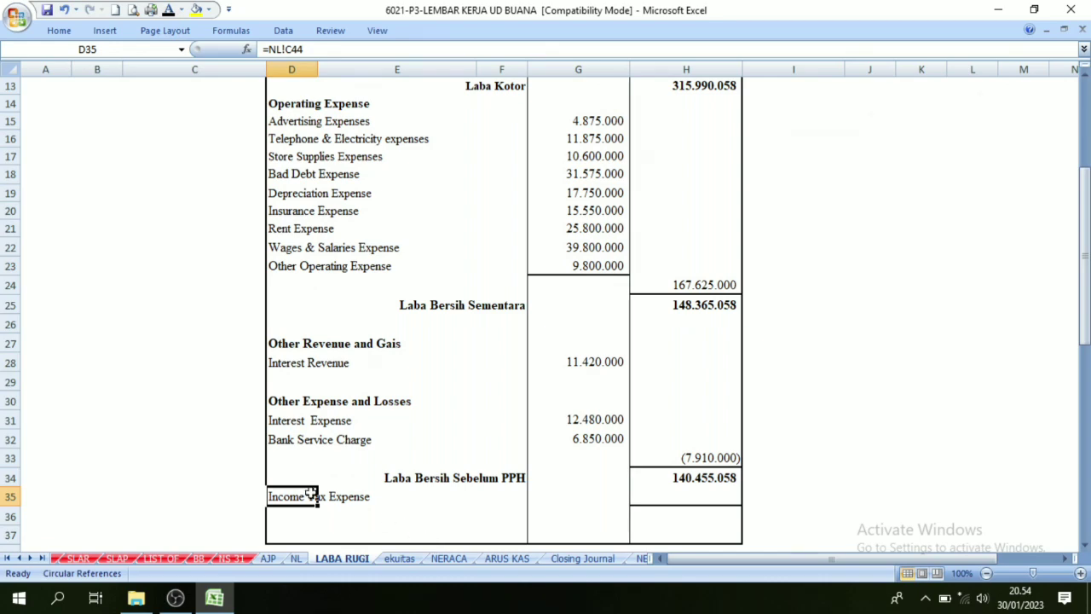
- Check the Income Tax Expense amount in NL J44 and reveal the linked deduction in LABA RUGI H35 by setting its font colour to black
click(674, 495)
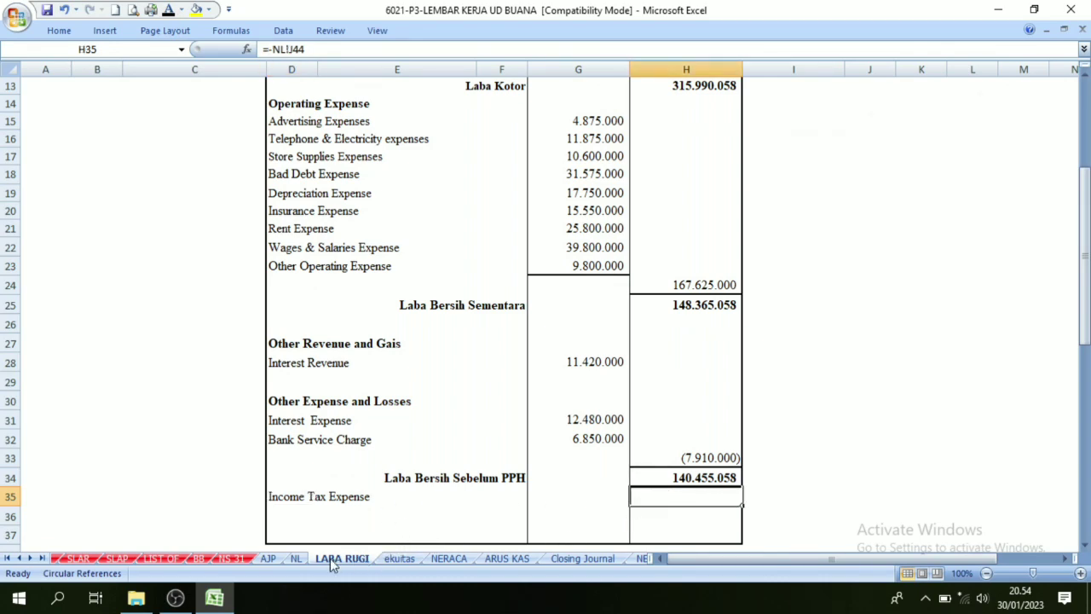
click(296, 558)
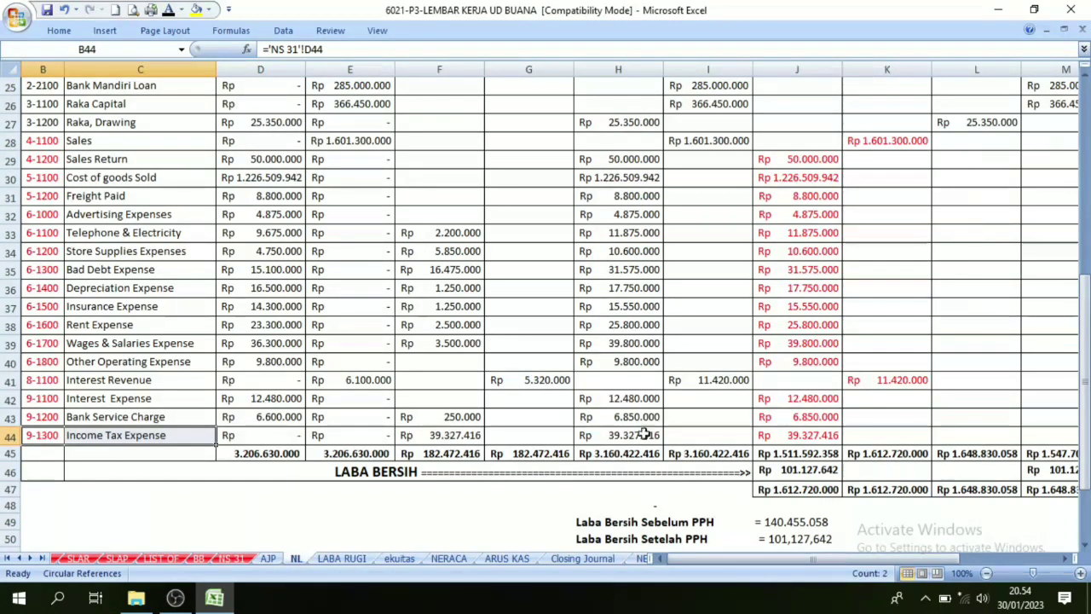
click(813, 435)
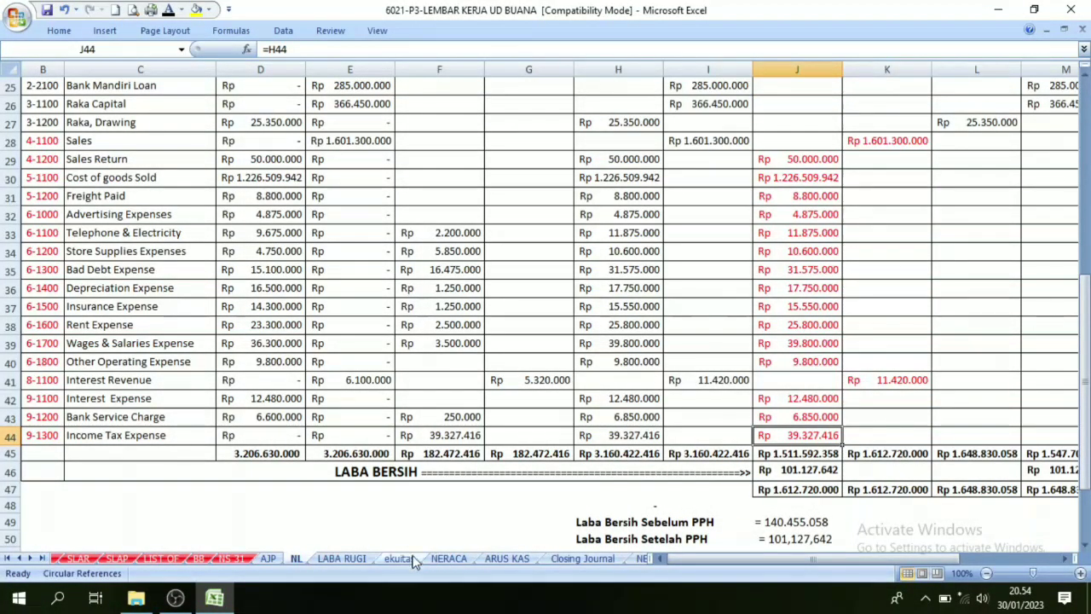
click(337, 559)
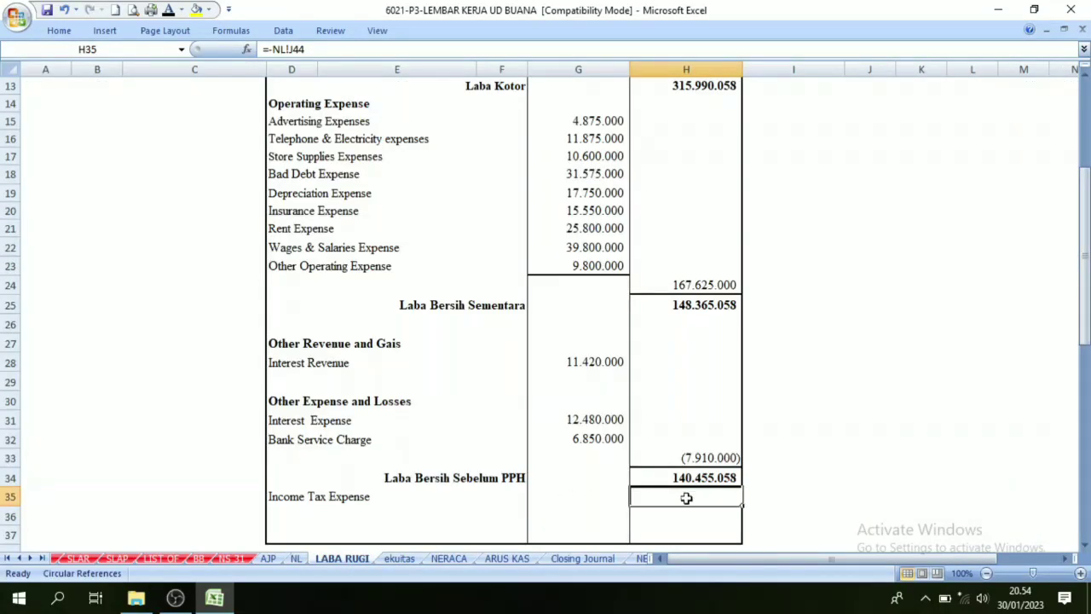
key(Return)
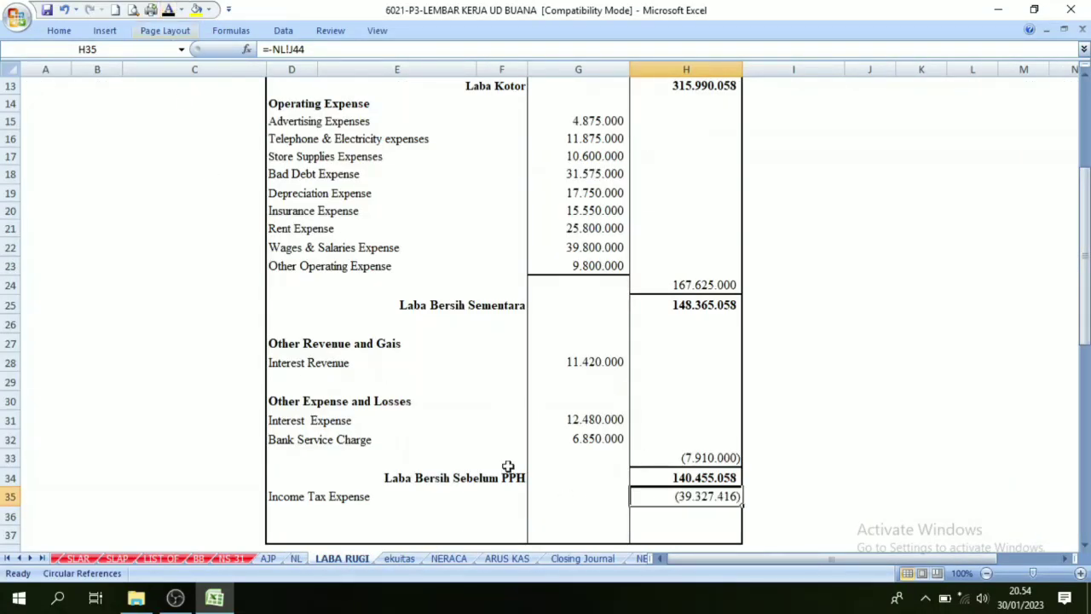
click(954, 546)
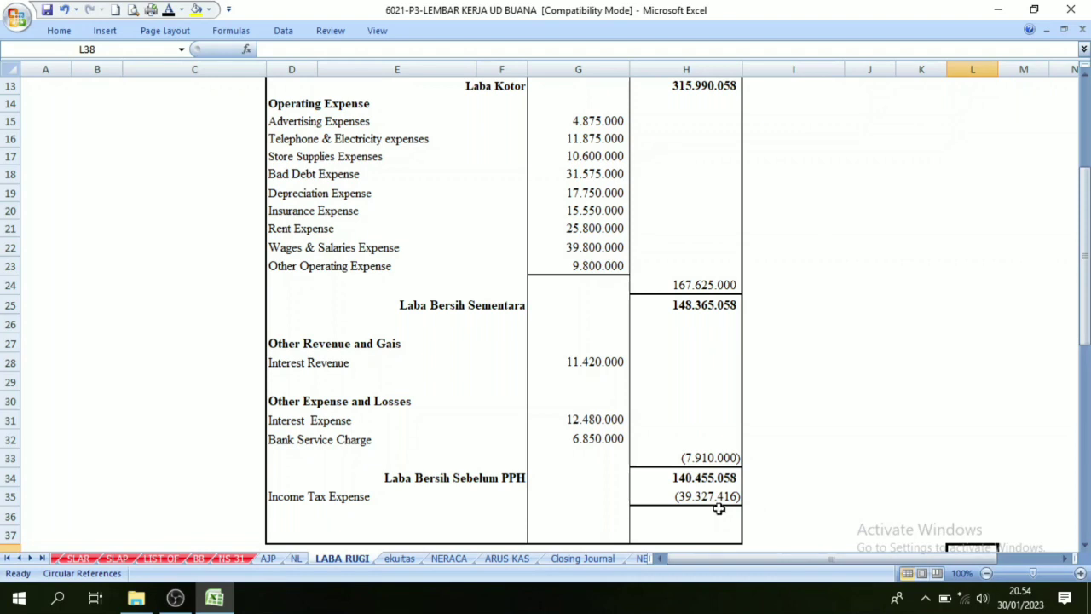
- Reveal the after-tax profit in LABA RUGI H36 and its Laba Bersih Setelah Pajak label in D36 by setting their font colour to black
scroll(709, 494, down, 1)
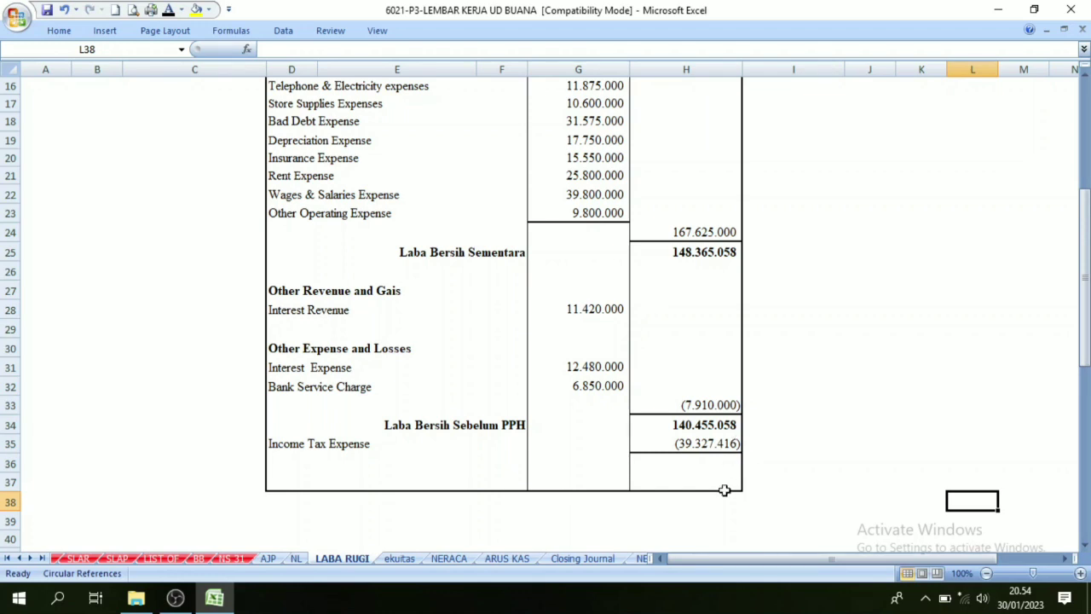
click(695, 464)
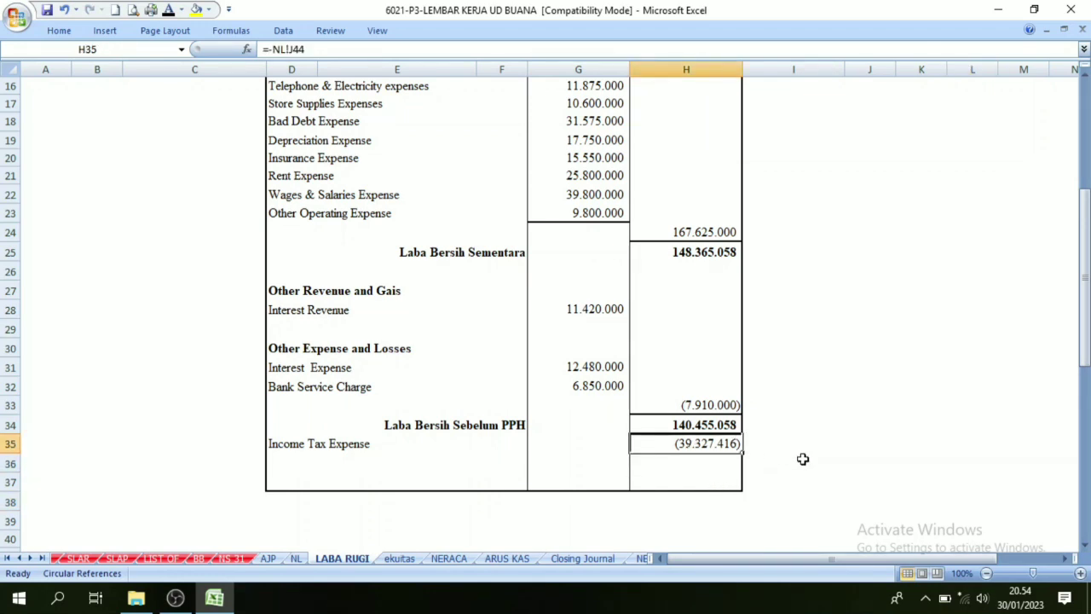
click(706, 461)
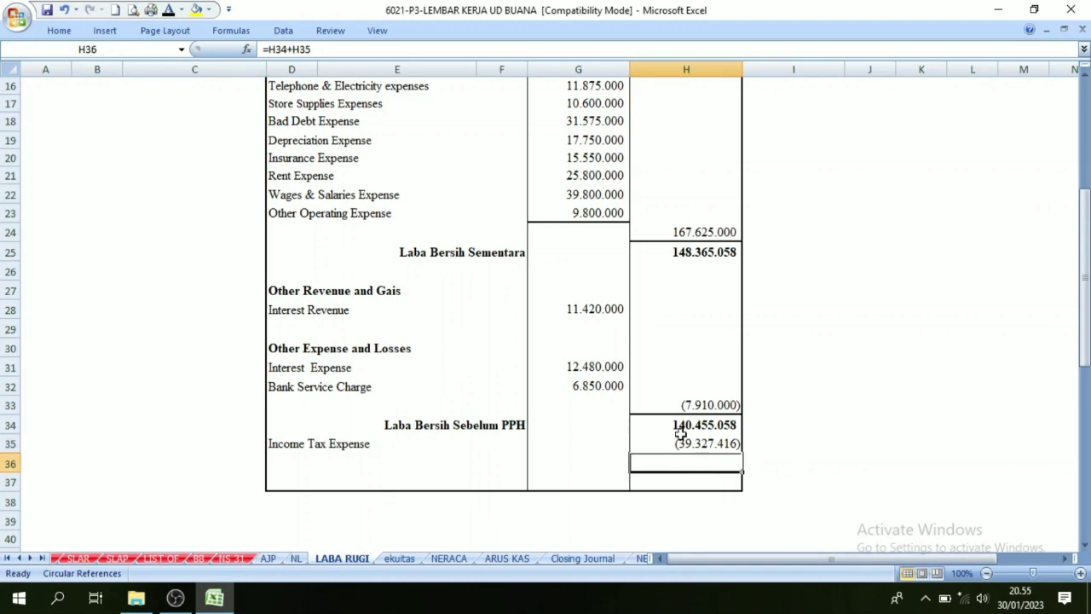
click(168, 12)
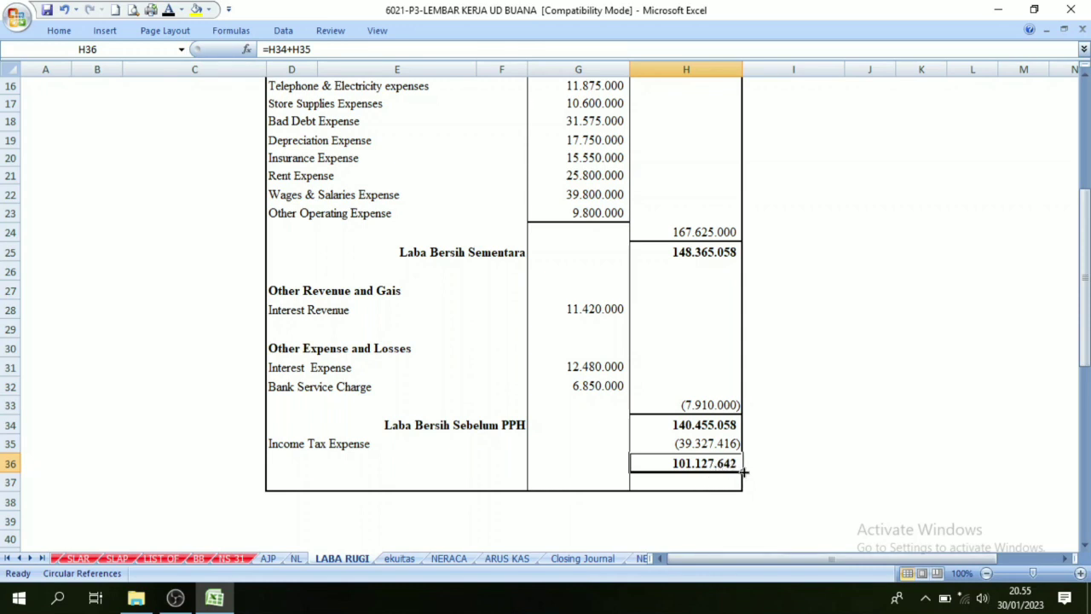
click(484, 468)
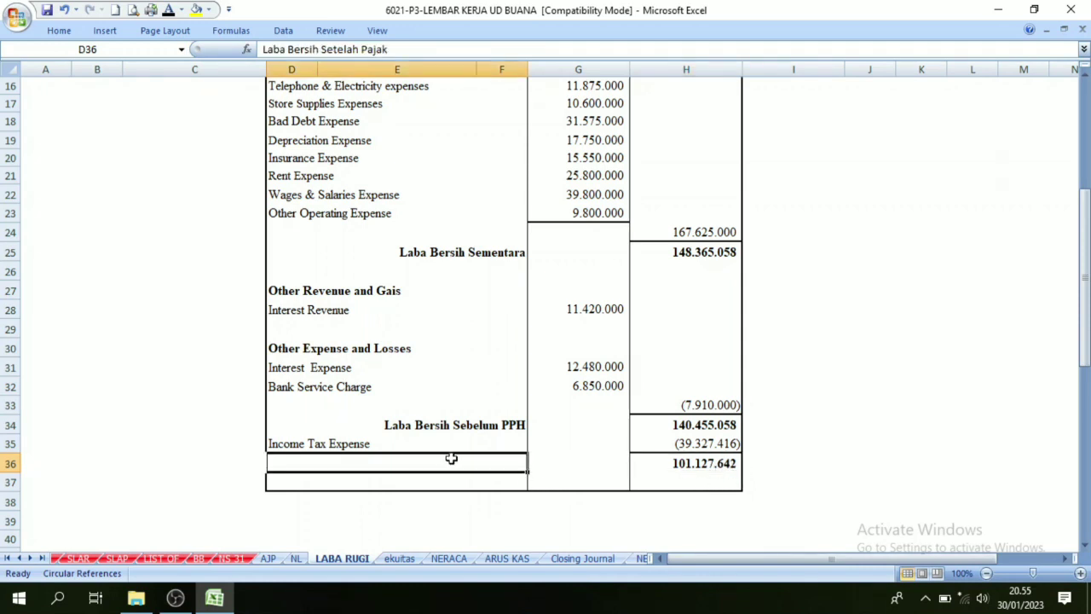
click(170, 12)
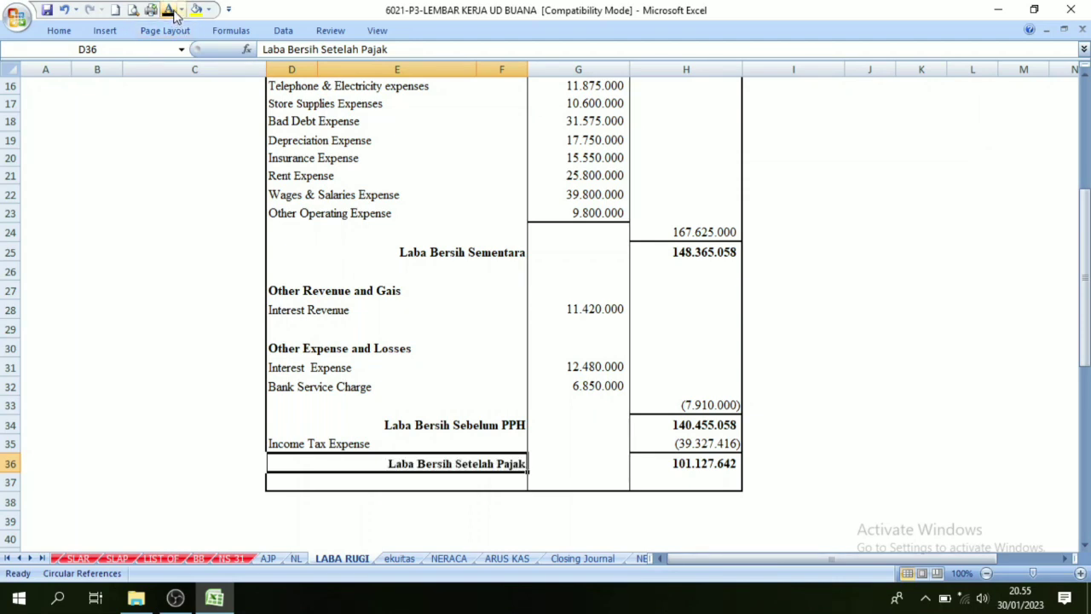
click(799, 479)
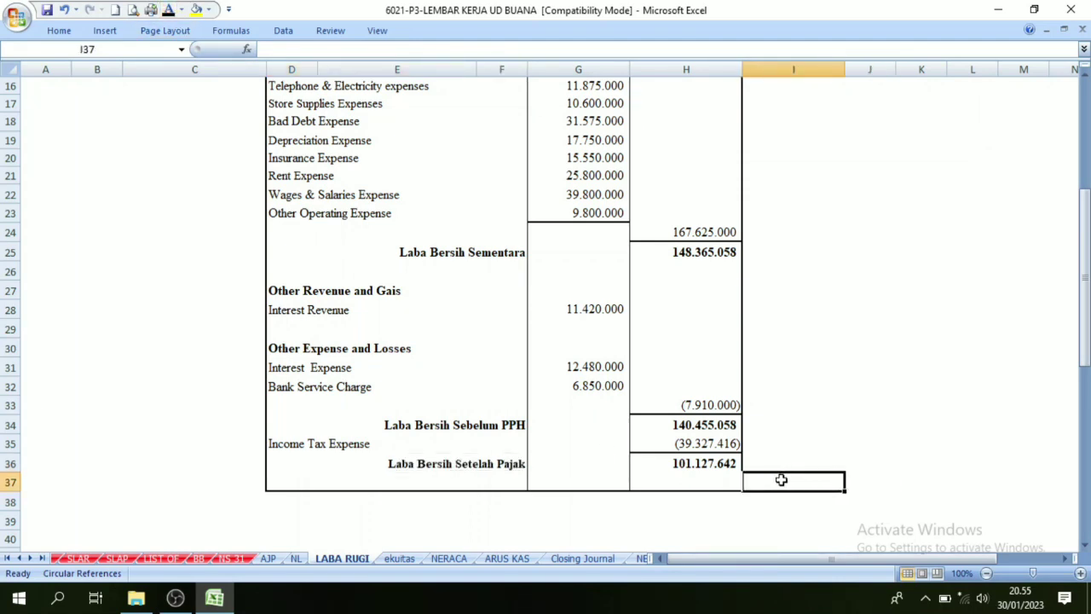
- Compare the Laba Bersih Sebelum PPH amount and label in row 34 with the Laba Bersih Setelah Pajak ones in row 36
click(697, 423)
click(686, 463)
click(692, 426)
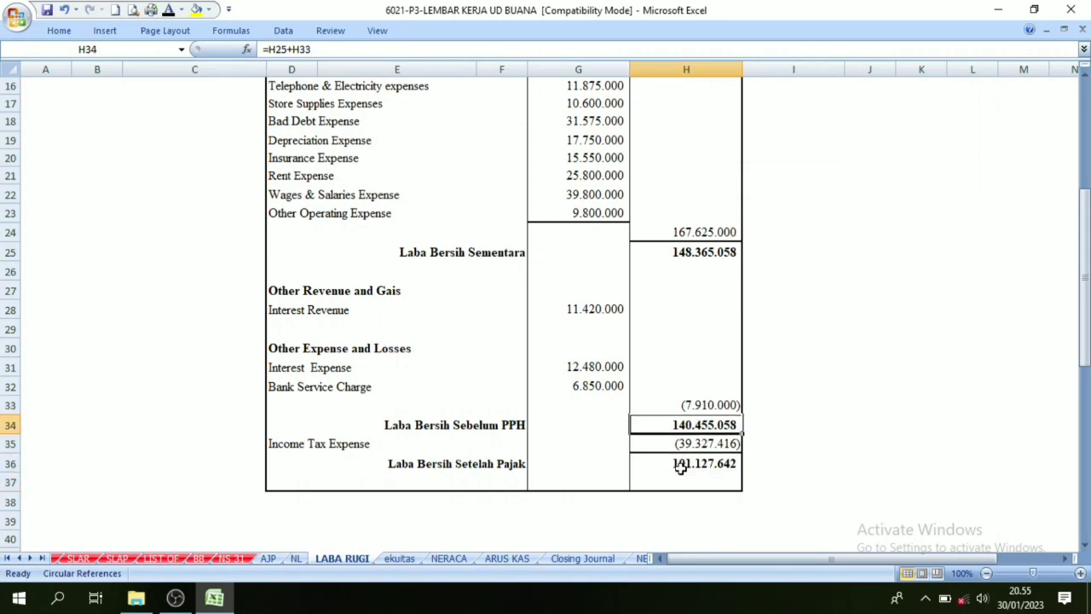
click(681, 463)
click(483, 426)
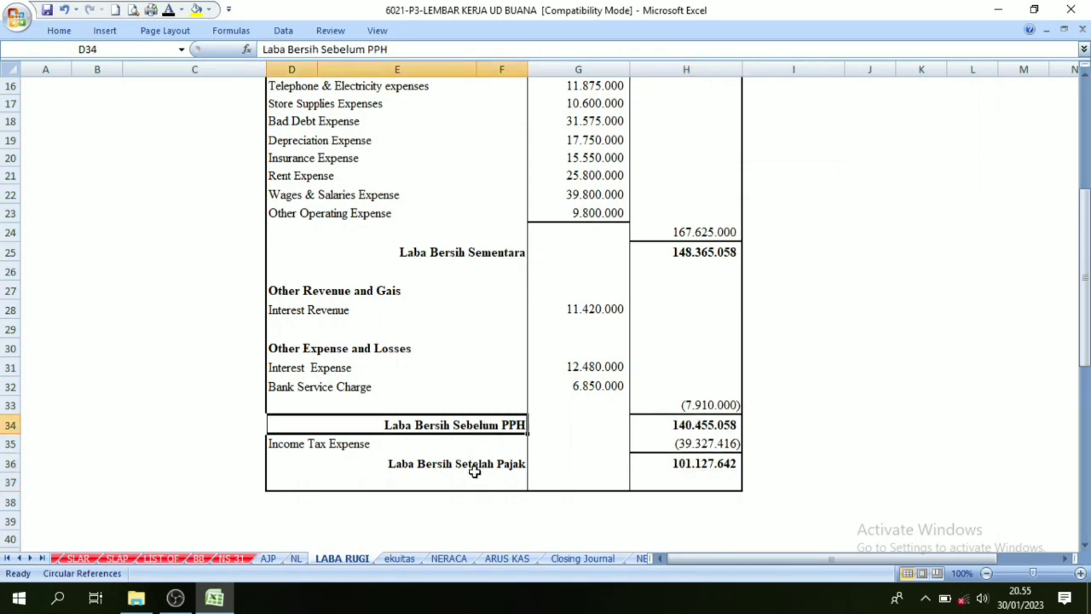
click(472, 465)
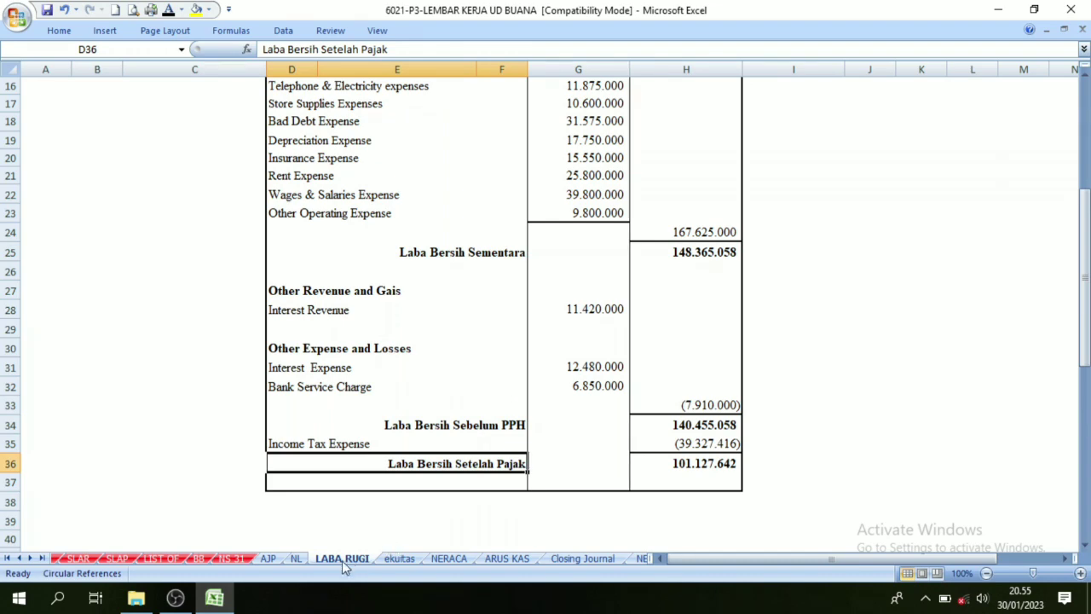
- Check the reference profits before and after PPH in NL H49:K50 against LABA RUGI H34 and H36
click(296, 558)
scroll(475, 467, down, 1)
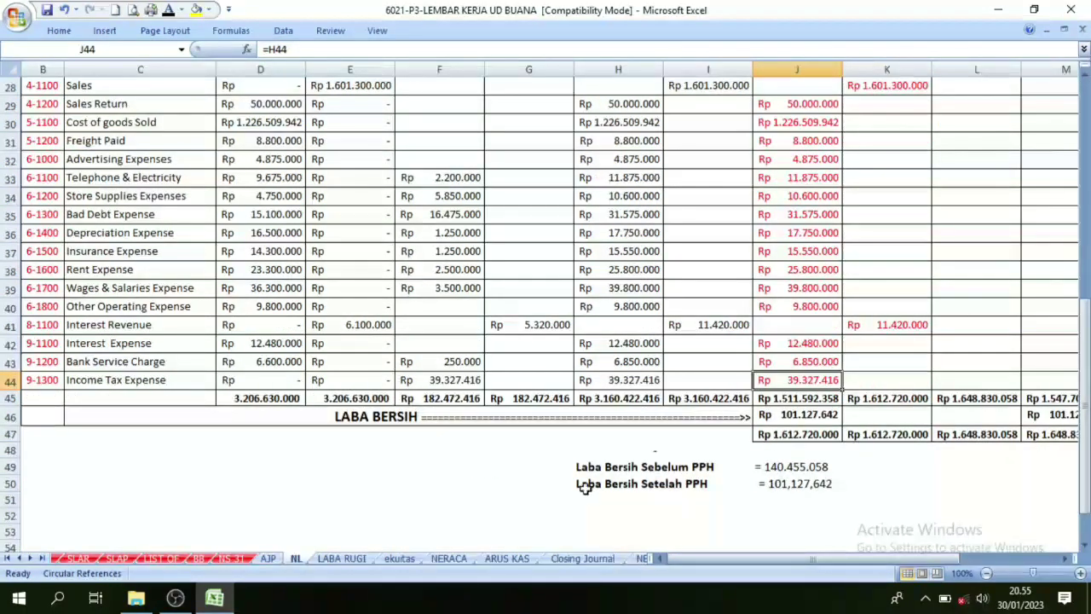
drag(661, 467, 844, 484)
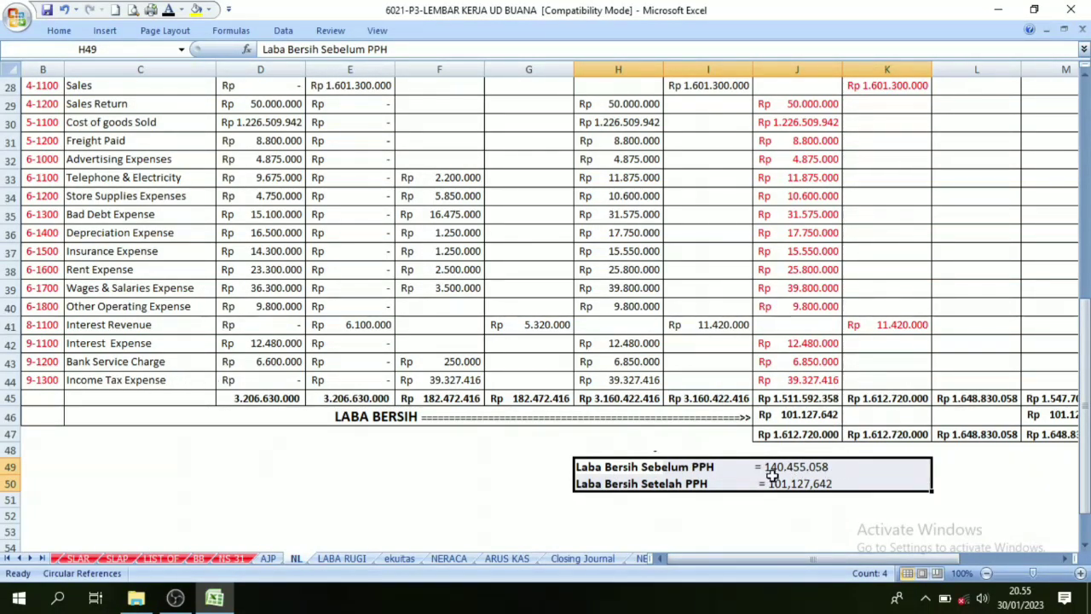
click(798, 468)
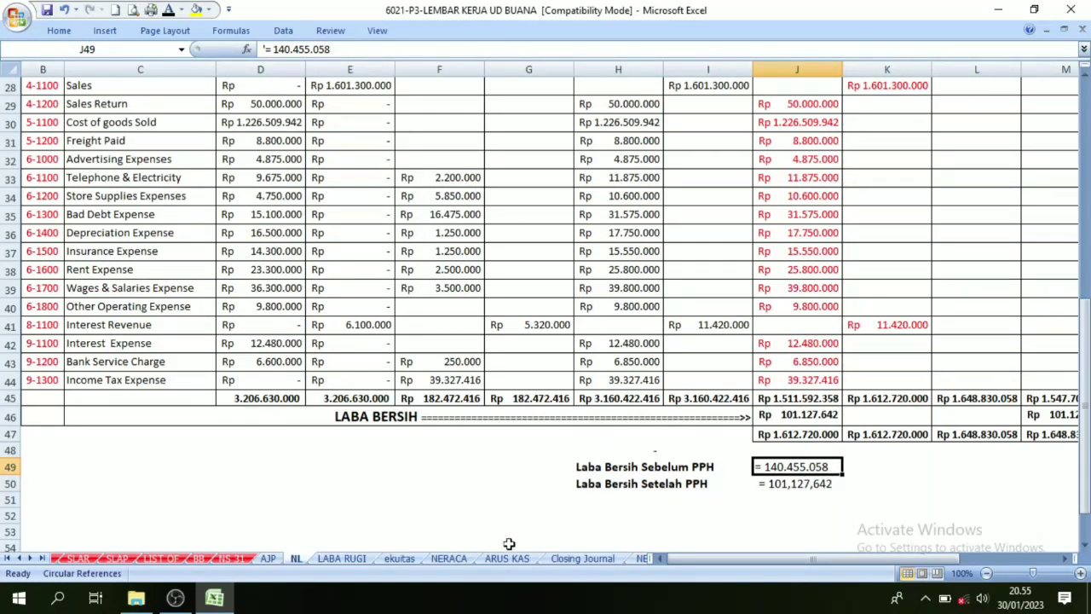
click(343, 560)
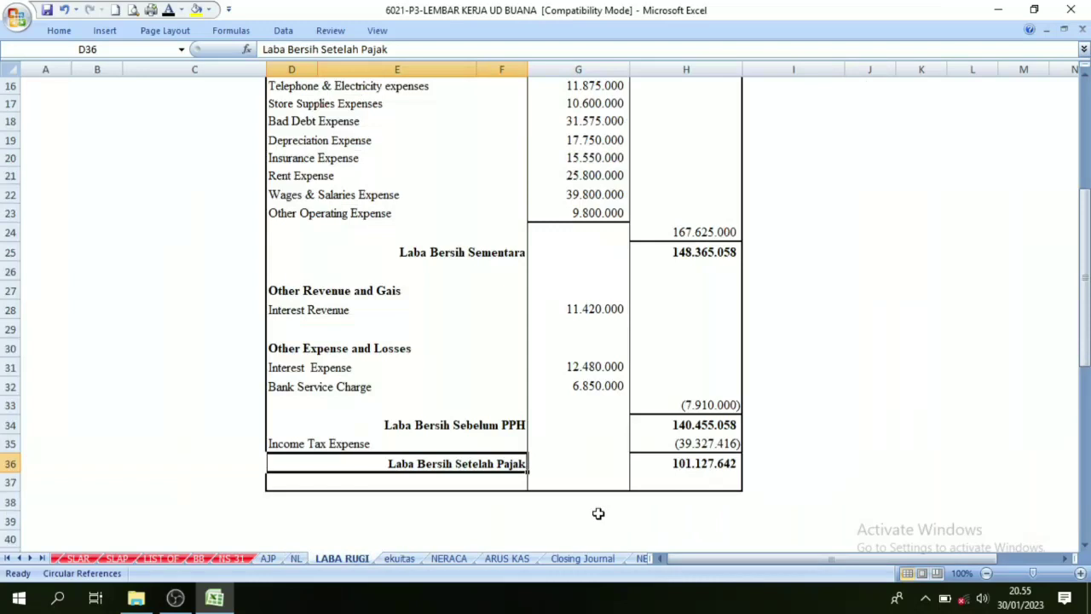
click(723, 426)
click(406, 459)
click(693, 460)
- Match the Laba Bersih Setelah PPH figure in NL J50 with LABA RUGI H36 and review the completed income statement
click(271, 557)
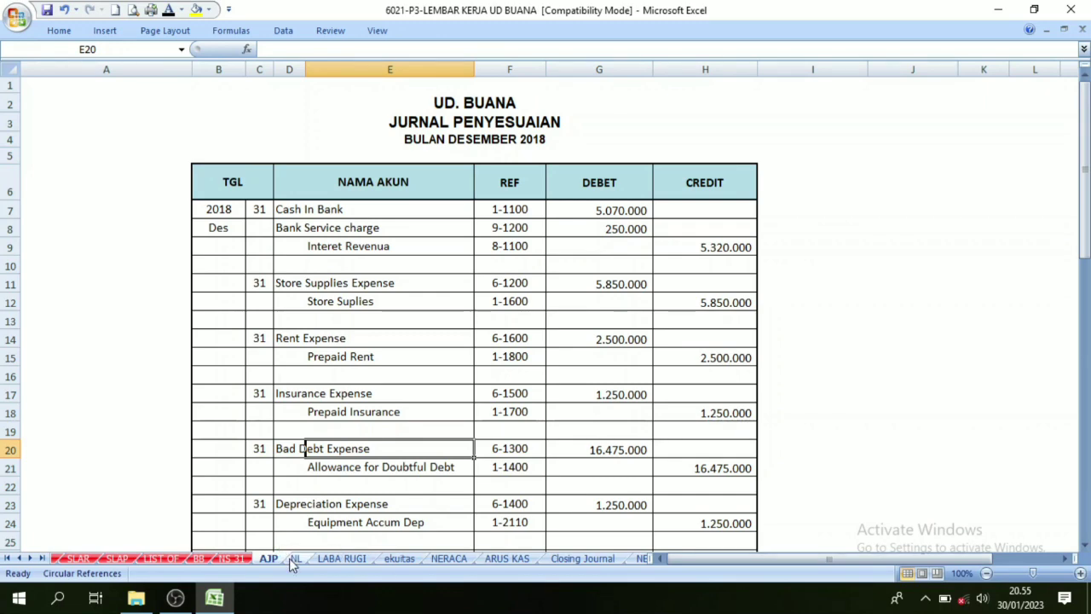
click(296, 558)
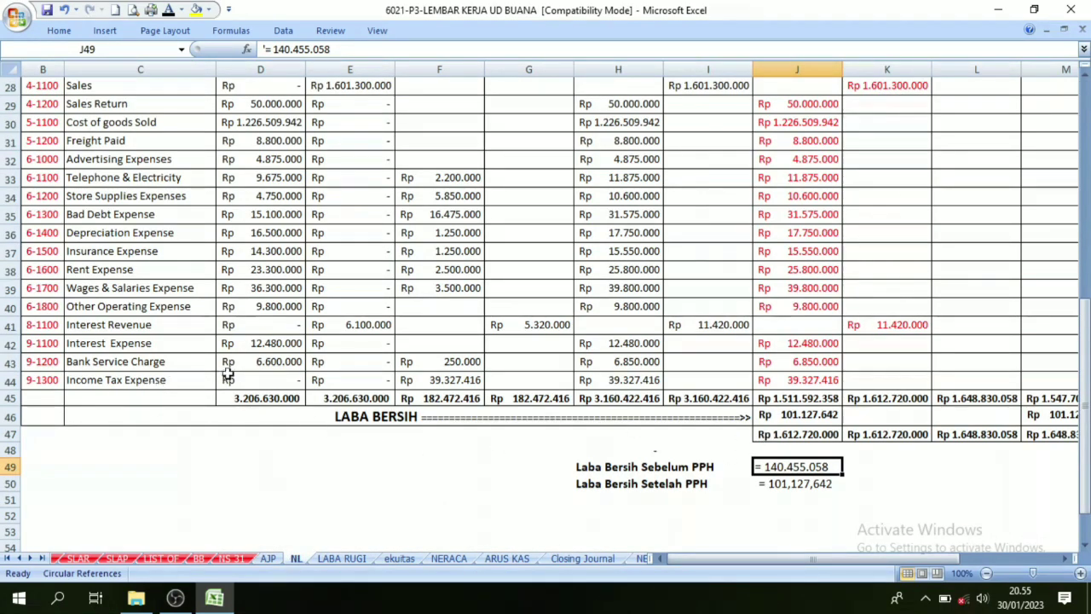
click(785, 478)
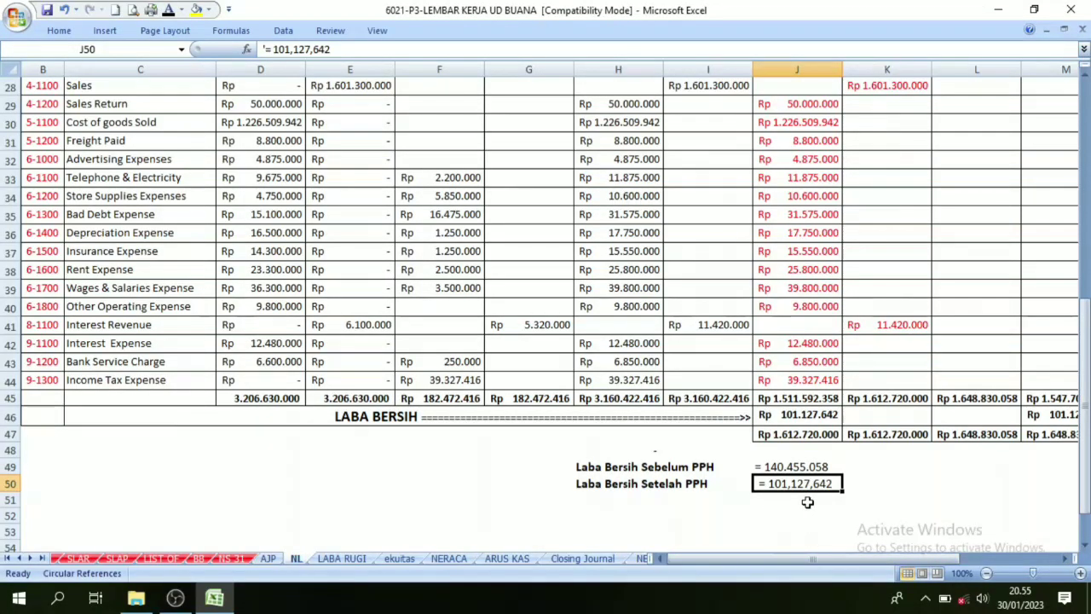
click(341, 559)
click(824, 462)
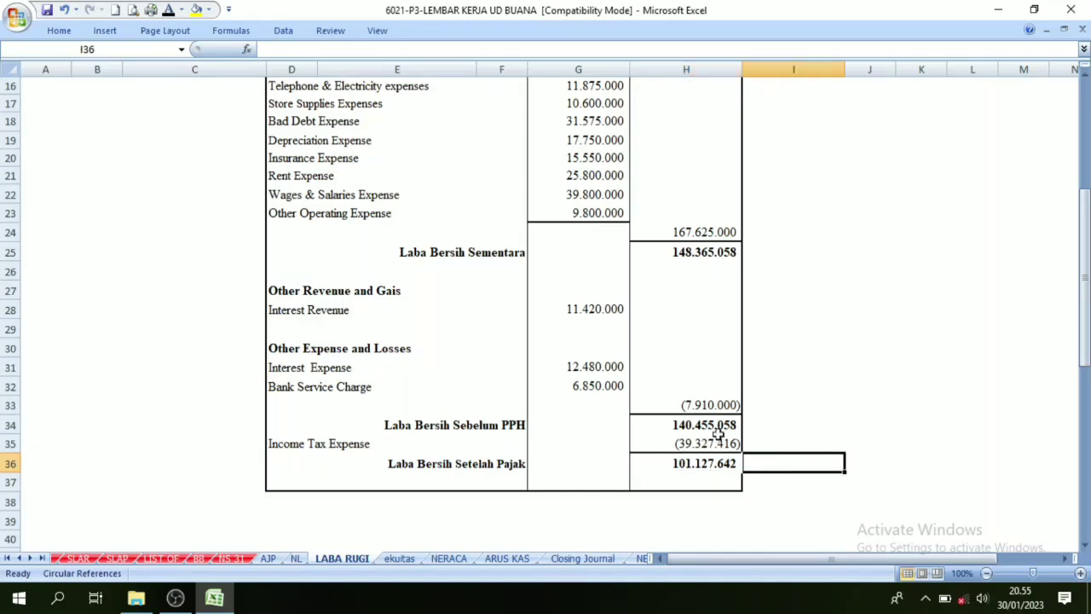
drag(721, 439, 706, 462)
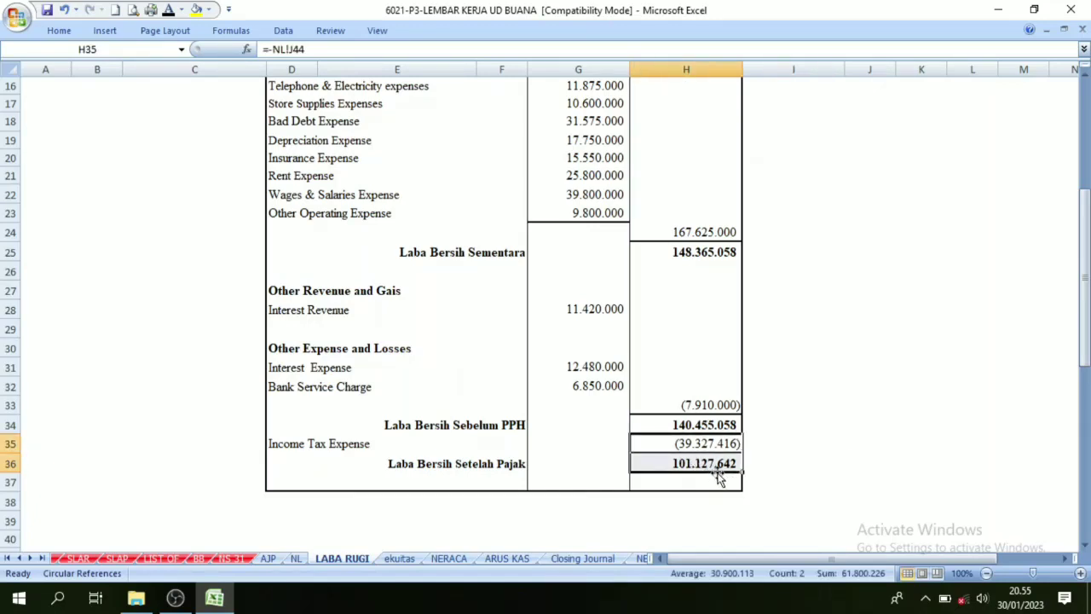
scroll(707, 479, up, 5)
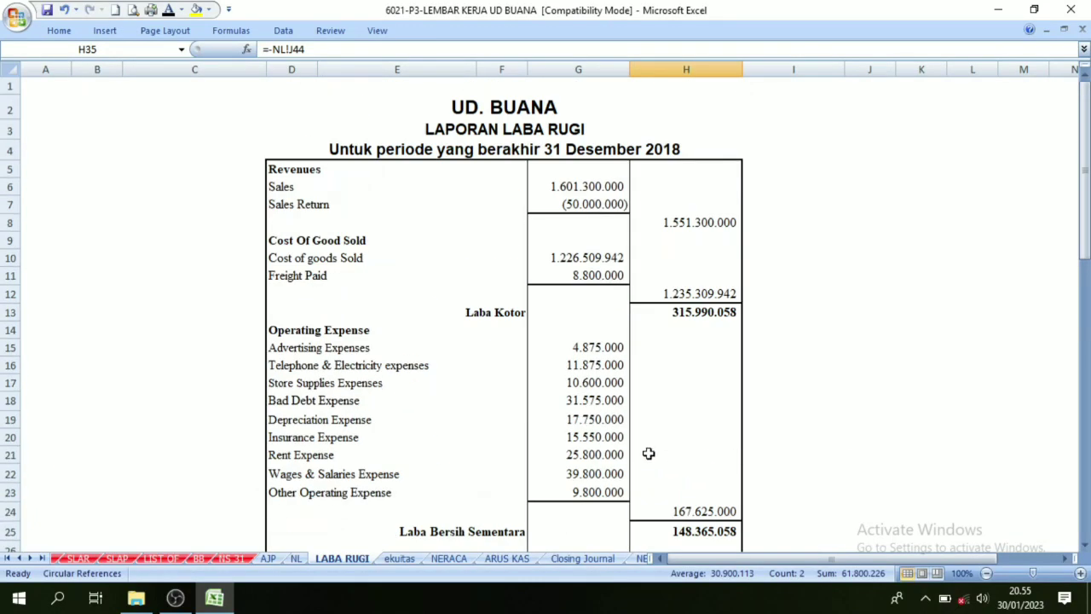
click(602, 329)
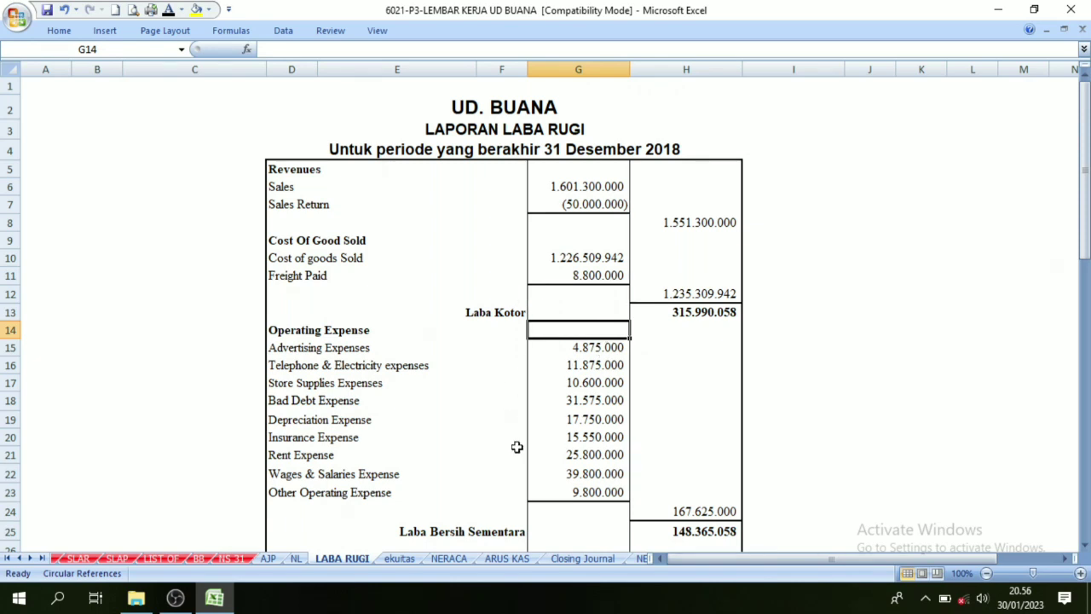
- Open the ekuitas sheet and reveal the owner's capital account label linked in D8 by setting its font colour to black
click(400, 558)
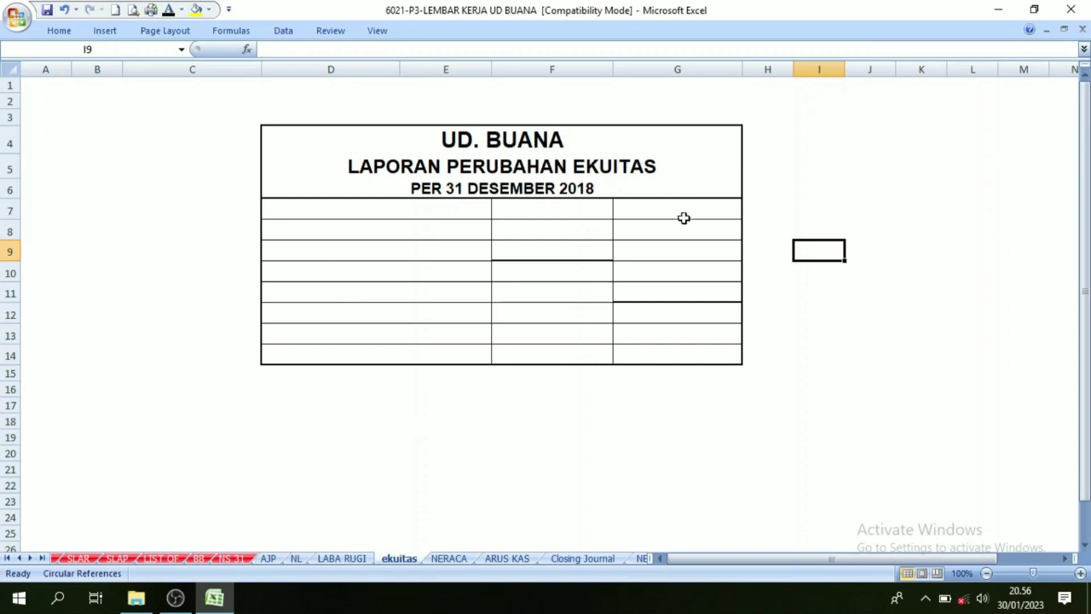
click(675, 248)
click(429, 246)
click(293, 230)
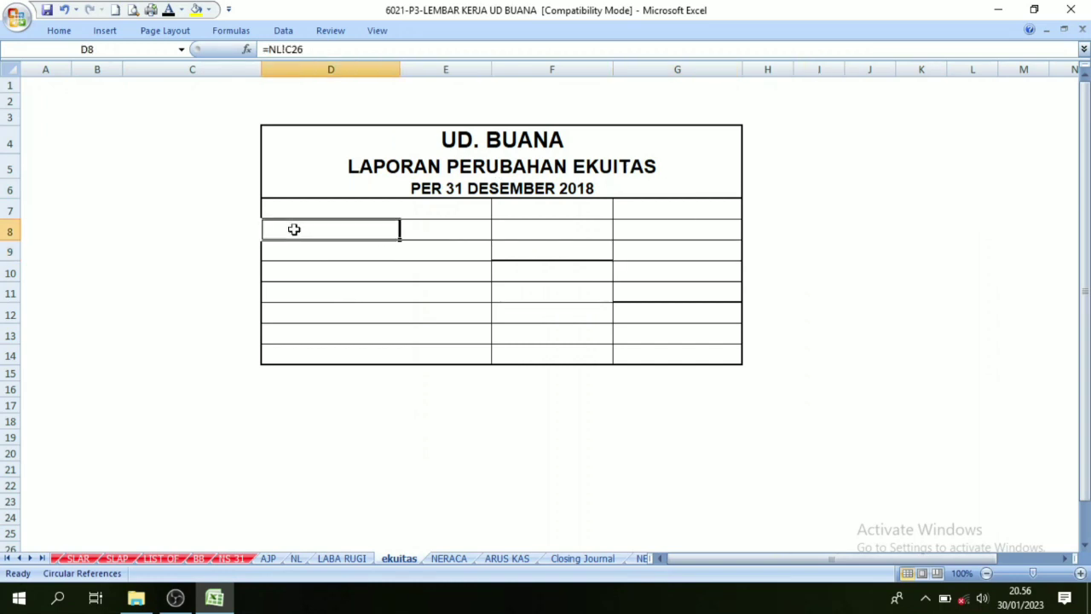
click(168, 10)
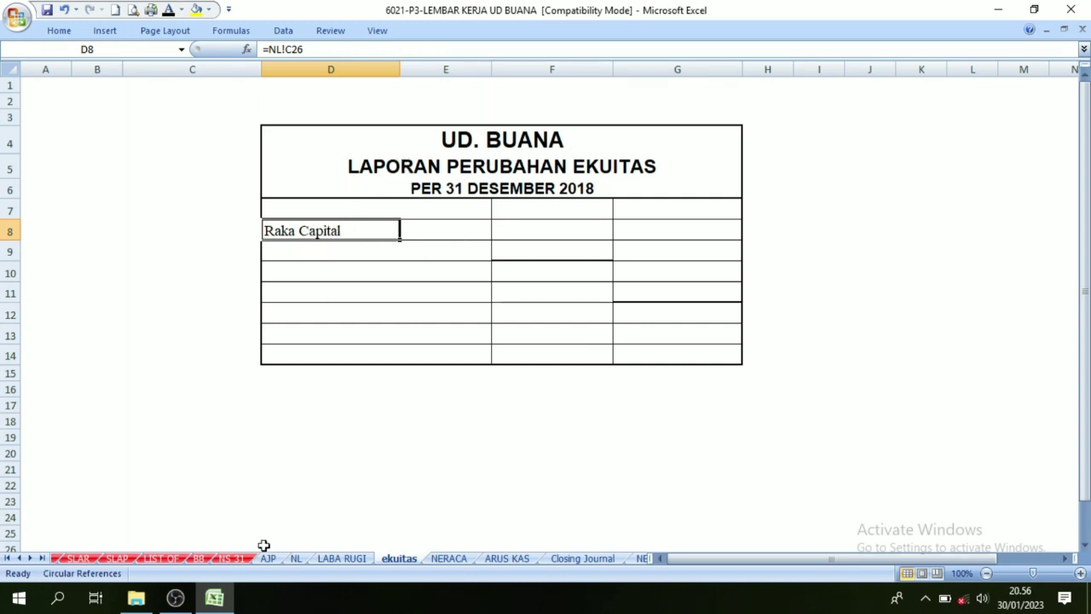
- Check the links in ekuitas F8 and D8 and locate the owner's capital account in row 23 of the NS opening trial balance
click(505, 226)
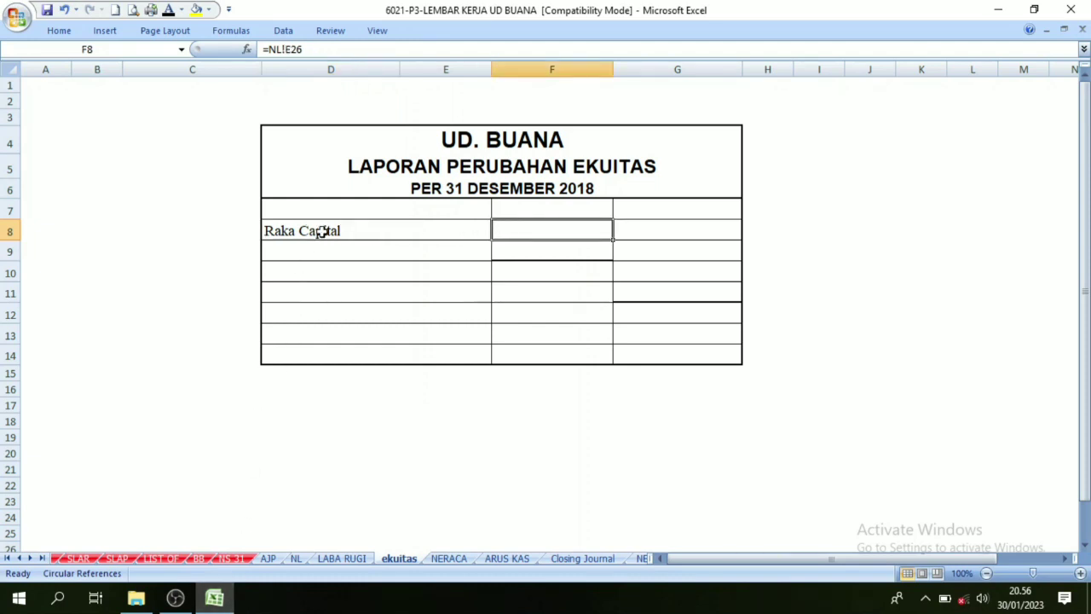
click(292, 230)
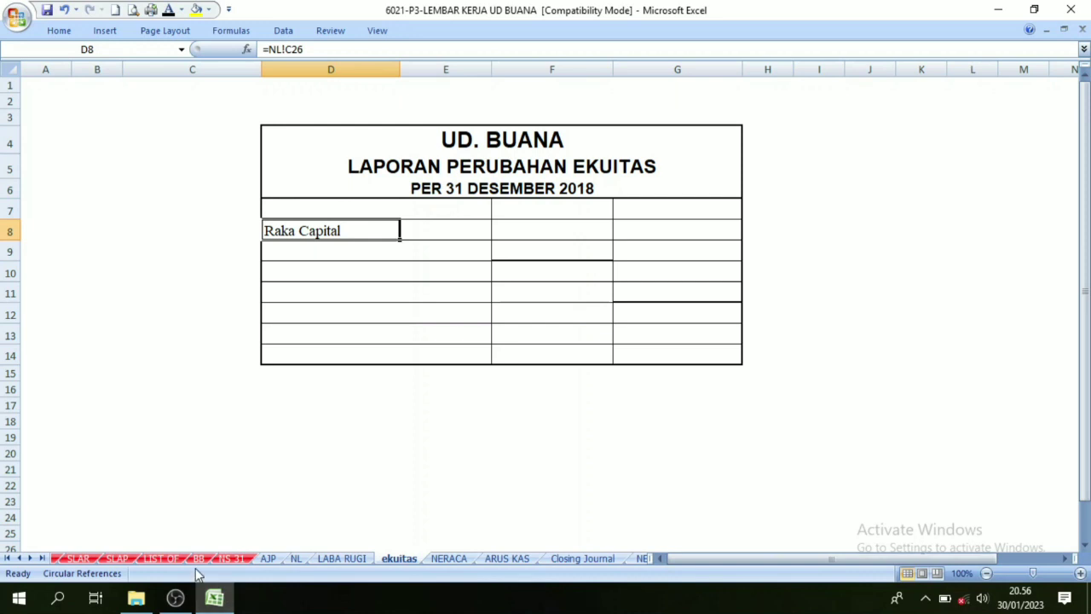
click(6, 557)
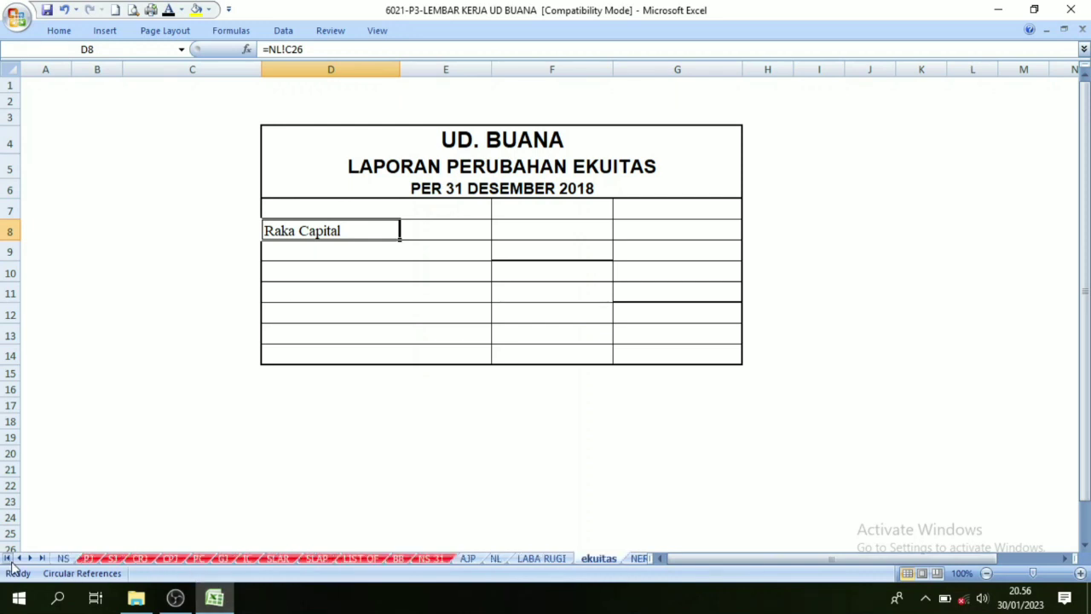
click(63, 558)
scroll(401, 452, down, 1)
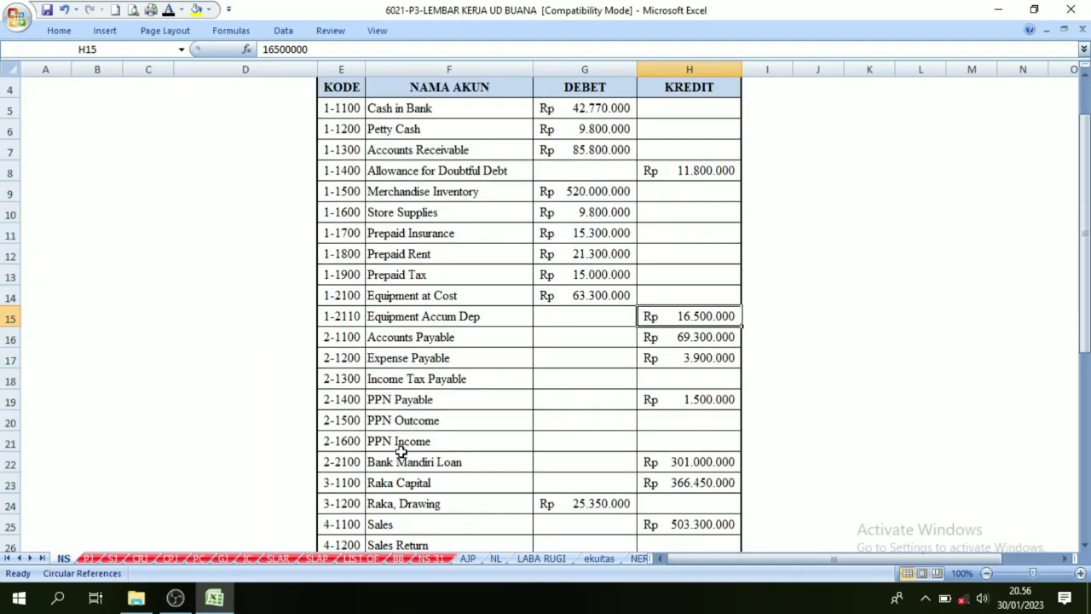
click(399, 478)
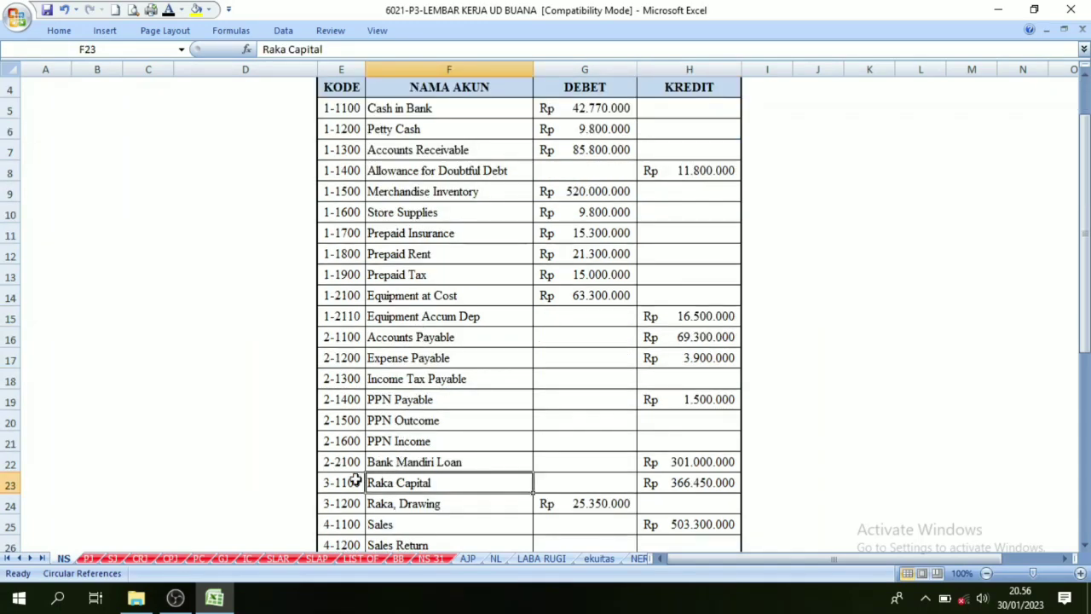
click(354, 479)
scroll(477, 397, up, 1)
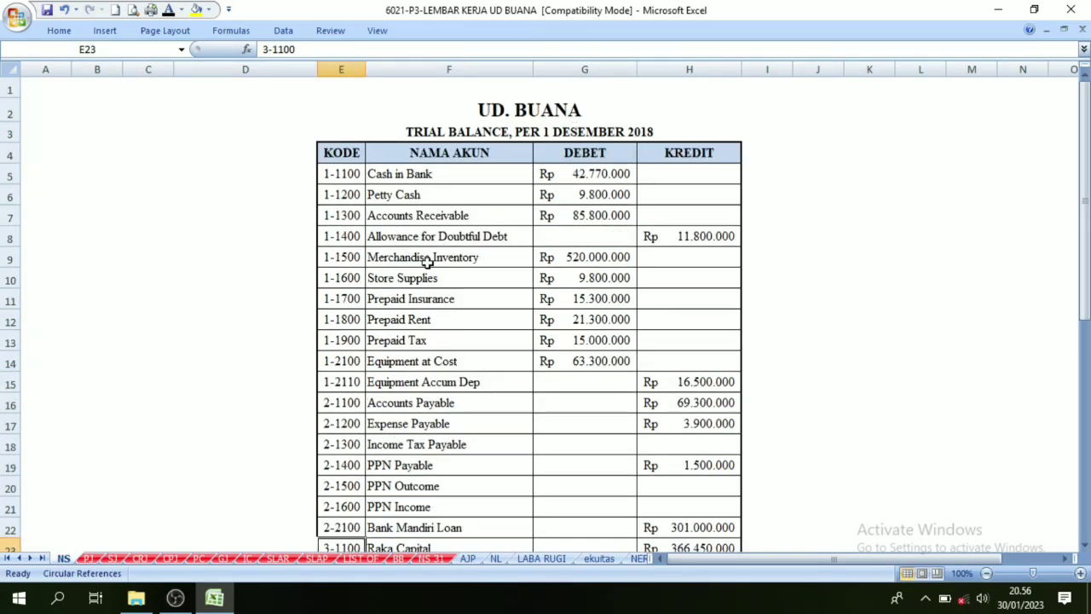
- Check the owner's capital balance on the NS sheet and apply the black font colour to its amount in cell F8 of the ekuitas sheet
scroll(465, 392, down, 2)
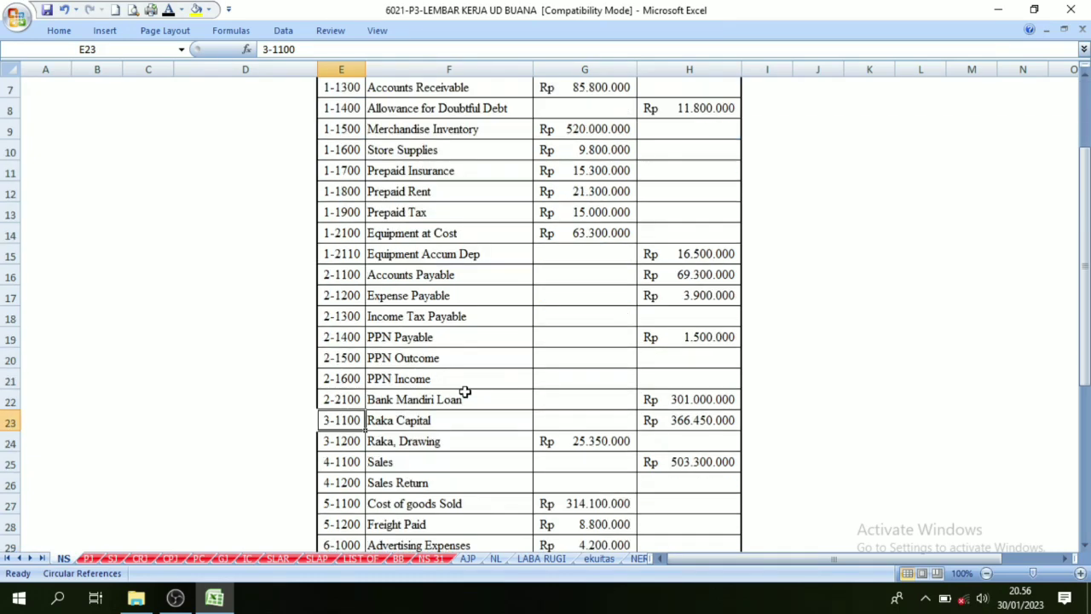
click(720, 423)
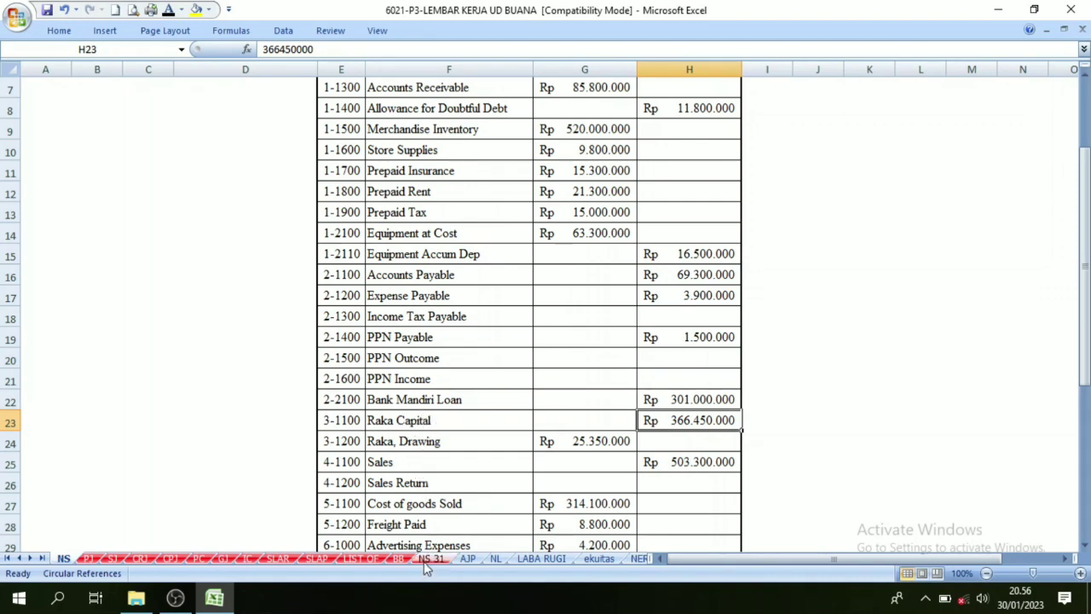
click(597, 558)
click(539, 230)
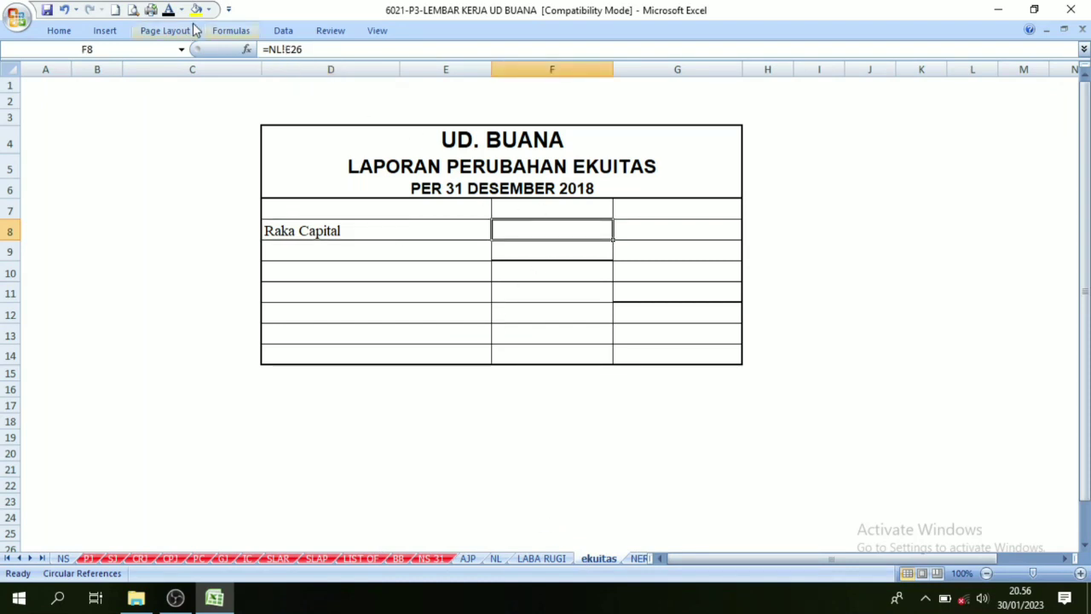
click(168, 11)
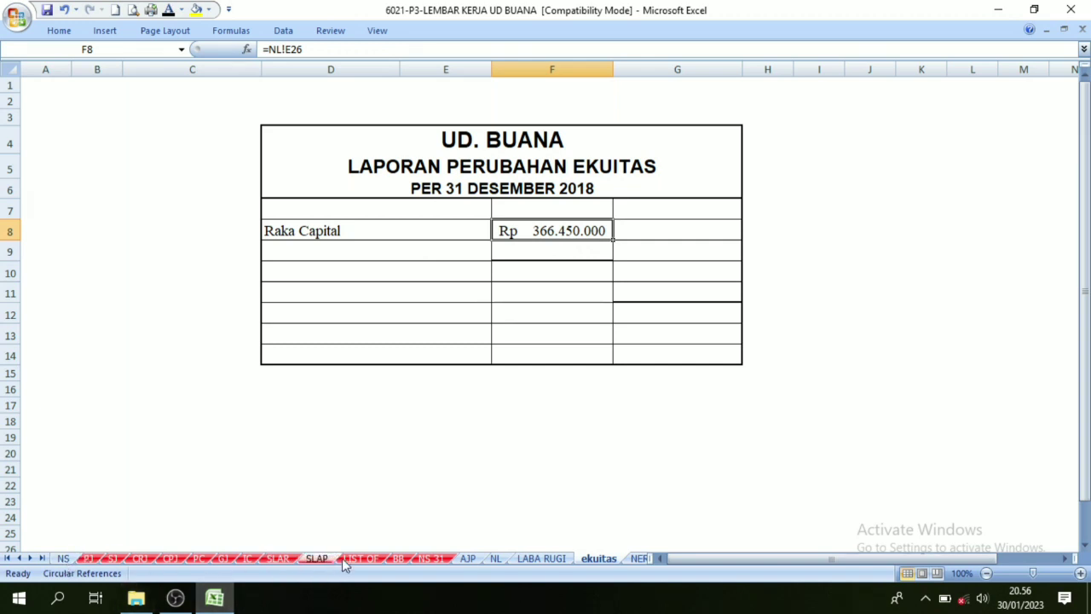
click(286, 238)
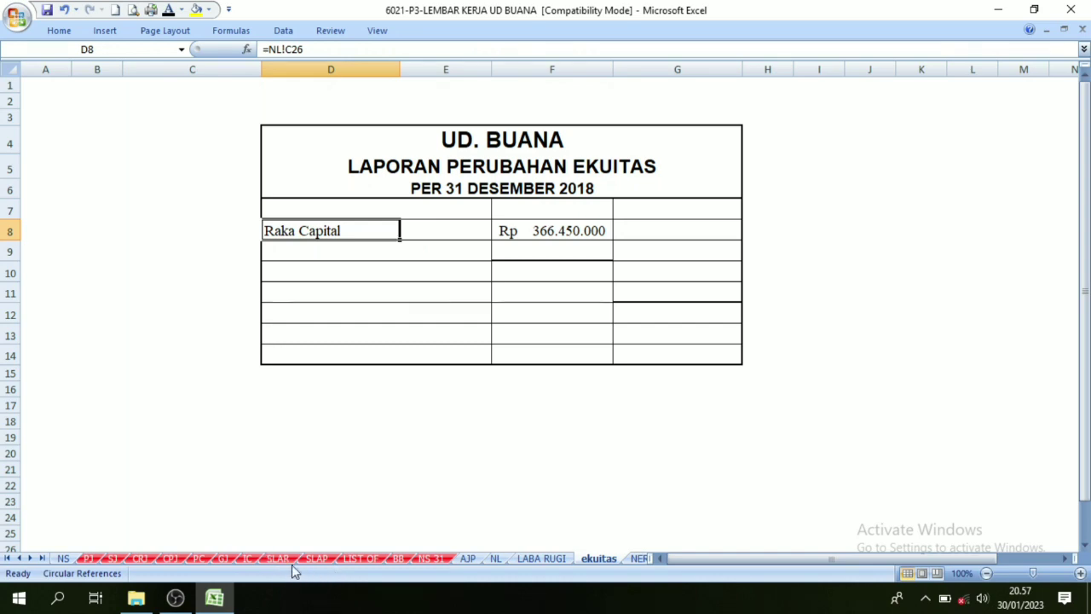
- Look up the owner's drawing row on the NL sheet and apply the black font colour to its label in cell D9 of ekuitas
click(493, 559)
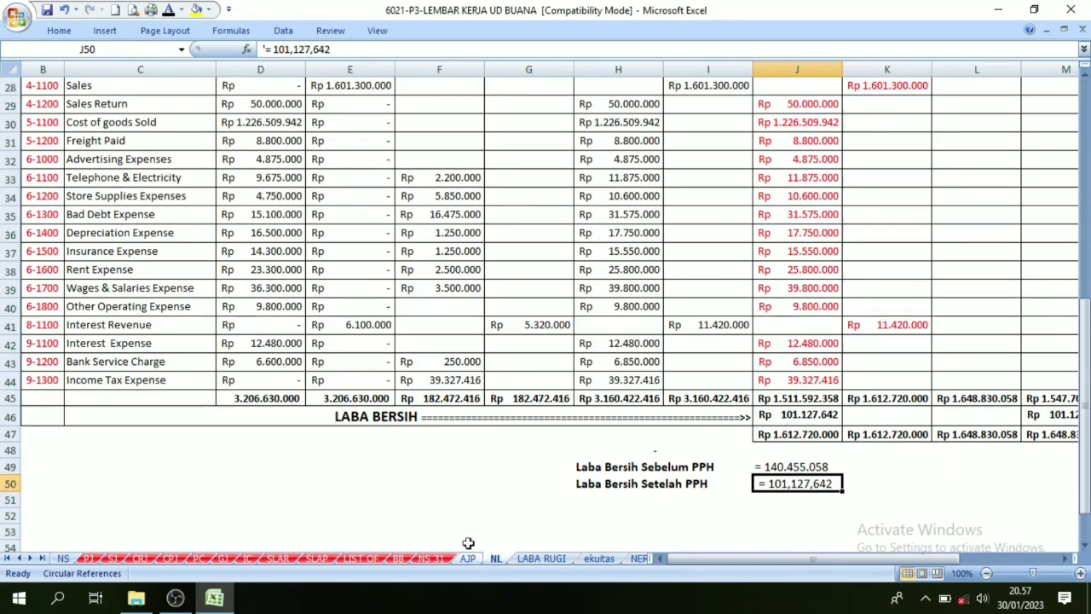
scroll(204, 412, up, 1)
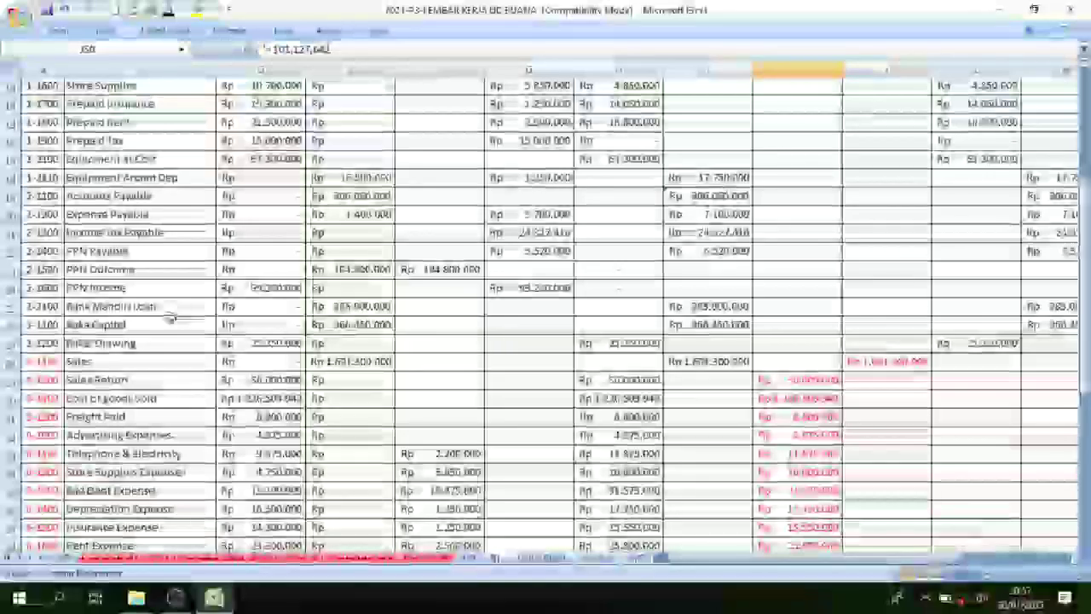
click(41, 343)
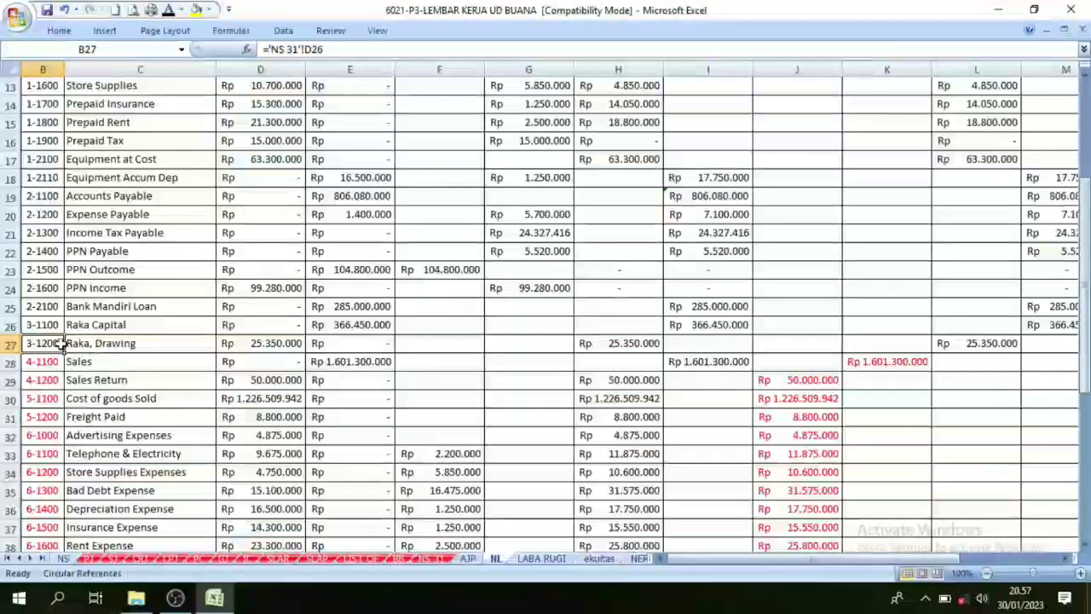
click(114, 343)
click(252, 344)
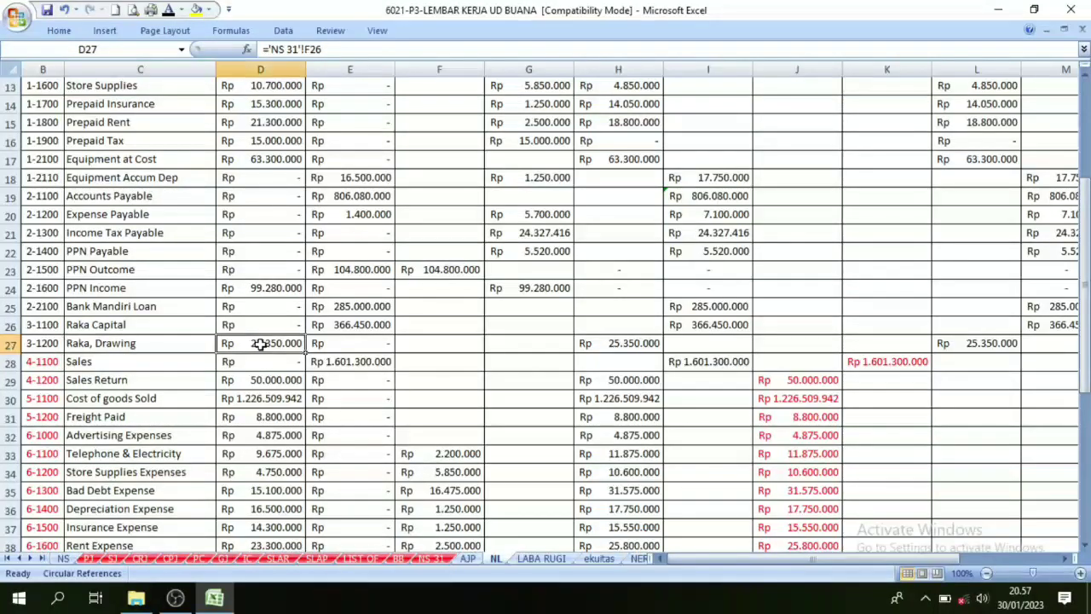
click(600, 345)
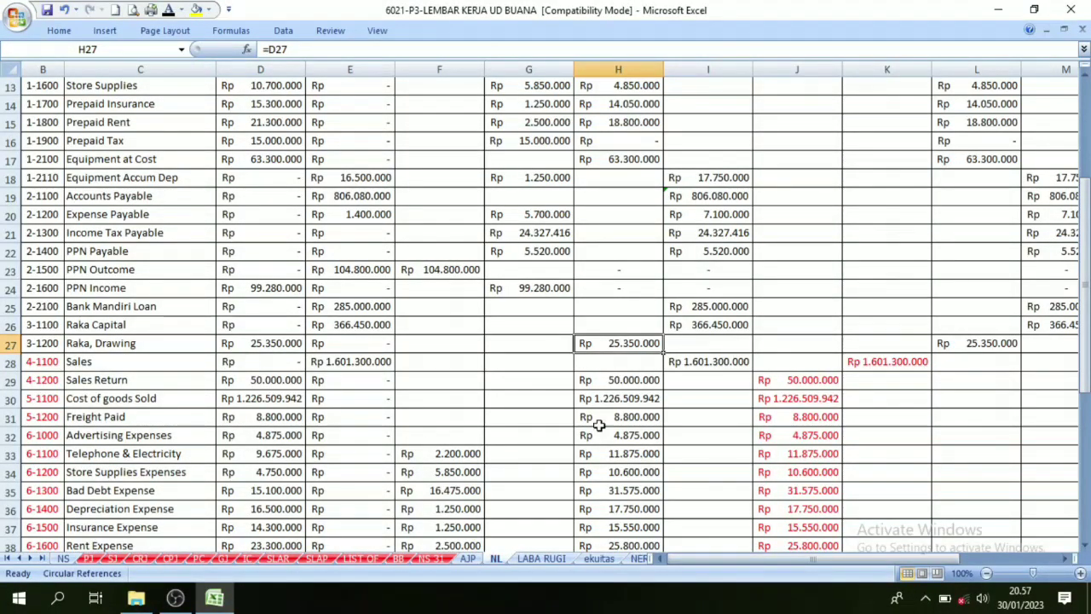
click(972, 341)
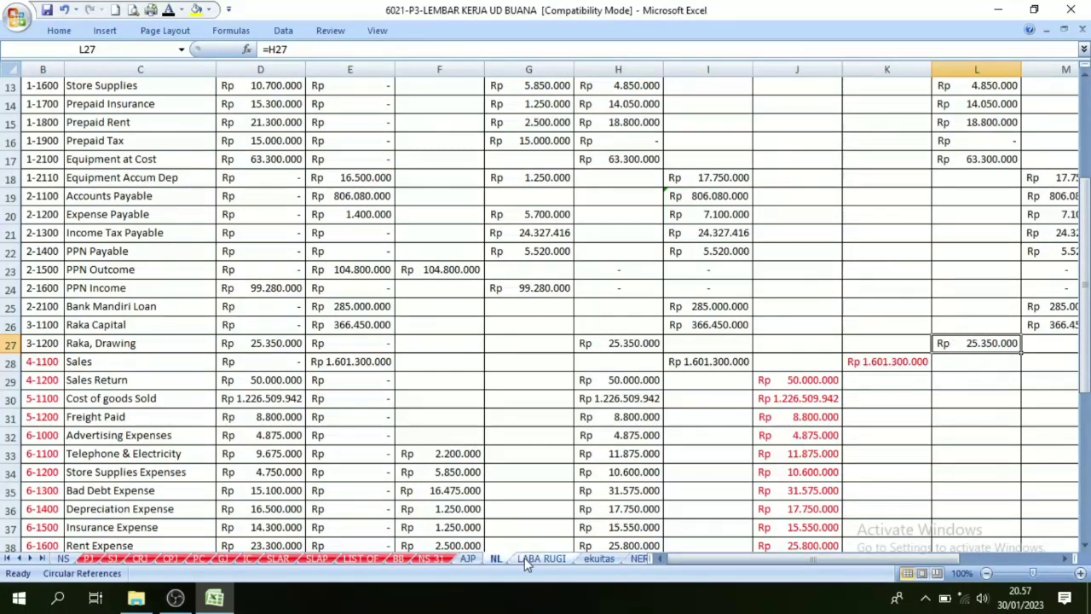
click(597, 559)
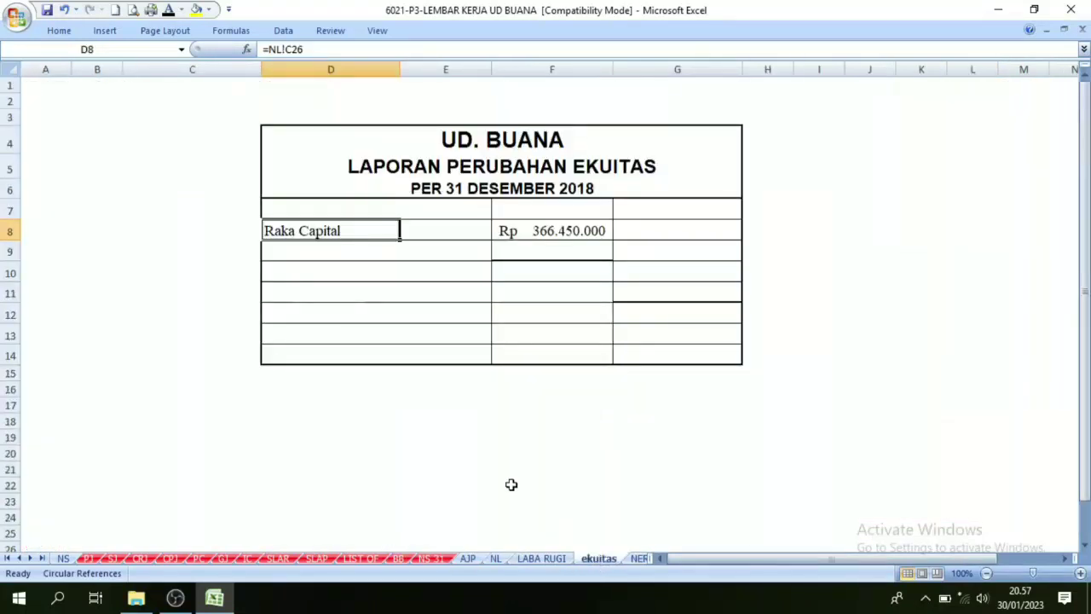
click(288, 254)
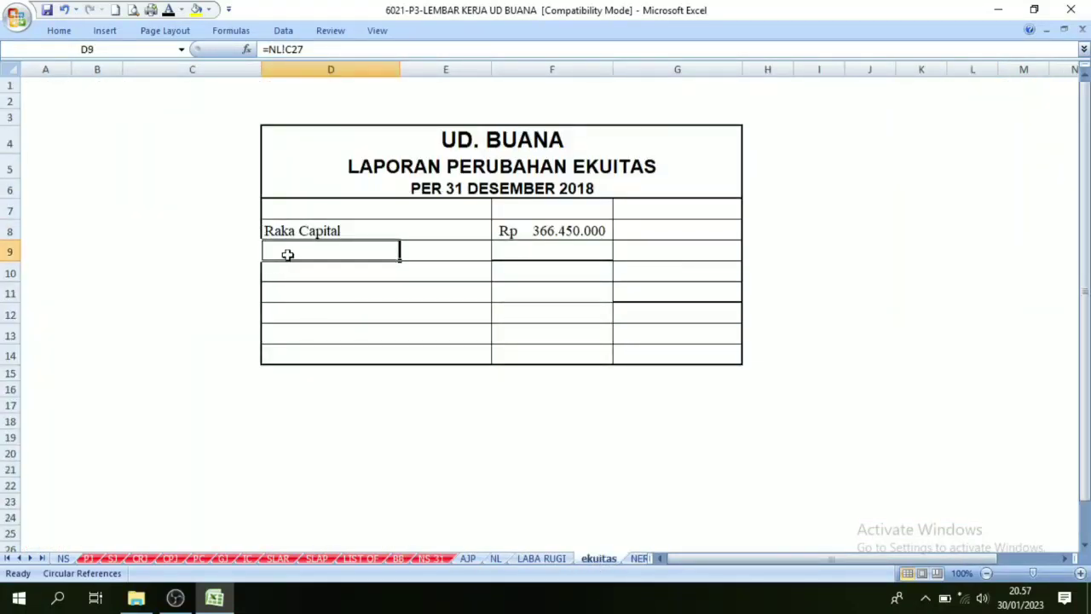
click(170, 12)
- Trace the drawing amount across row 27 of the NL sheet and apply the black font colour to cell F9 of ekuitas
click(513, 247)
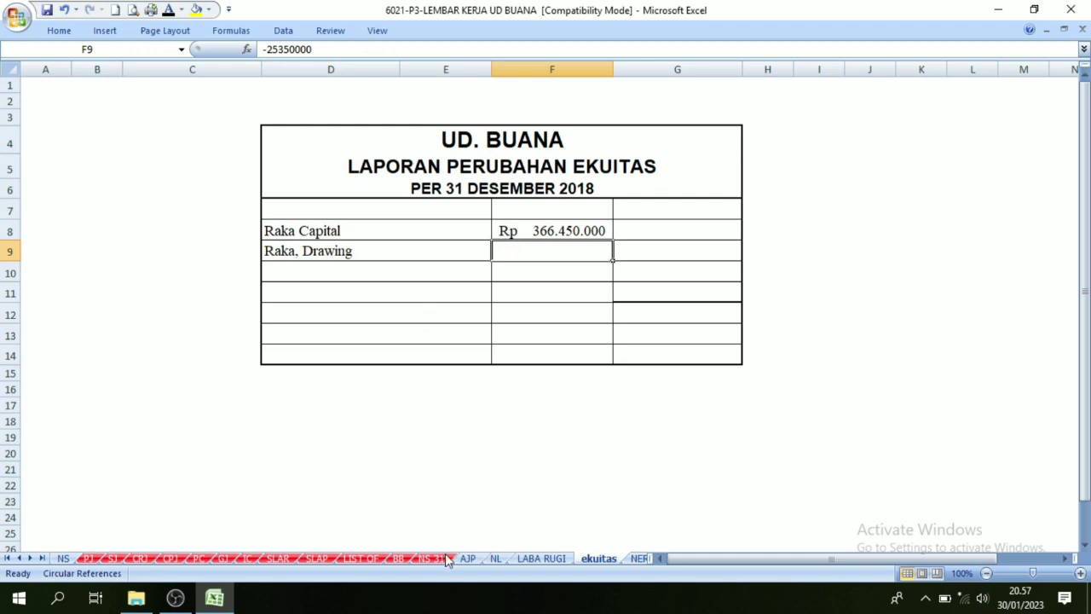
click(495, 558)
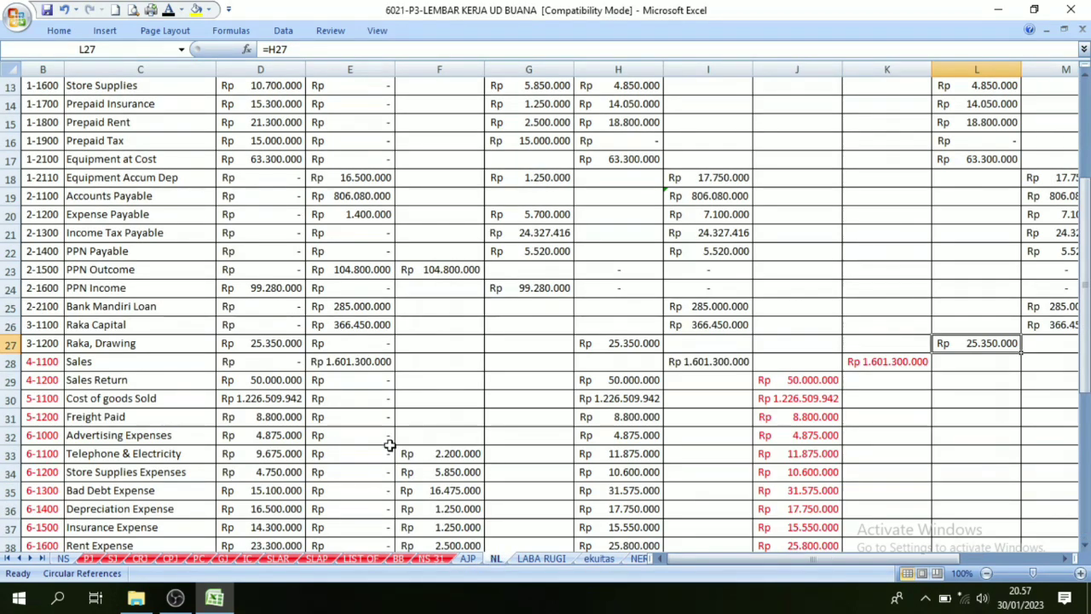
click(80, 343)
click(292, 343)
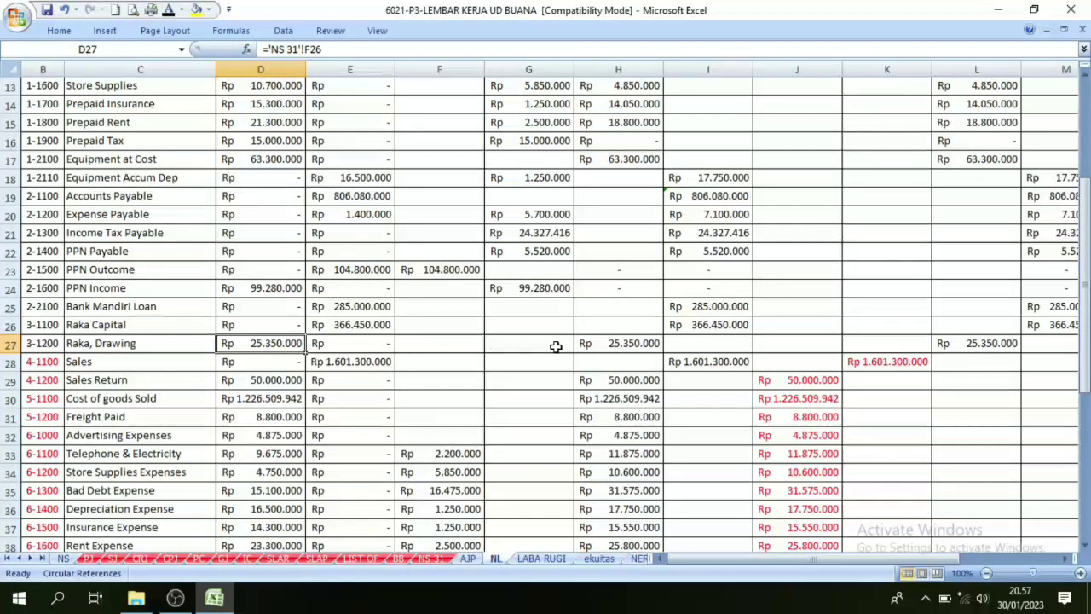
click(597, 344)
click(991, 344)
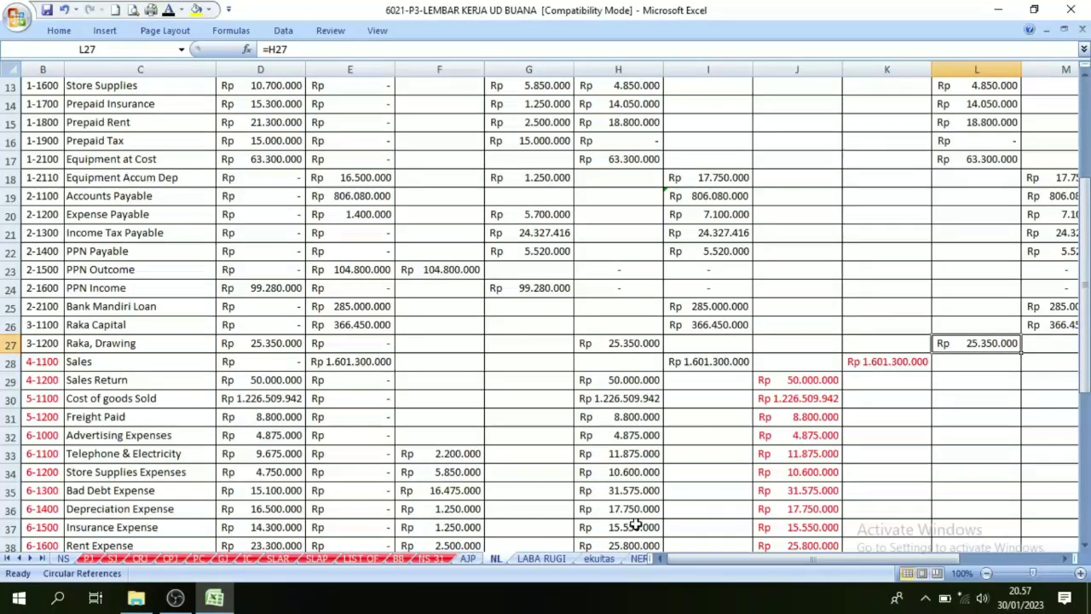
click(600, 559)
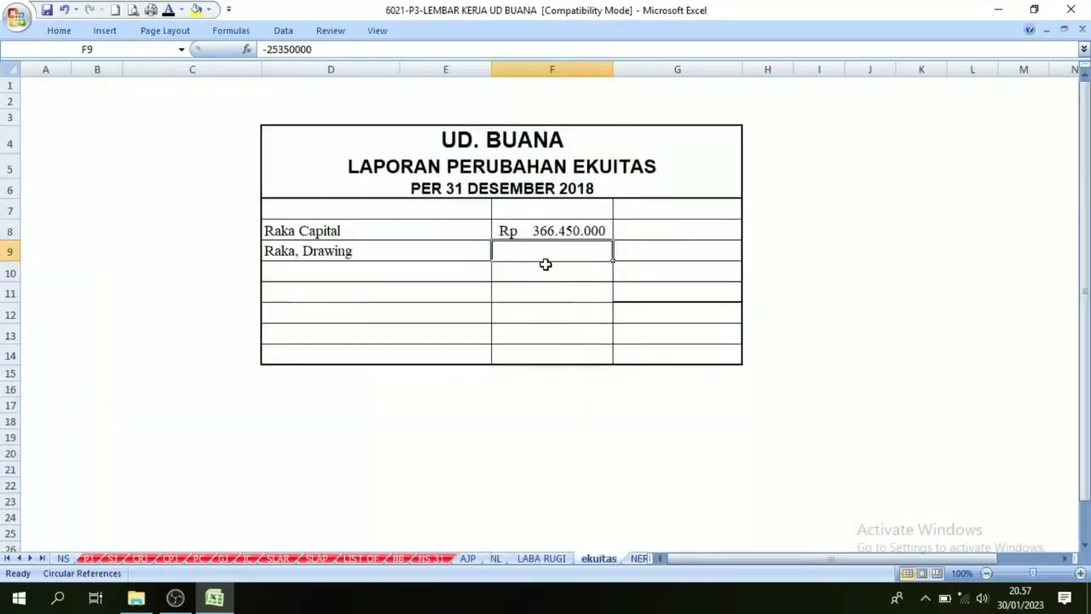
click(171, 11)
click(662, 399)
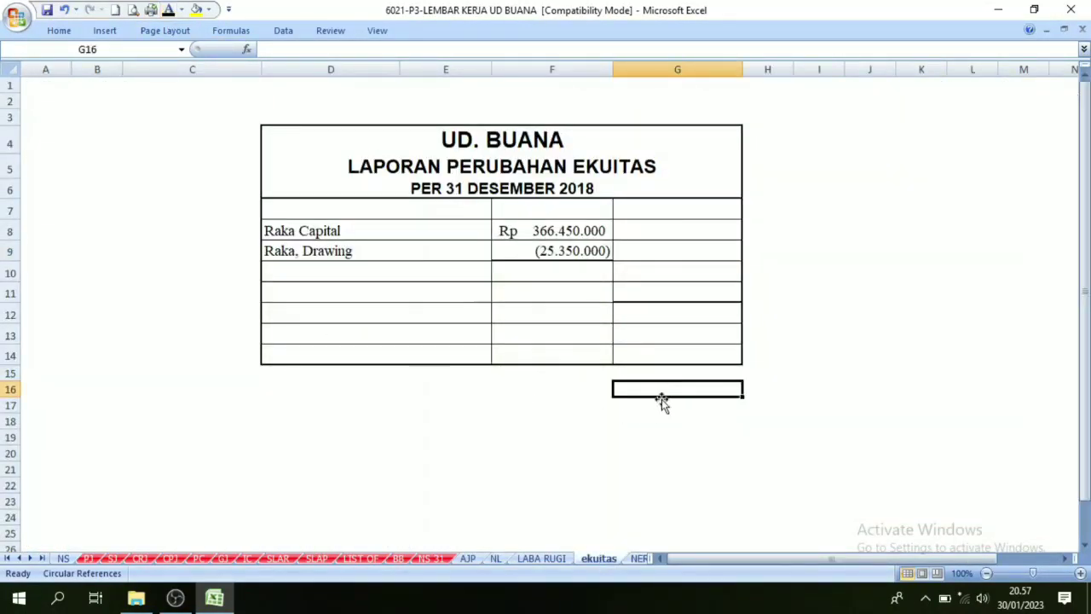
- Apply the black font colour to the subtotal of capital less drawing in cell G10
drag(555, 233, 555, 248)
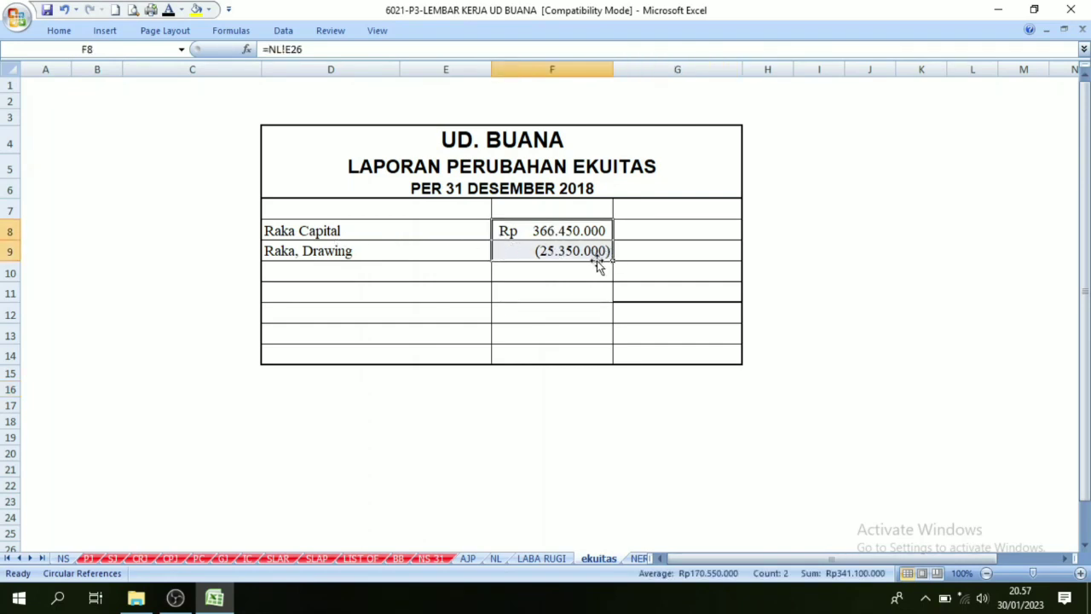
click(669, 271)
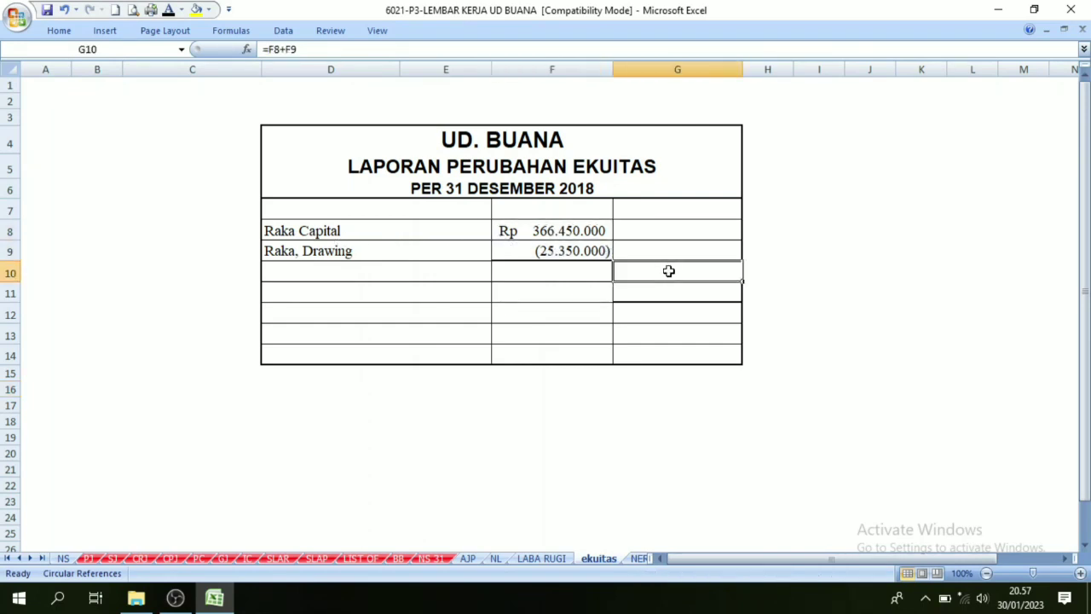
click(169, 10)
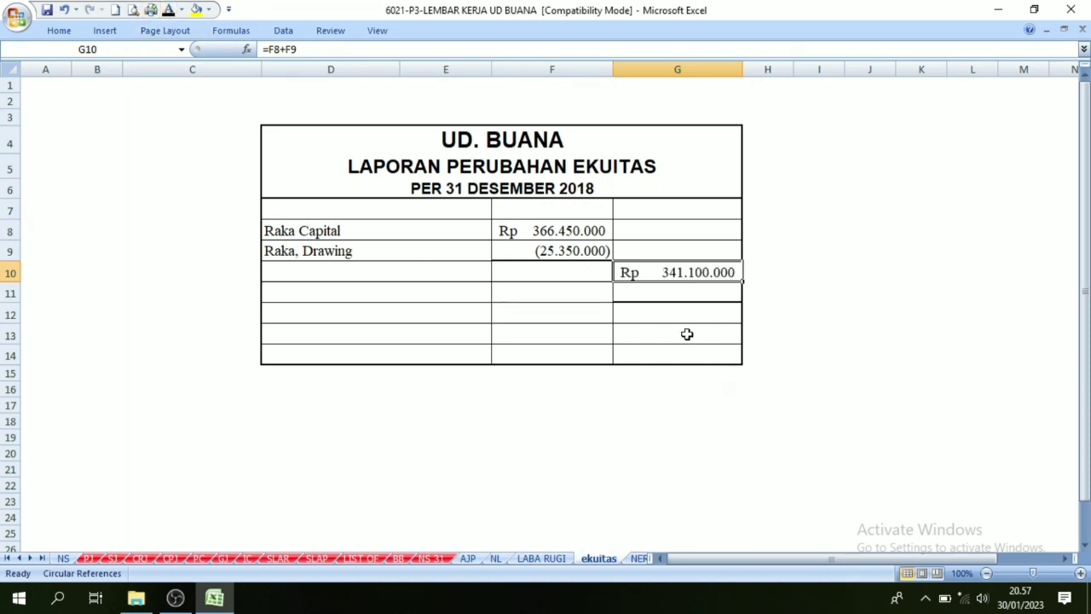
click(555, 273)
click(463, 270)
- Check the after-tax net profit on the LABA RUGI sheet and apply the black font colour to its label in cell D11 of ekuitas
click(726, 314)
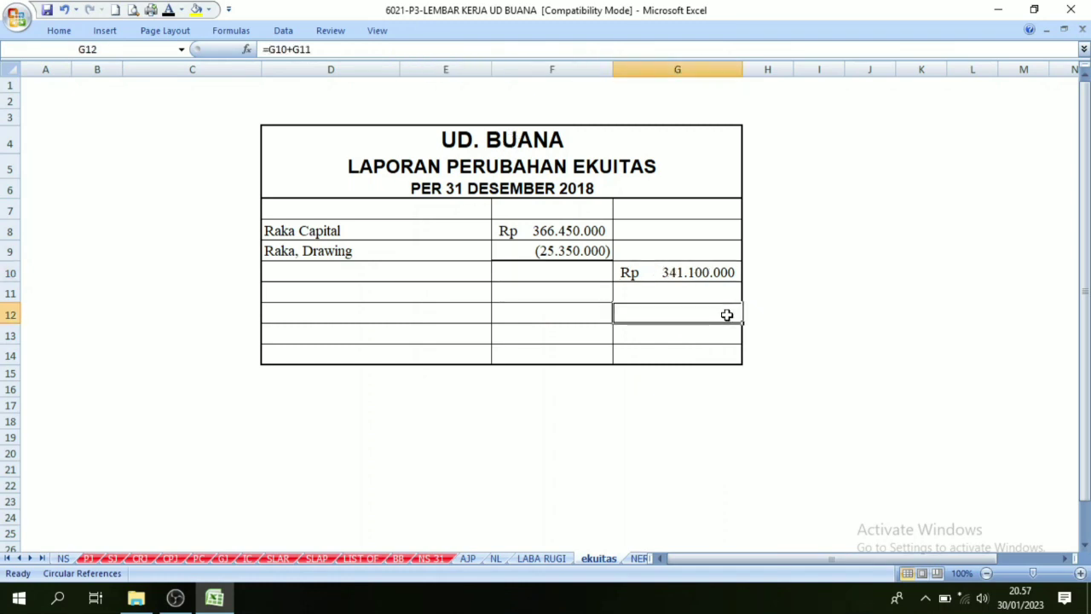
click(656, 287)
click(546, 558)
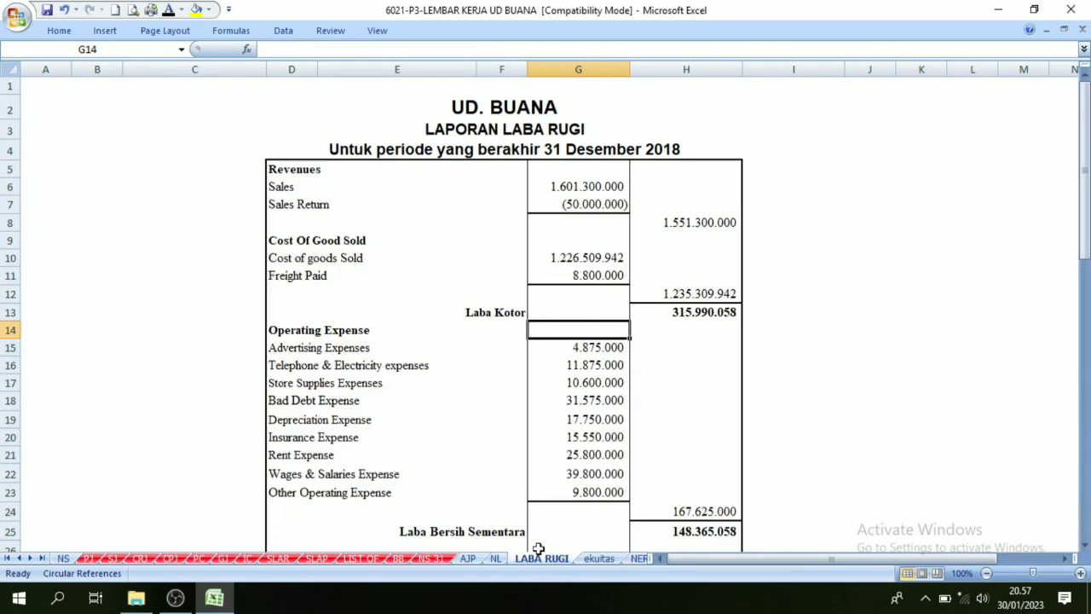
scroll(567, 247, down, 1)
scroll(570, 461, down, 6)
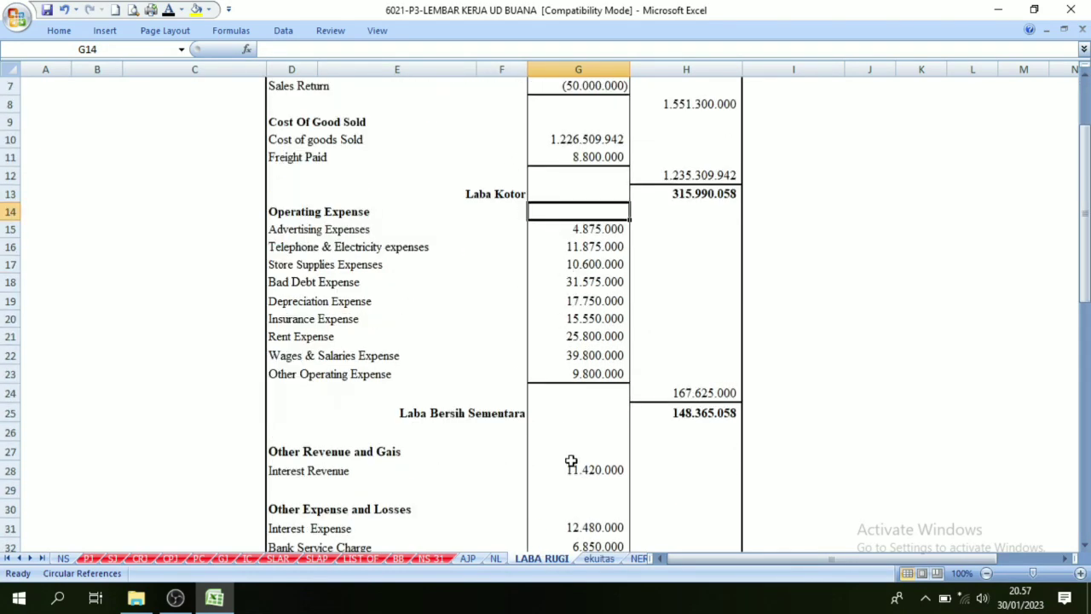
click(419, 369)
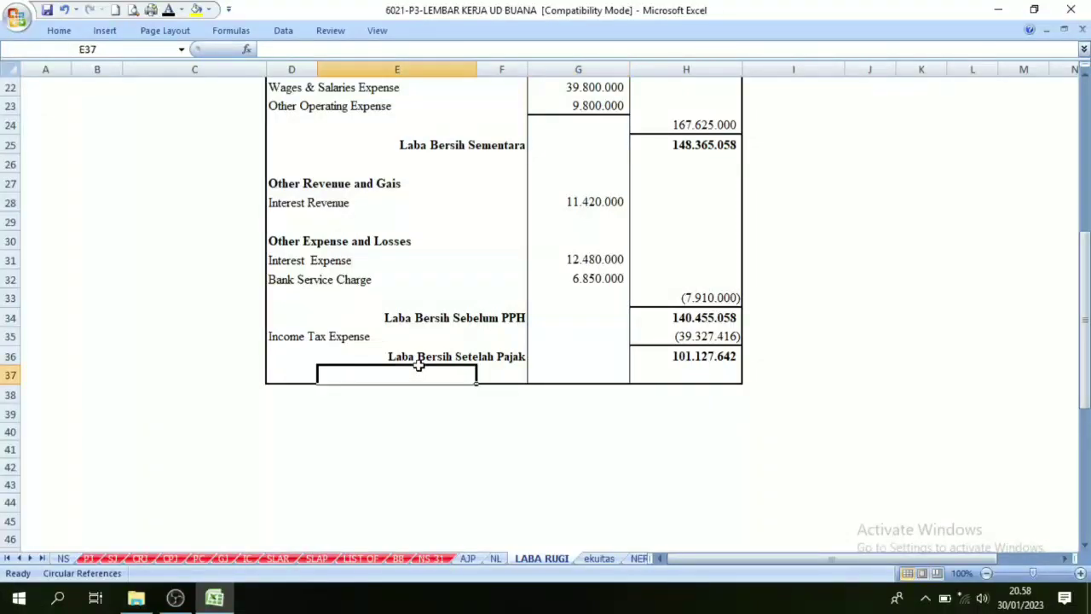
click(696, 362)
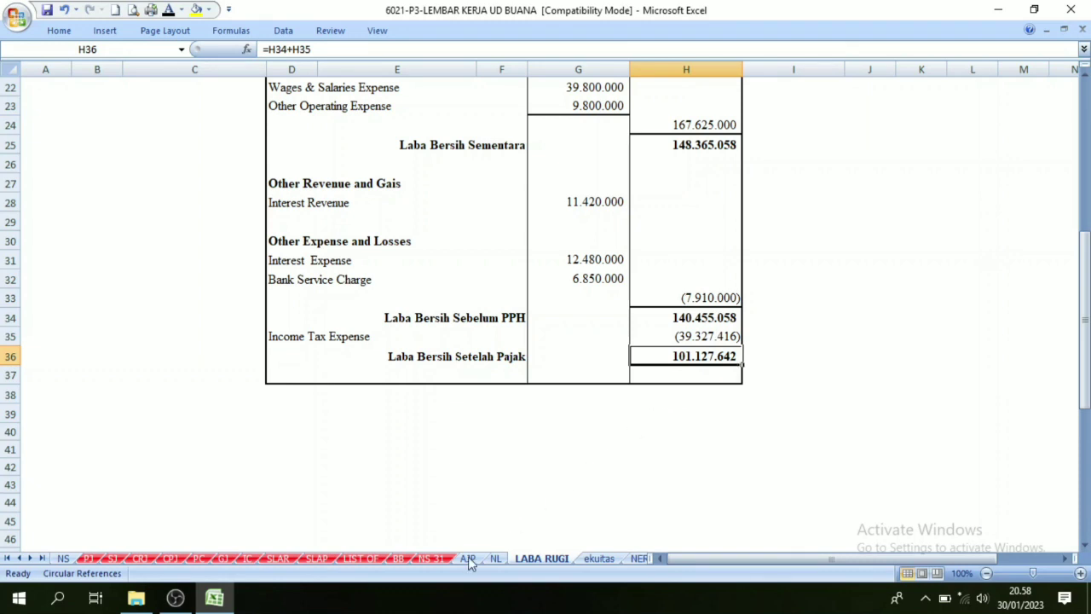
click(586, 558)
click(416, 306)
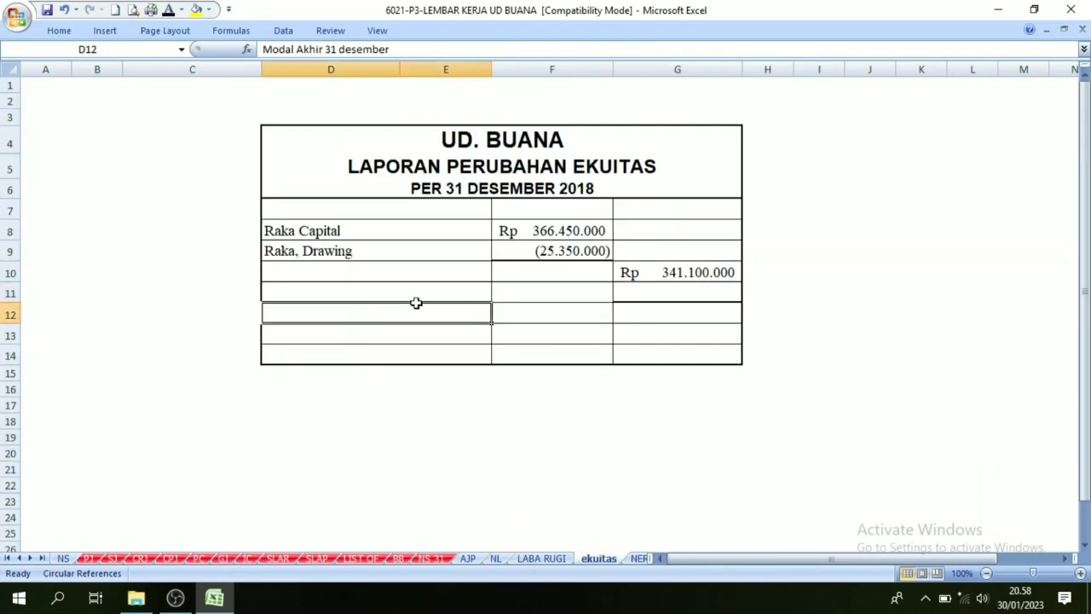
click(391, 276)
click(386, 288)
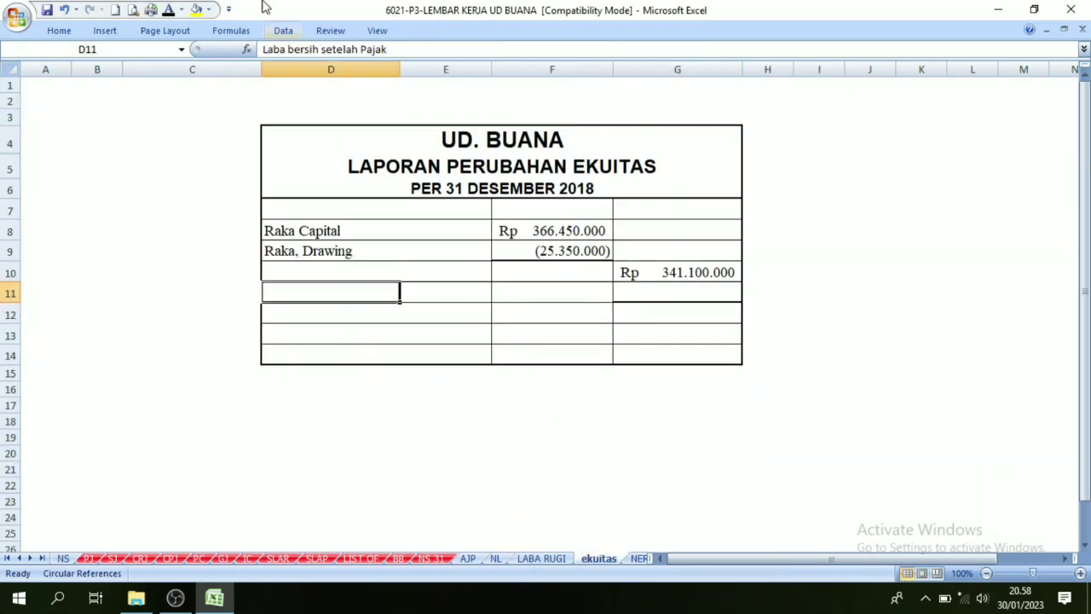
click(170, 12)
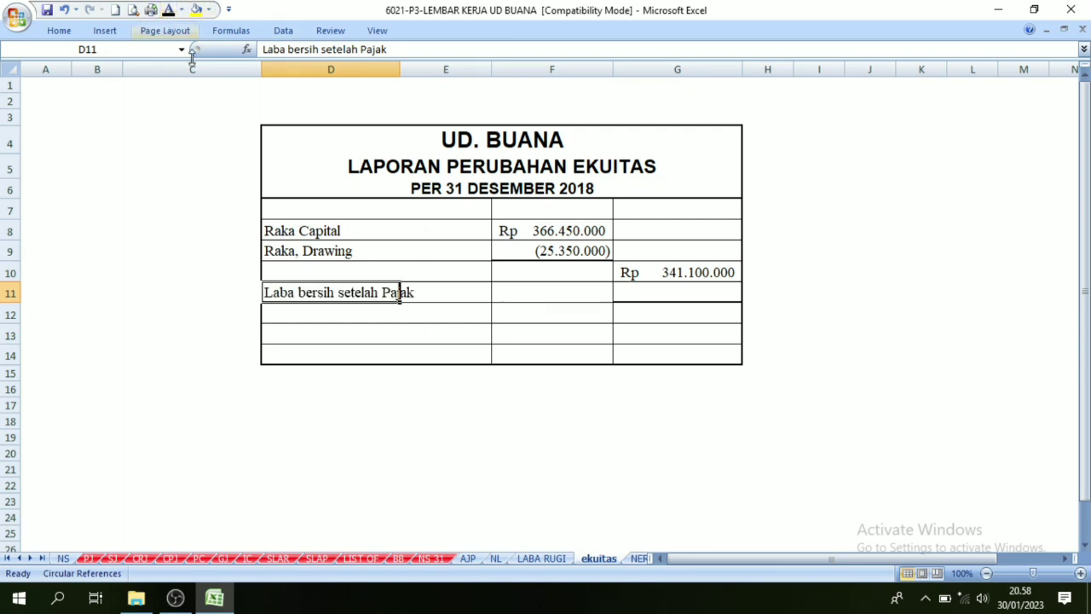
- Apply the black font colour to the after-tax net profit amount in cell G11
click(699, 293)
click(169, 12)
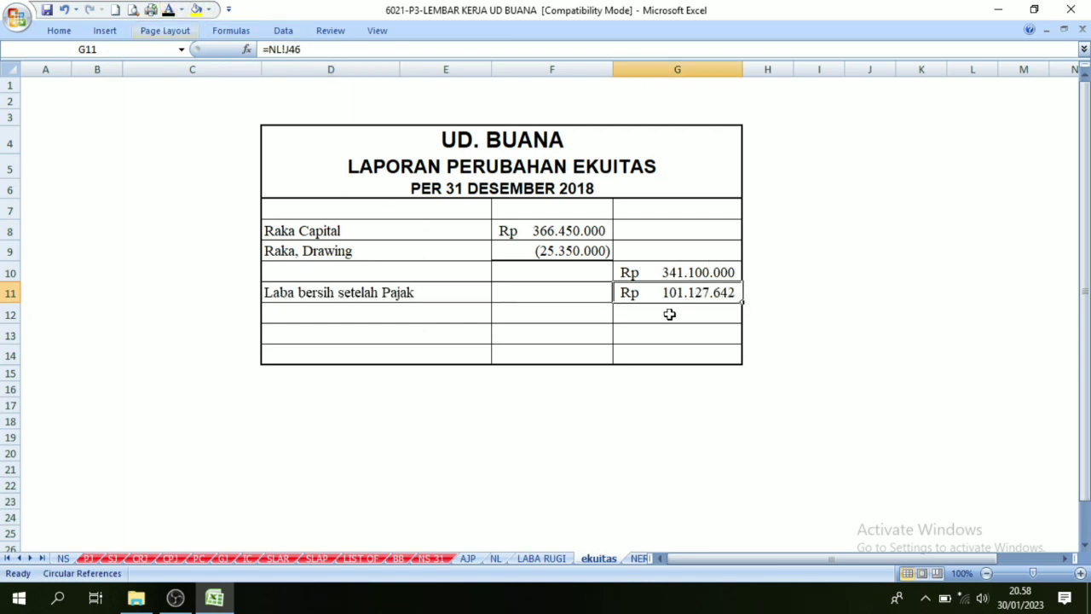
click(682, 352)
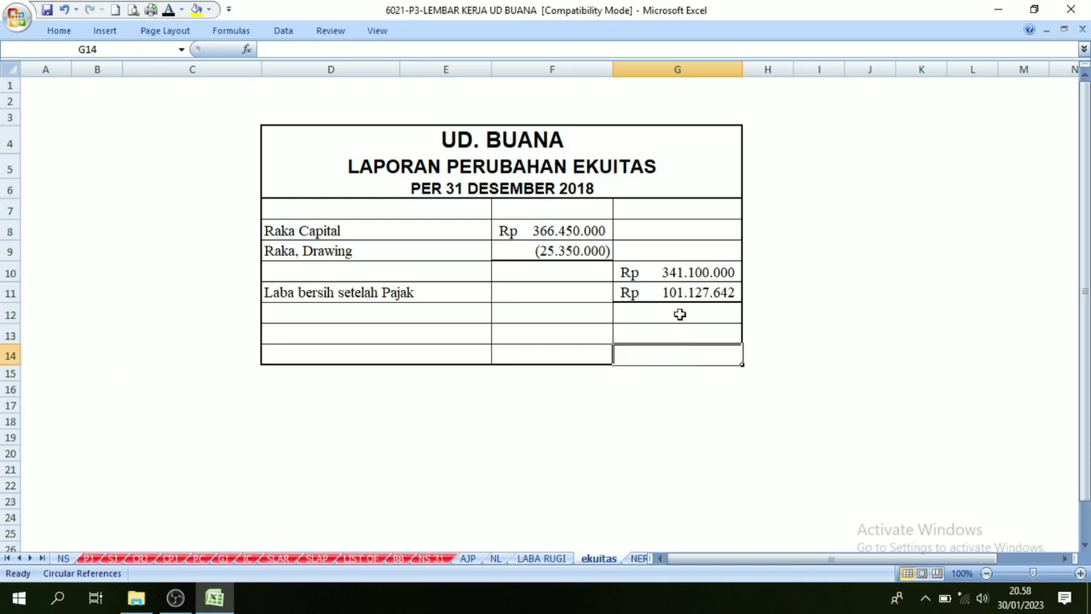
- Apply the black font colour to the closing capital total in G12 and its label in D12 of the ekuitas sheet
click(687, 273)
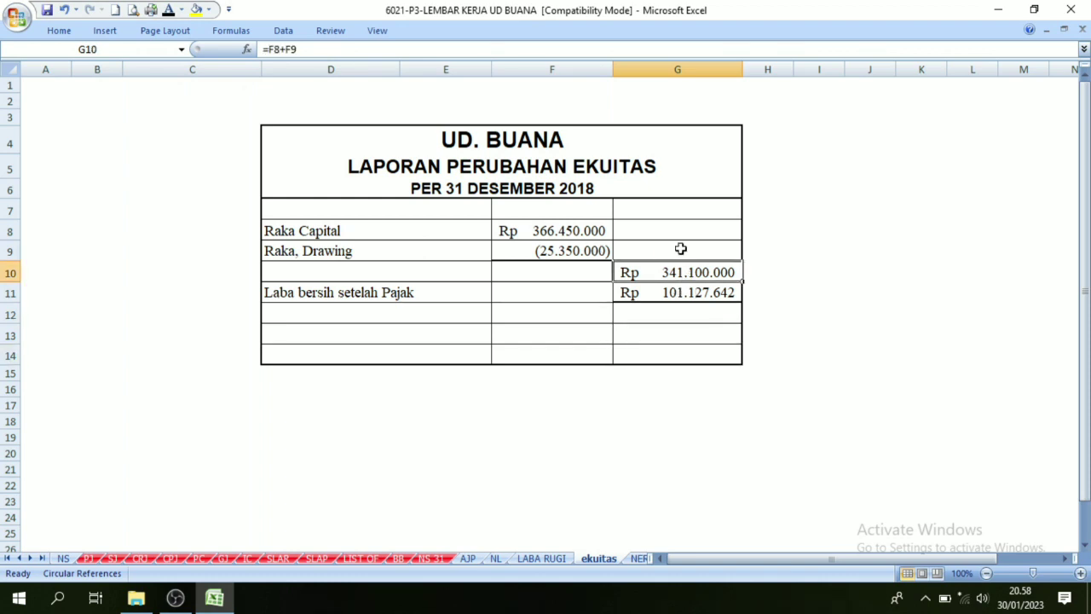
click(673, 294)
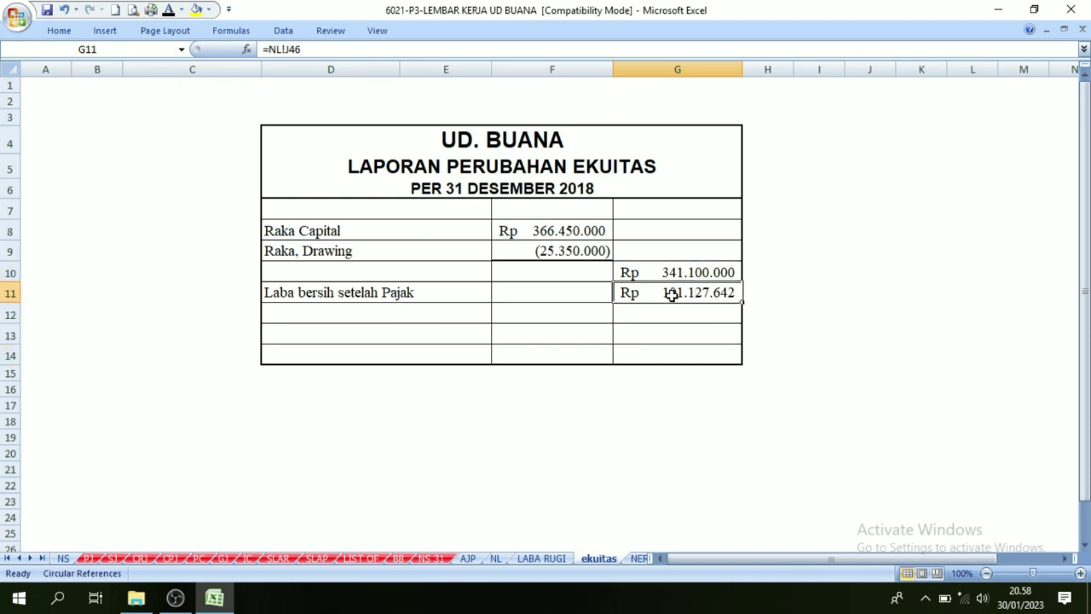
click(664, 311)
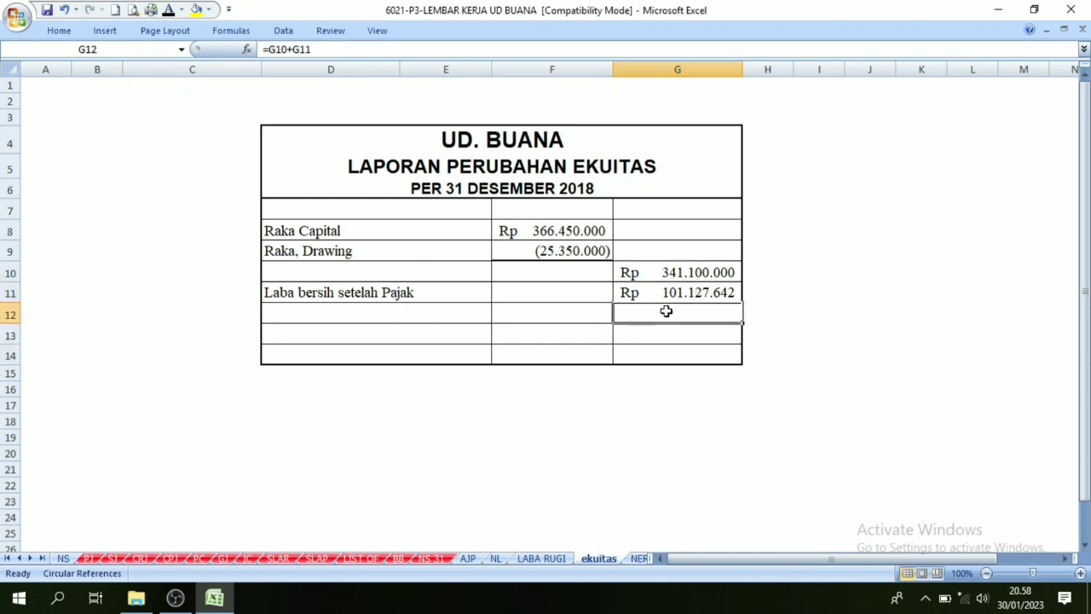
click(167, 10)
click(820, 317)
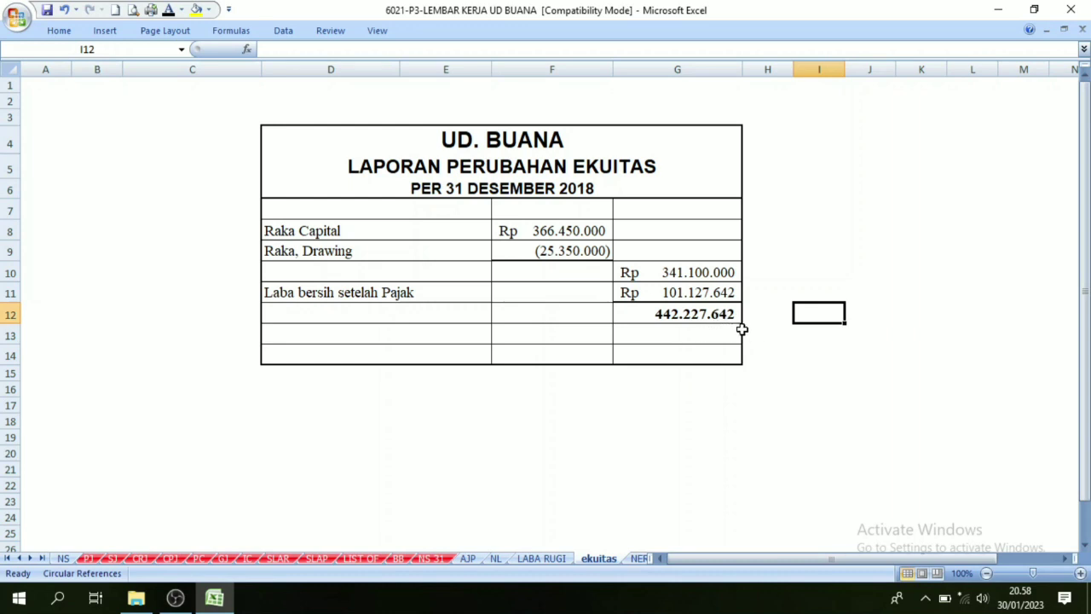
click(407, 313)
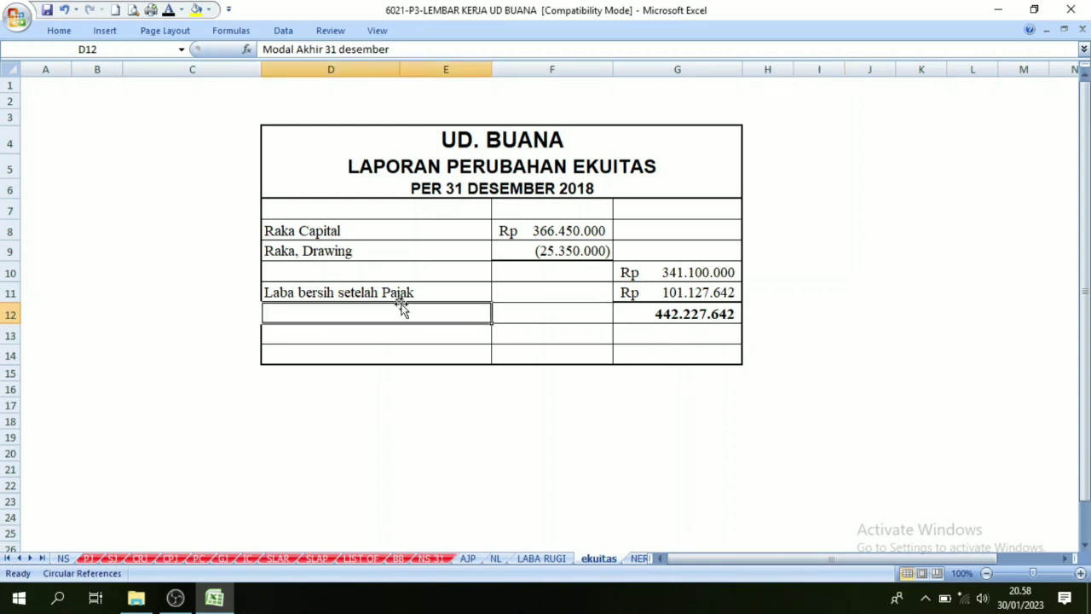
click(169, 11)
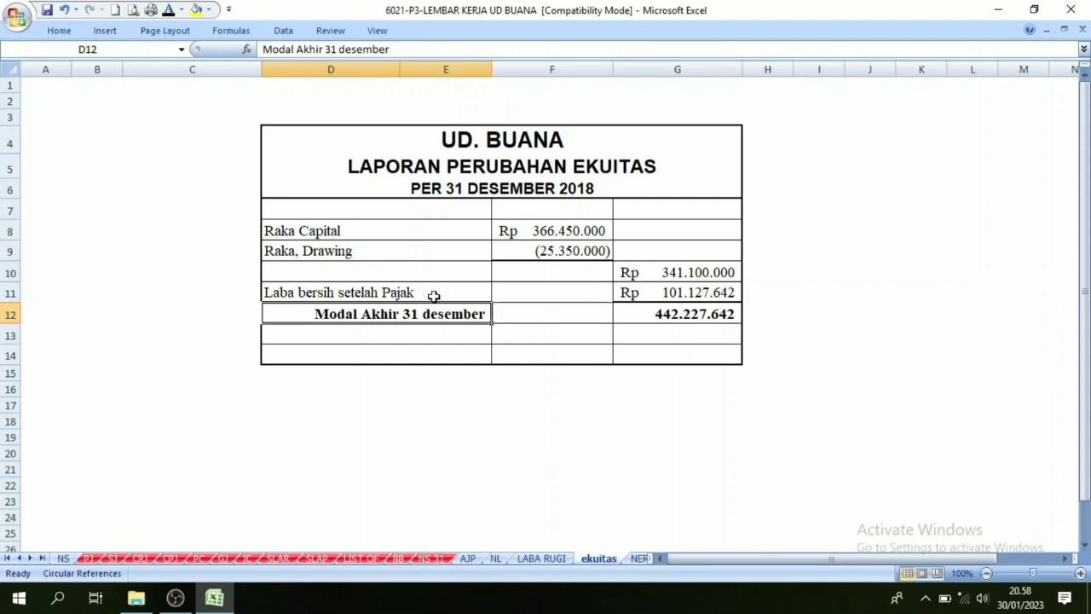
- Review the capital, drawing, after-tax profit and closing capital entries of the equity statement, consulting the LABA RUGI sheet for the profit
click(672, 315)
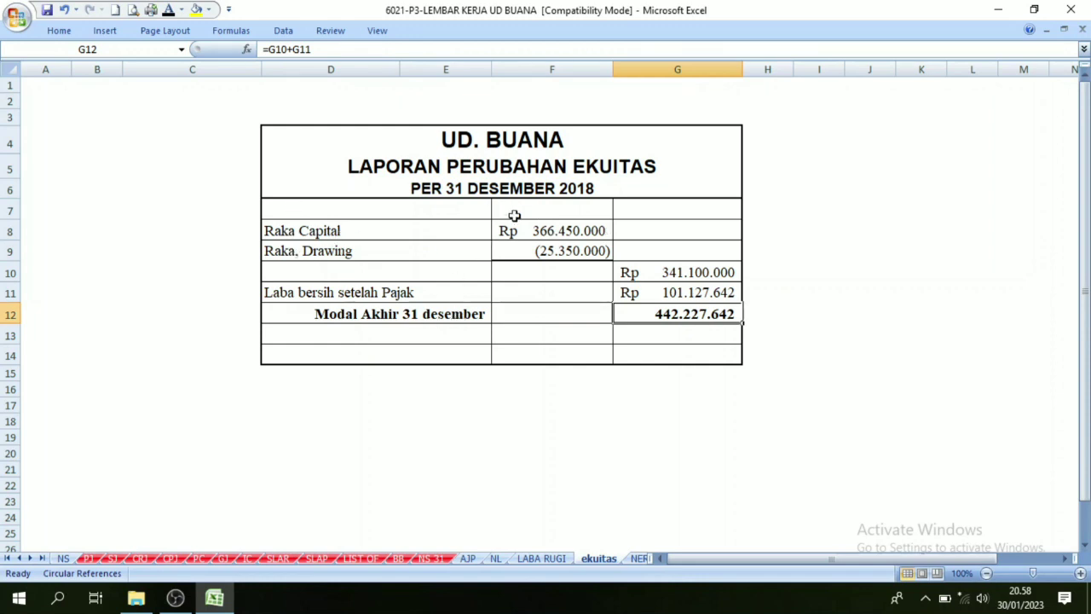
click(284, 230)
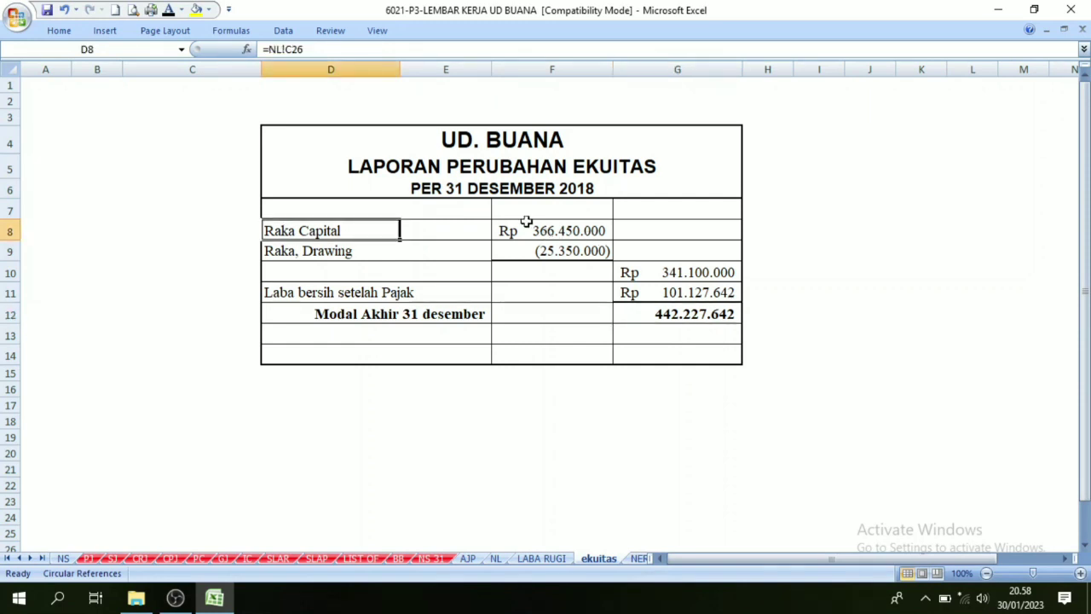
click(280, 253)
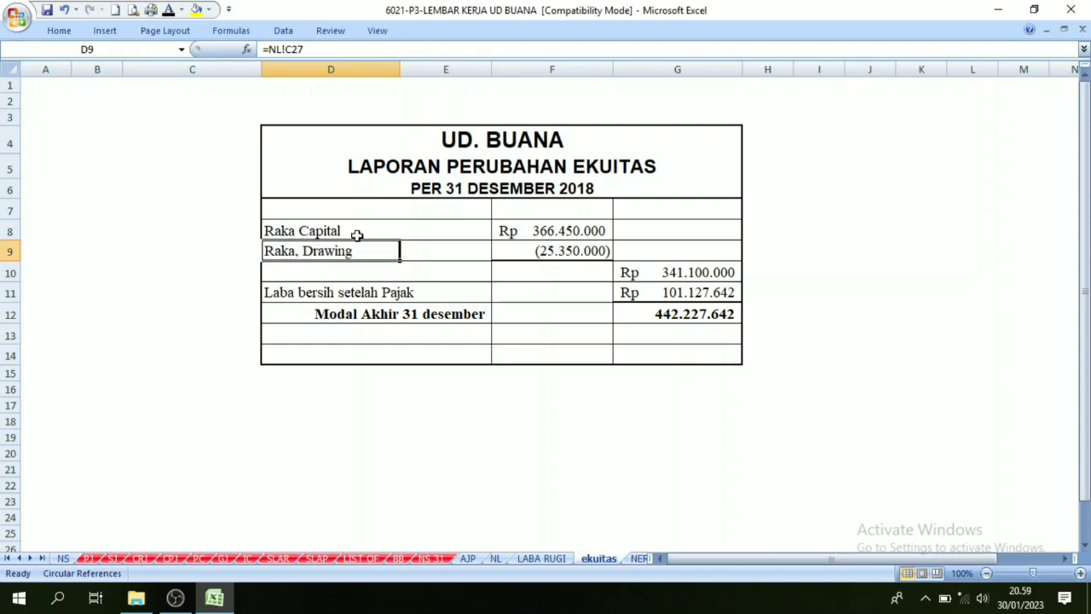
click(300, 236)
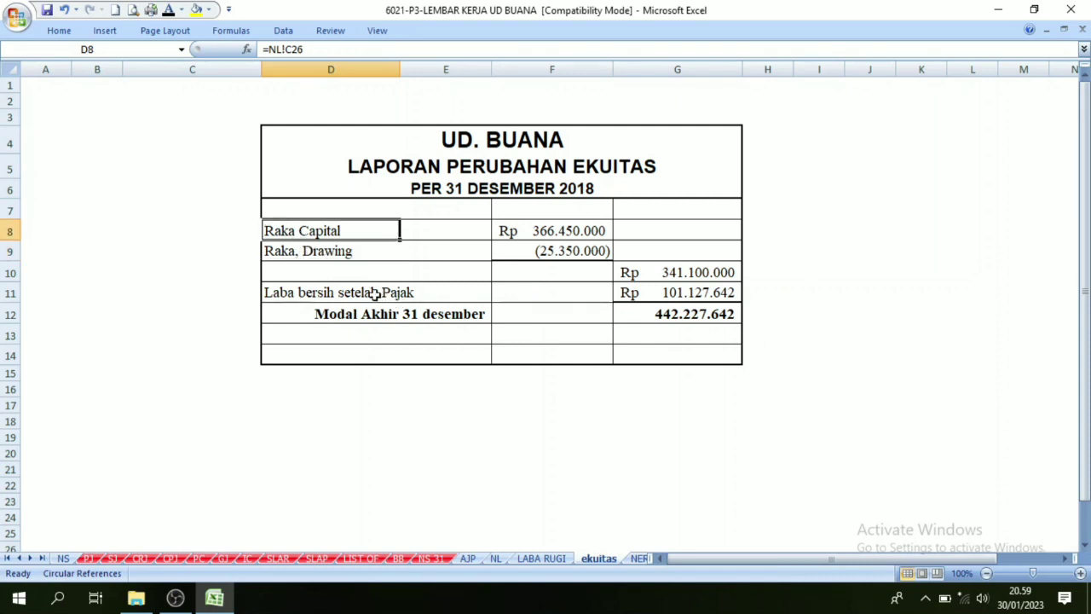
click(317, 294)
click(652, 293)
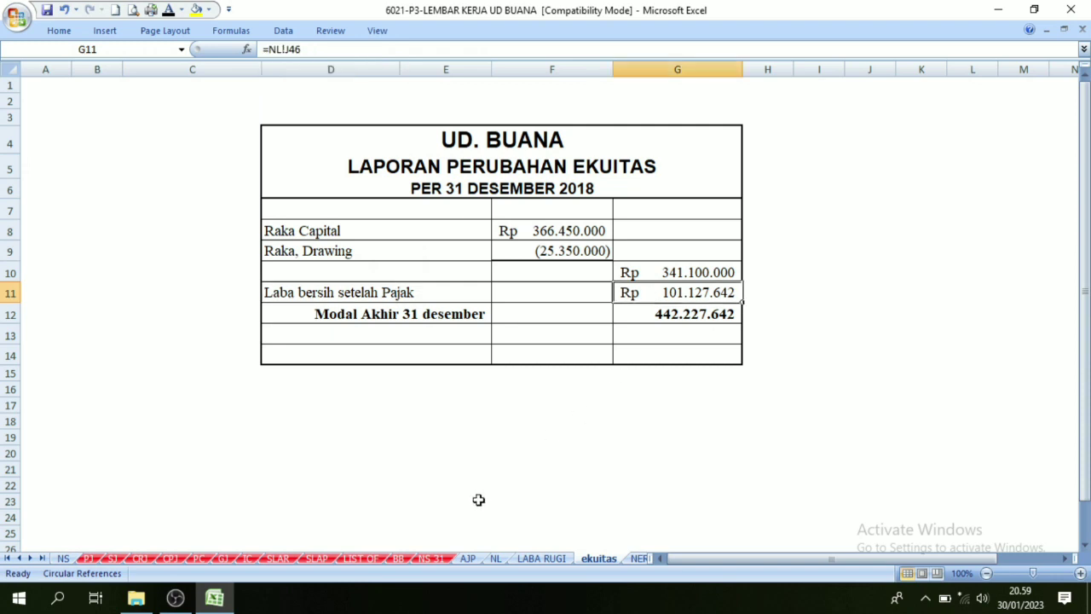
click(531, 556)
click(601, 558)
click(662, 271)
click(816, 300)
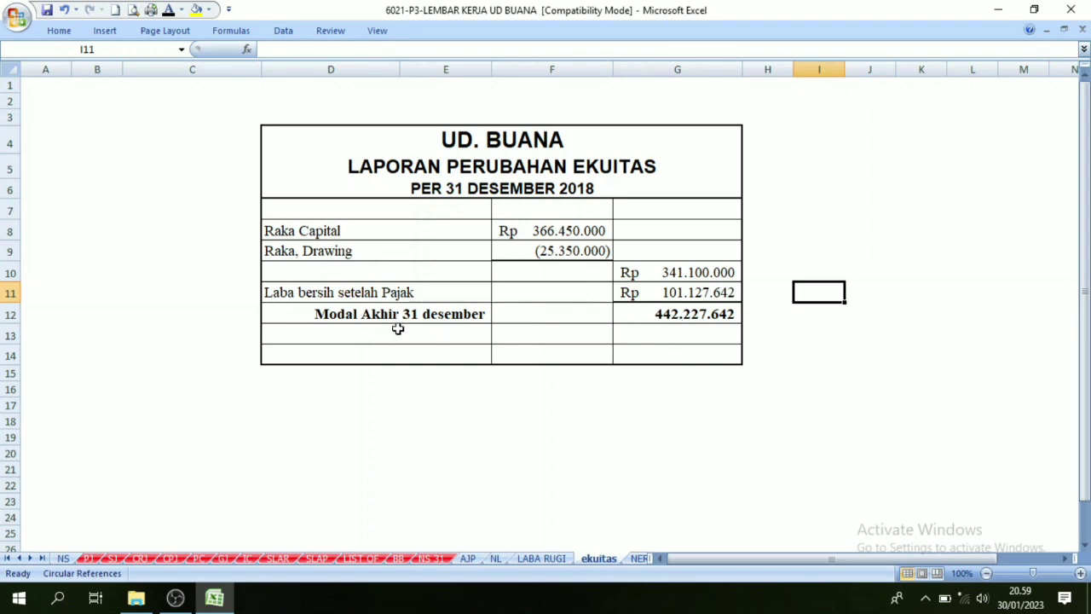
click(446, 312)
click(697, 312)
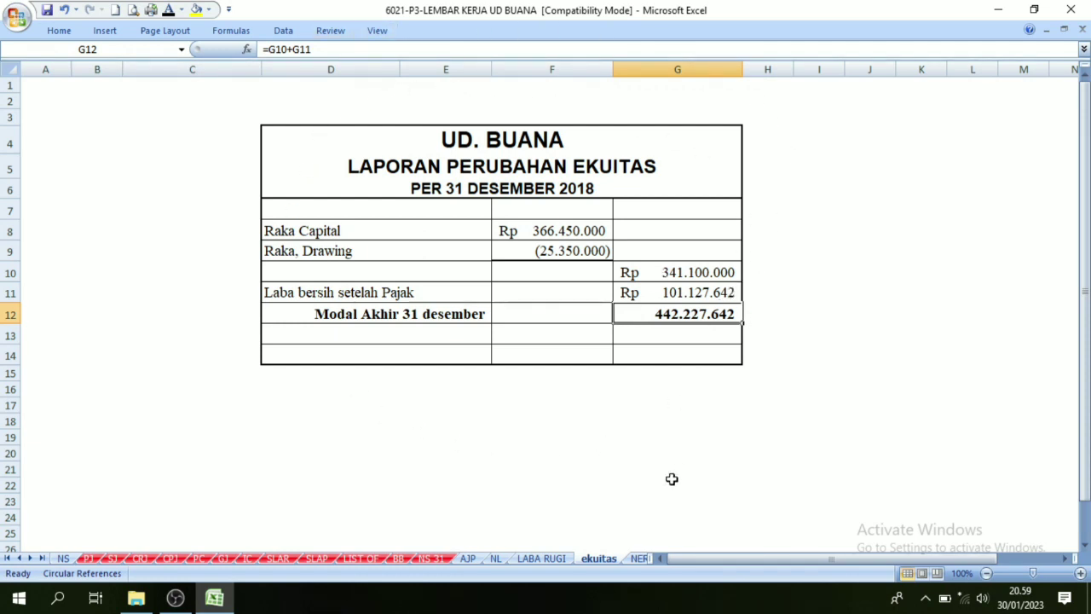
- Open the NERACA sheet and examine the headings on its Aktiva and Passiva sides
click(638, 559)
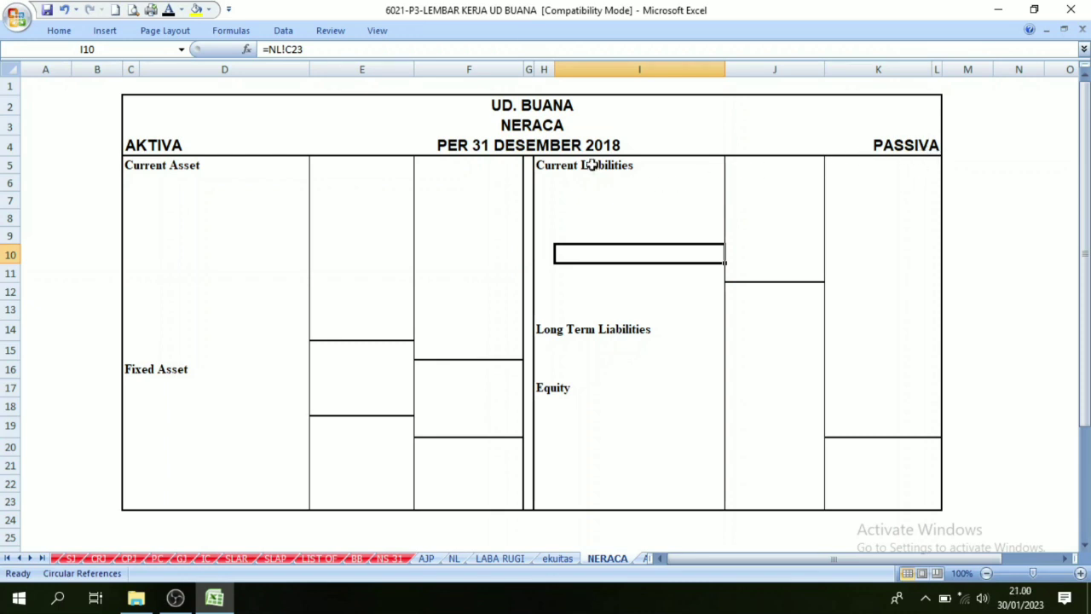
click(553, 167)
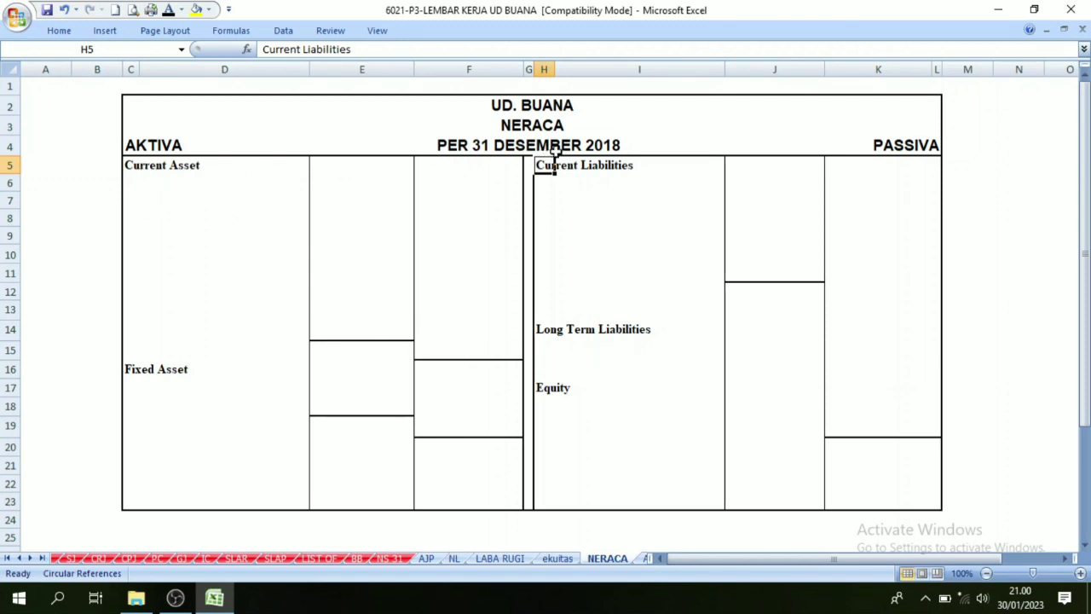
click(233, 212)
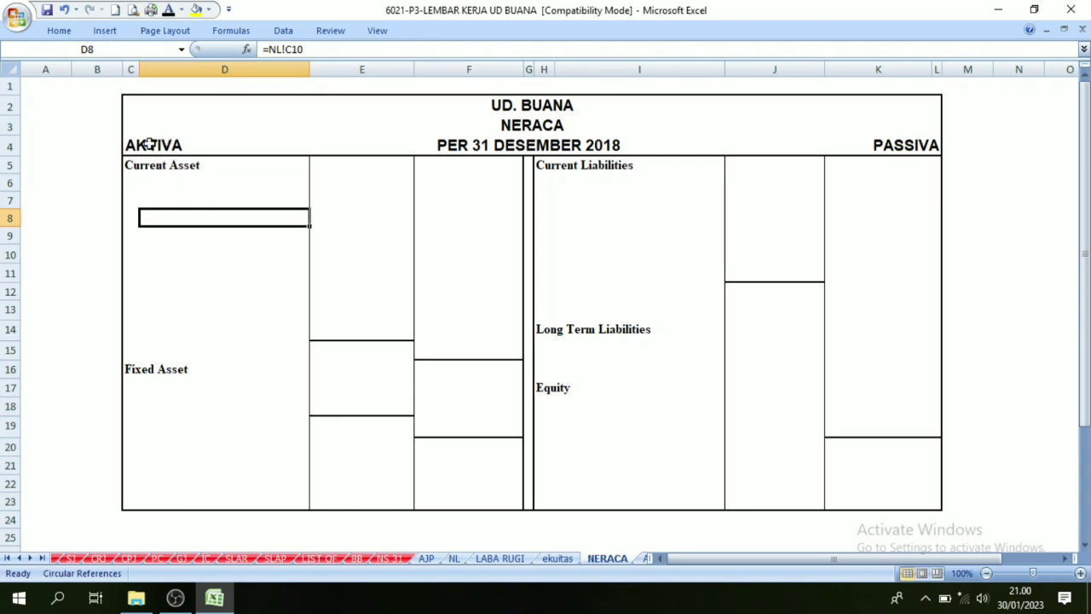
click(150, 144)
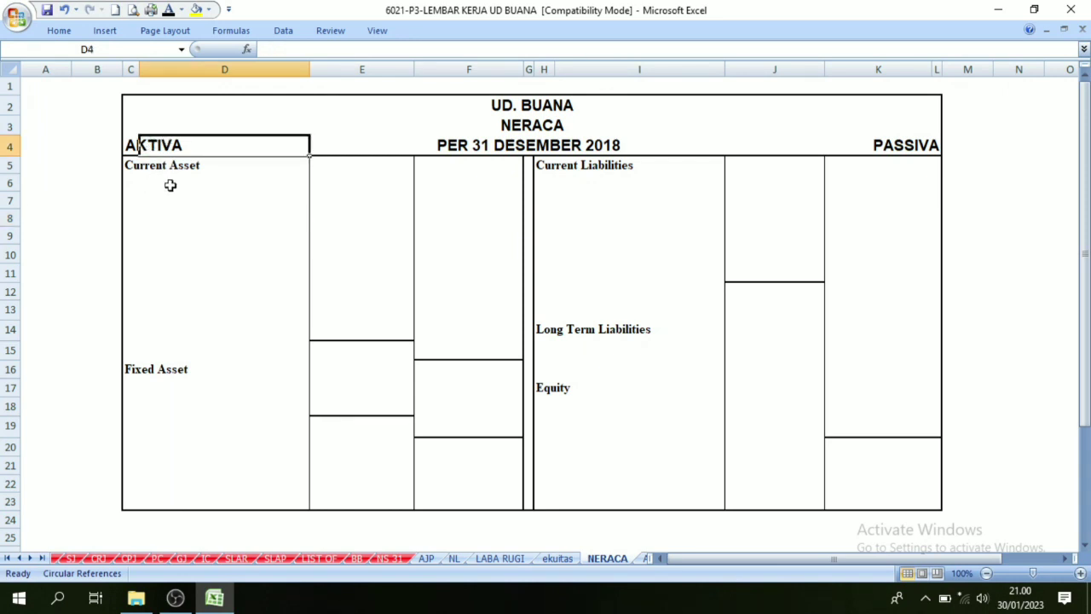
click(133, 146)
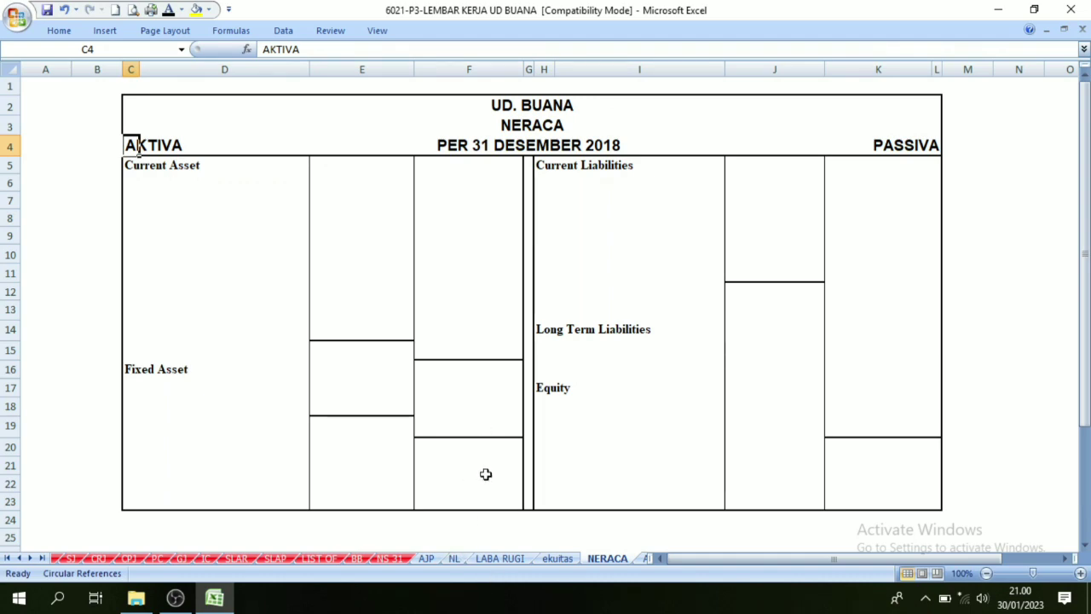
- Examine the Laba Rugi and Neraca column groups of the worksheet on the NL sheet
click(457, 556)
scroll(840, 184, up, 4)
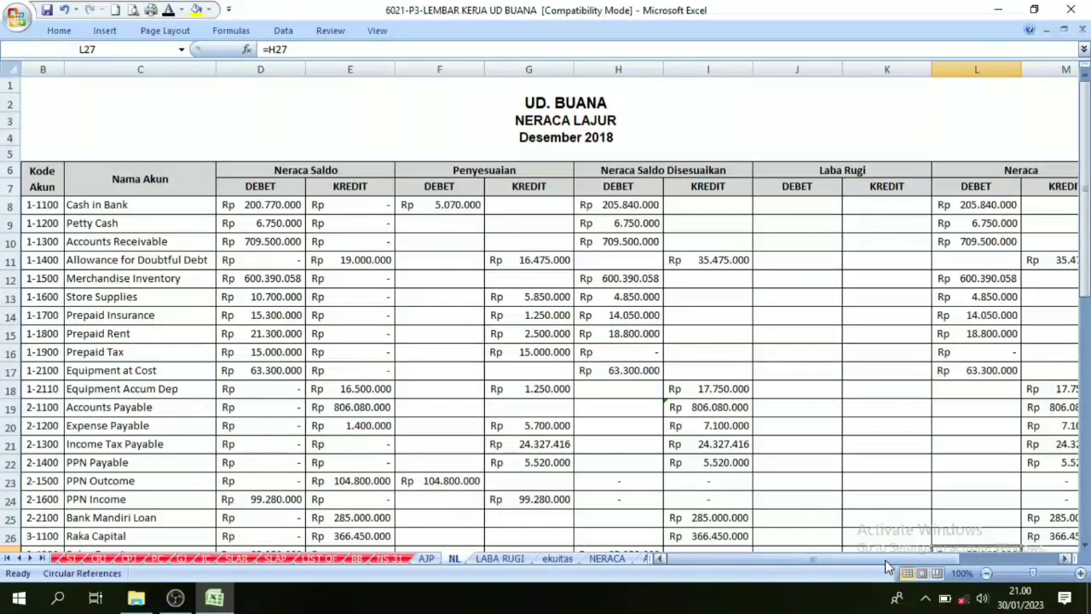
drag(887, 560, 955, 560)
click(680, 170)
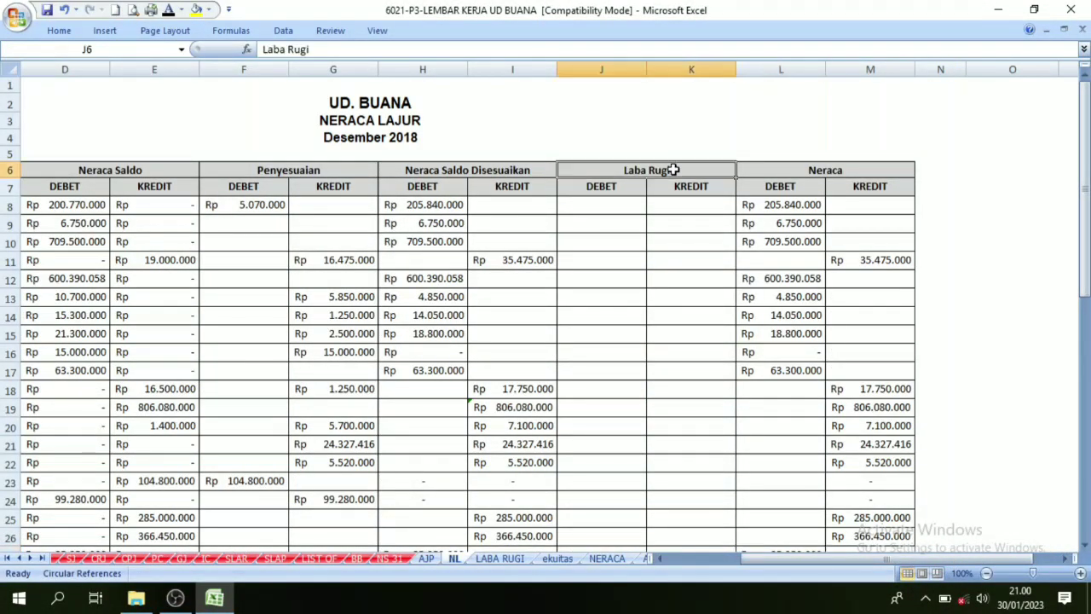
scroll(672, 270, down, 5)
scroll(670, 280, up, 5)
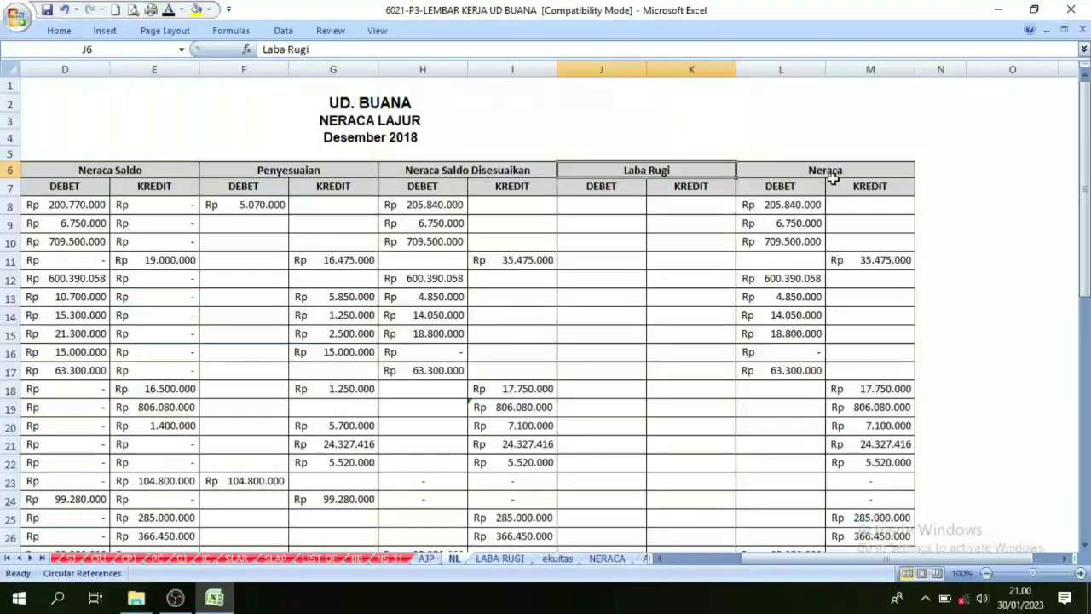
click(832, 155)
click(828, 170)
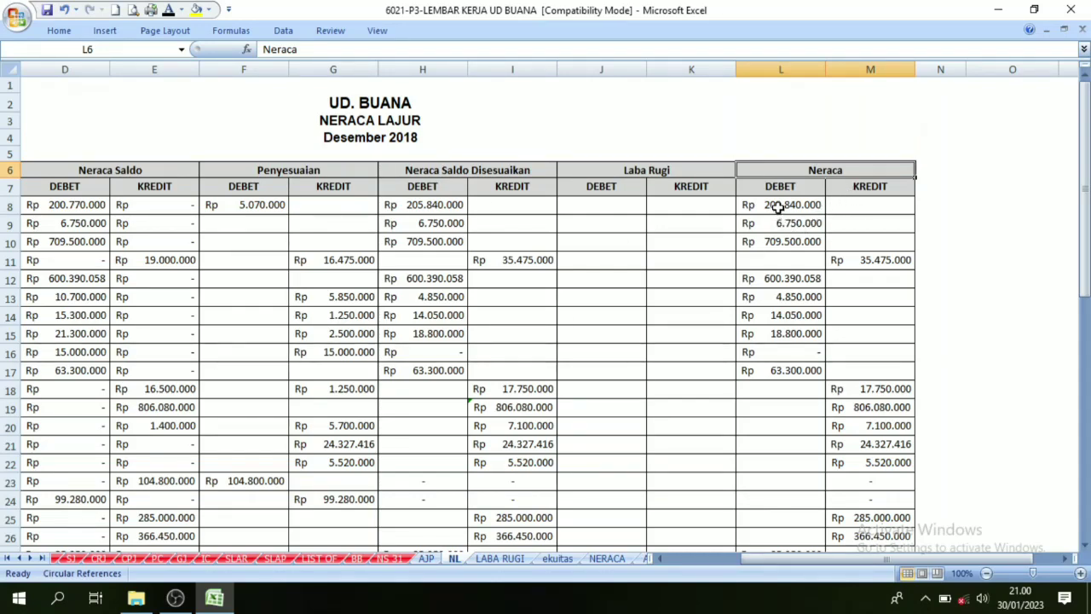
- Apply the standard green font colour to the Neraca debit and credit amounts in L8:M26
drag(778, 208, 864, 362)
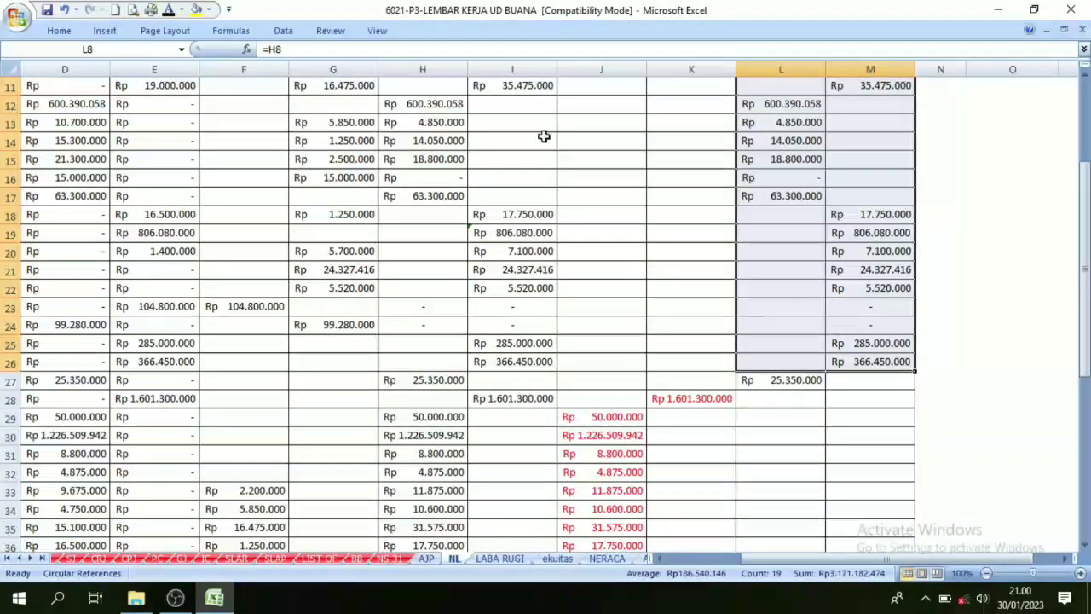
click(180, 10)
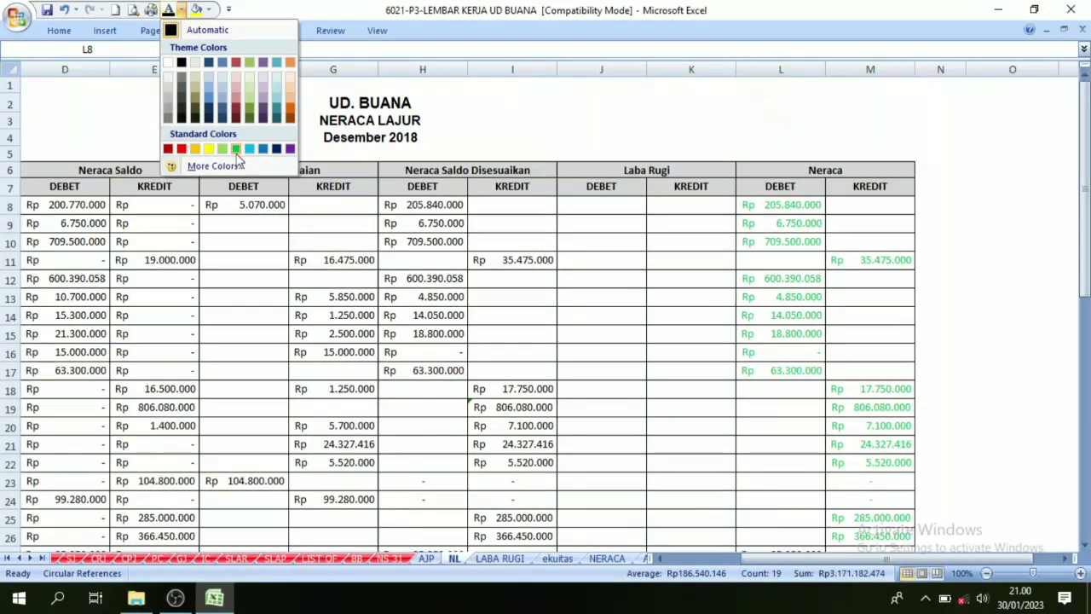
click(235, 149)
click(843, 426)
scroll(801, 388, down, 2)
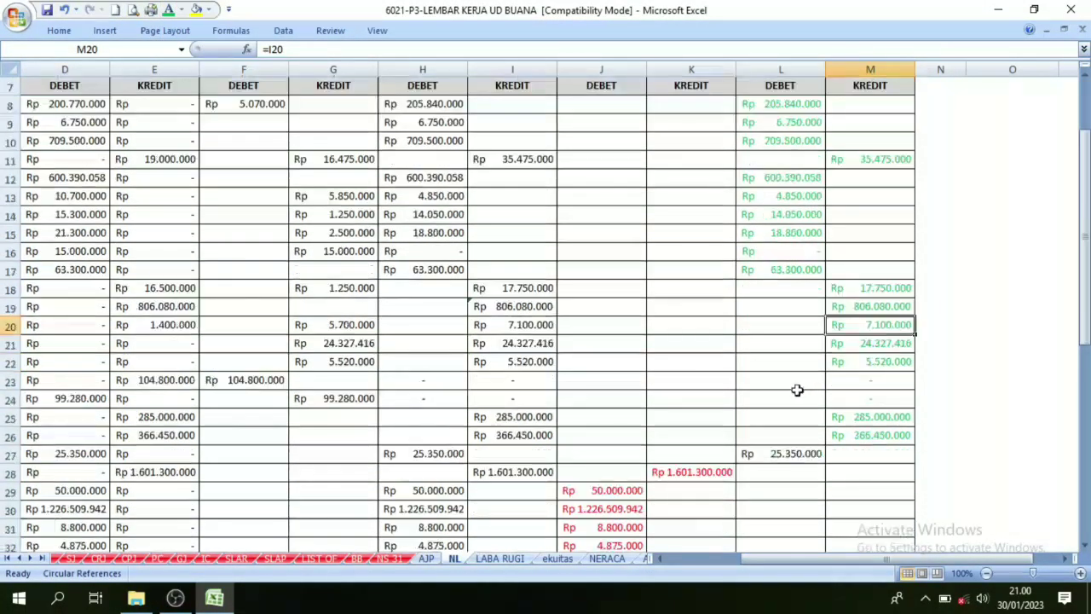
scroll(796, 390, up, 2)
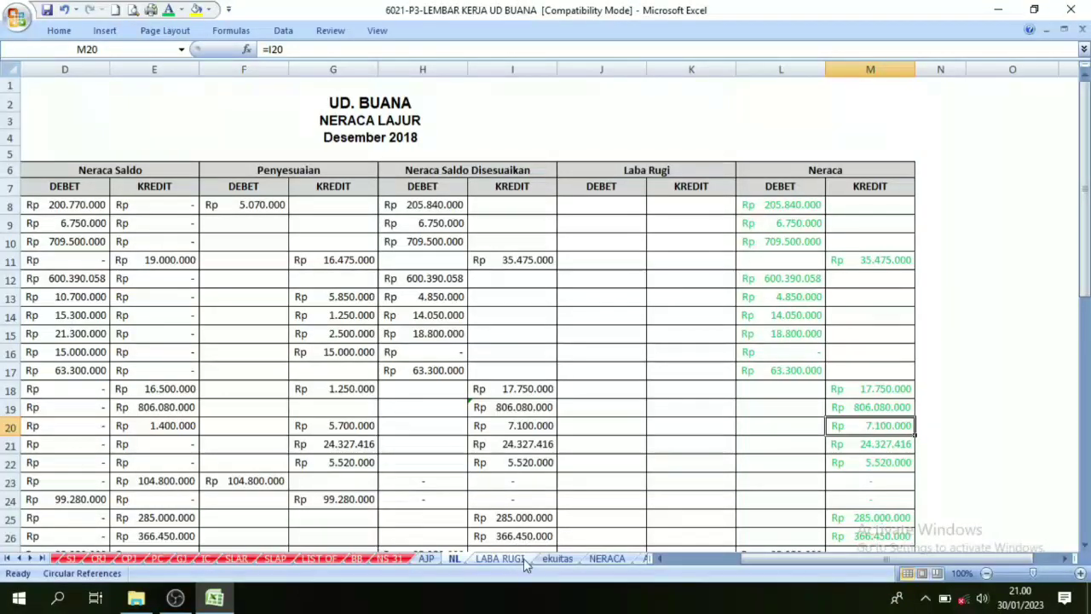
- Examine the Current Asset section on the Aktiva side of the NERACA sheet
click(606, 558)
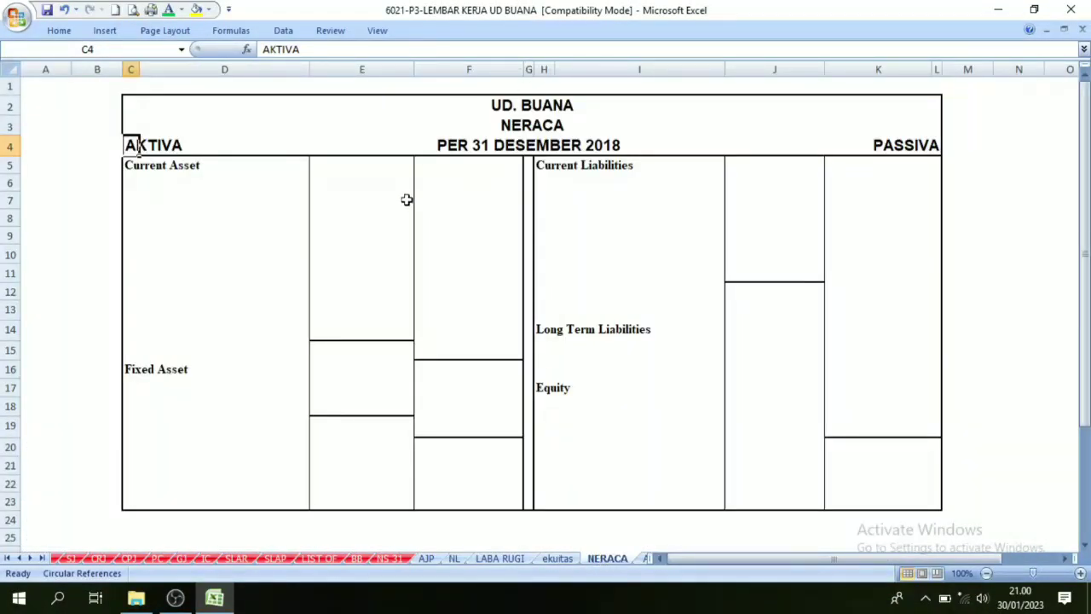
click(158, 219)
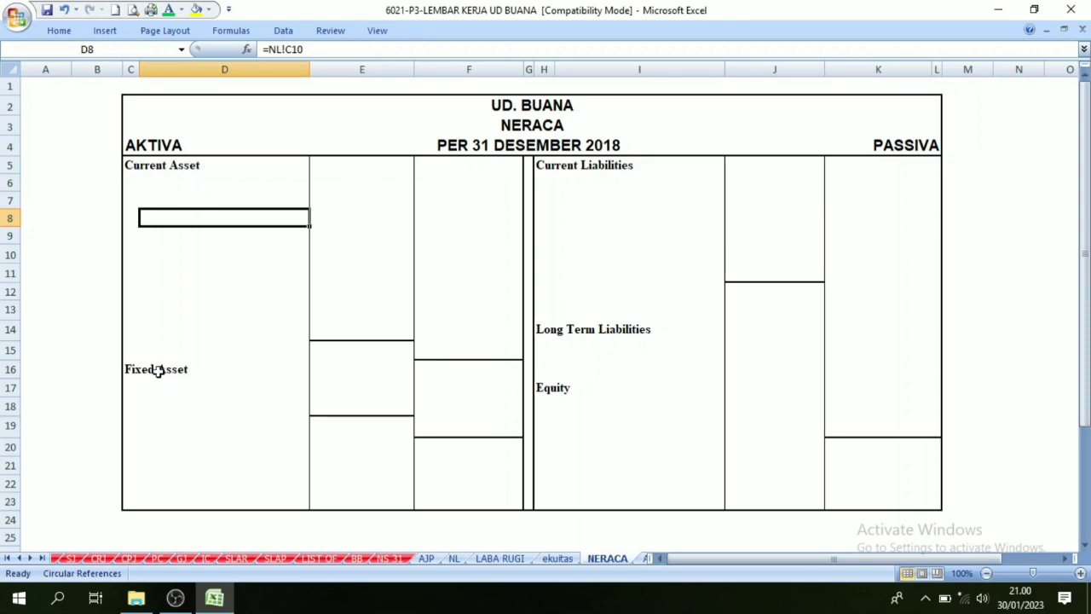
click(162, 168)
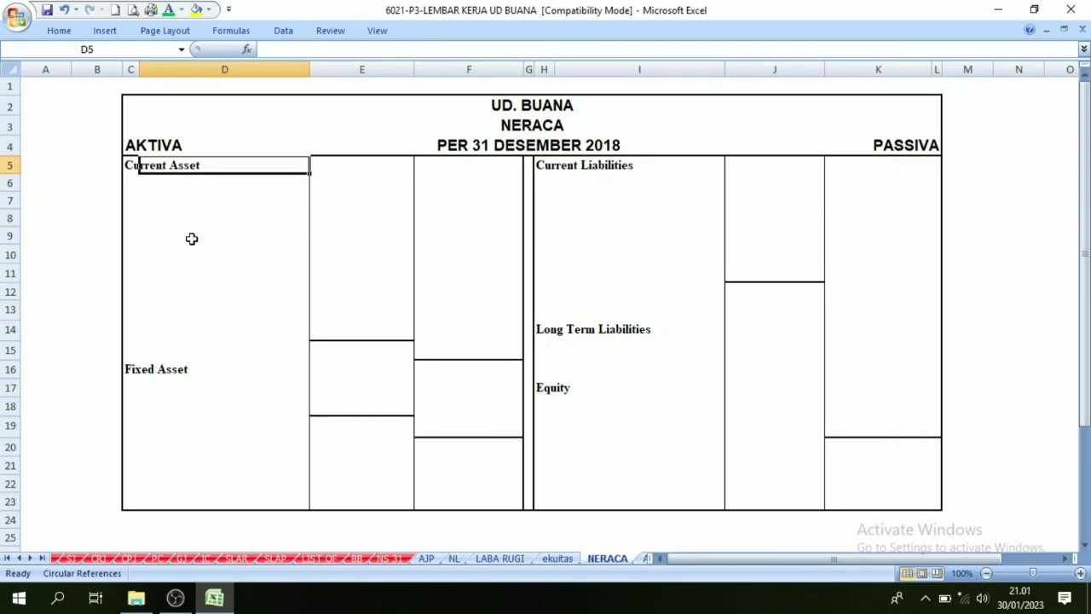
- Apply the green font colour to the asset account codes and names in B8:C18 of the NL sheet
click(426, 558)
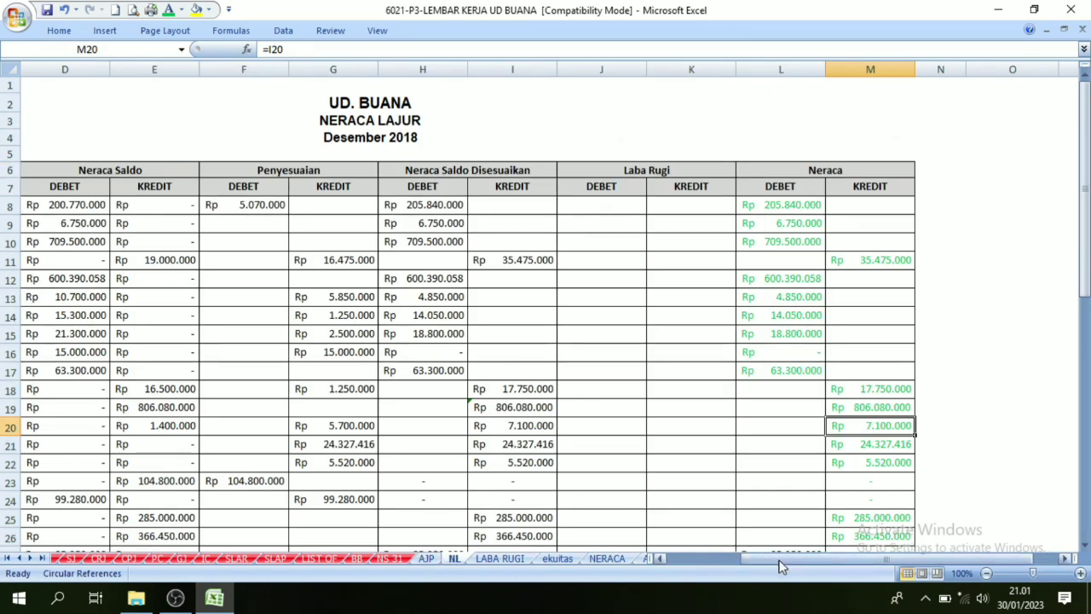
drag(771, 558, 697, 560)
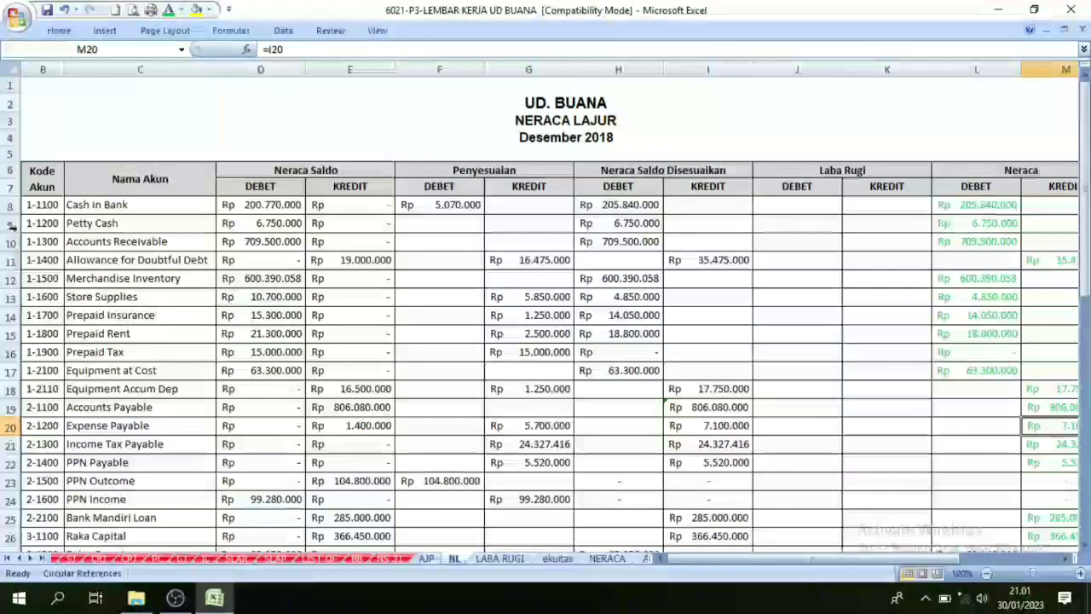
drag(28, 202, 73, 388)
click(171, 11)
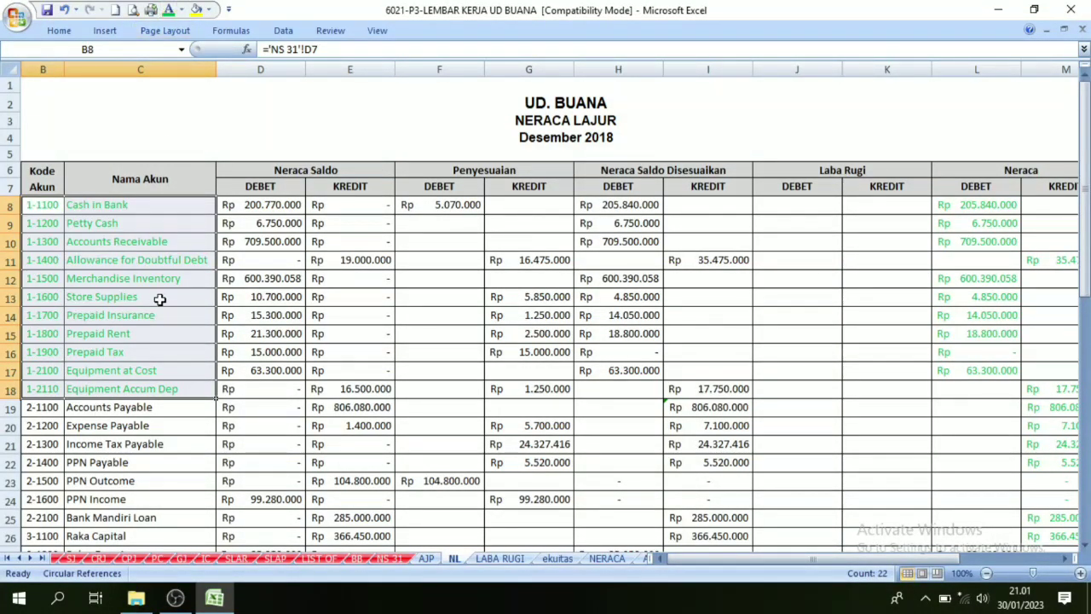
click(157, 298)
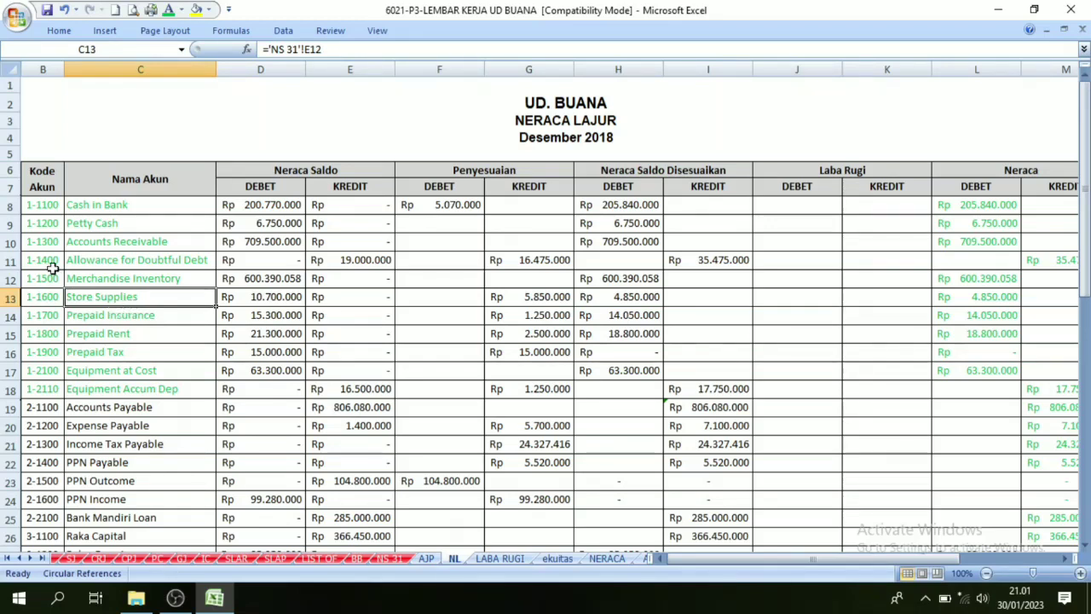
- Apply the standard red font colour to the current asset account codes in B8:B16 of the NL sheet
click(30, 205)
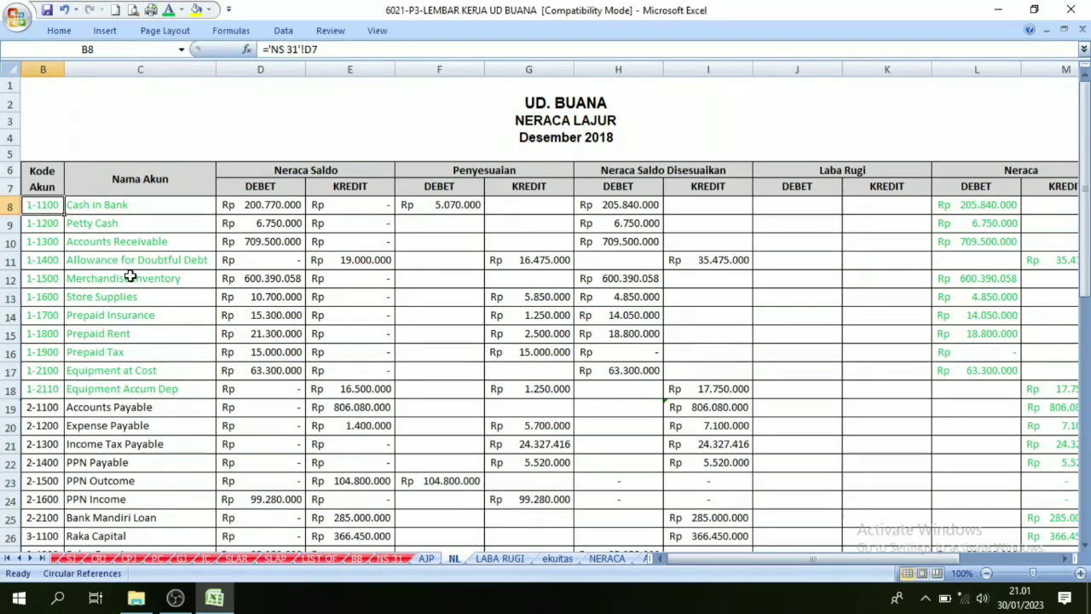
drag(30, 204, 49, 349)
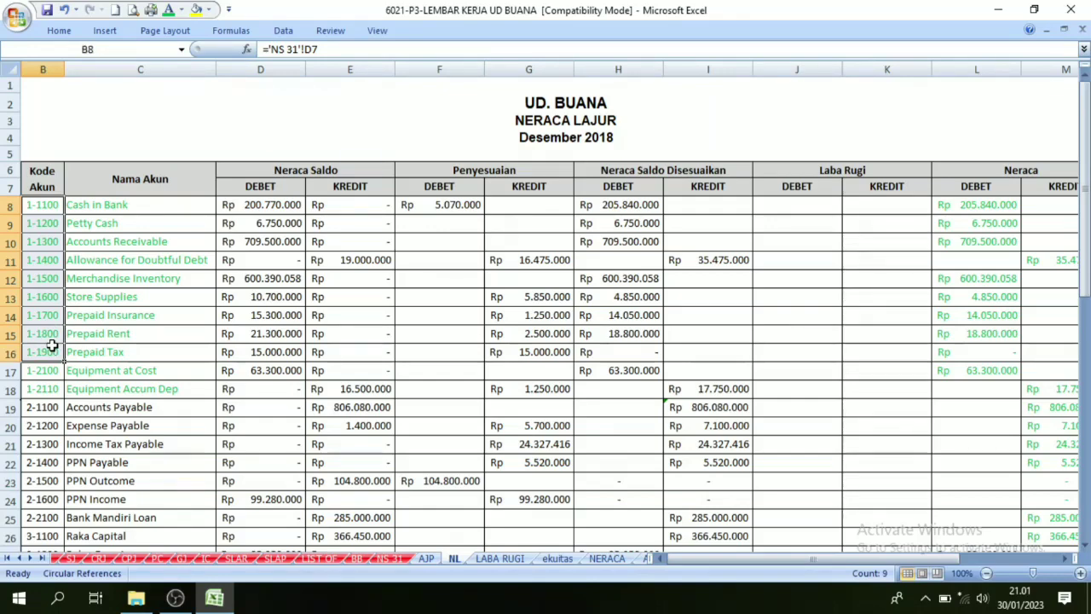
click(181, 9)
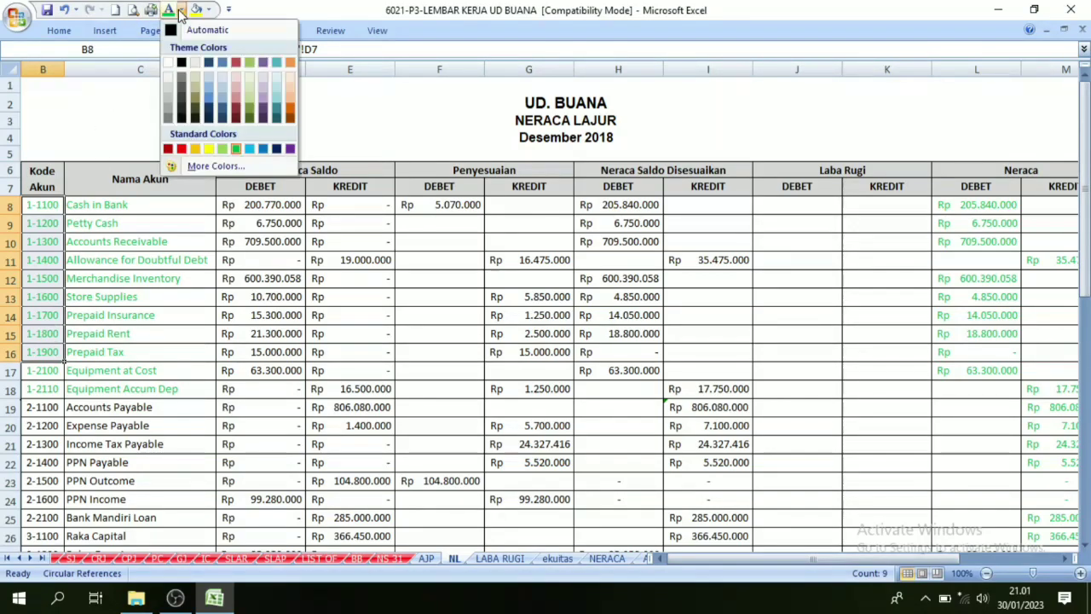
click(180, 149)
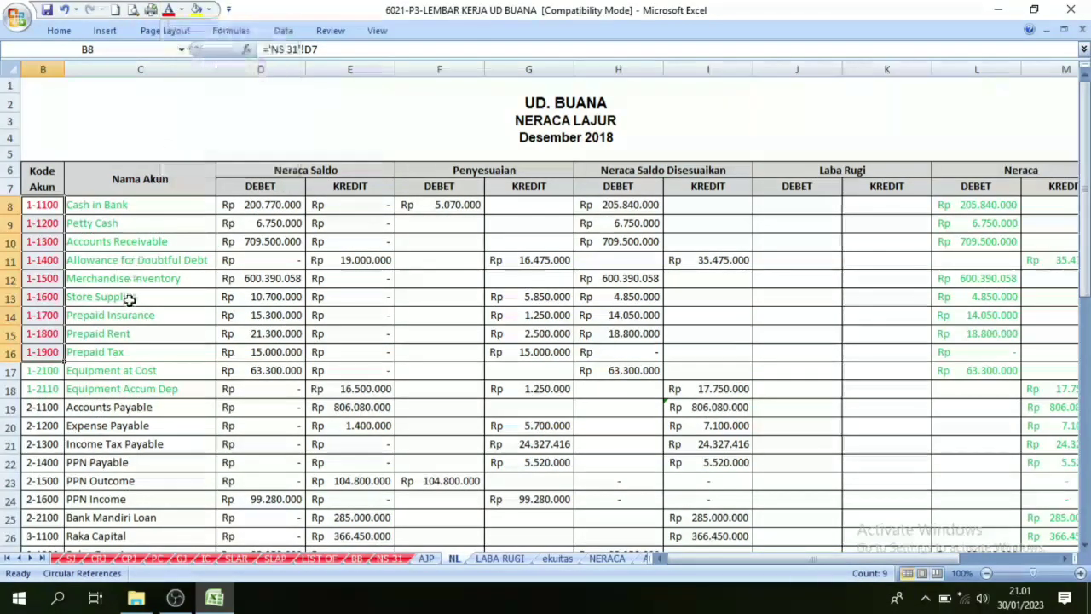
click(139, 298)
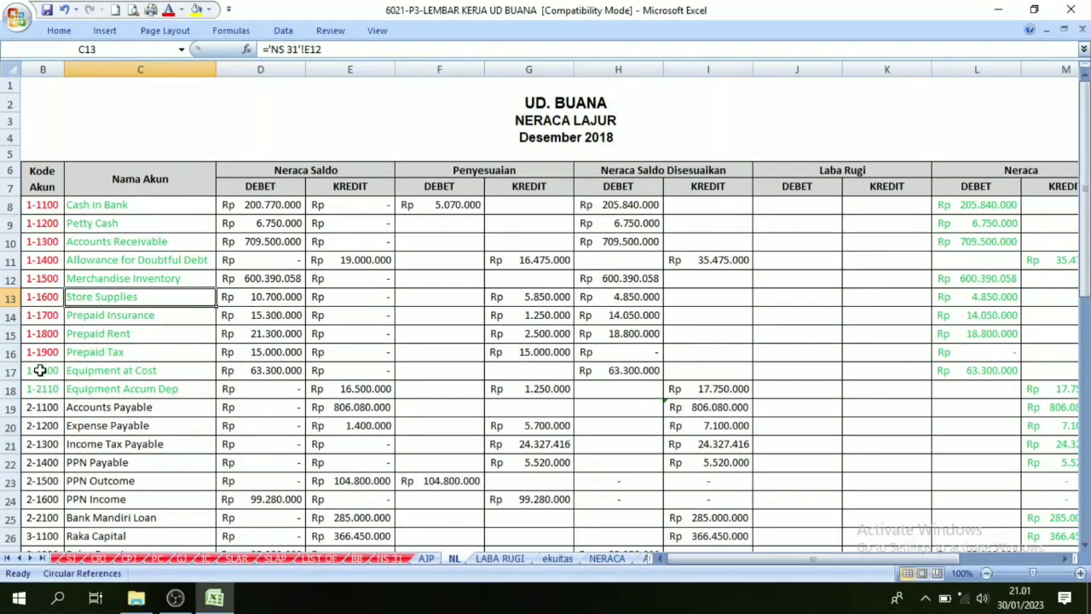
- Compare the fixed asset codes in B17:B18 and the current asset accounts in B8:C16 of NL with the NERACA sheet's Current Asset section
click(47, 370)
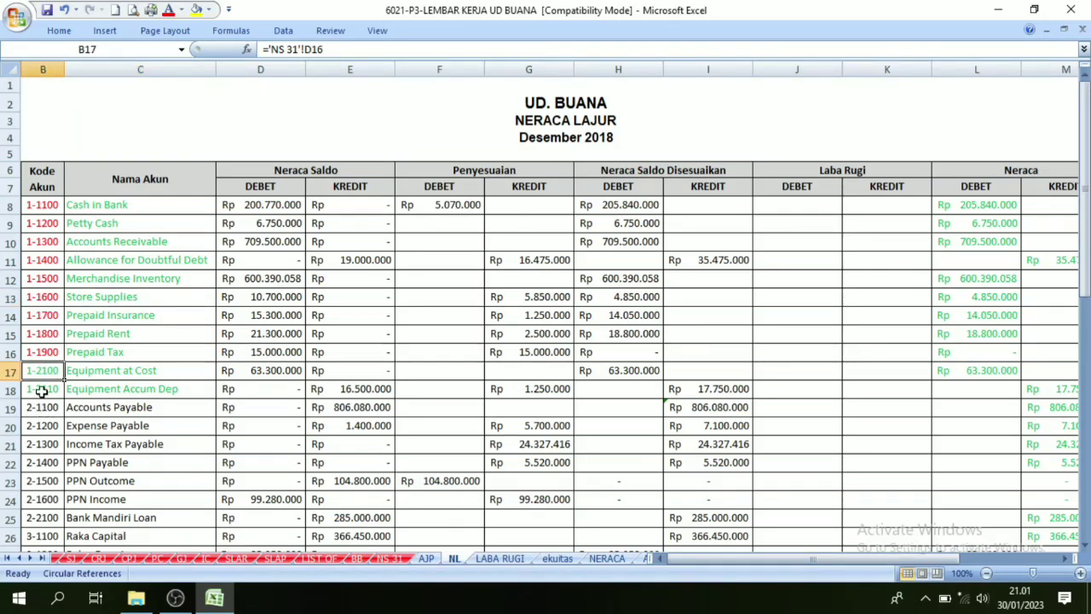
drag(39, 370, 39, 388)
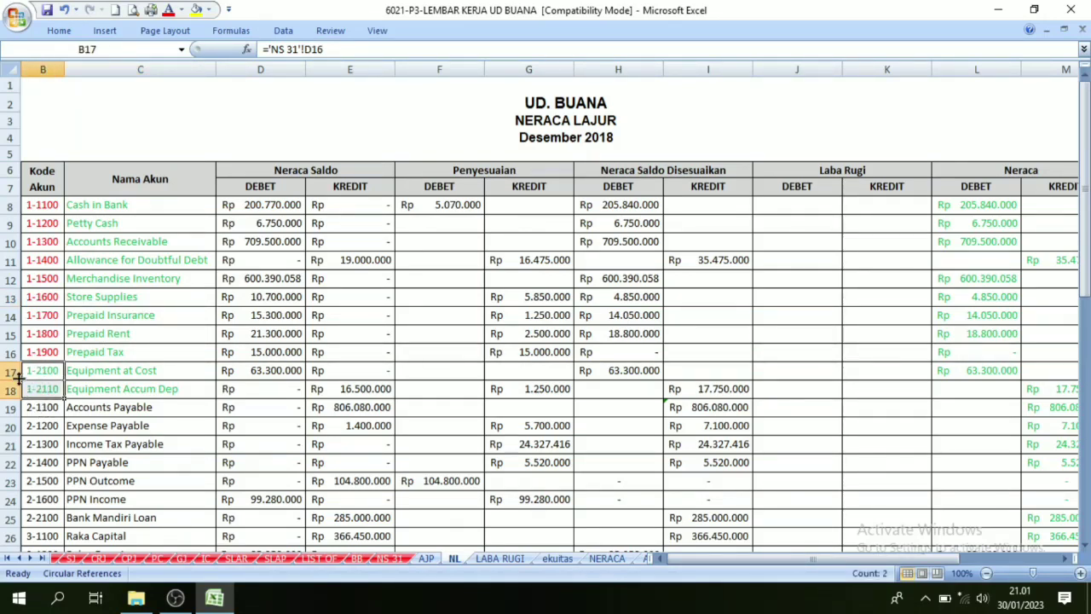
click(608, 558)
click(167, 233)
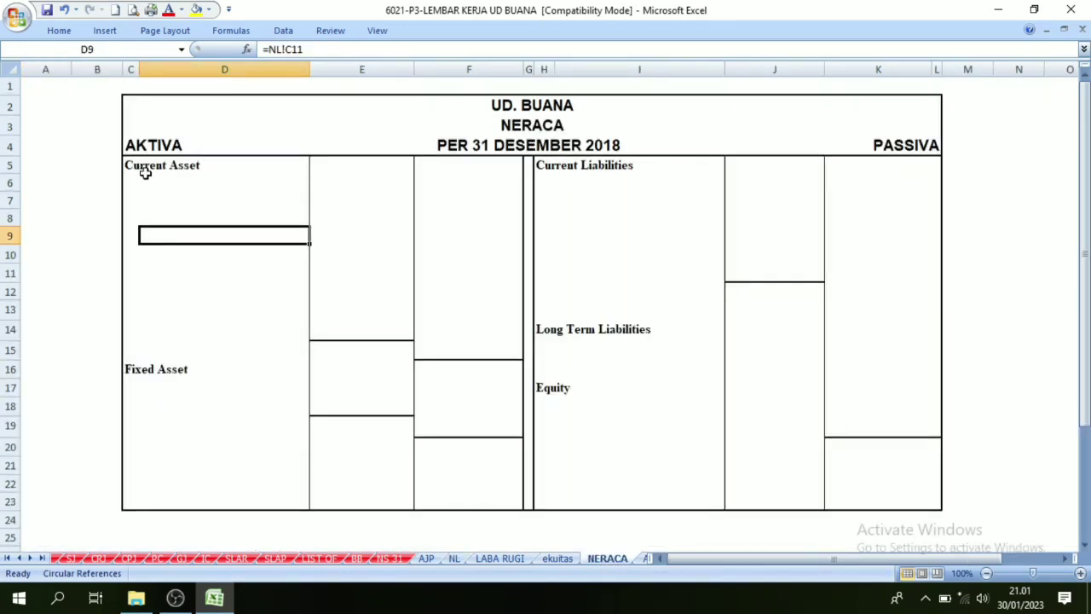
drag(146, 173, 169, 181)
click(171, 215)
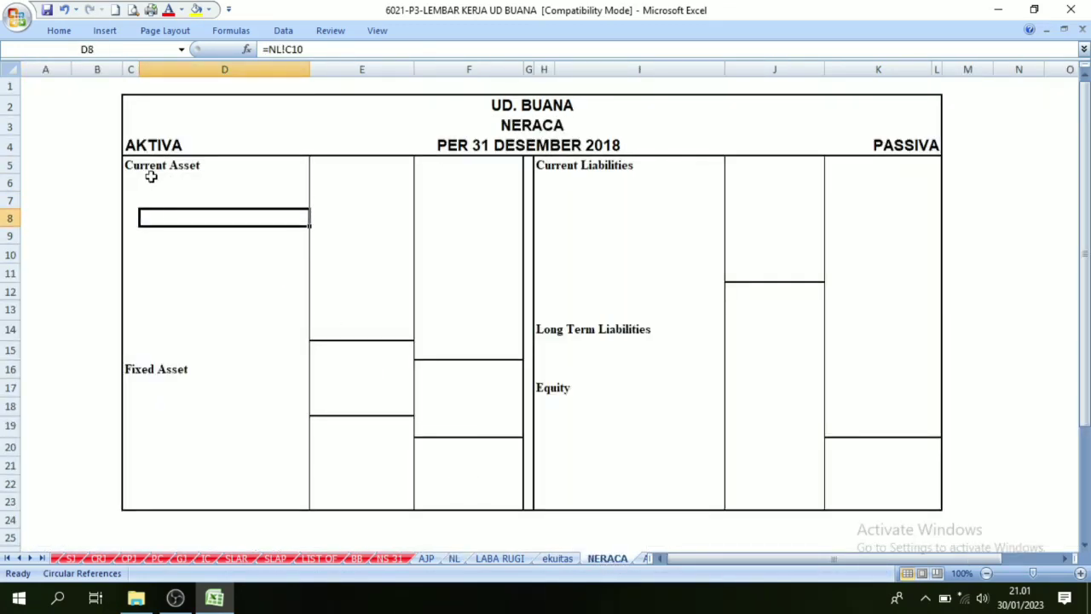
click(454, 558)
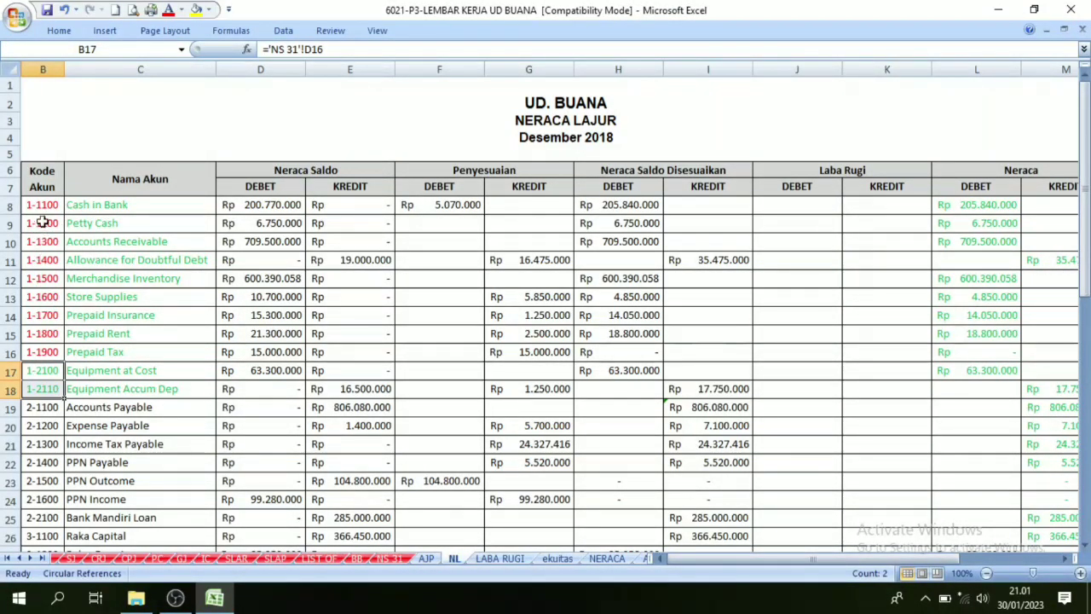
click(42, 206)
drag(43, 205, 65, 352)
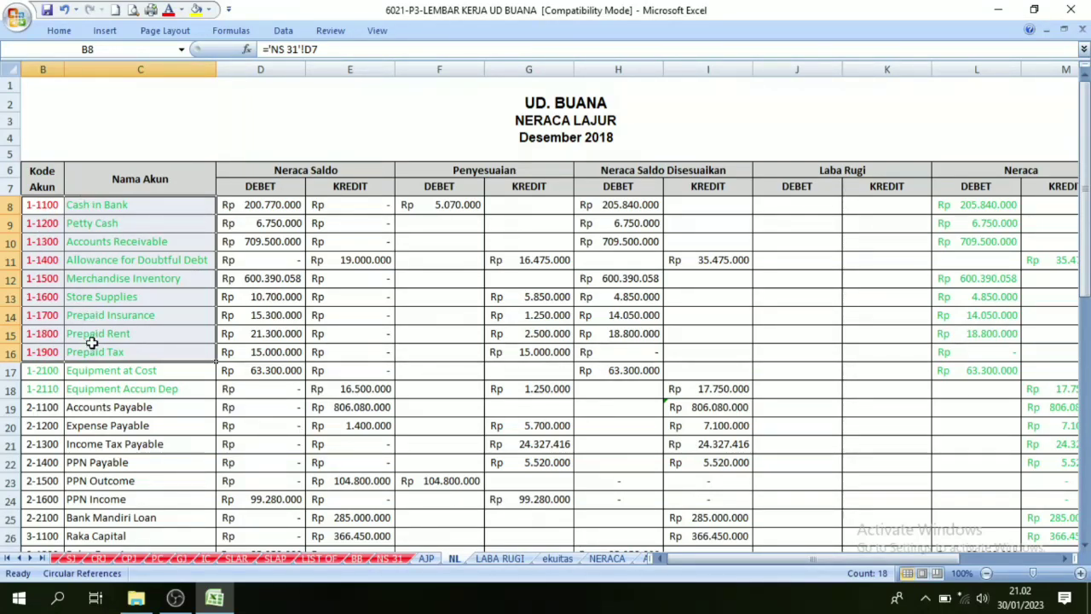
- Reveal the hidden current asset account names in C6:D14 of the NERACA sheet by applying the Automatic font colour
click(606, 558)
drag(140, 179, 185, 323)
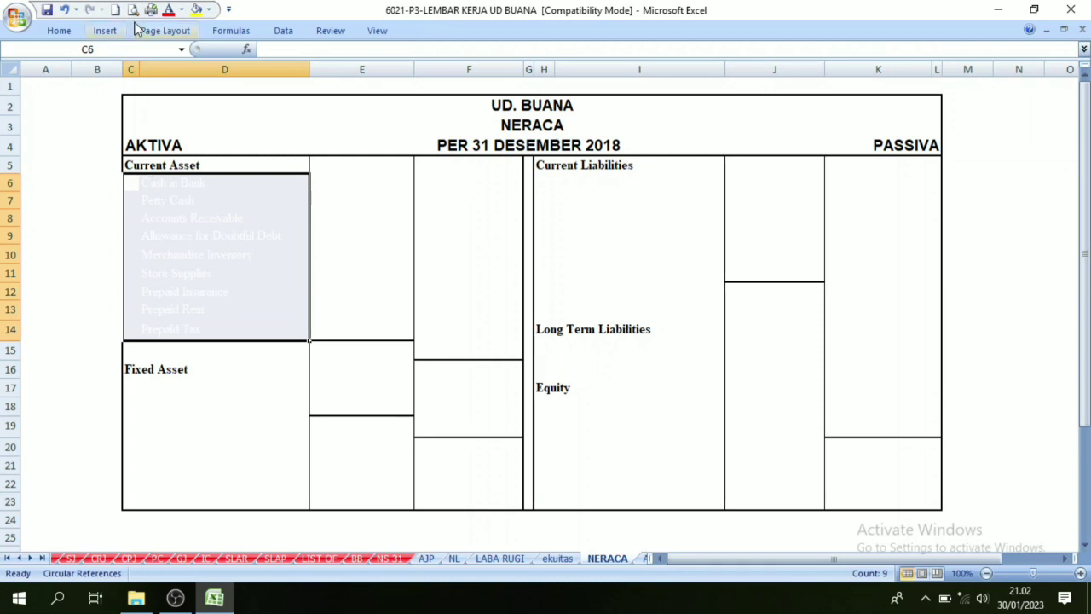
click(169, 10)
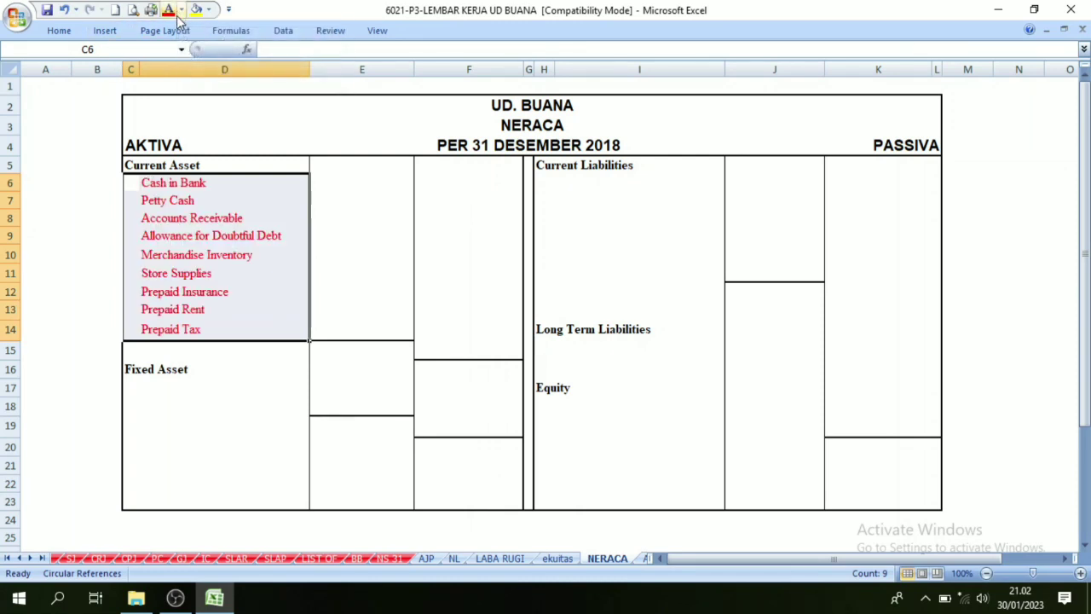
click(181, 9)
click(182, 33)
click(194, 310)
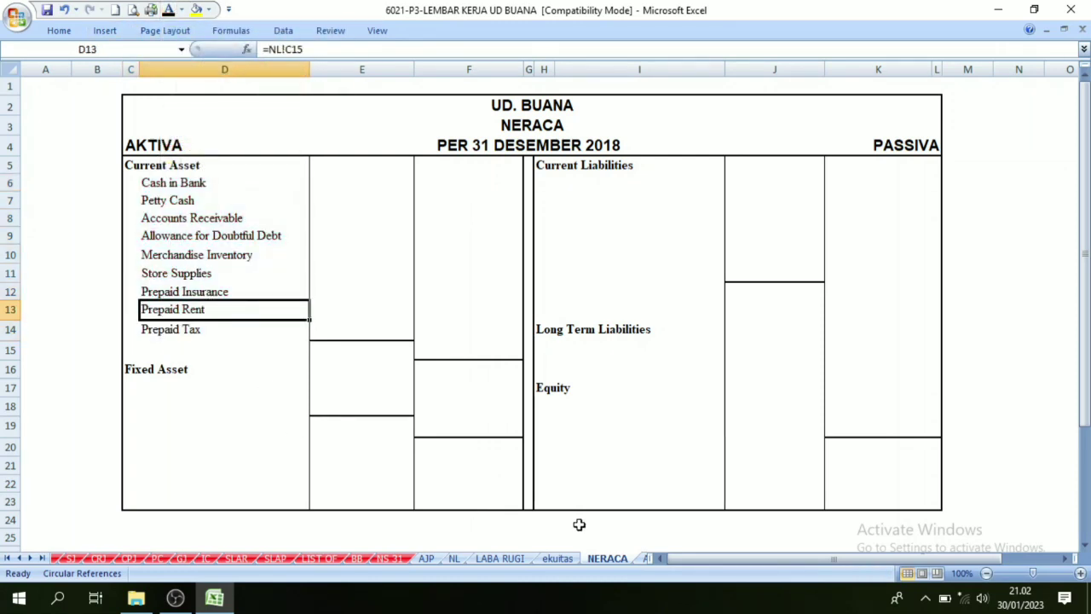
- Check the equipment accounts in B17:C18 of NL and apply the black font colour to the Fixed Asset names in C17:D18 of NERACA
click(453, 558)
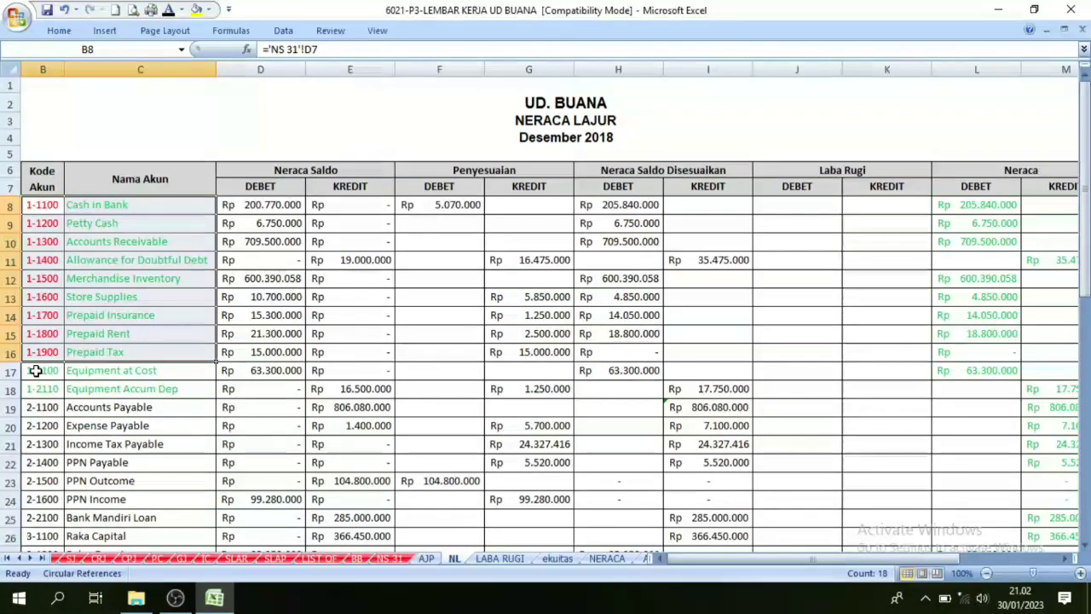
click(34, 375)
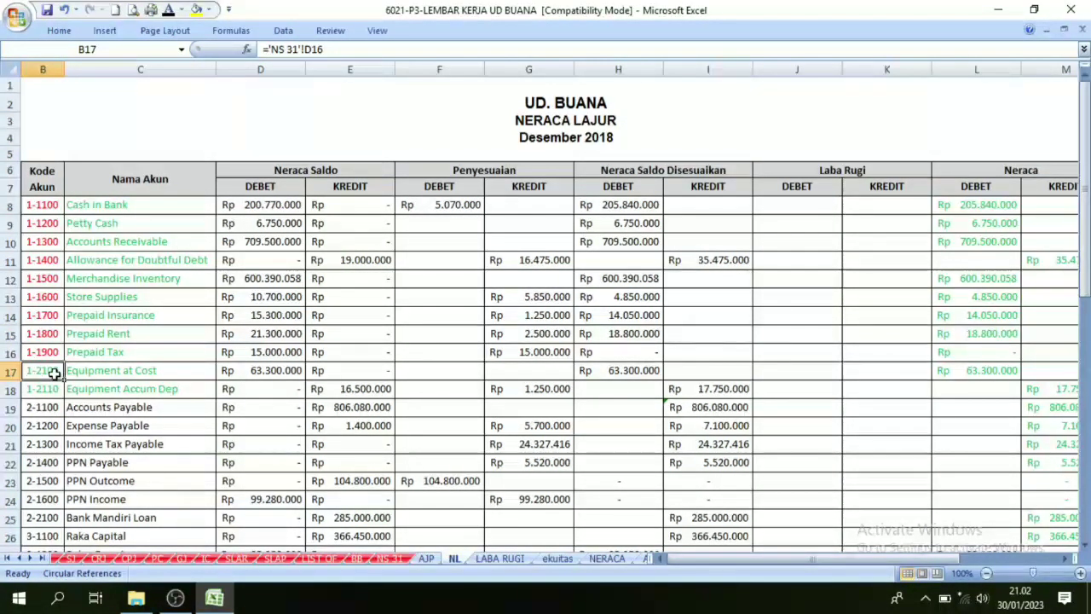
drag(37, 369, 38, 392)
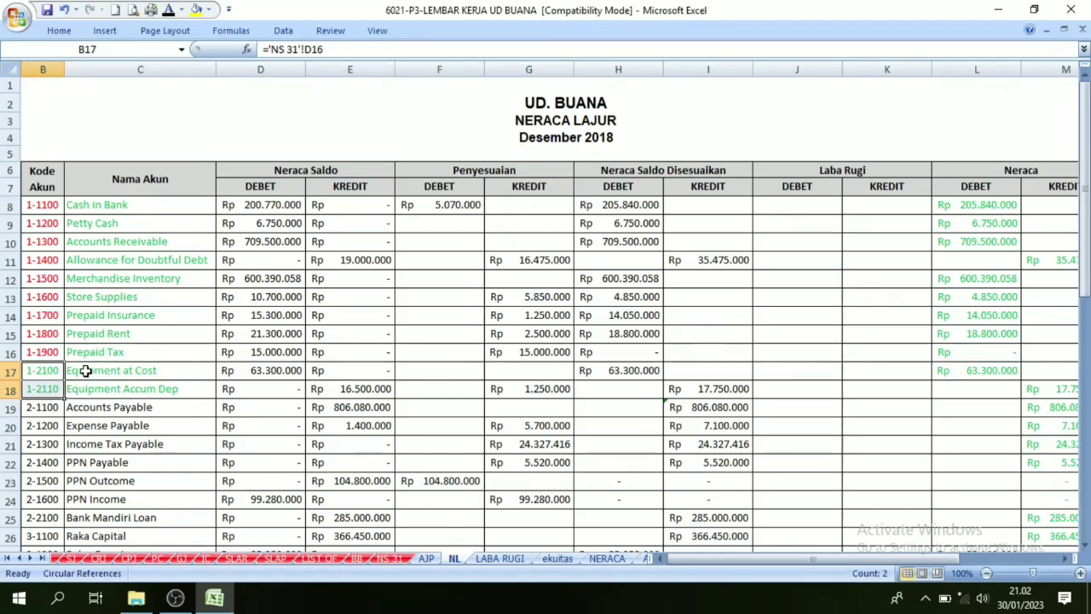
drag(95, 374, 94, 392)
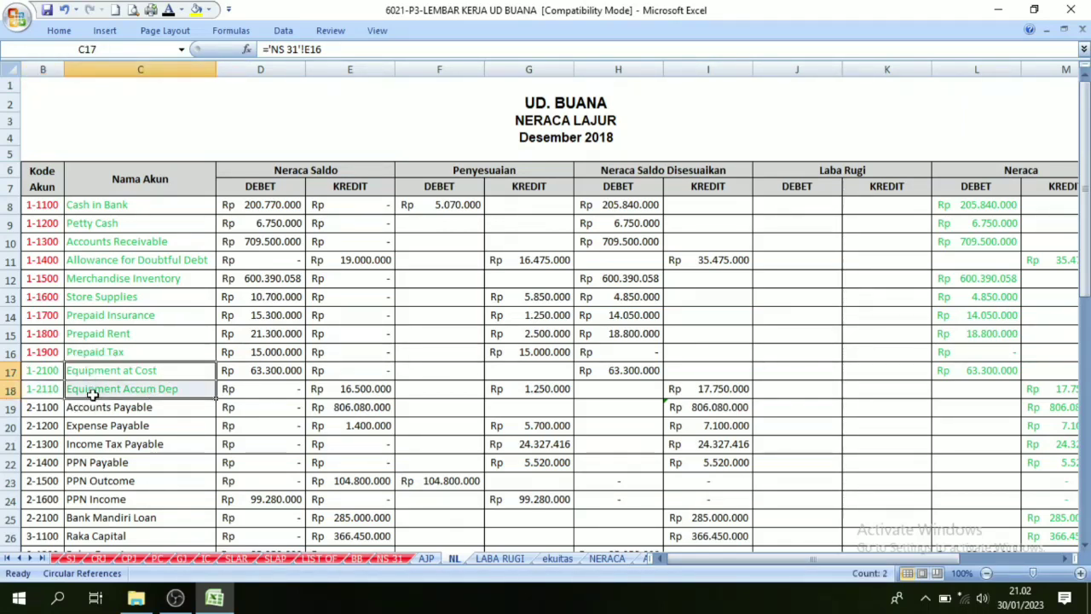
click(603, 557)
drag(139, 384, 198, 410)
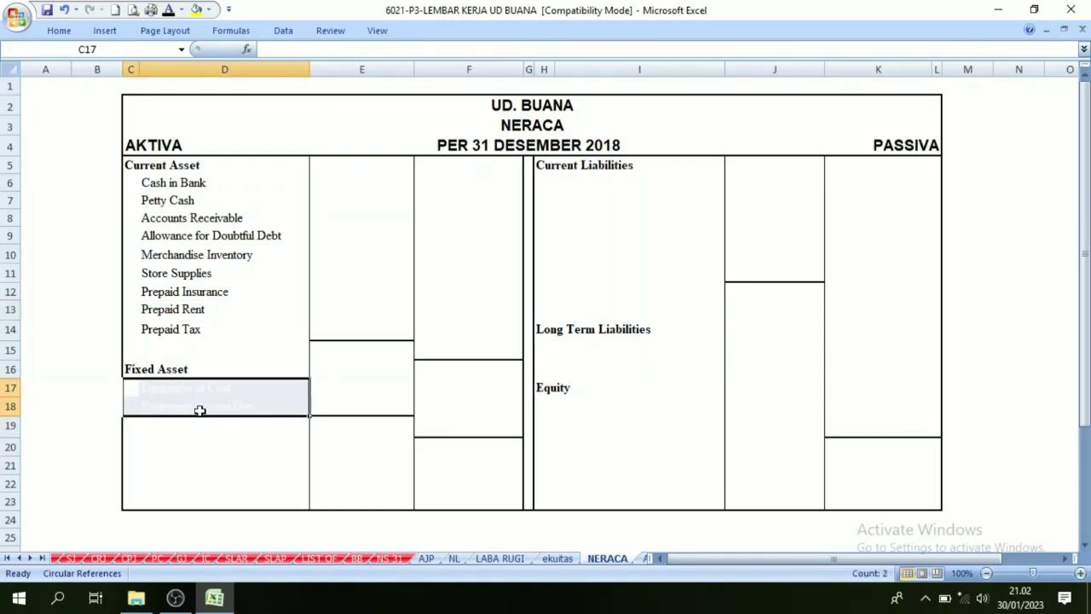
click(169, 10)
click(243, 388)
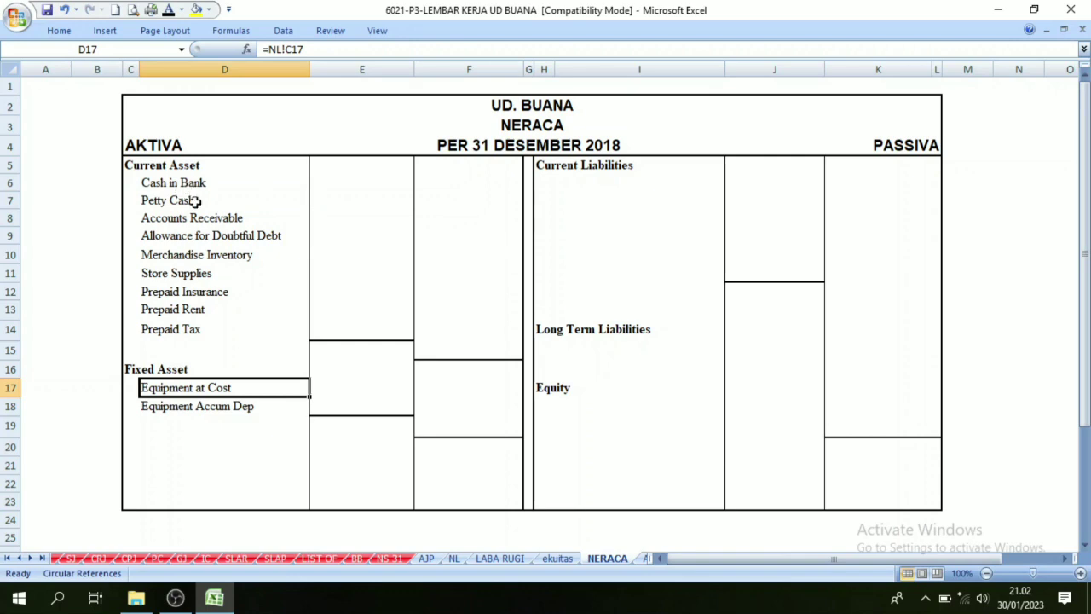
- Examine the Neraca debit and credit amounts of the current asset accounts in L8:M16 of the NL sheet
click(453, 558)
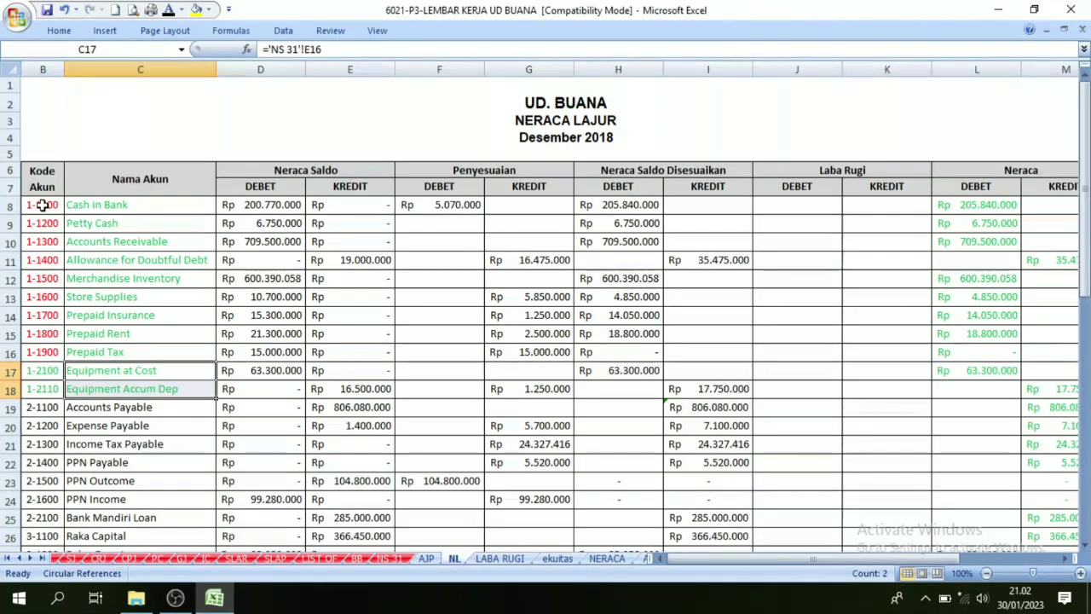
drag(41, 204, 184, 356)
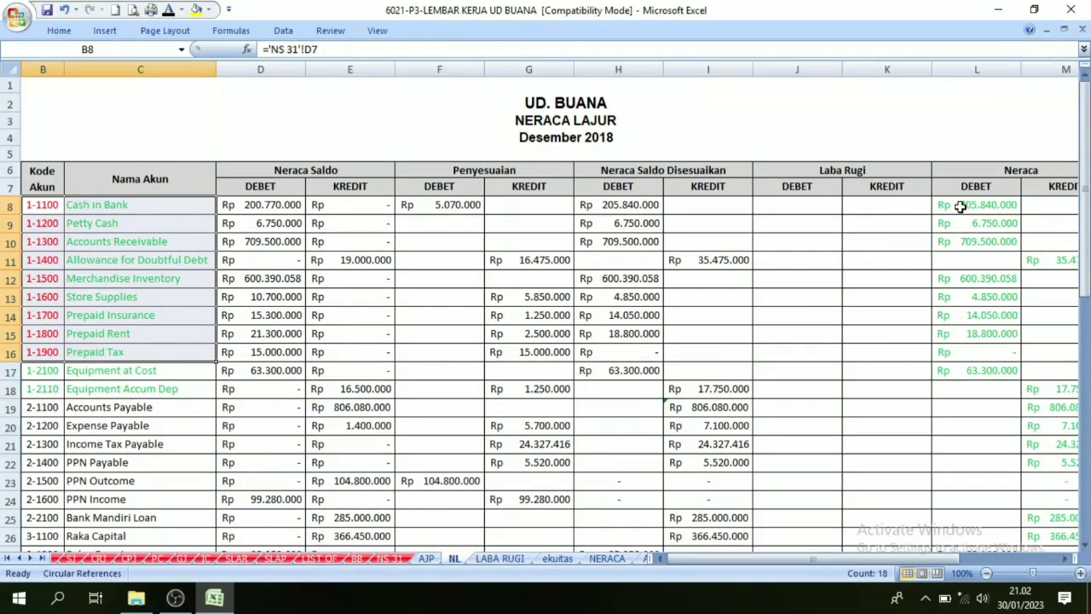
drag(960, 207, 987, 349)
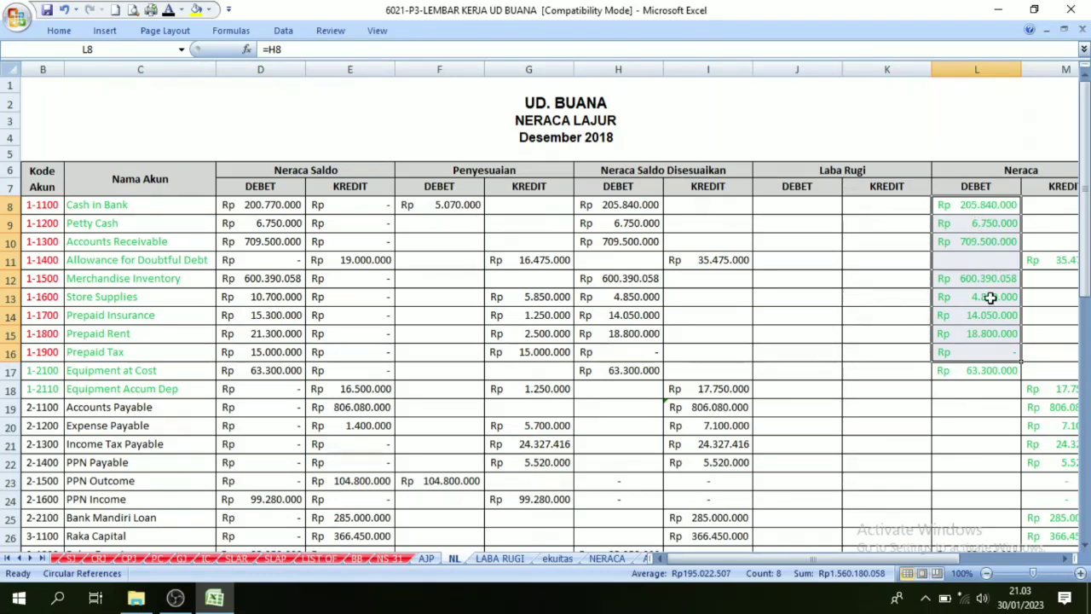
click(1066, 558)
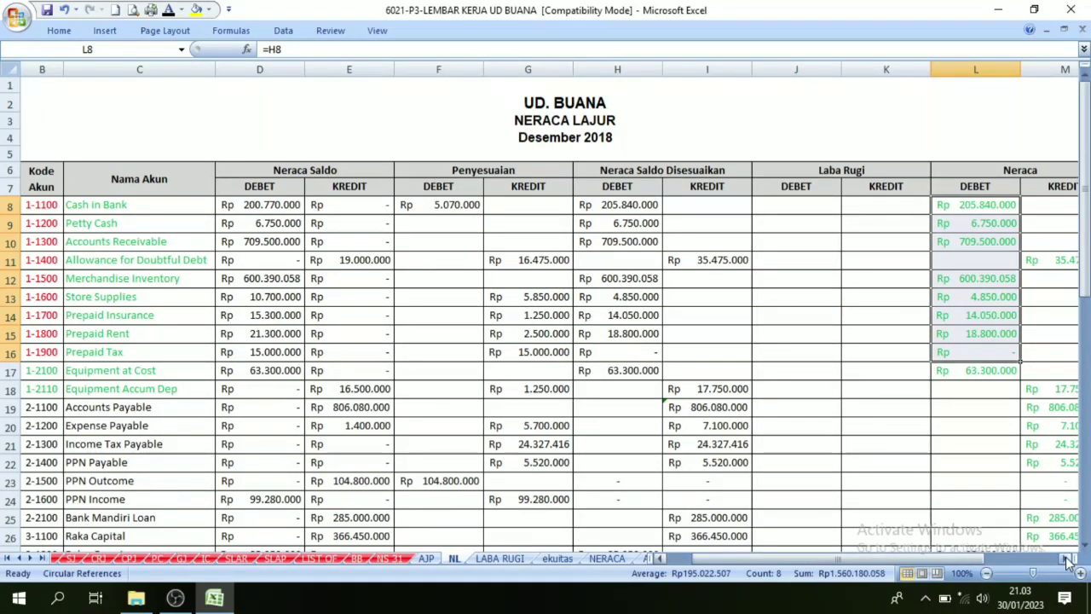
click(1066, 558)
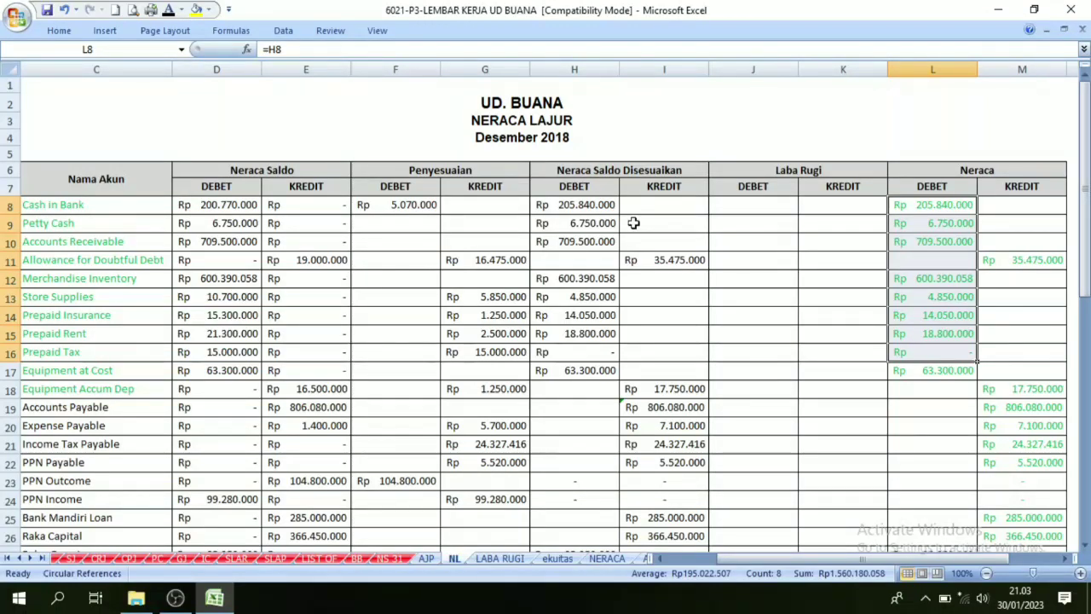
click(1008, 263)
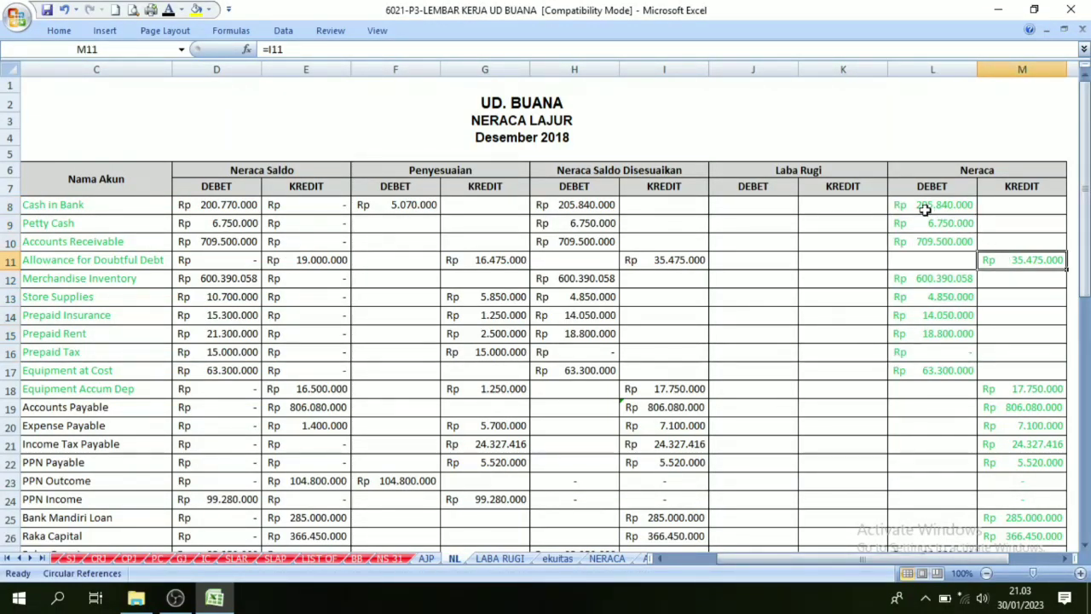
drag(926, 207, 1003, 345)
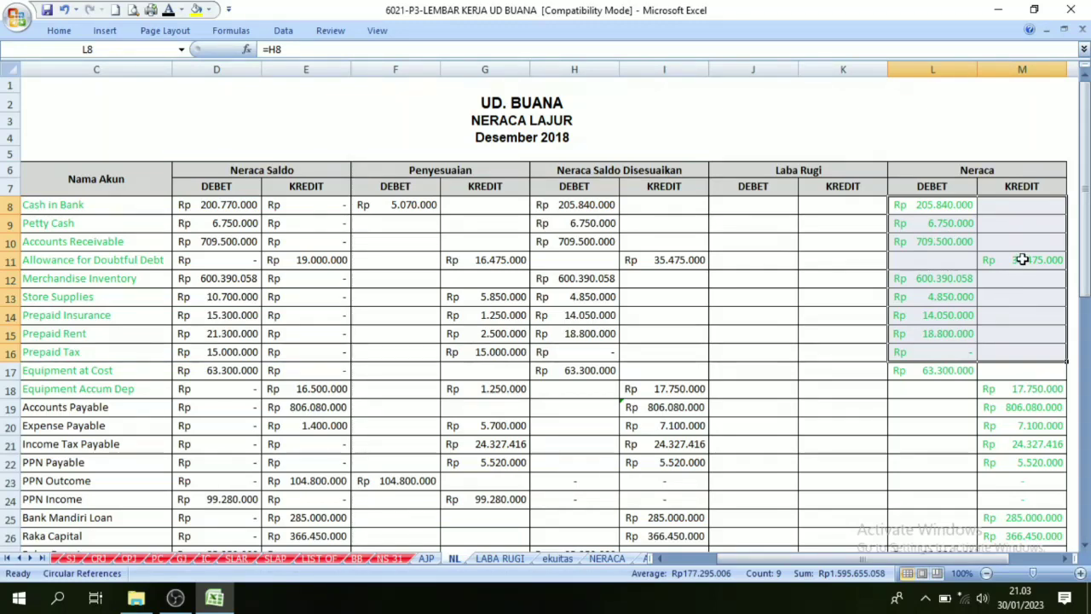
- Apply the black font colour to the current asset amounts in E6:E14 of NERACA and check the Allowance for Doubtful Debt entry
click(606, 558)
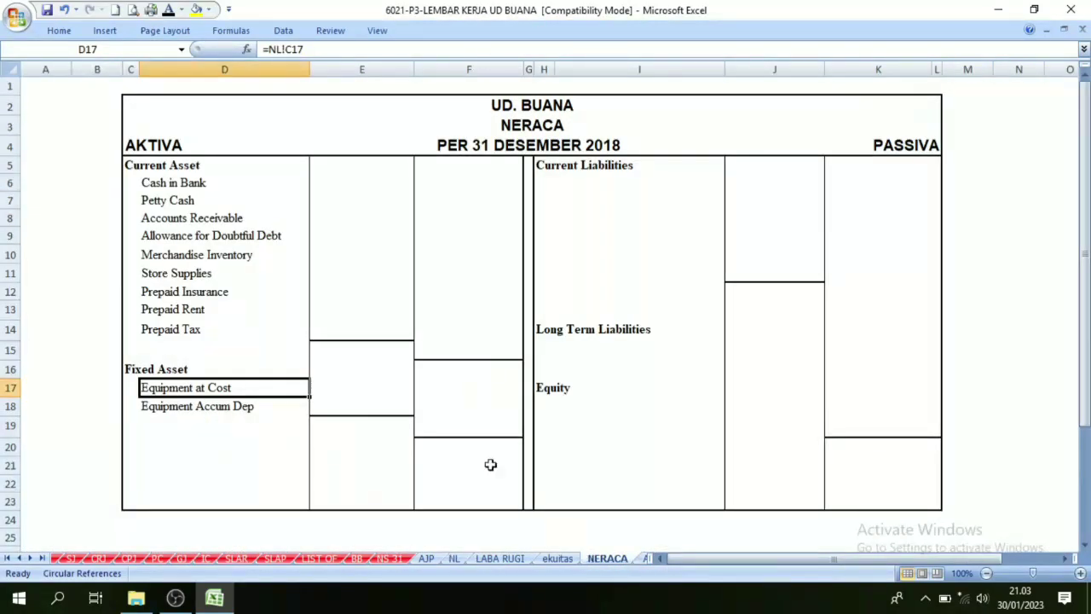
drag(335, 174, 377, 328)
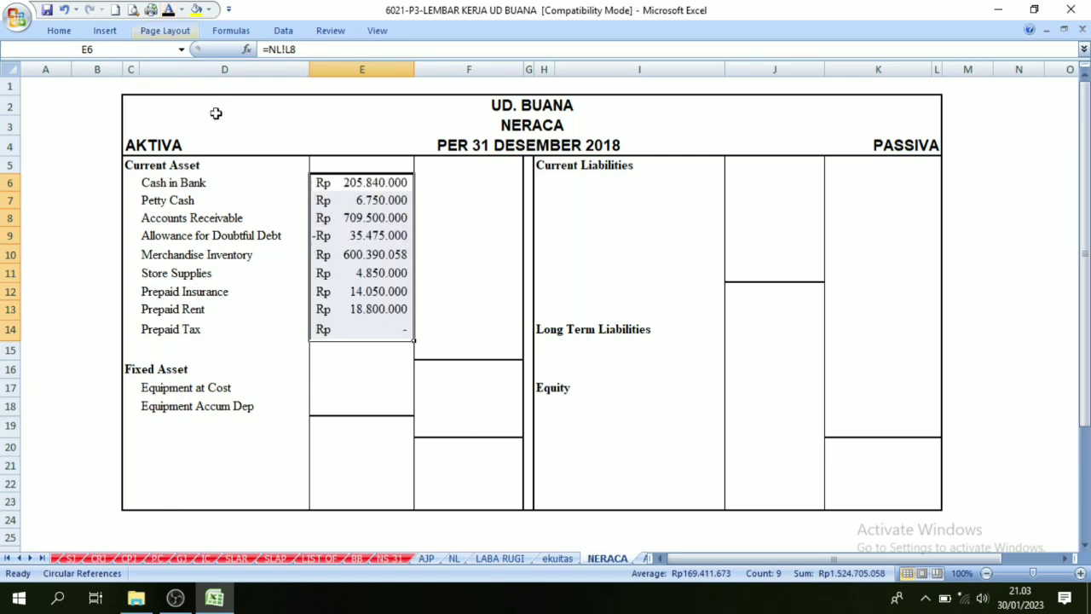
click(351, 254)
click(333, 237)
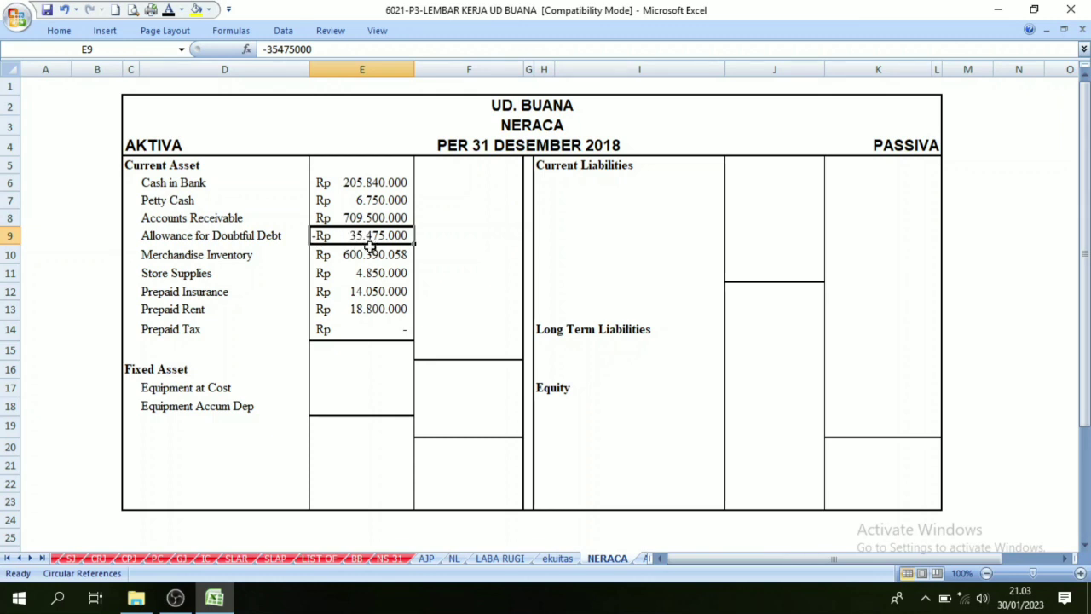
click(367, 274)
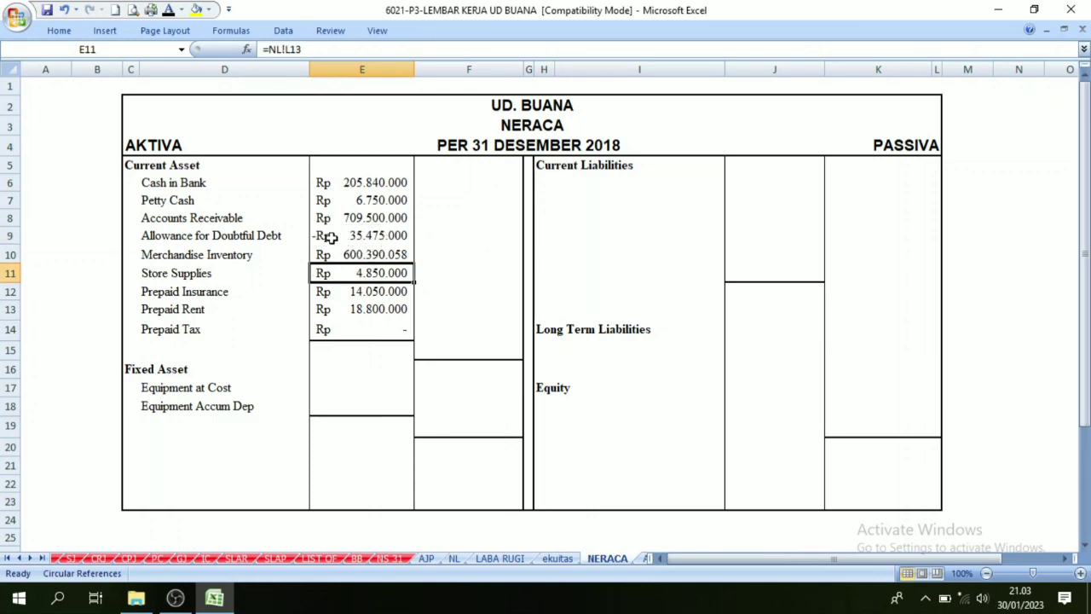
click(331, 239)
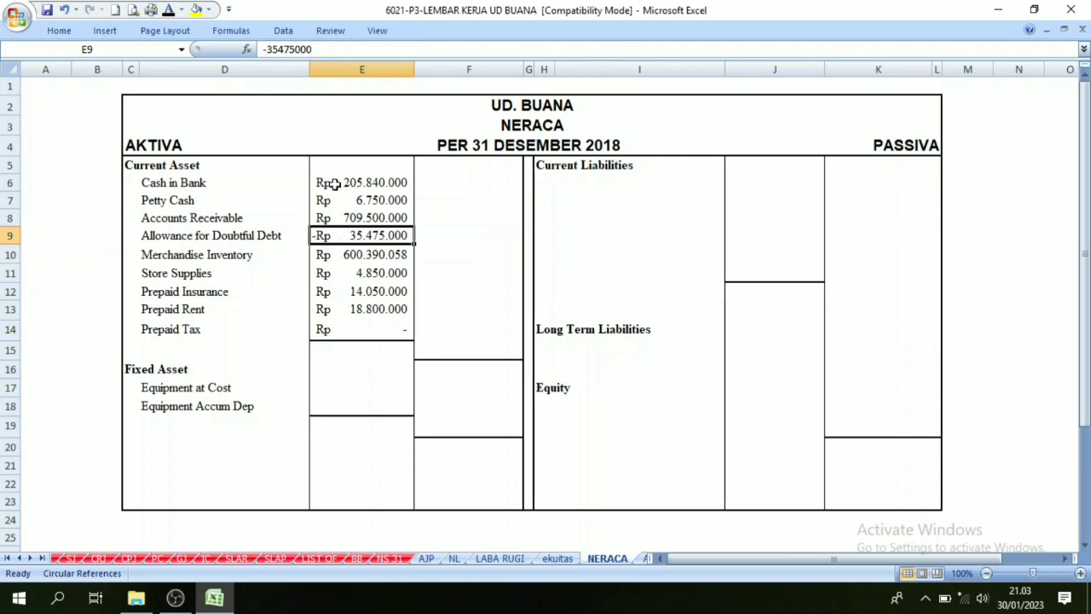
- Apply the black font colour to the current asset total in F15, the sum of E6:E14
drag(335, 184, 343, 329)
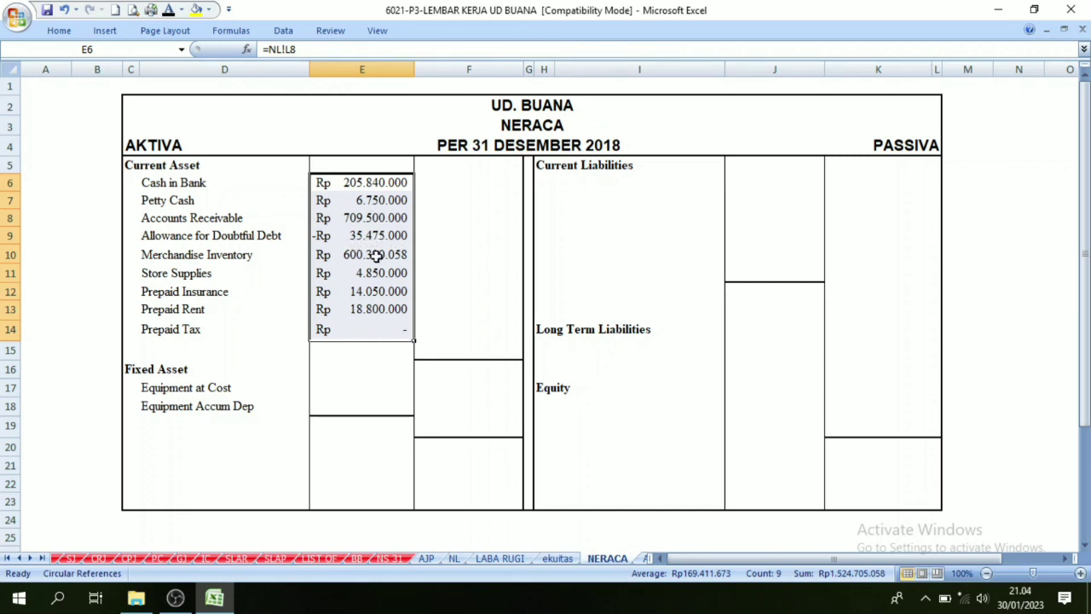
click(454, 353)
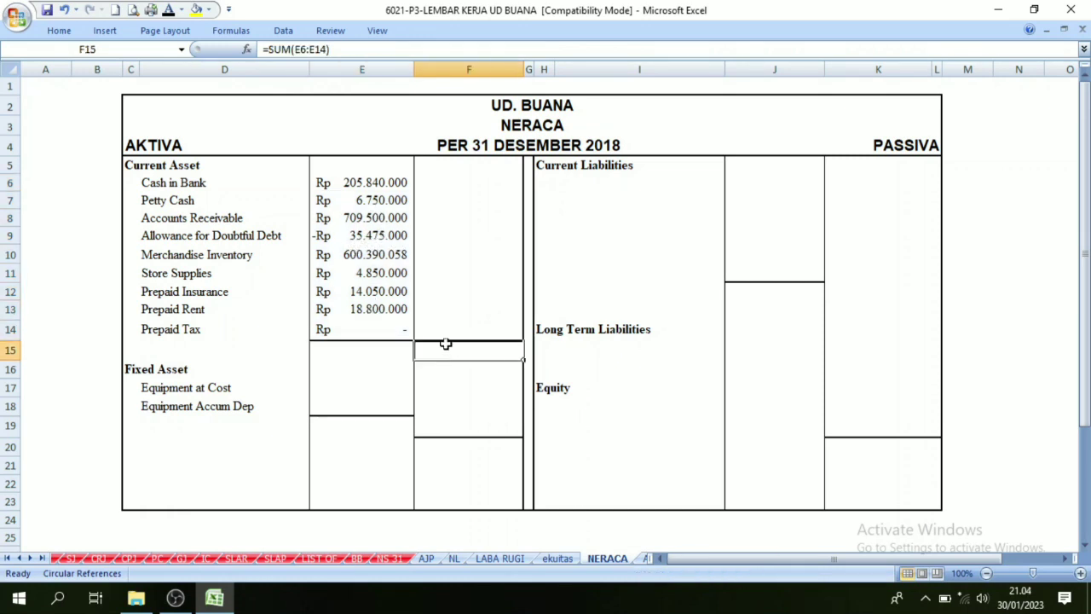
click(168, 10)
click(477, 394)
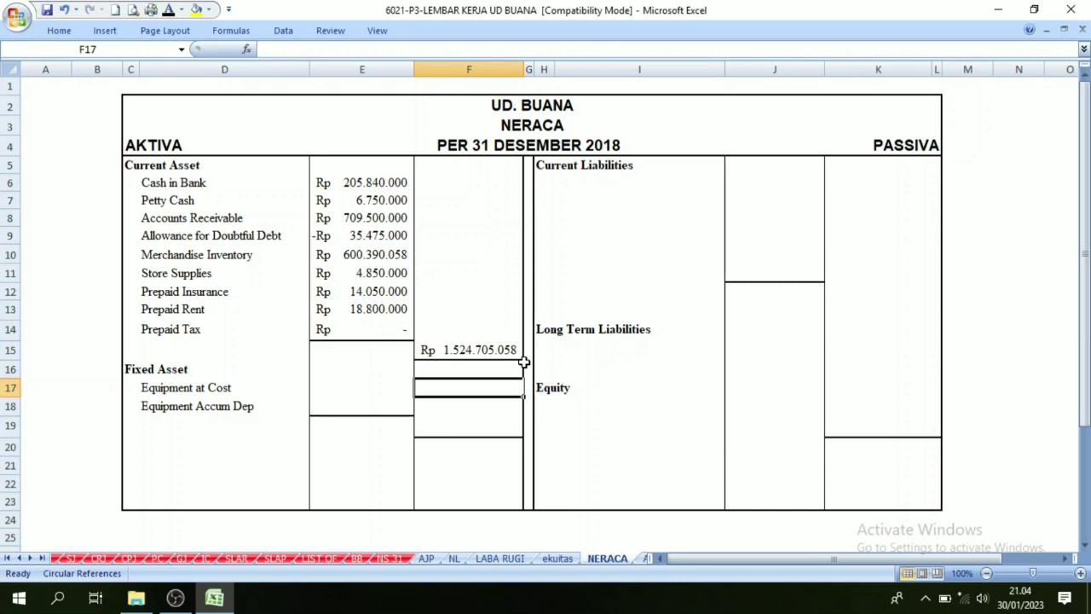
- Apply the black font colour to the Total Current Assets label in D15 of NERACA
click(278, 353)
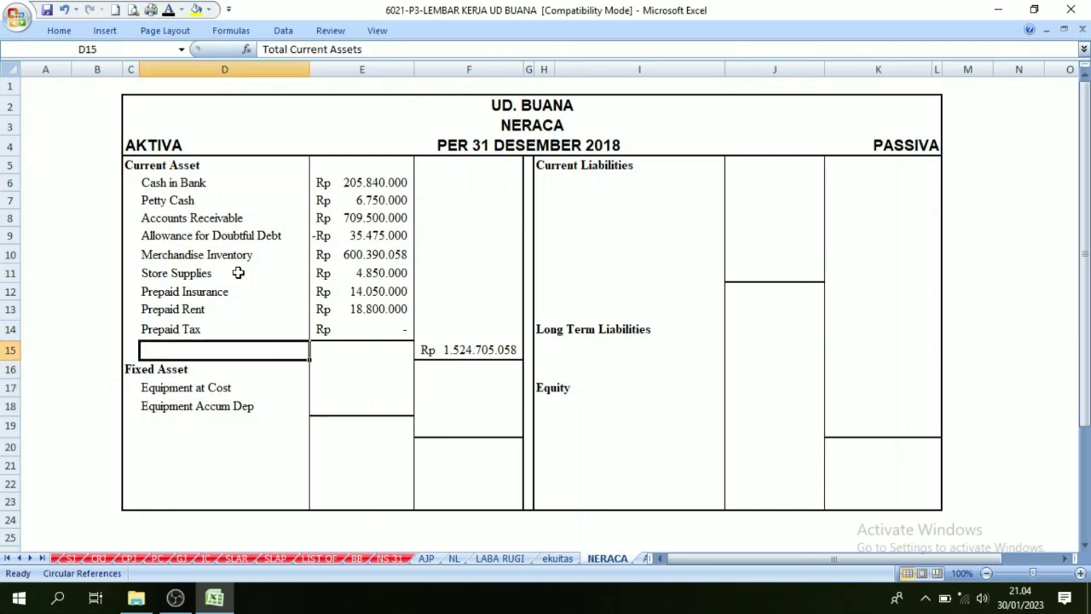
click(168, 10)
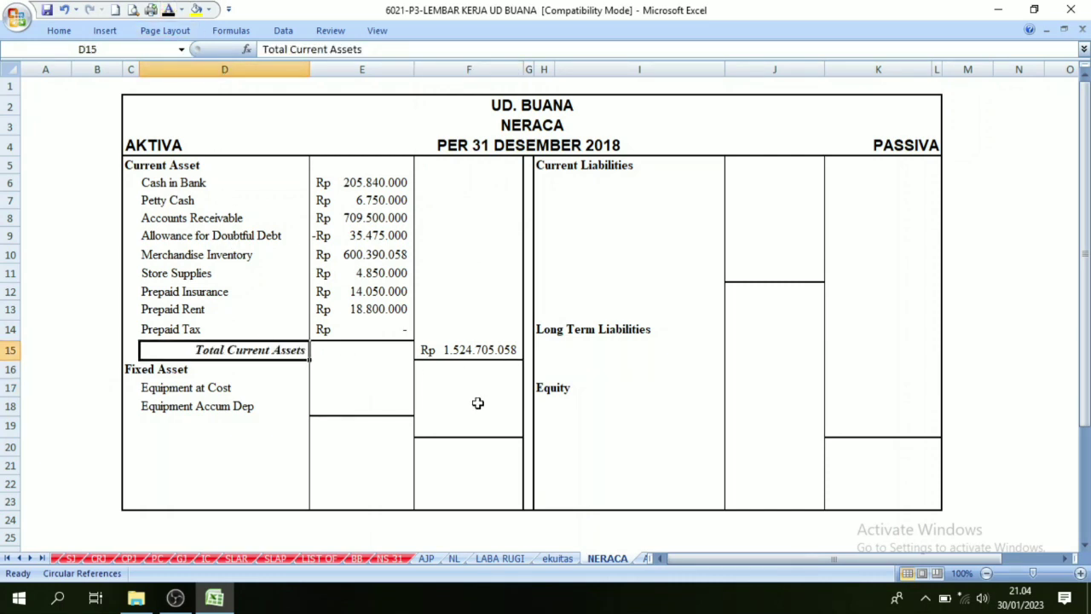
click(476, 404)
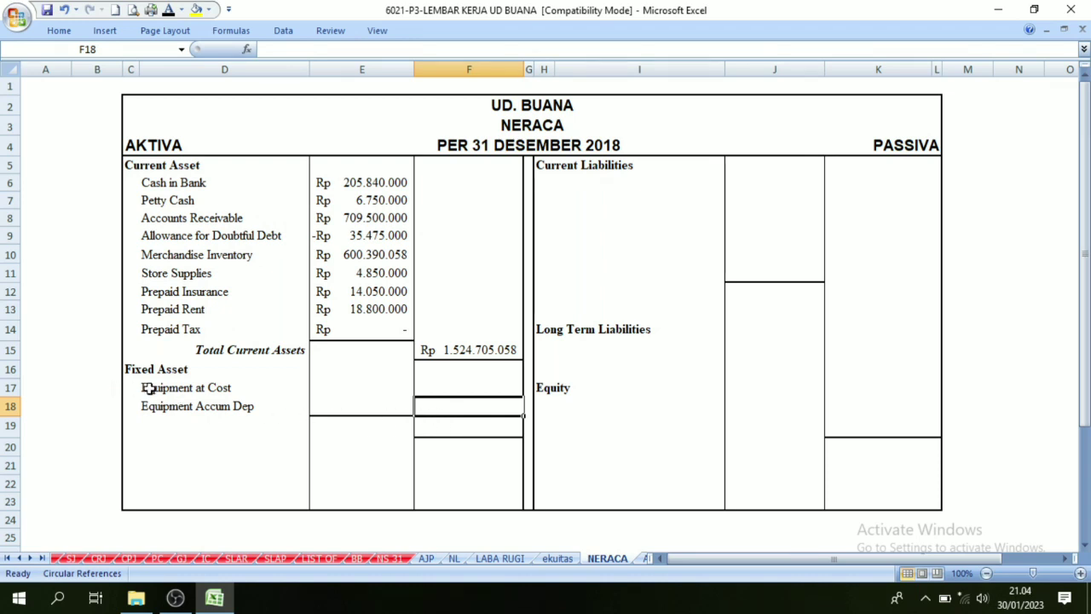
- Examine the equipment accounts in C17:C18 of the NL sheet and their Neraca debit and credit amounts in L17:M18
drag(146, 386, 151, 408)
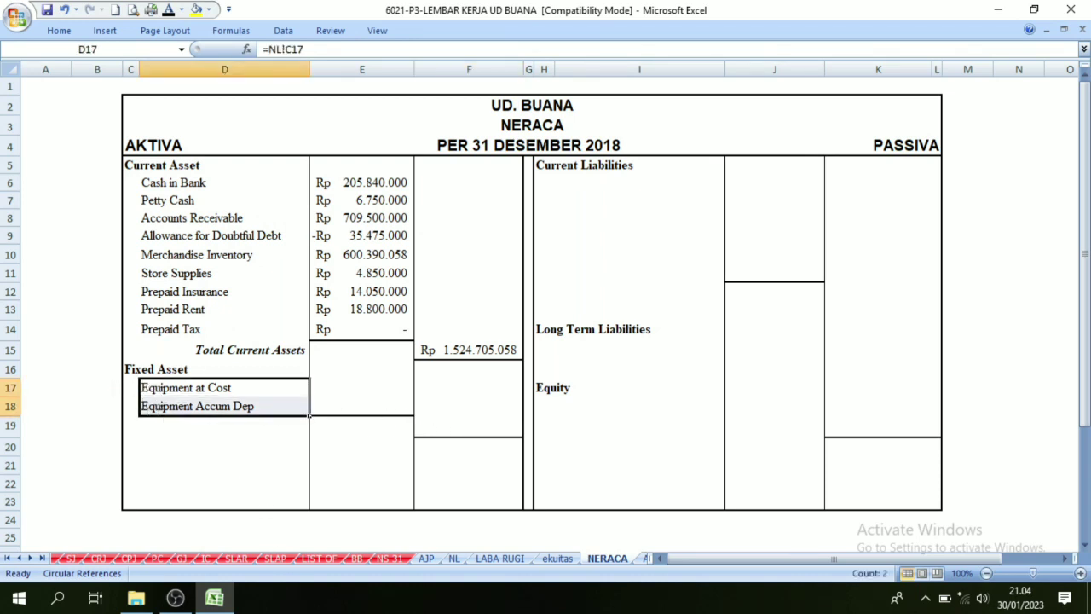
click(454, 558)
drag(43, 373, 71, 390)
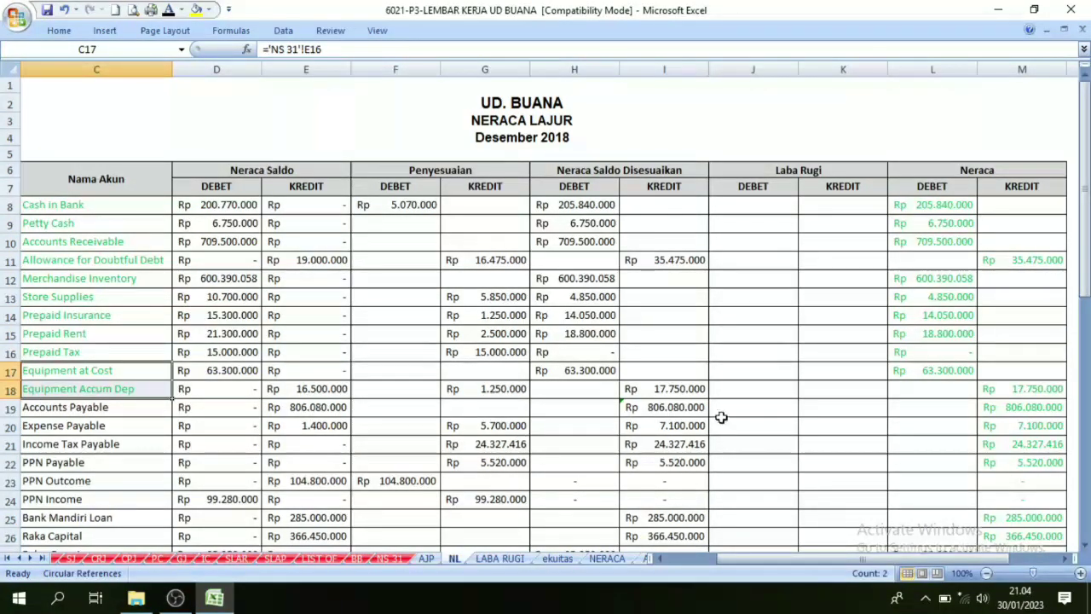
click(937, 371)
drag(937, 371, 993, 387)
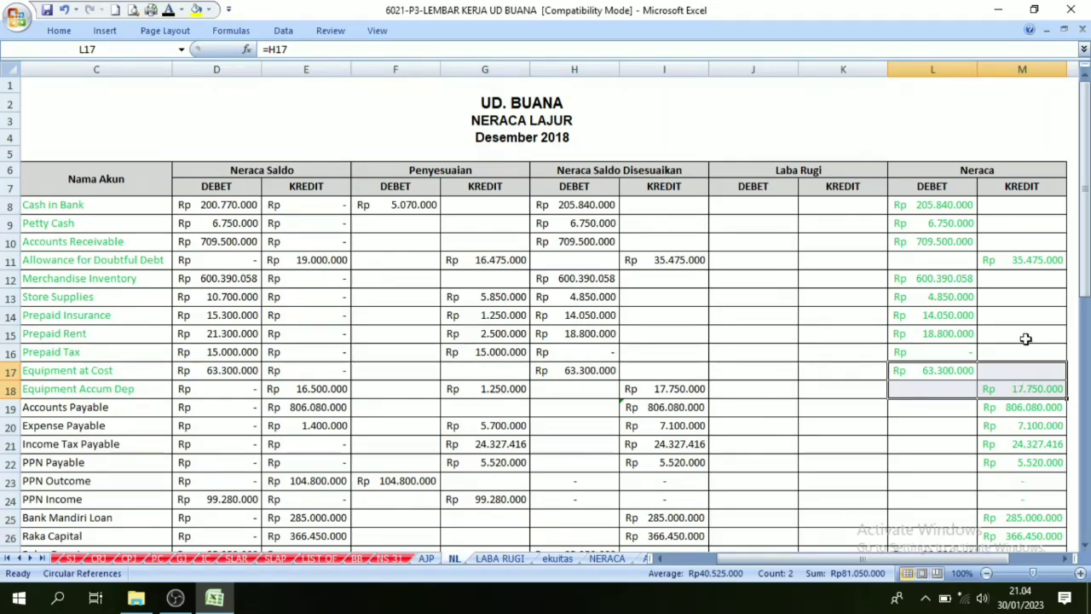
click(1024, 392)
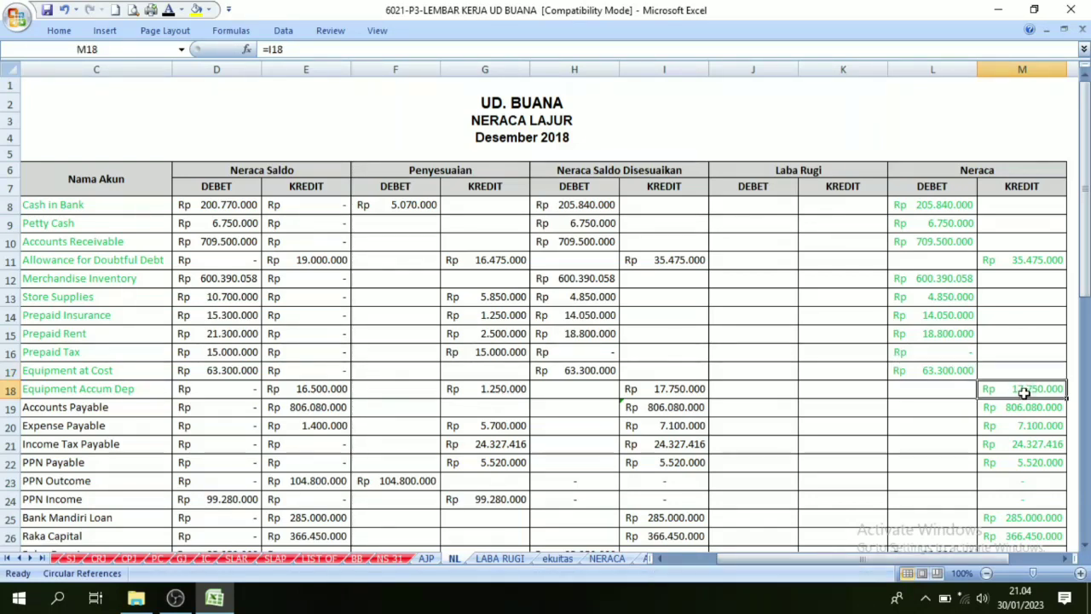
drag(949, 370, 1016, 388)
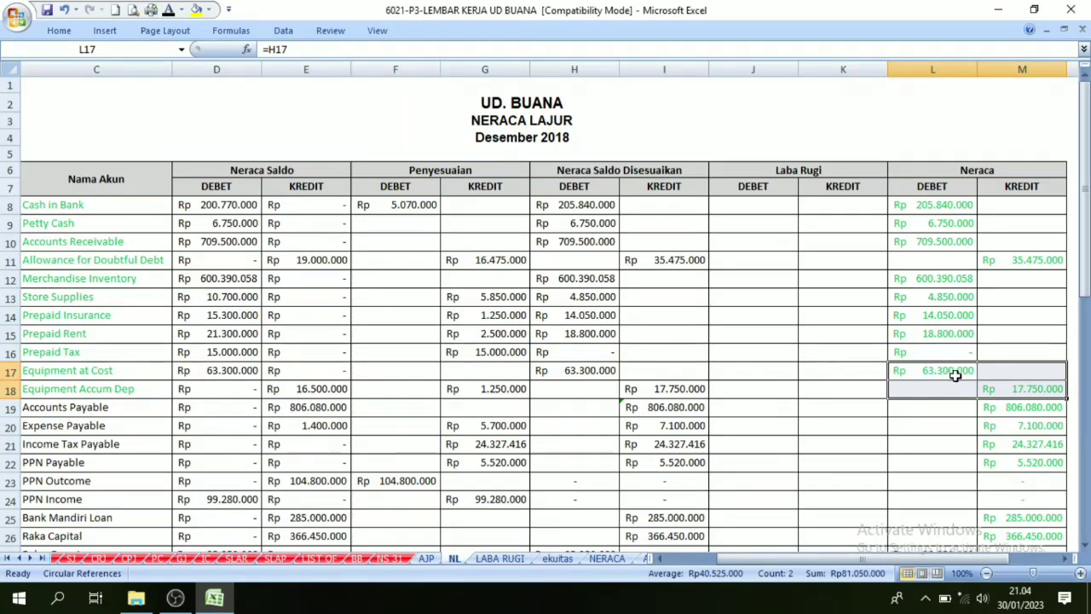
- Apply the black font colour to the Fixed Asset amounts in E17:E18 of NERACA and check the Equipment Accum Dep entry
click(601, 558)
click(387, 381)
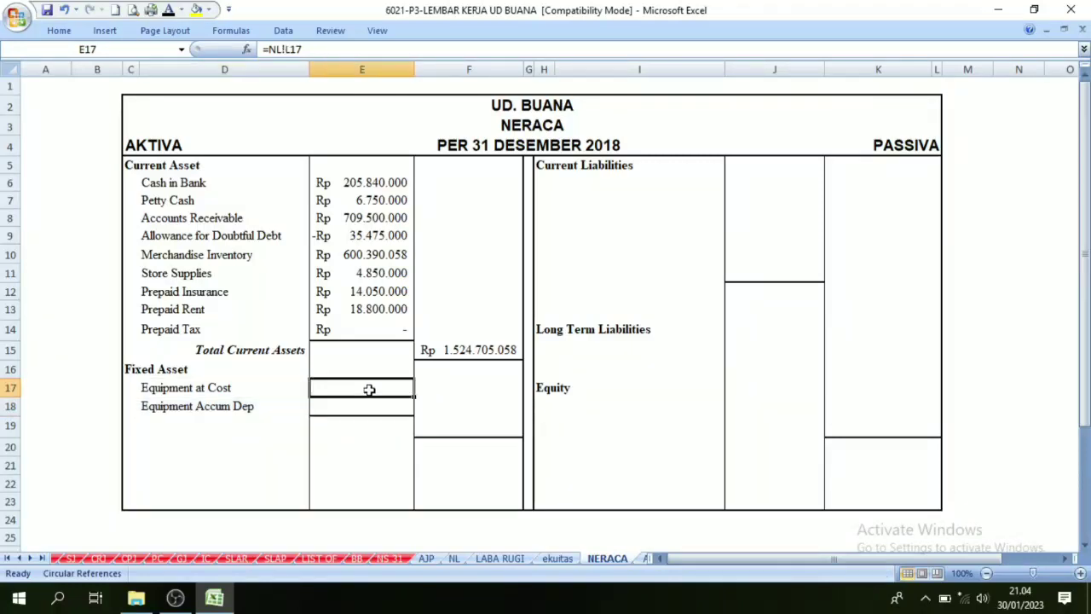
key(ctrl+v)
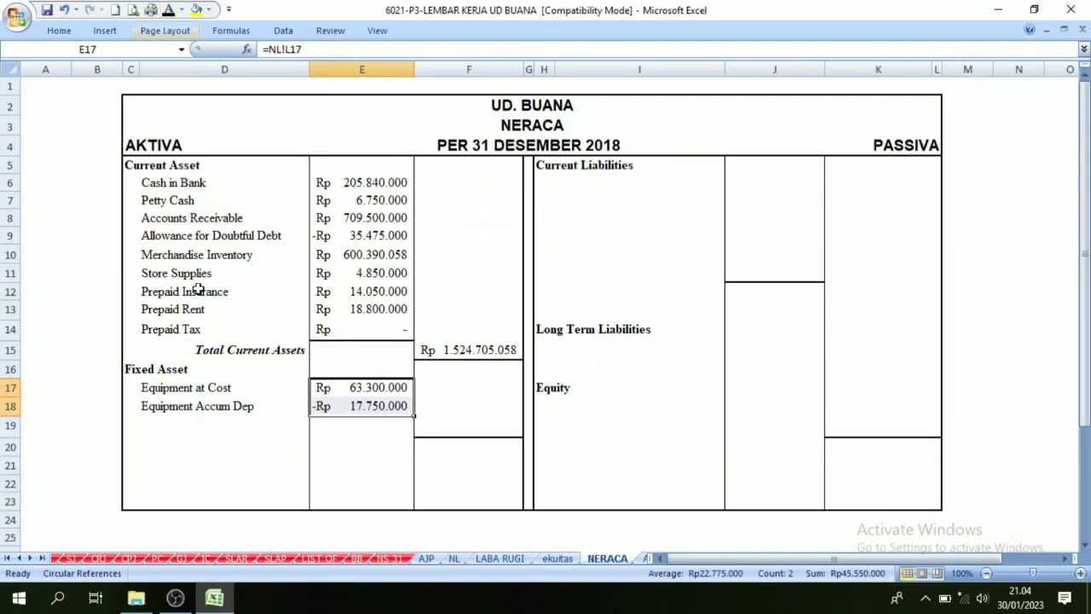
click(355, 427)
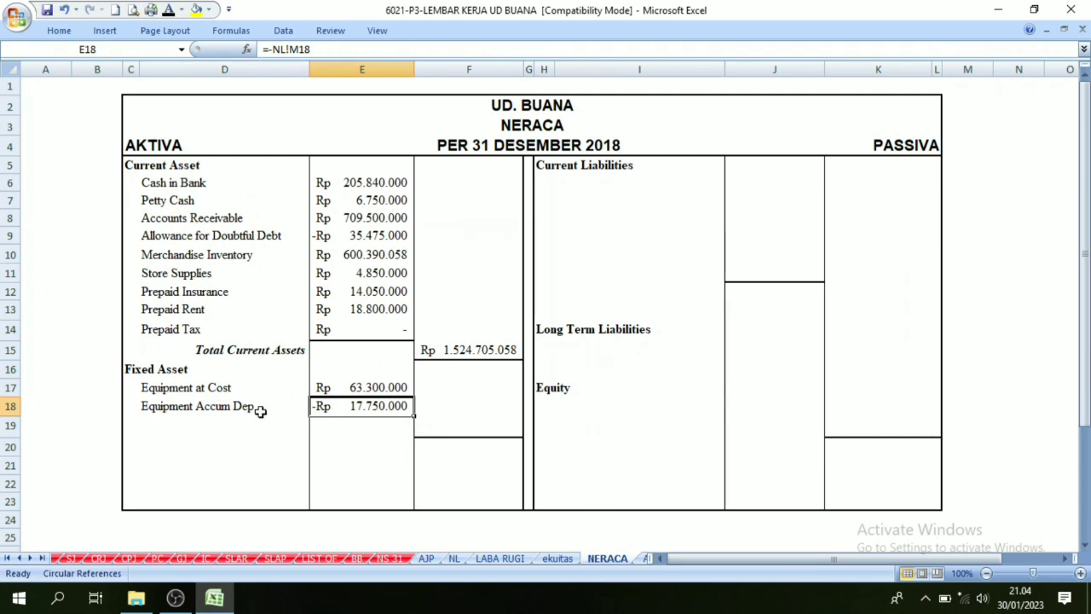
- Apply the black font colour to the fixed asset total in F19, the sum of E17:E18, and its Total Fixed Assets label in D19
click(373, 442)
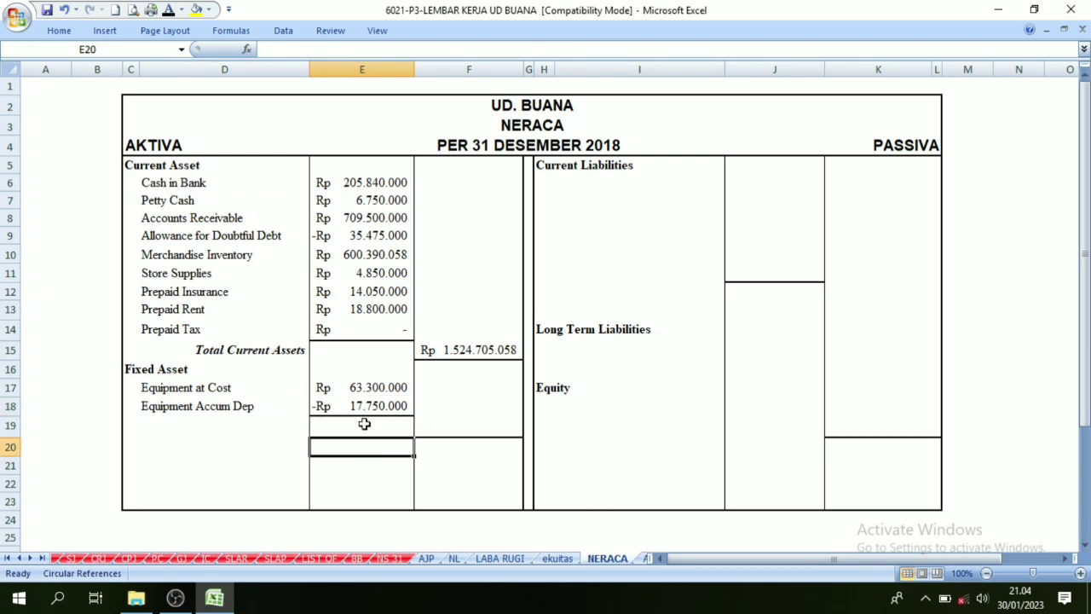
click(445, 425)
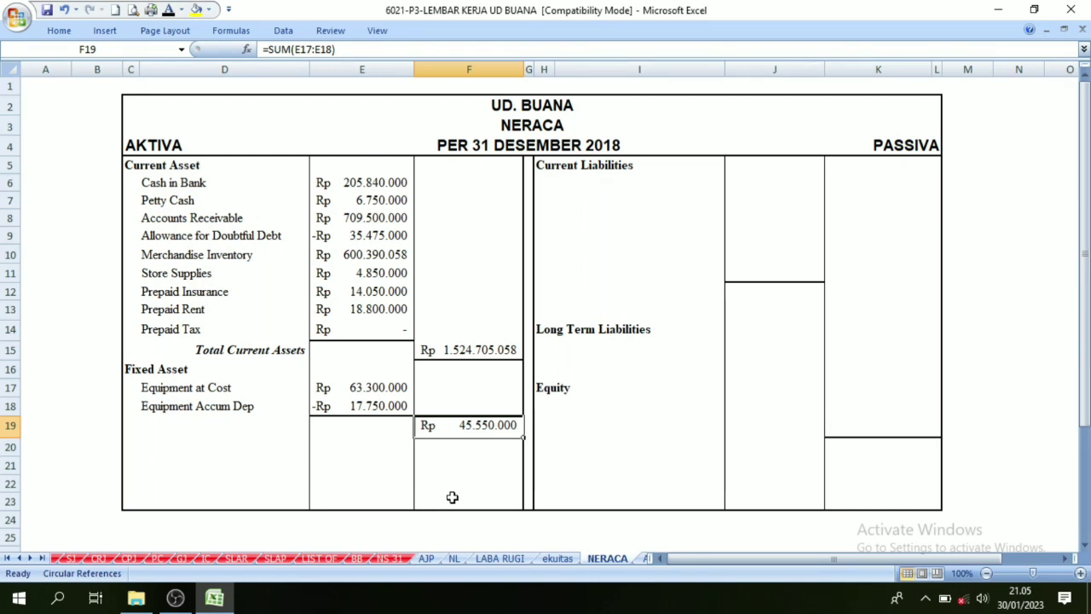
click(491, 467)
click(504, 429)
click(277, 428)
click(169, 10)
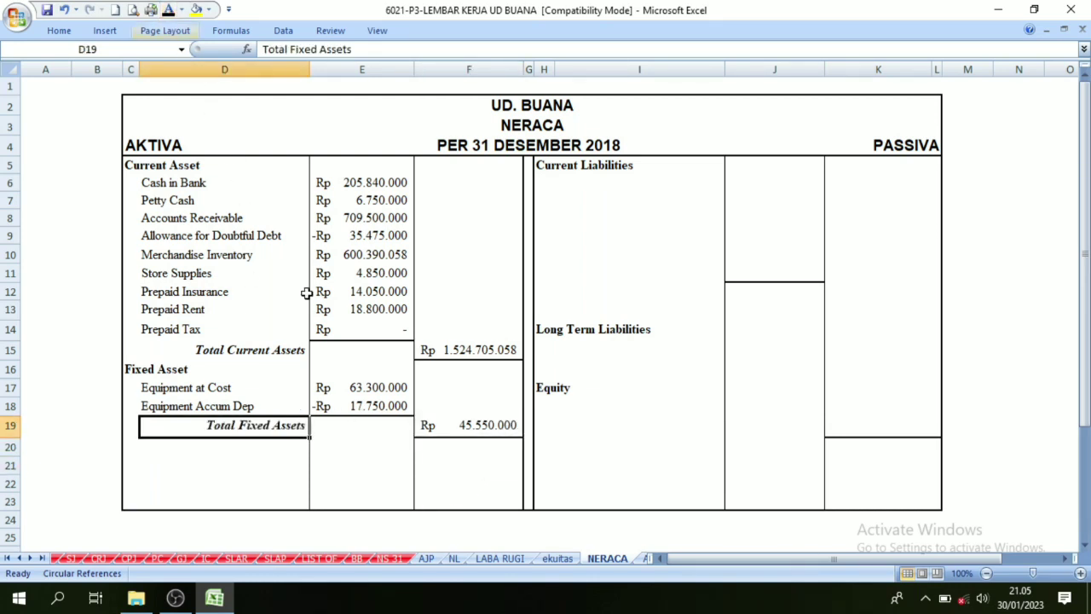
- Check the totals in F15 and F19 and apply the black font colour to their sum in F20
click(484, 482)
click(474, 451)
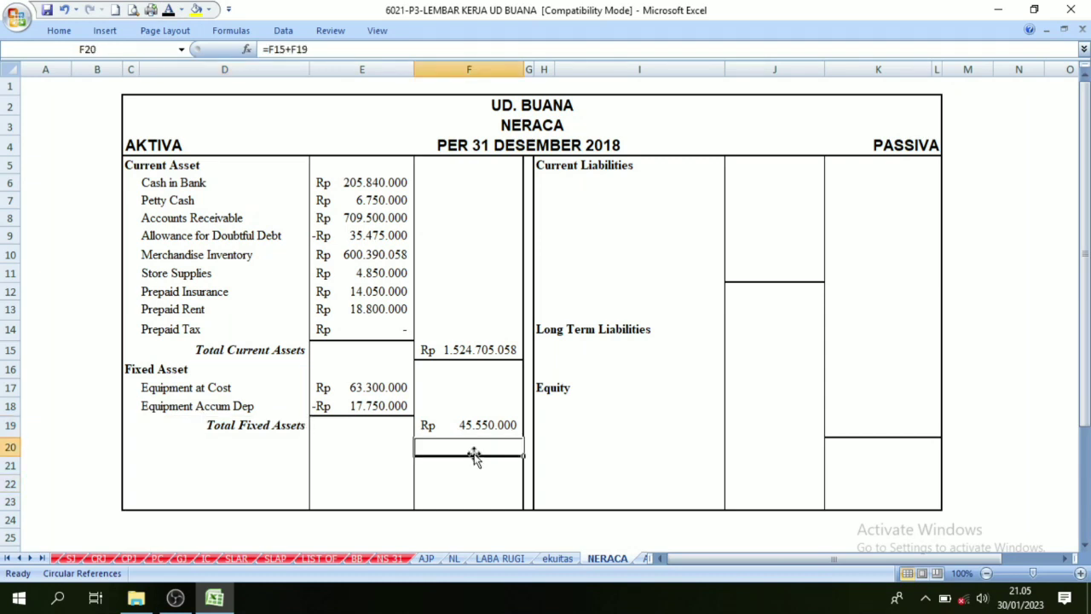
click(471, 463)
click(279, 448)
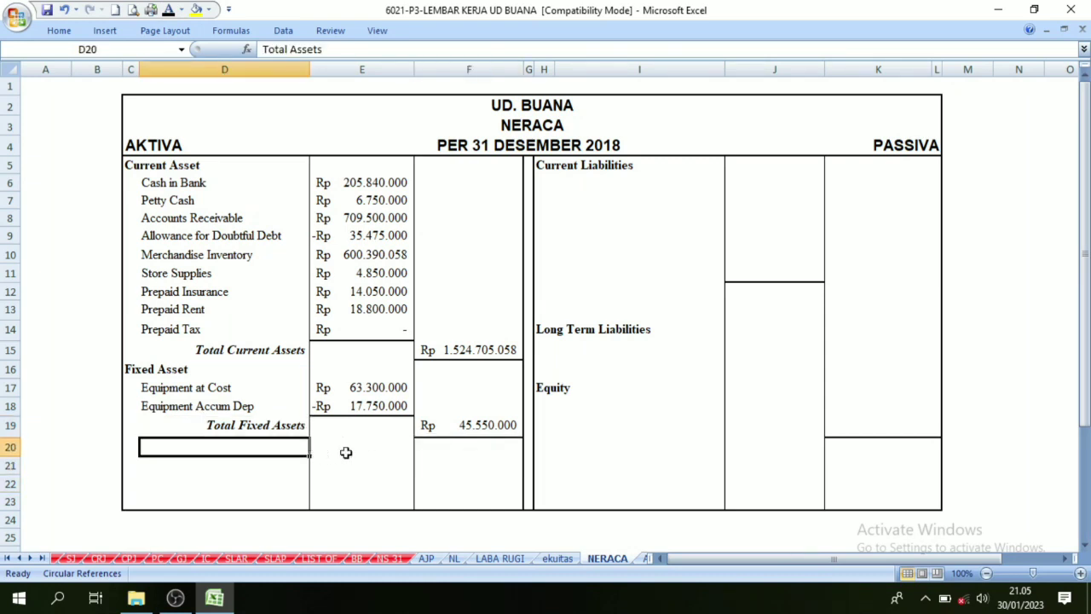
click(486, 461)
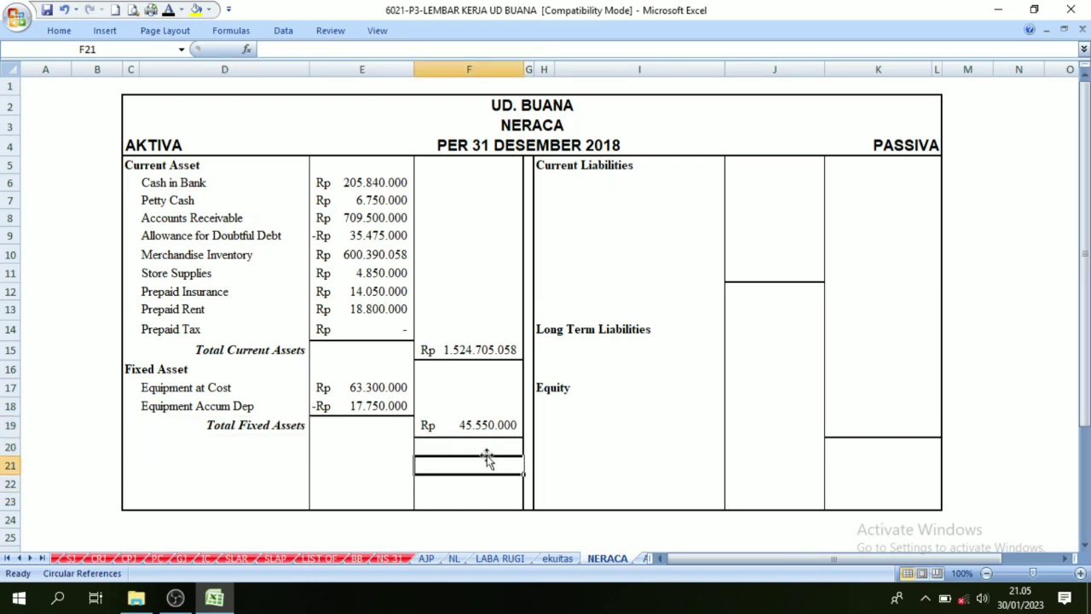
click(483, 355)
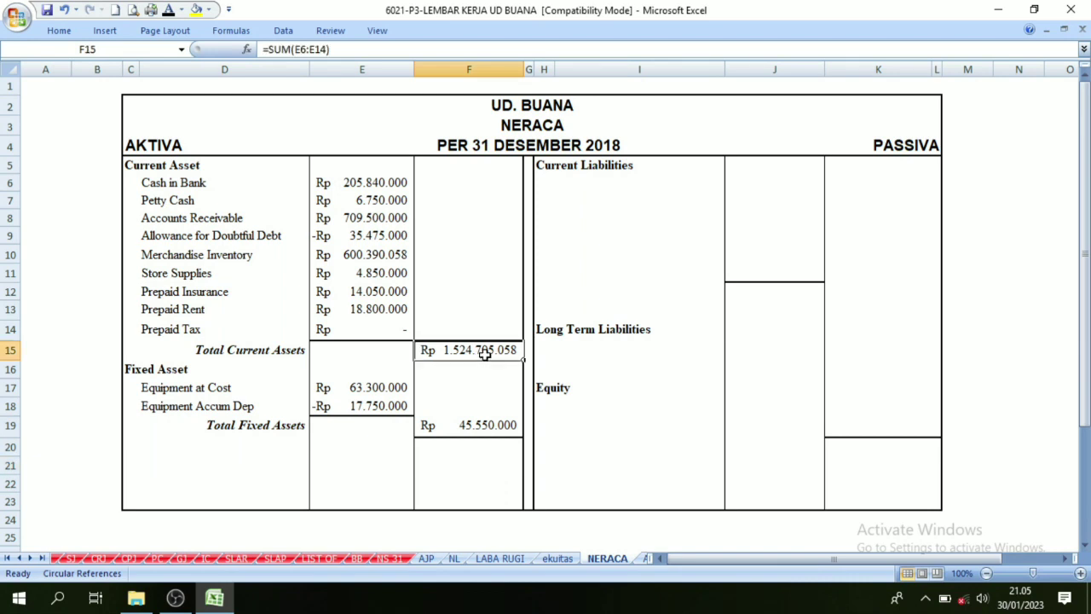
click(473, 430)
click(470, 453)
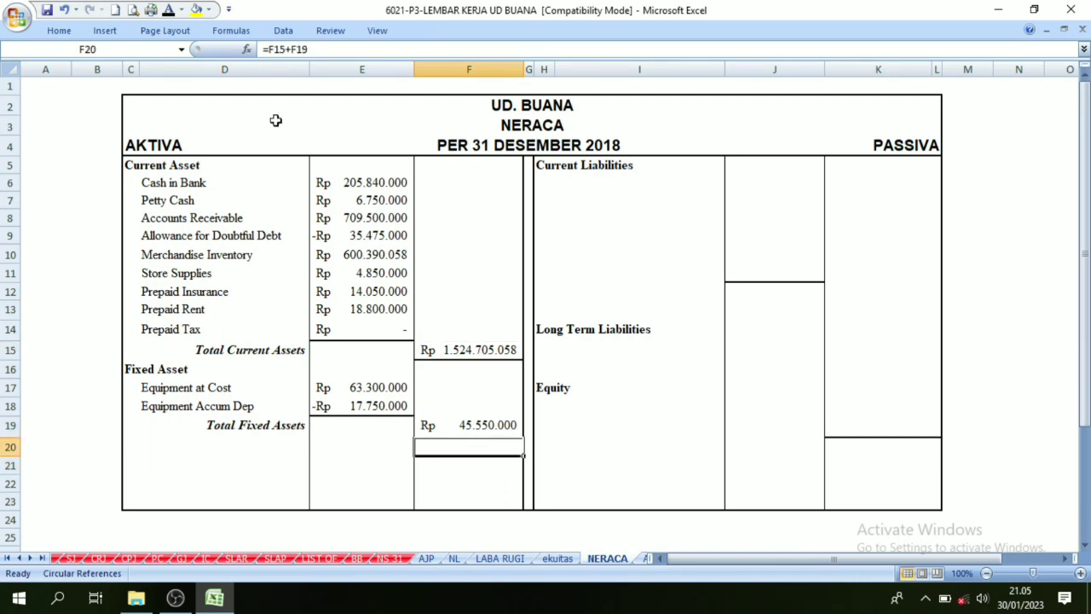
click(170, 10)
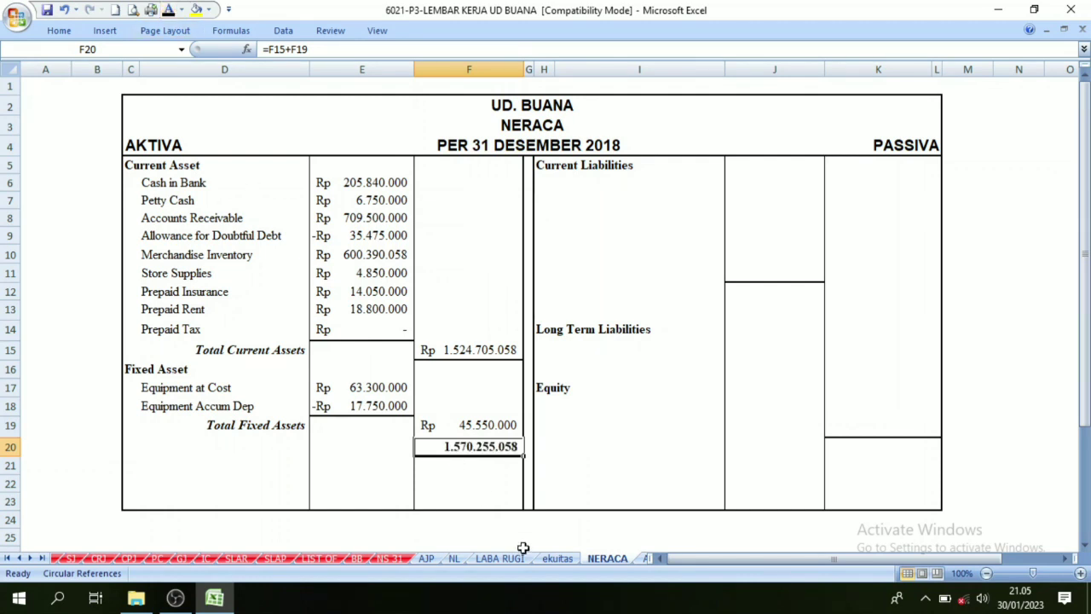
- Apply the black font colour to the Total Assets label in D20 and check the =F15+F19 formula in F20
click(468, 479)
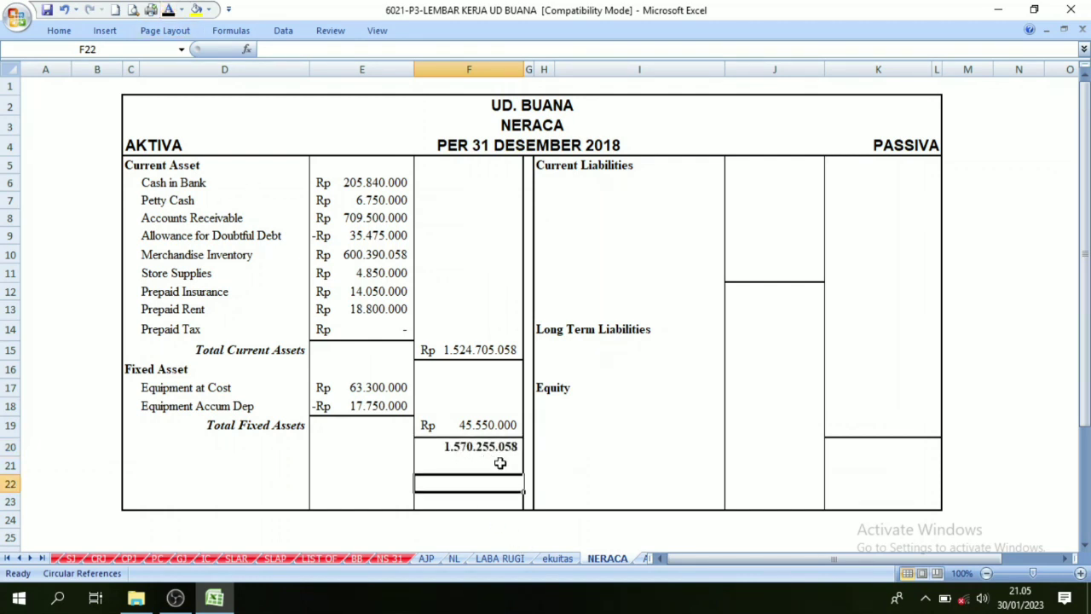
click(258, 446)
click(169, 10)
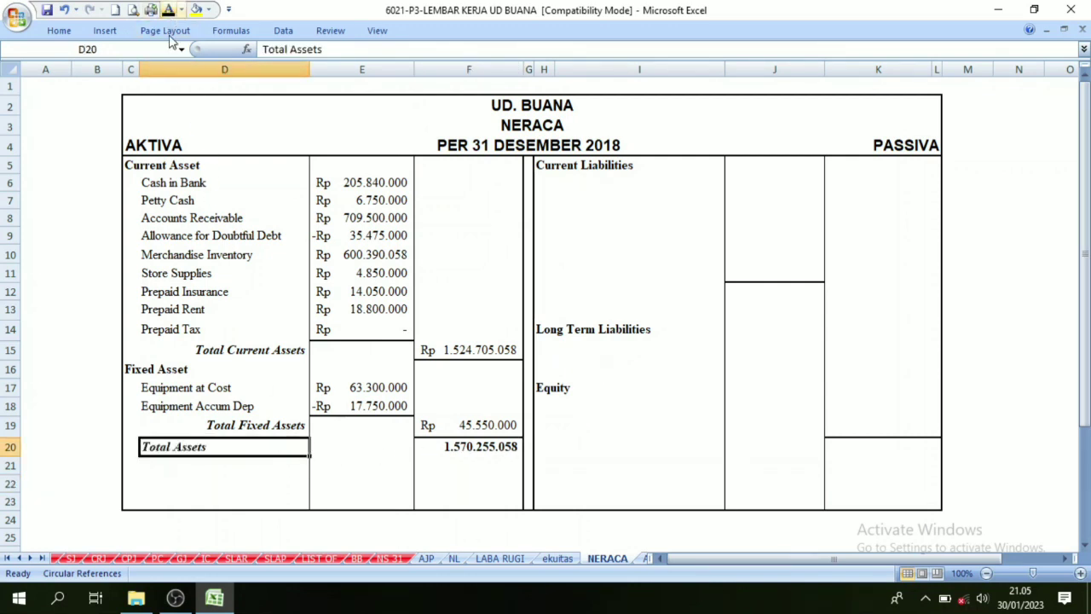
click(161, 132)
click(459, 444)
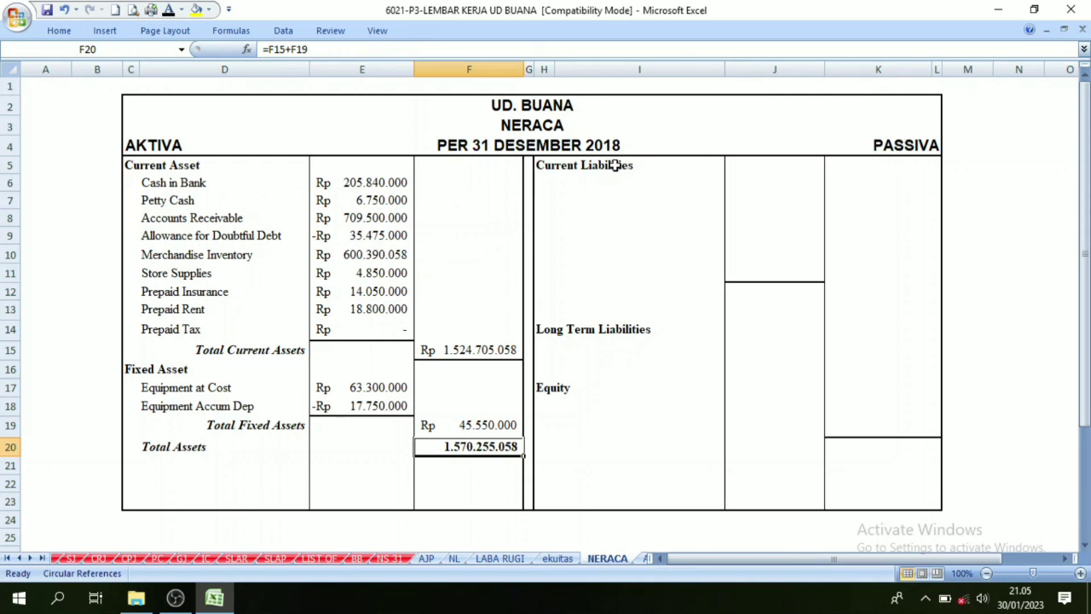
- Examine the Current Liabilities, Long Term Liabilities and Equity sections on the Passiva side of NERACA
click(588, 169)
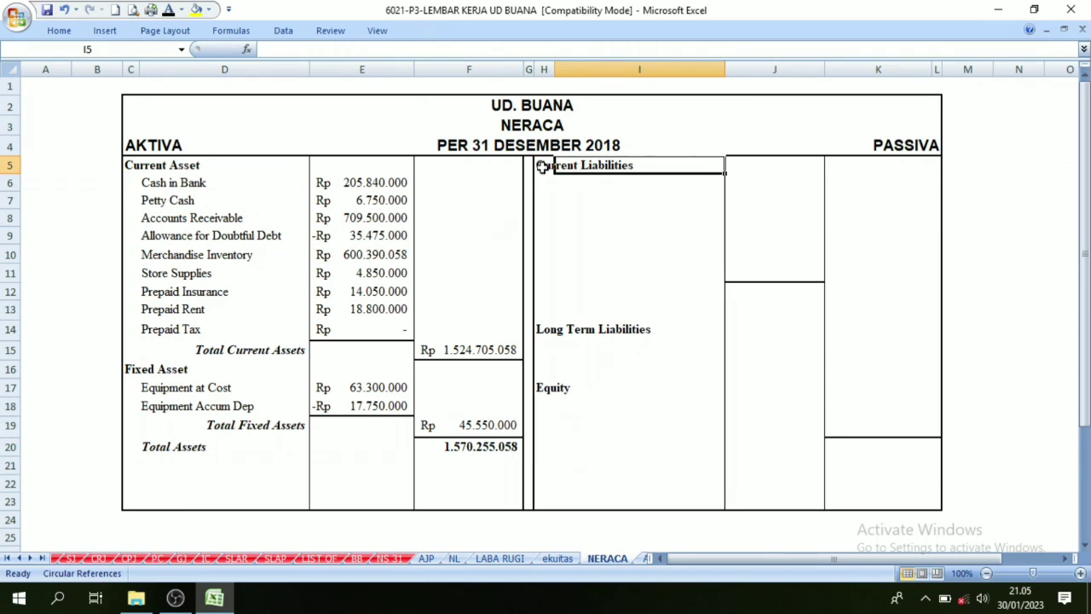
click(546, 168)
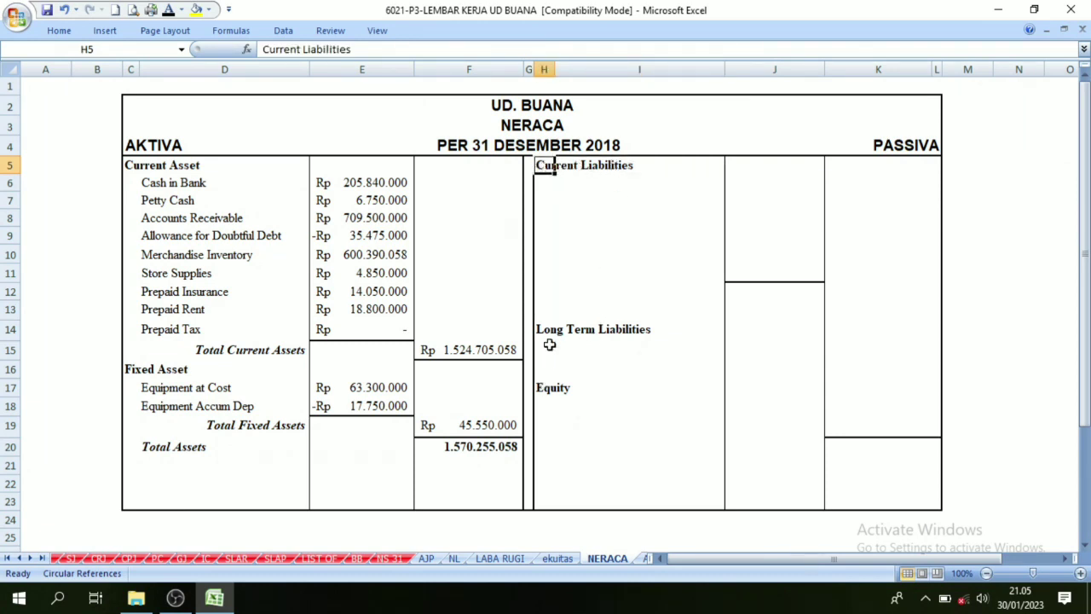
click(606, 391)
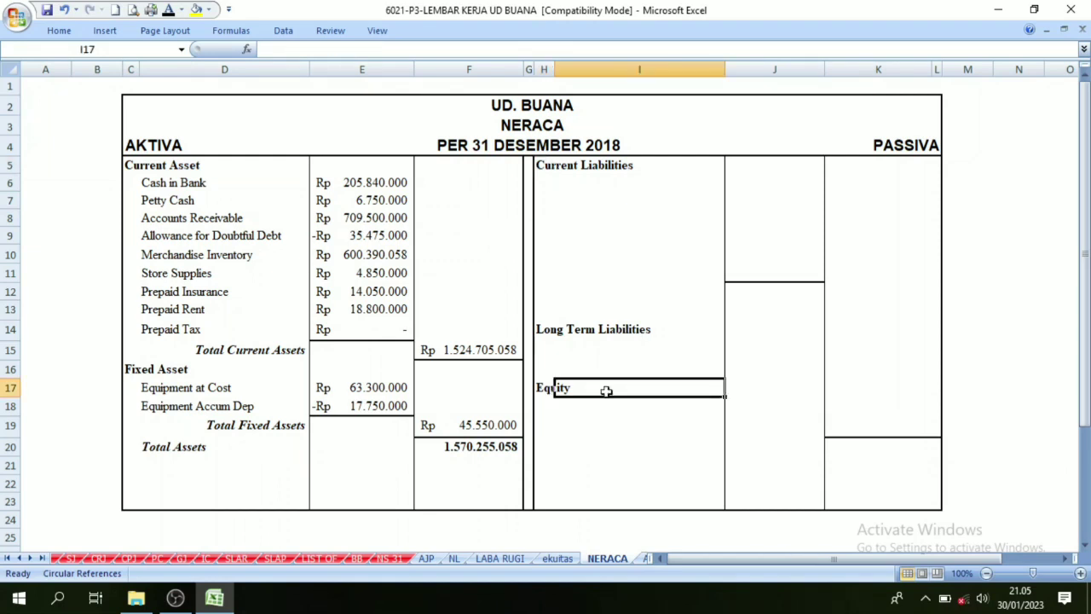
click(553, 168)
click(585, 184)
drag(550, 168, 604, 208)
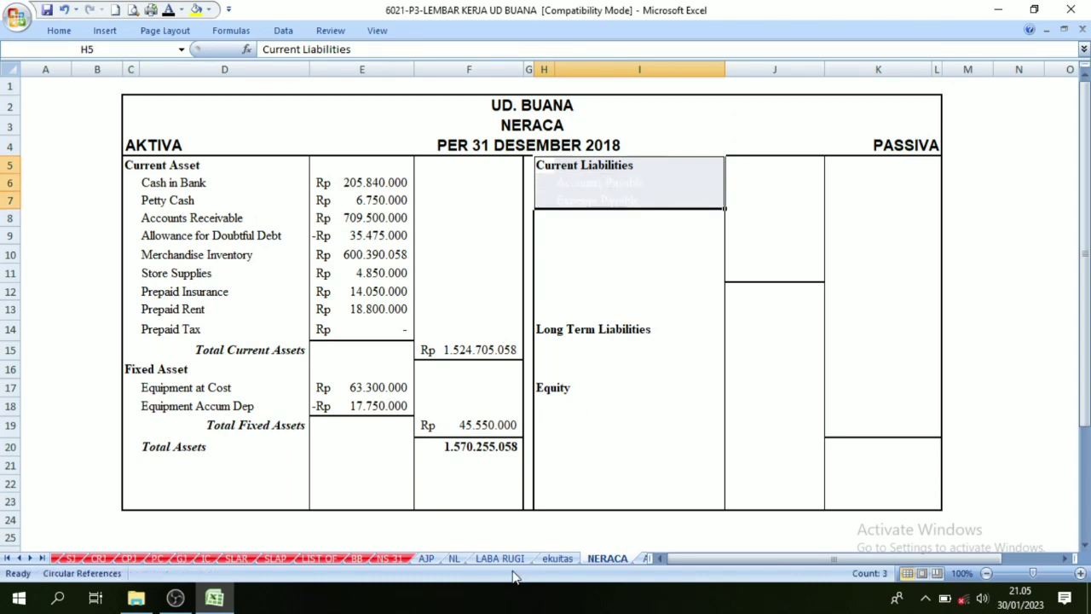
- Apply the red font colour to the current liability account numbers 2-1100 to 2-1600 in B19:B24 of the NL sheet
click(452, 559)
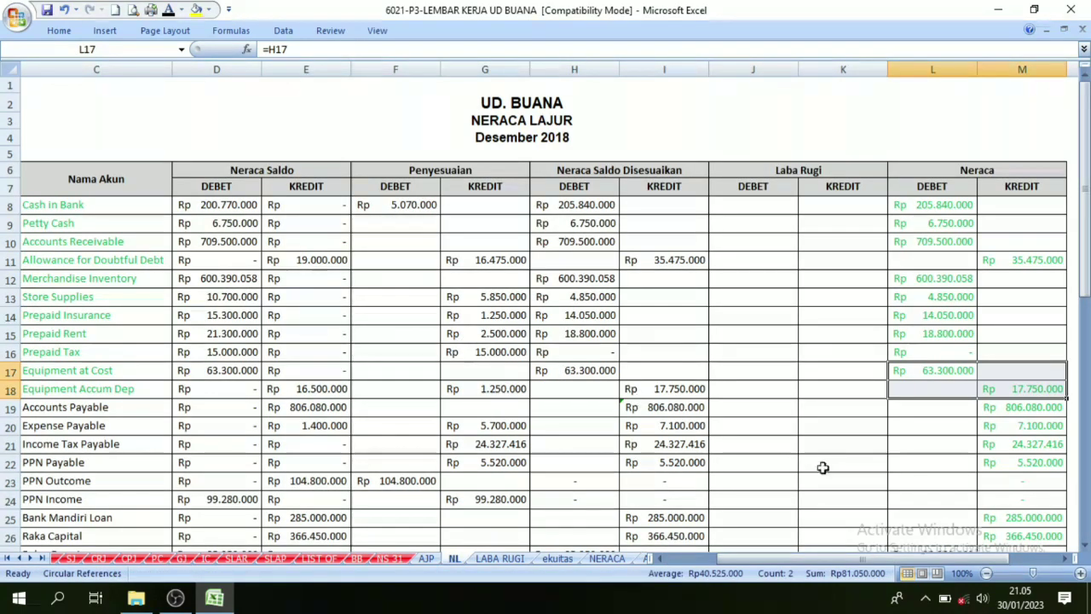
drag(772, 556, 750, 556)
scroll(524, 446, down, 2)
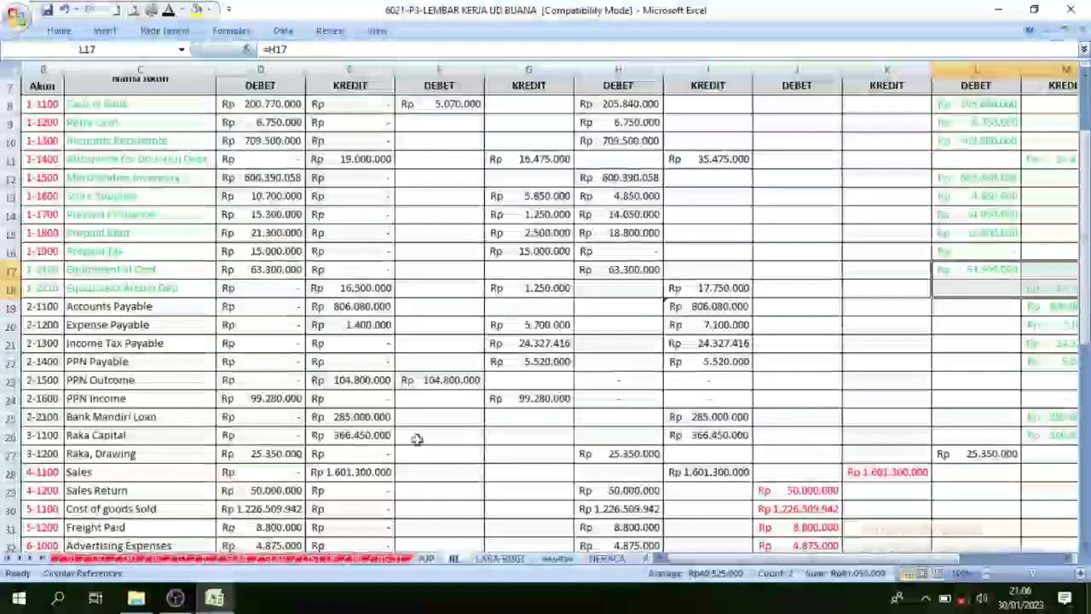
drag(34, 306, 54, 404)
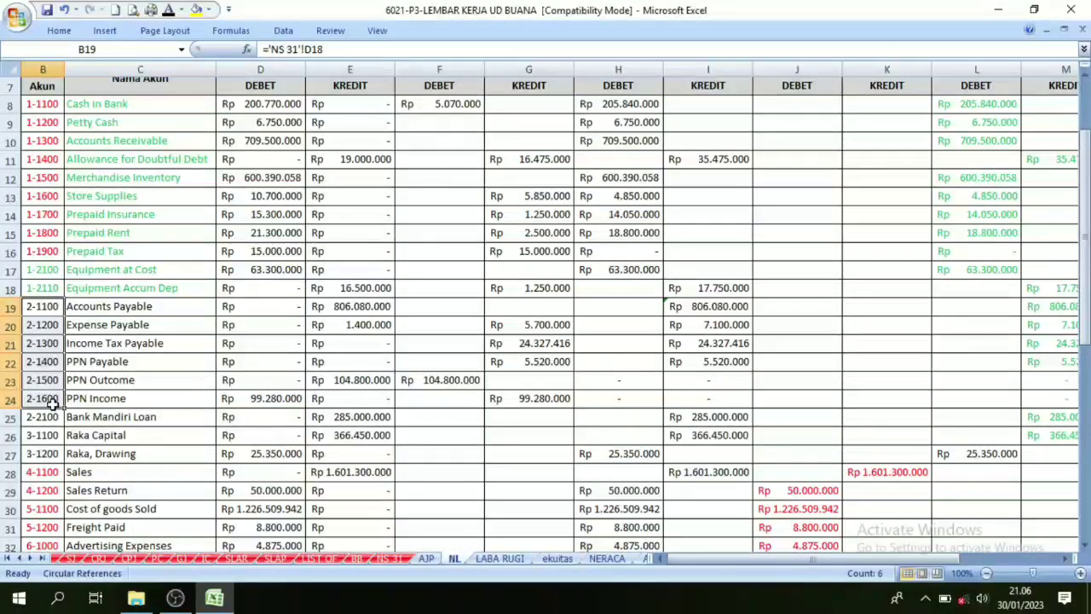
click(180, 9)
click(180, 150)
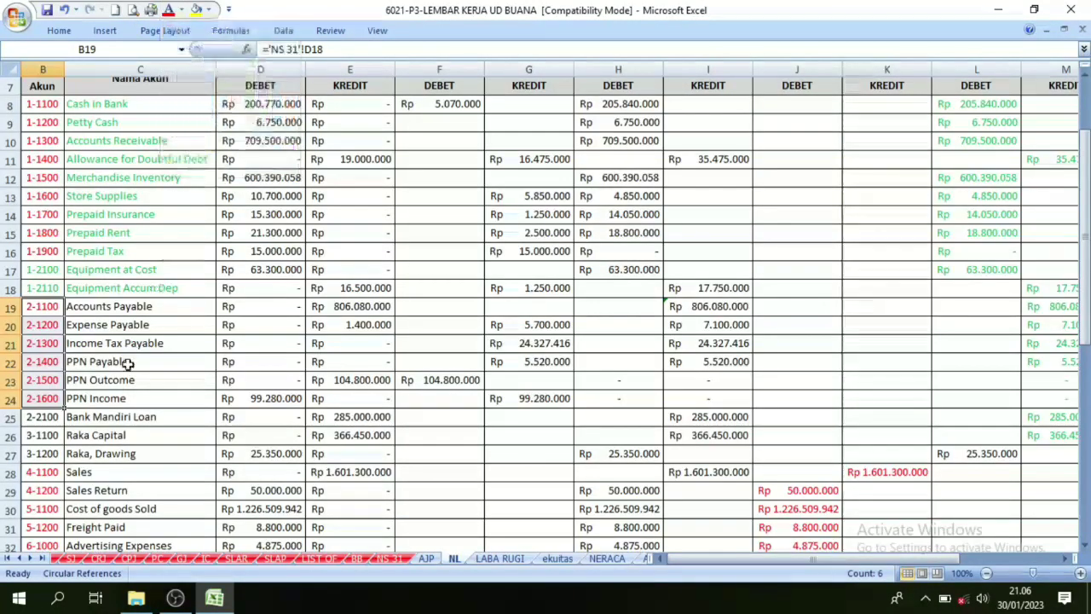
- Extend the red font colour to account number 2-2100 of Bank Mandiri Loan by recolouring B19:B25
click(70, 361)
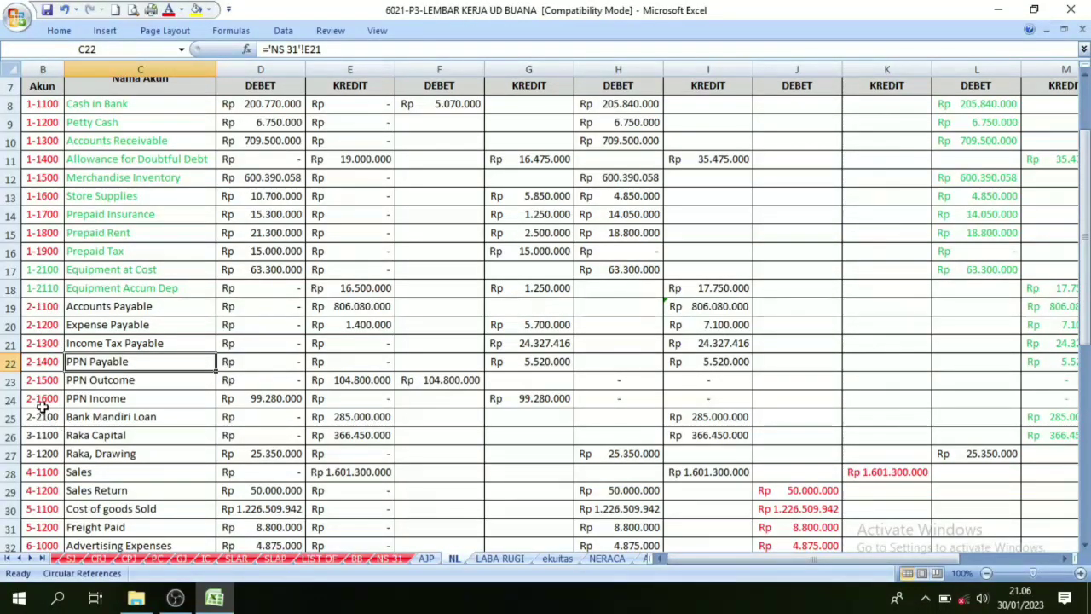
drag(43, 309, 42, 417)
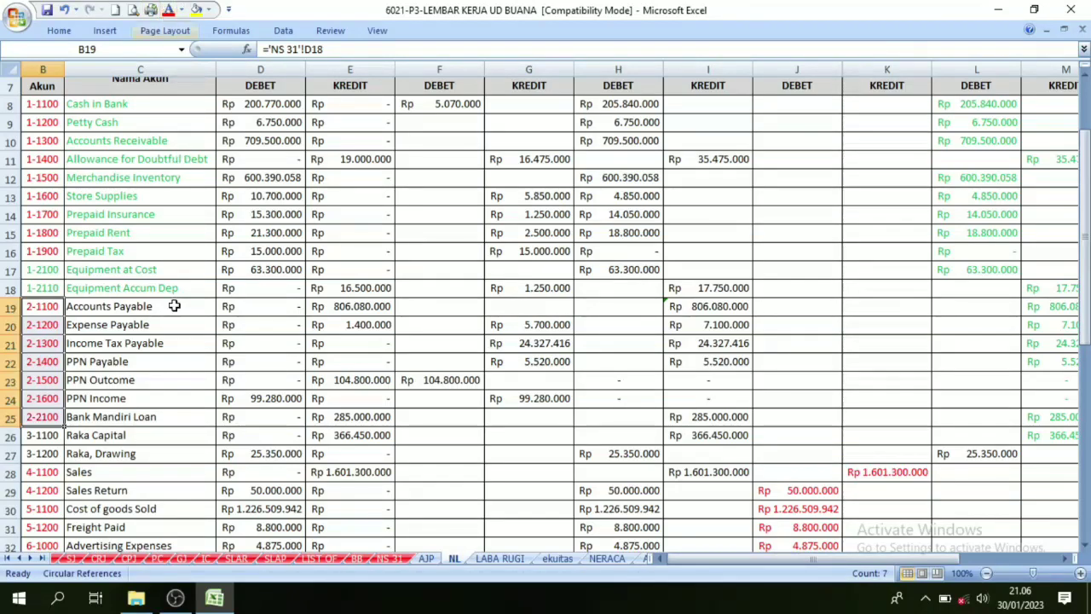
click(152, 344)
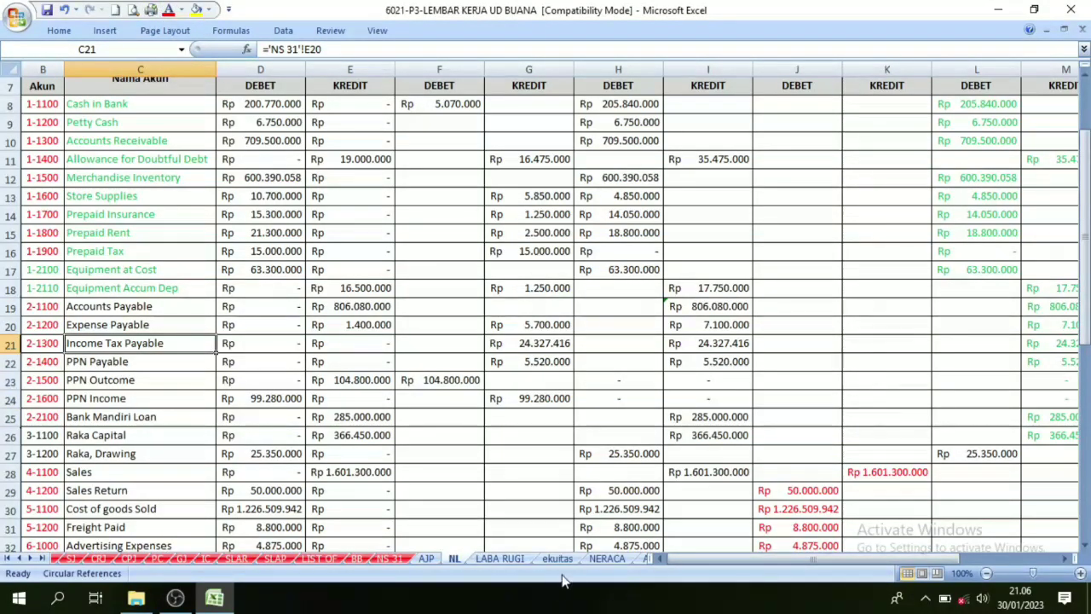
- Apply the light blue font colour to the current liability account numbers 2-1100 to 2-1600 in B19:B24 of the NL sheet
click(607, 558)
click(624, 232)
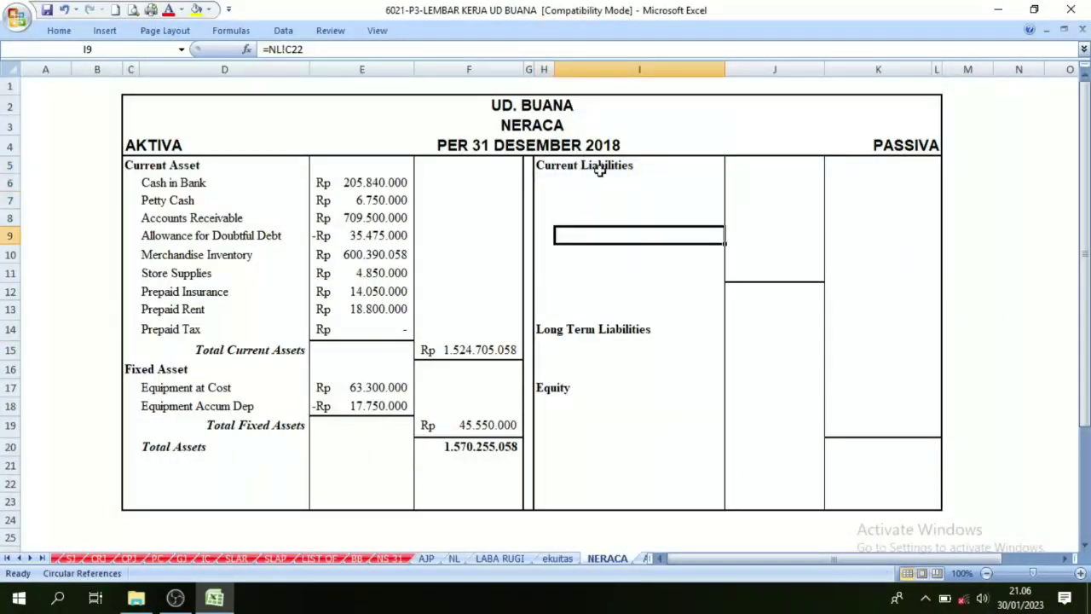
click(454, 559)
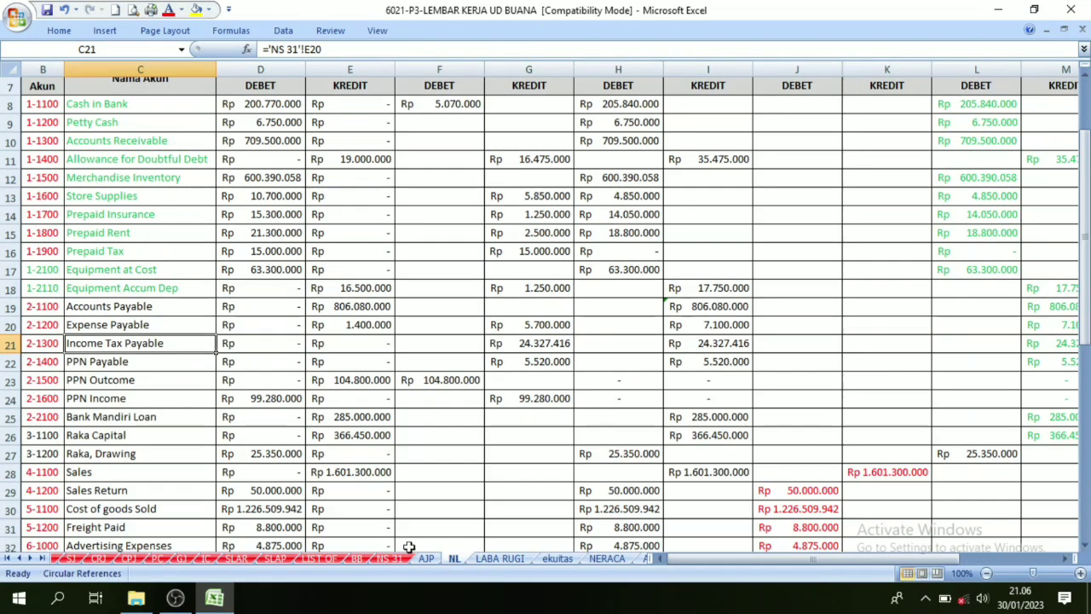
click(30, 309)
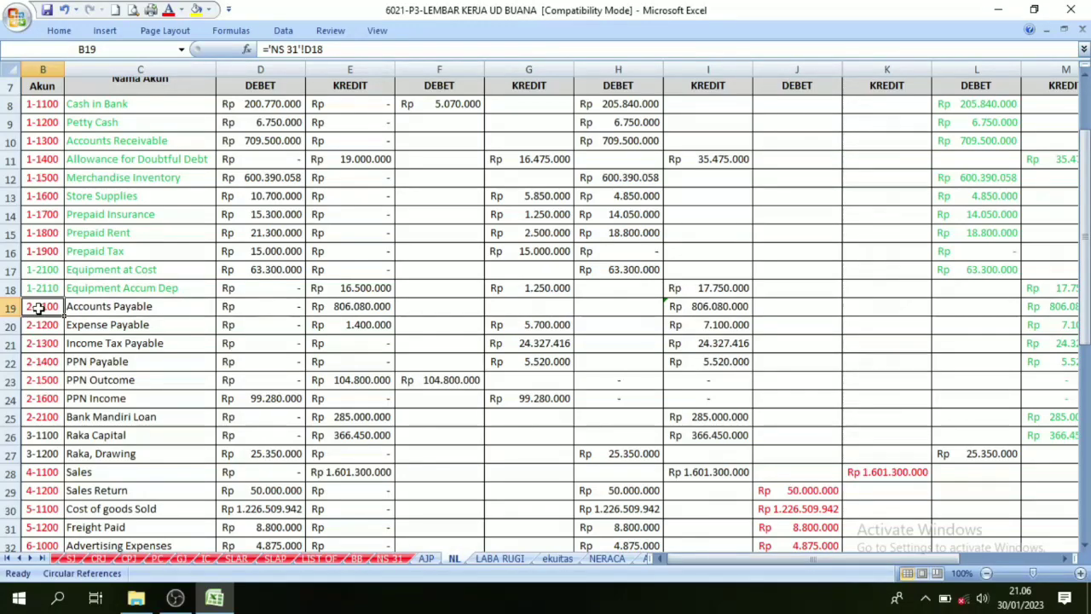
drag(40, 309, 45, 398)
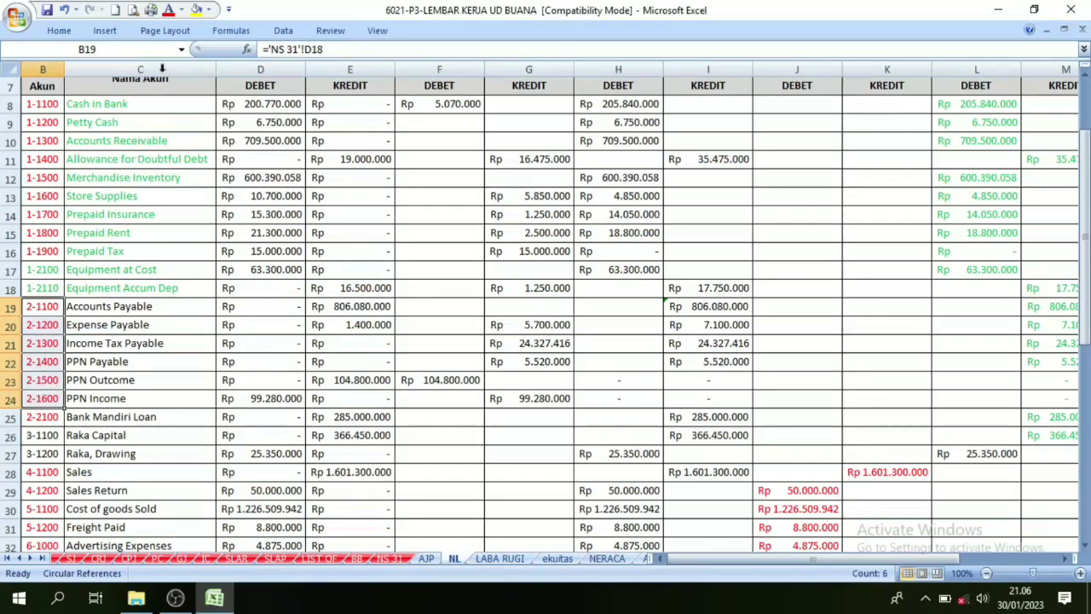
click(180, 9)
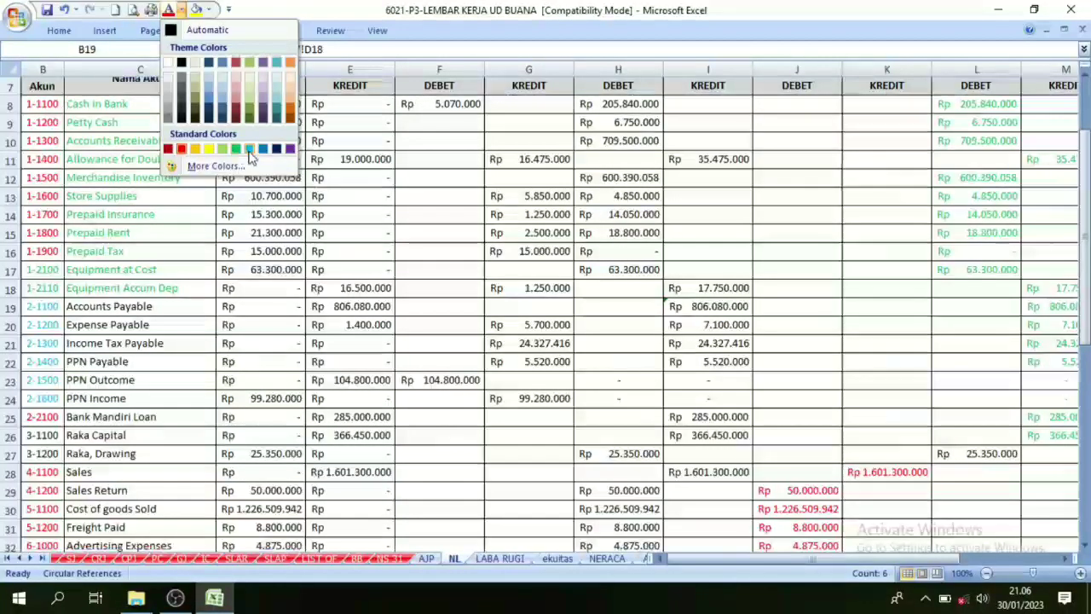
click(249, 149)
click(53, 328)
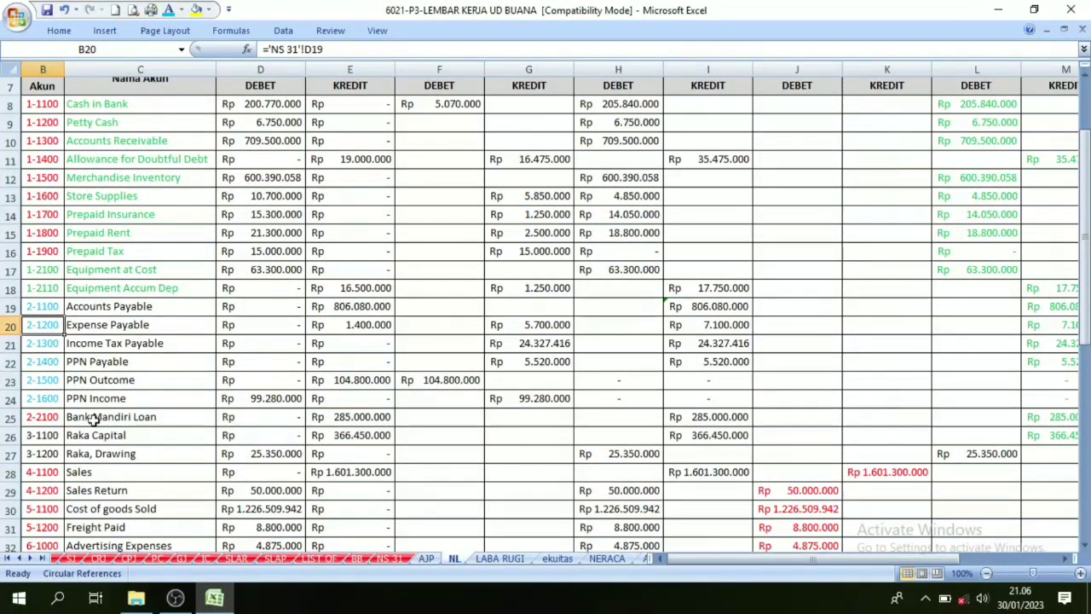
drag(41, 305, 44, 413)
click(115, 341)
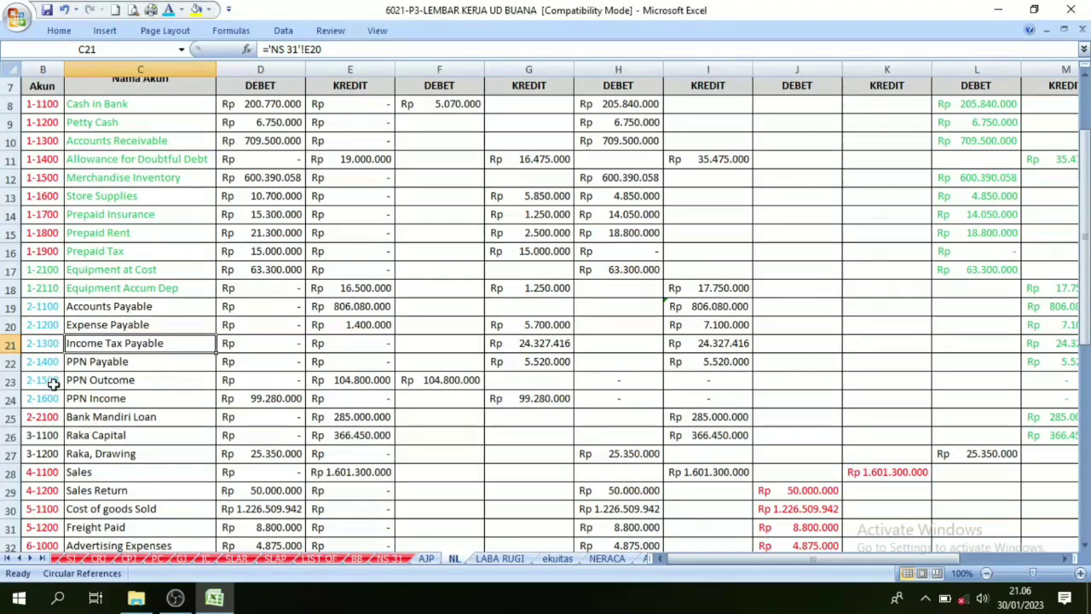
- Reveal the current liability account names from NL in H6:I11 of NERACA with the Automatic font colour
click(43, 415)
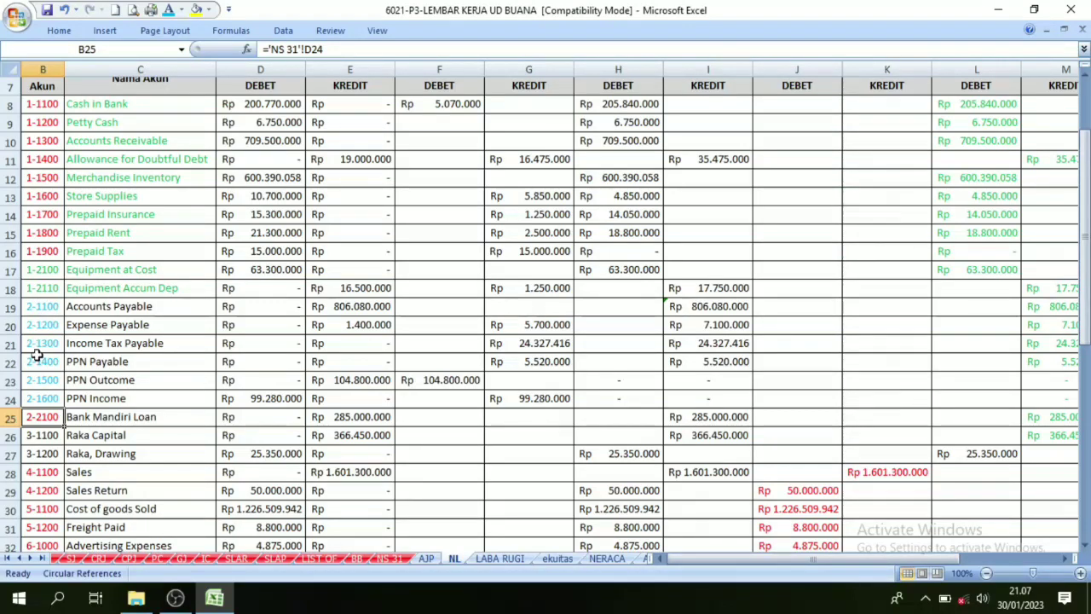
drag(36, 310, 98, 395)
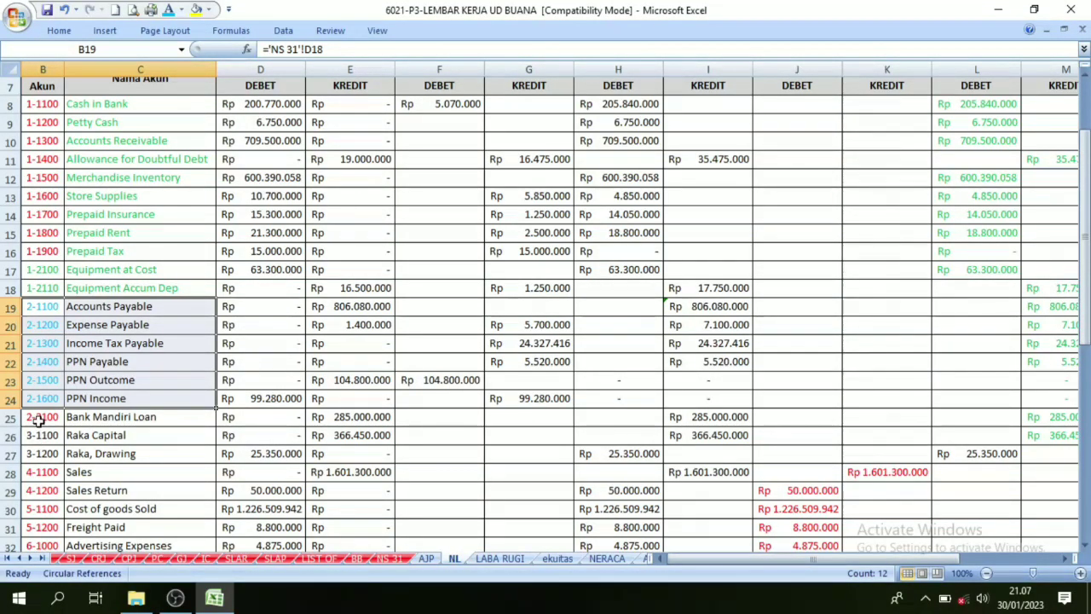
click(31, 417)
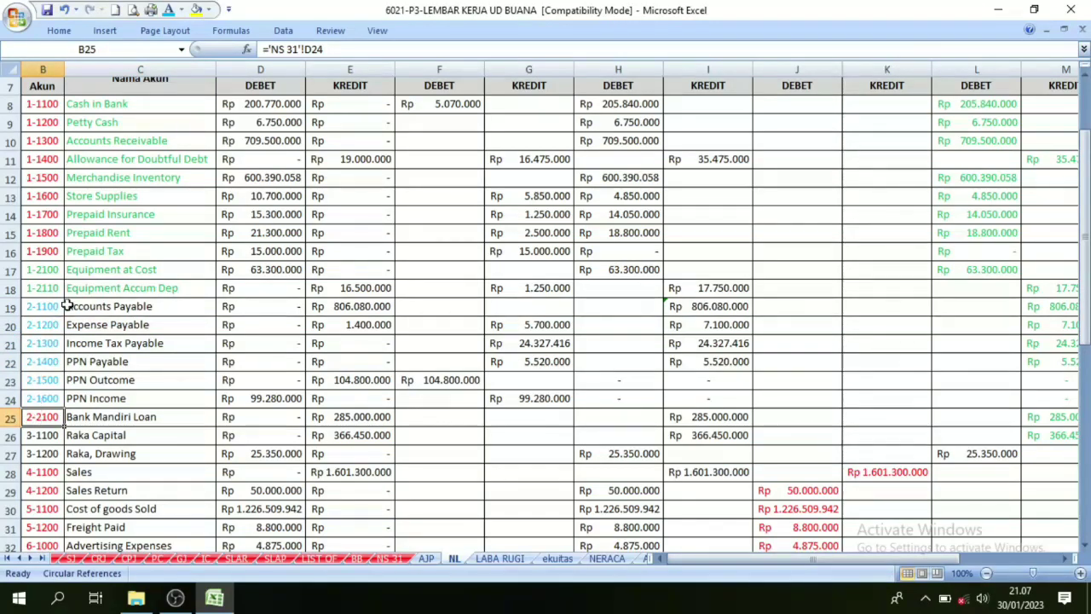
drag(54, 305, 113, 398)
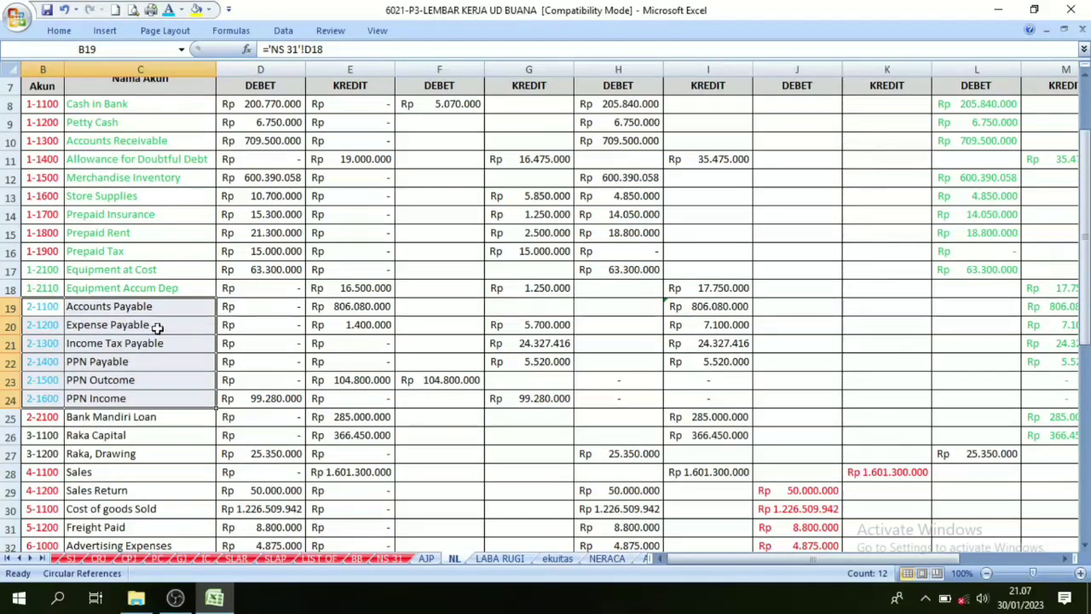
click(607, 558)
drag(542, 182, 614, 275)
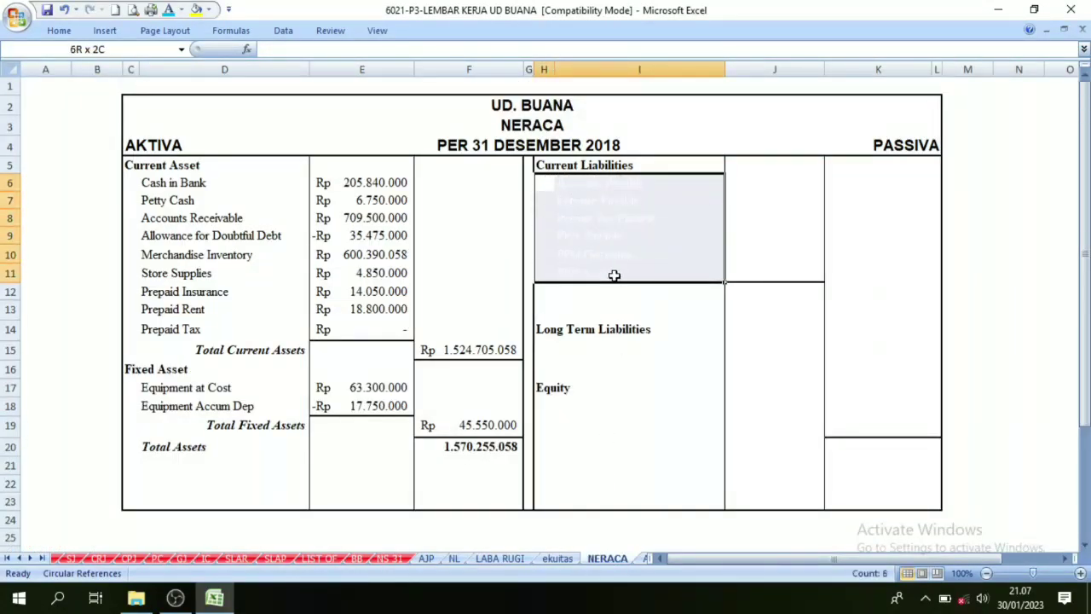
click(181, 9)
click(189, 27)
click(681, 309)
- Check the current liability amounts in M19:M24 of NL and reveal them in J5:J11 of NERACA with the black font colour
drag(750, 183, 755, 277)
click(635, 484)
click(453, 558)
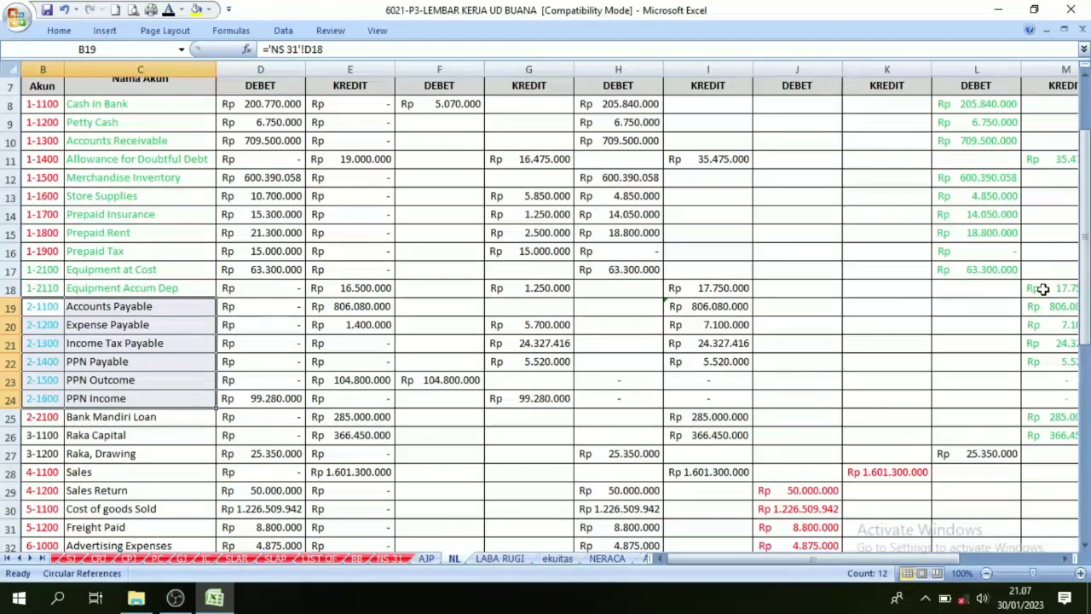
drag(1043, 306, 1046, 401)
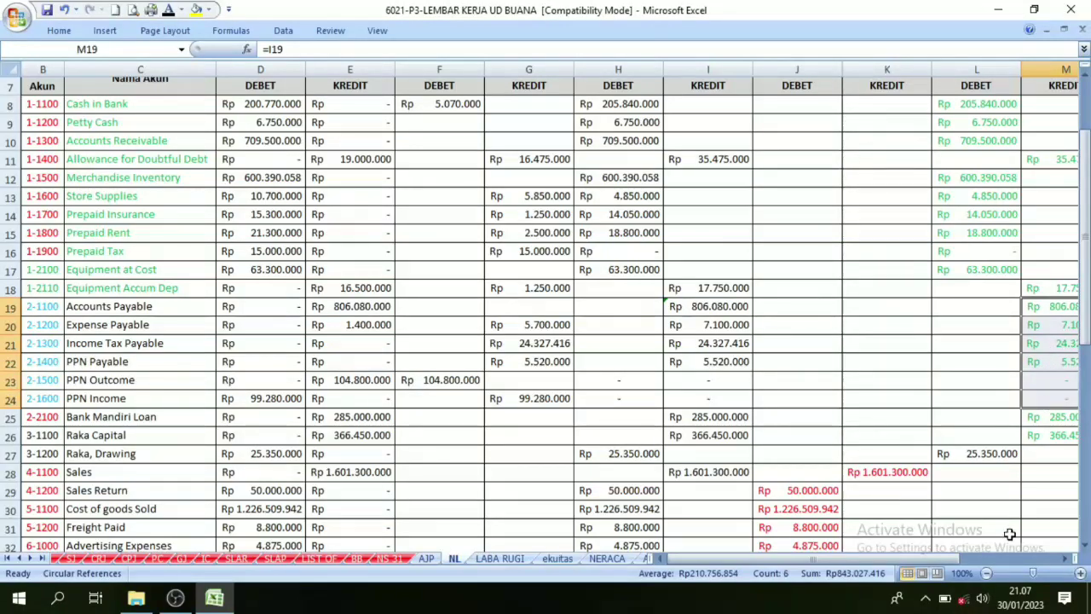
drag(940, 555, 1018, 561)
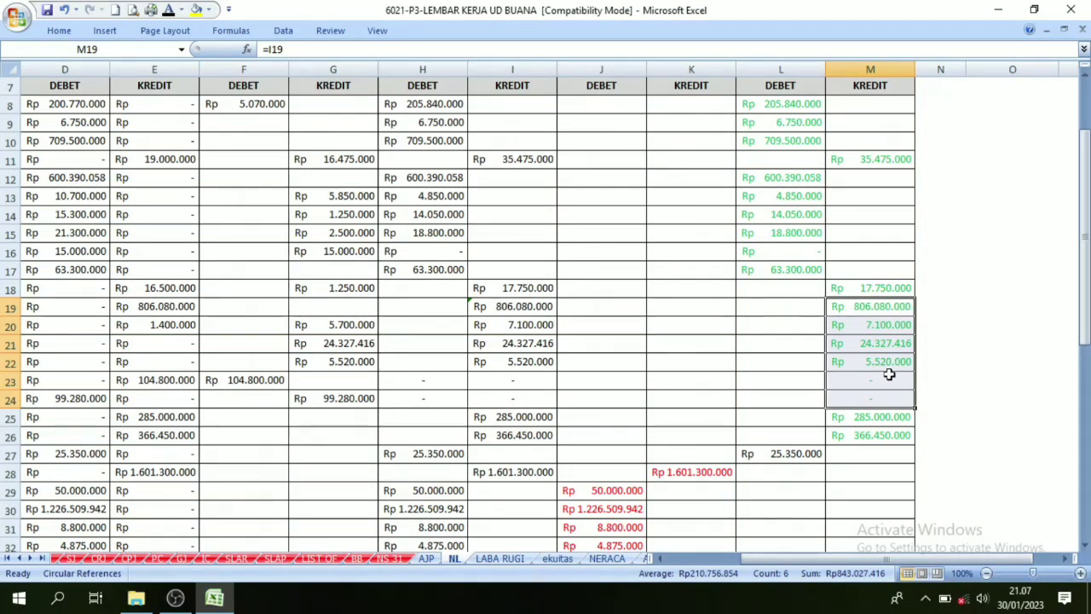
click(607, 559)
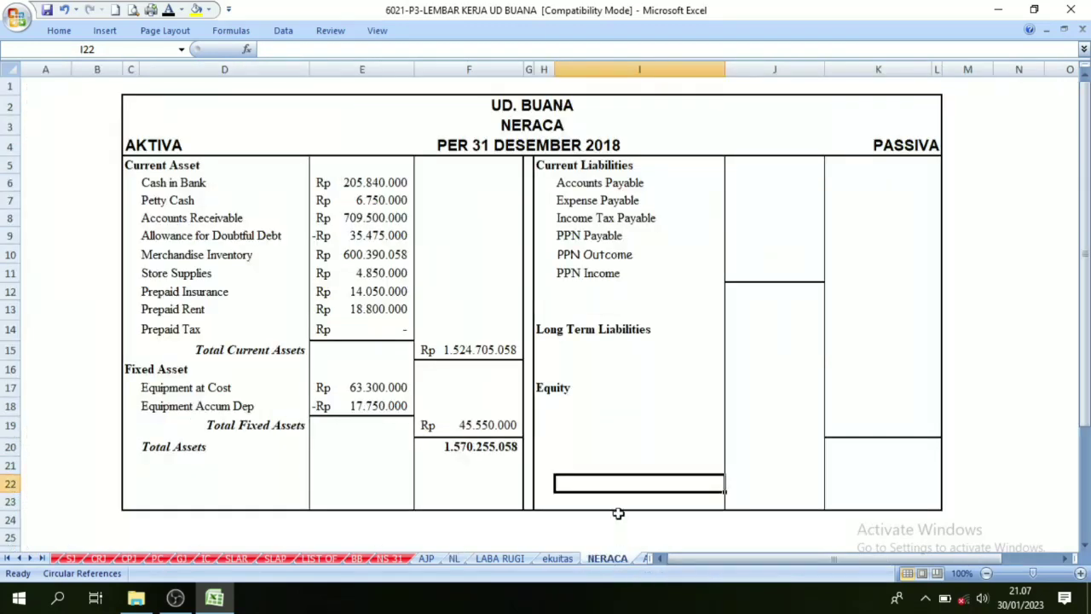
drag(757, 171, 756, 273)
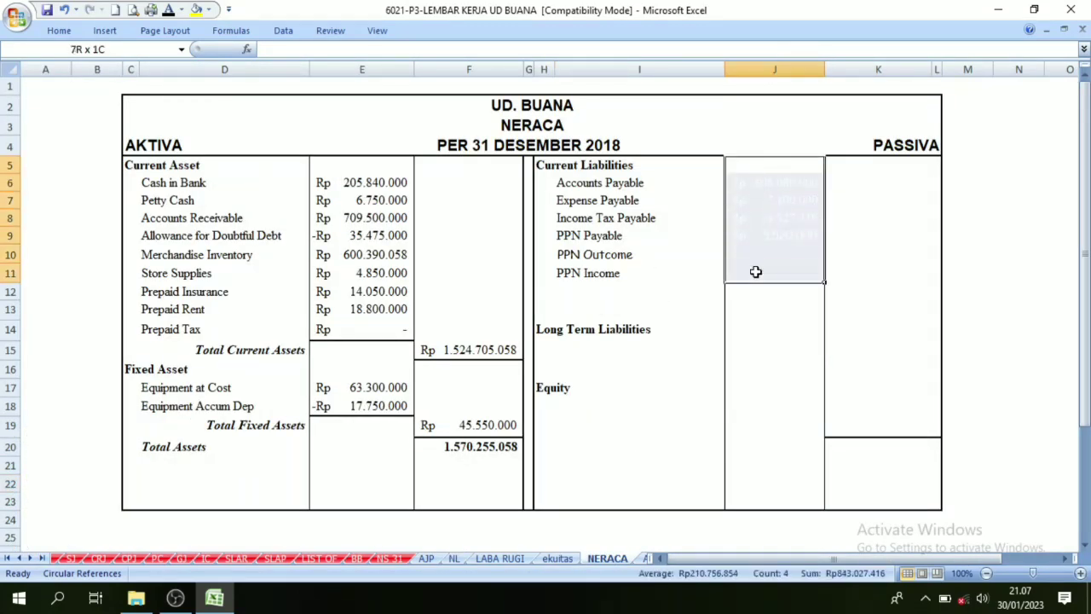
click(168, 9)
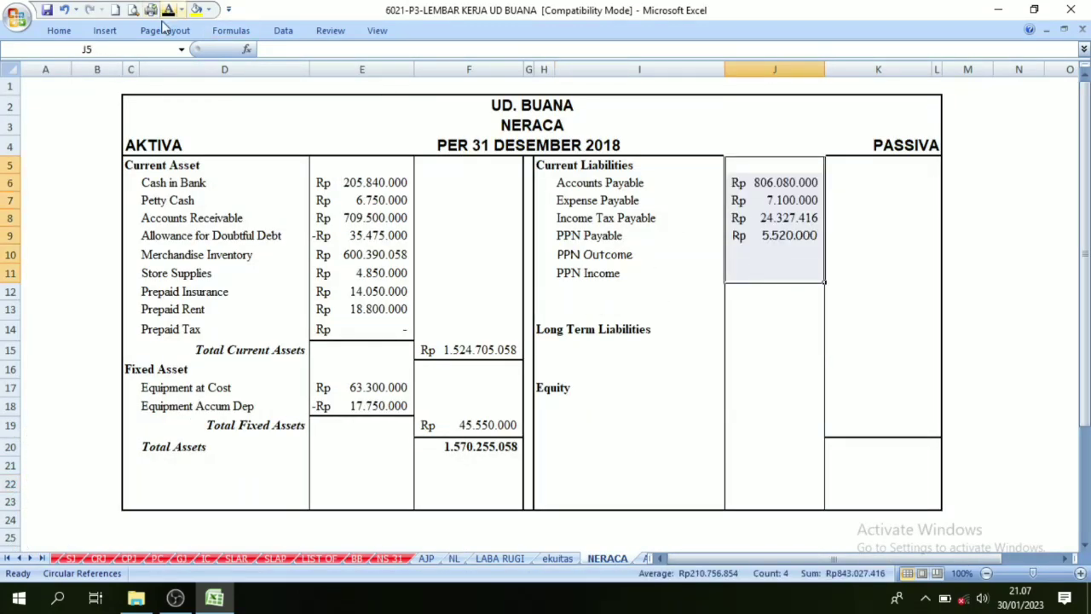
click(607, 389)
- Apply the black font colour to the =SUM(J6:J9) total in K12 and its Total Current Liabilities label in H12
drag(782, 188, 790, 249)
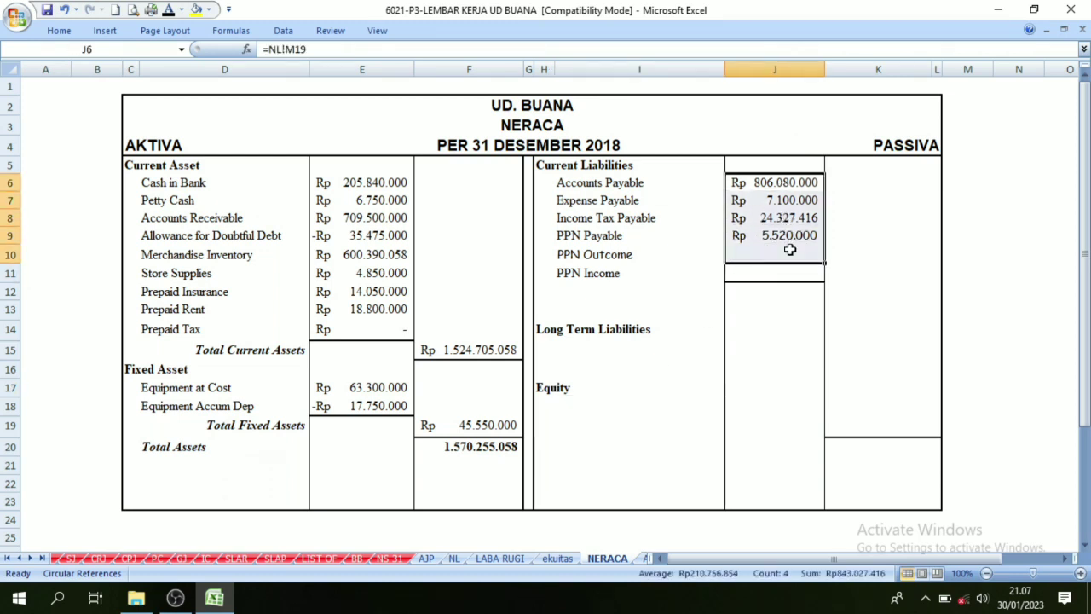
click(883, 289)
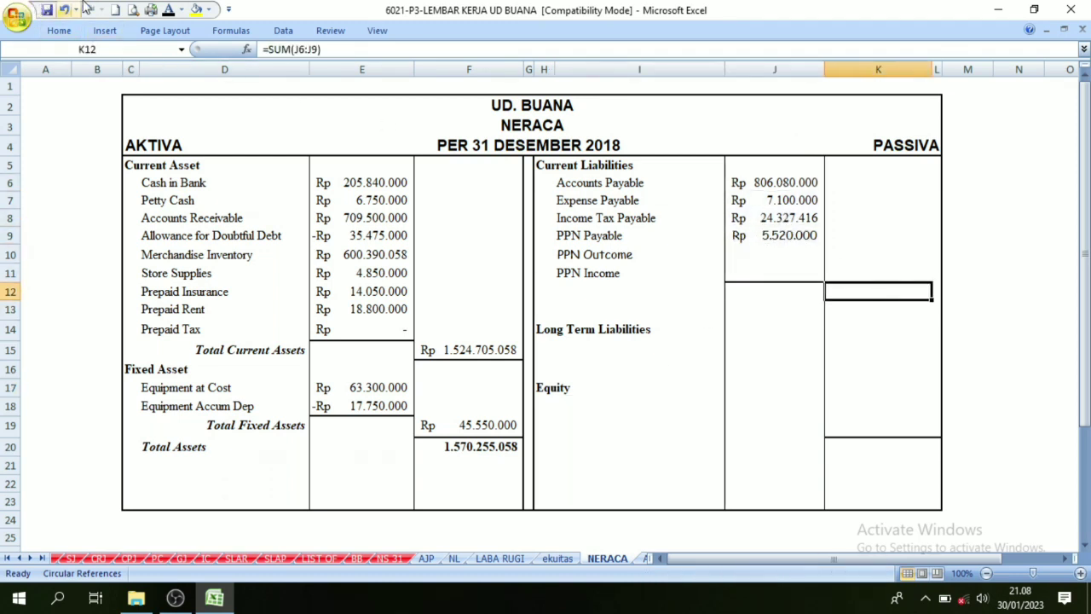
click(167, 10)
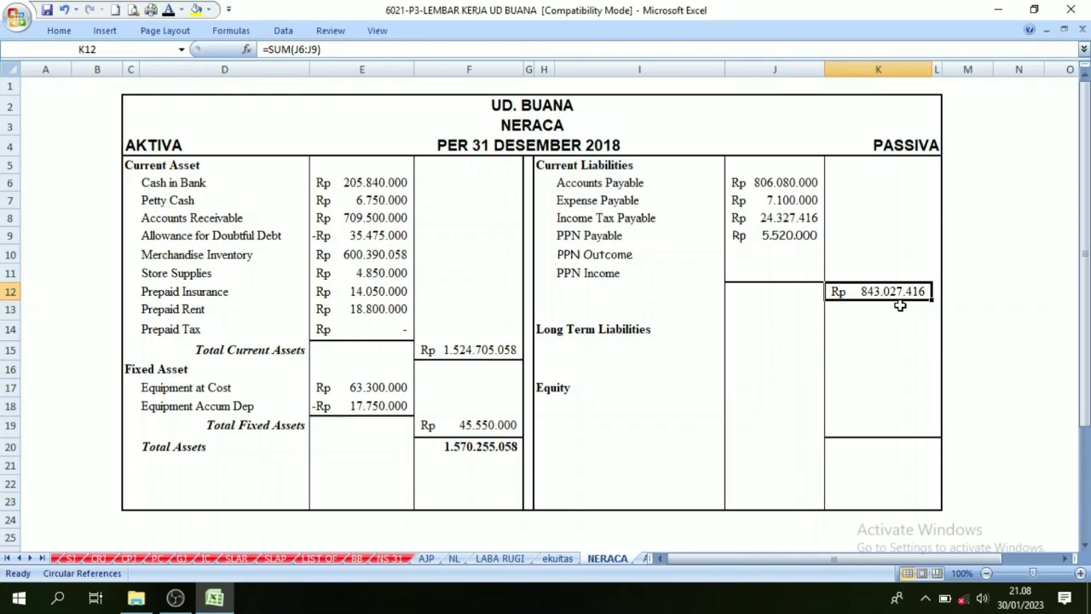
click(682, 295)
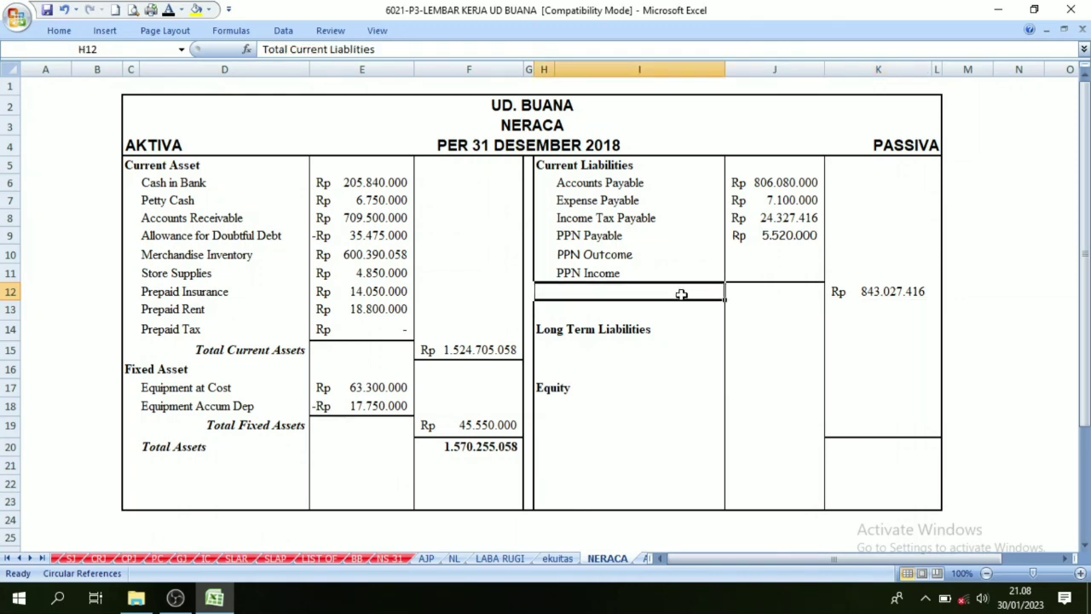
click(169, 9)
- Locate account 2-2100 on NL and reveal Bank Mandiri Loan in I15 under Long Term Liabilities on NERACA in black
click(605, 341)
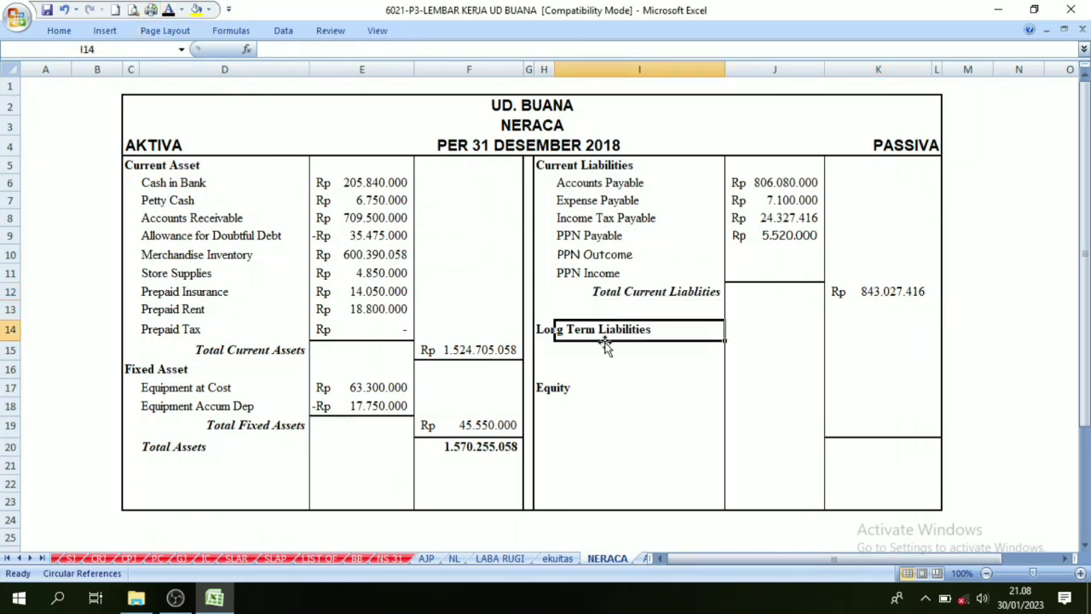
click(594, 386)
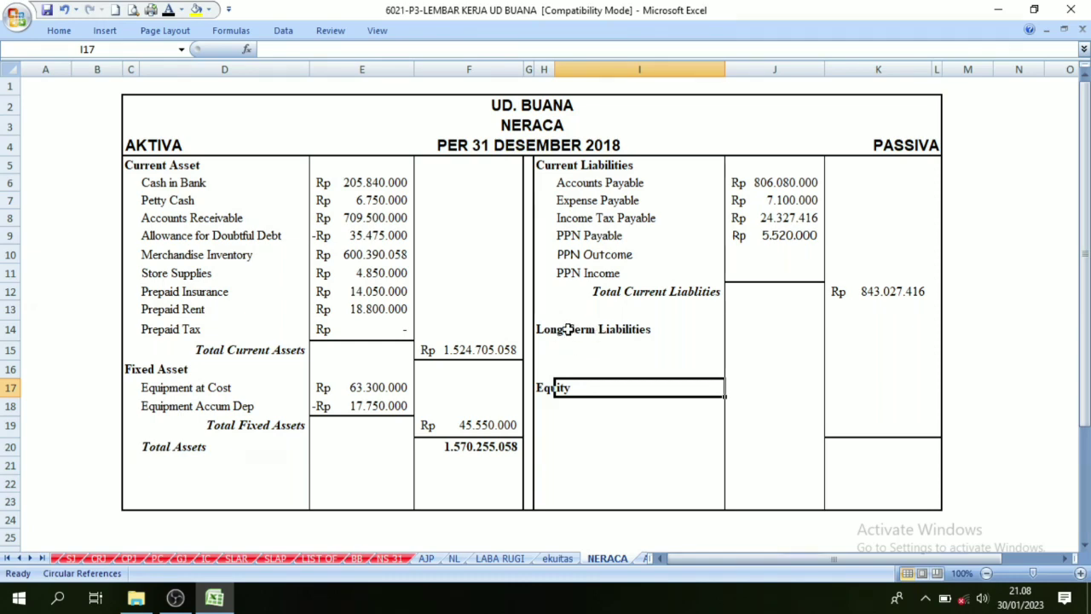
click(454, 558)
drag(826, 560, 800, 560)
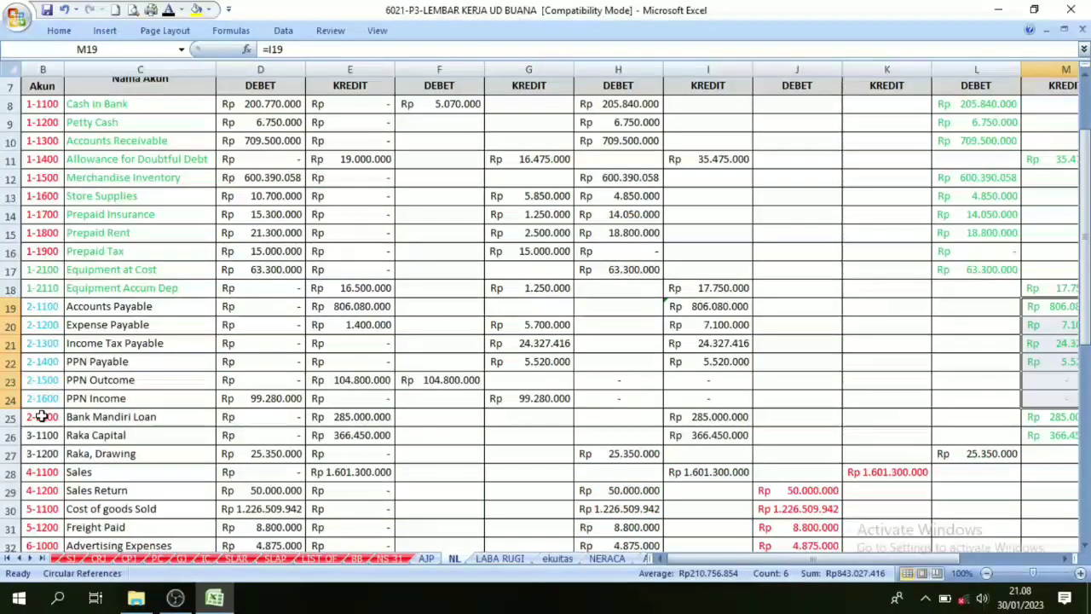
drag(41, 415, 146, 416)
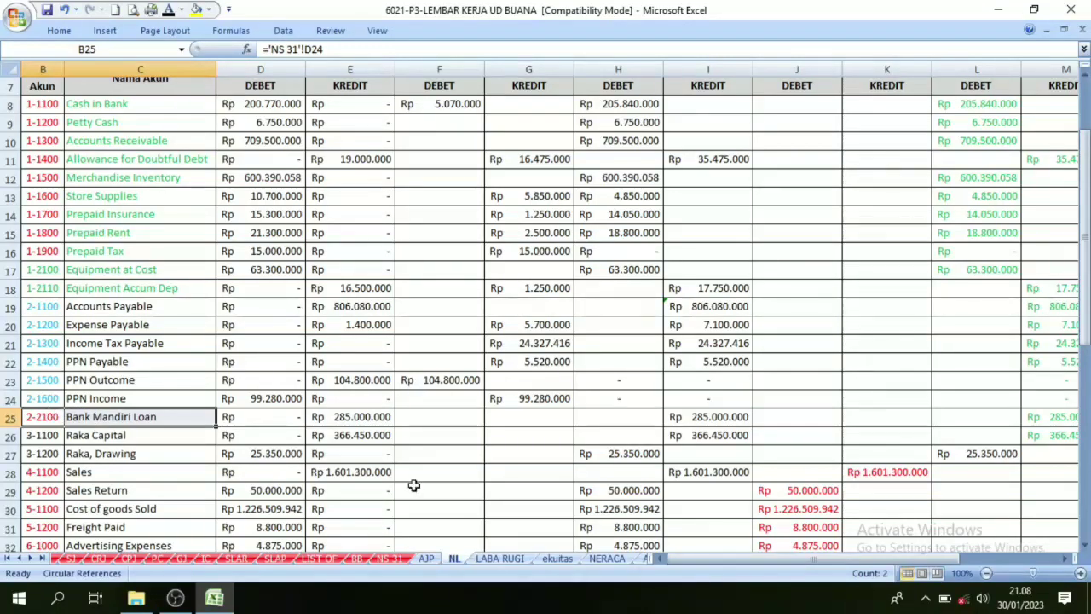
click(606, 558)
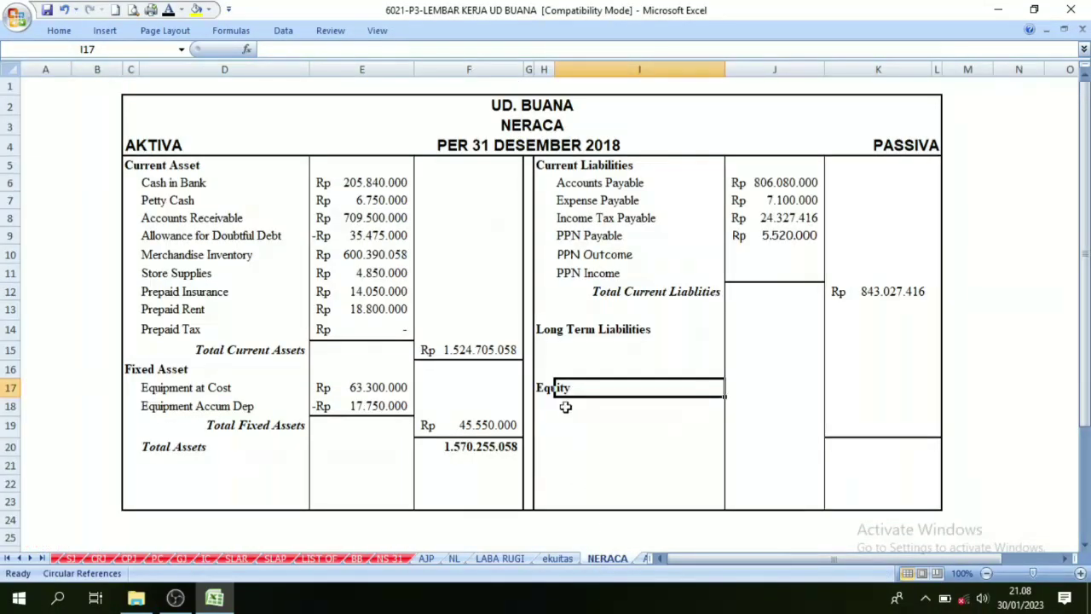
click(558, 350)
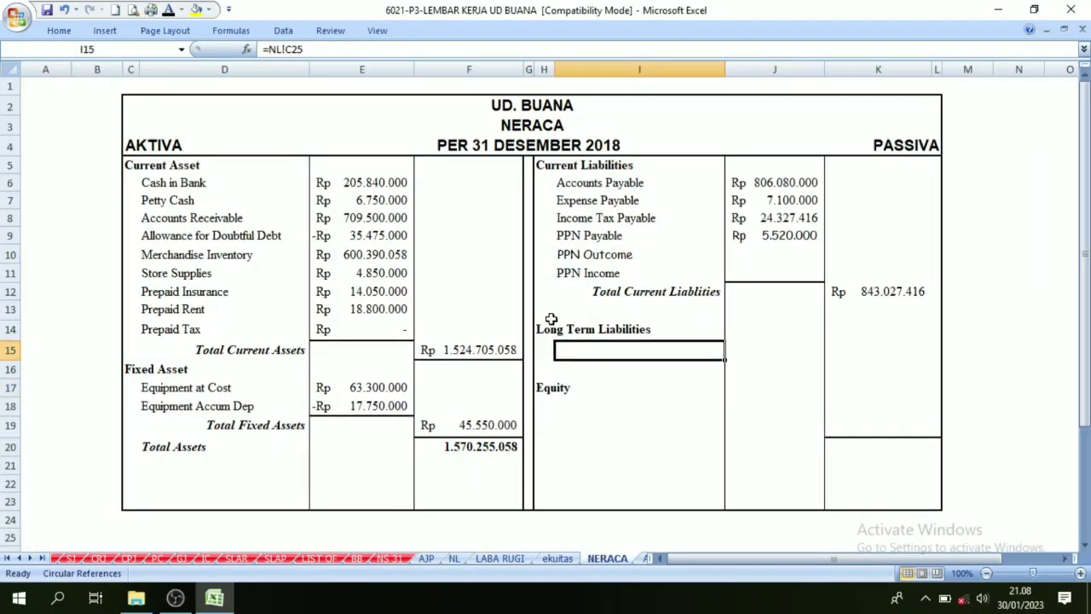
click(169, 11)
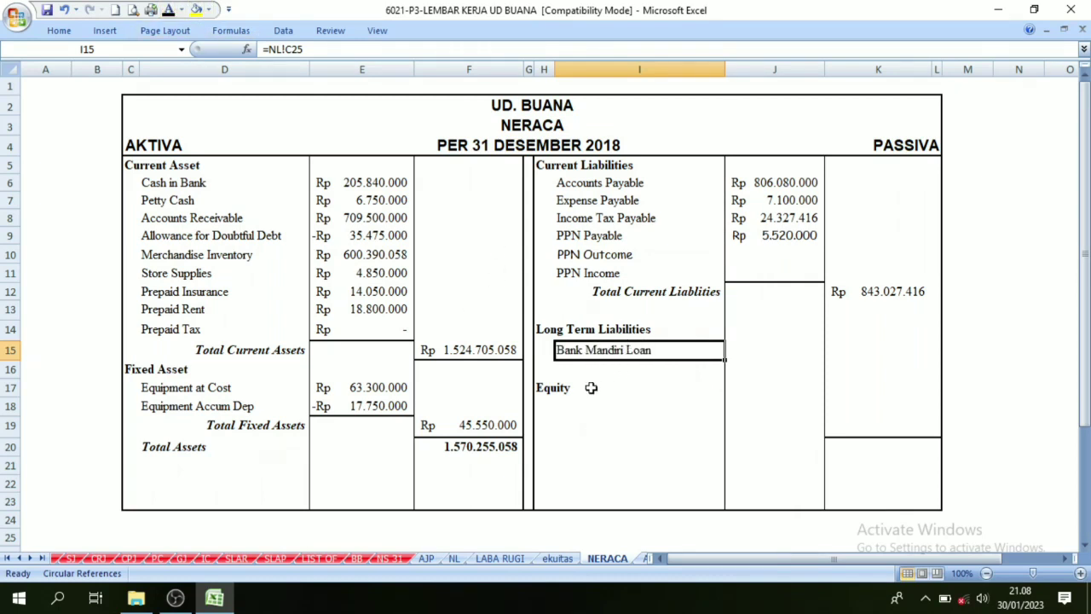
- Check the Bank Mandiri Loan amount in M25 of NL and reveal it in K15 of NERACA with the black font colour
click(875, 354)
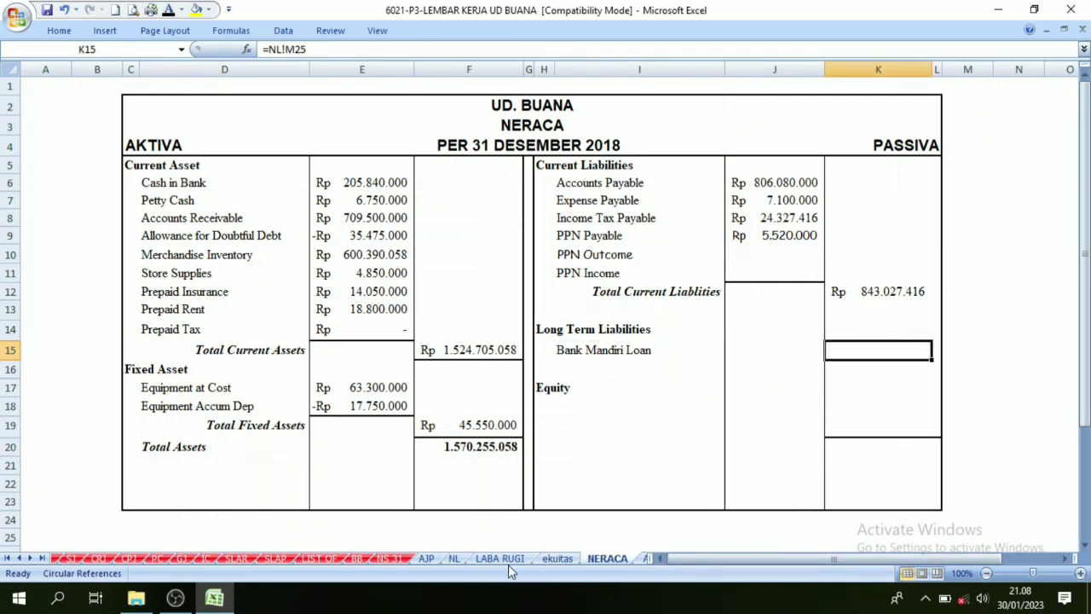
click(455, 558)
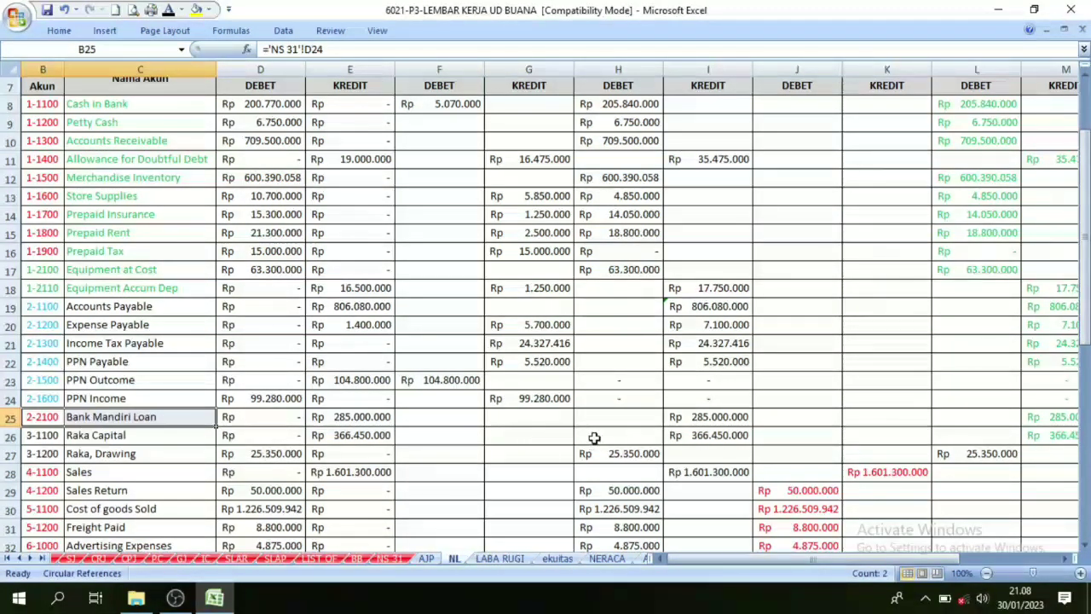
click(1054, 415)
drag(877, 558, 927, 562)
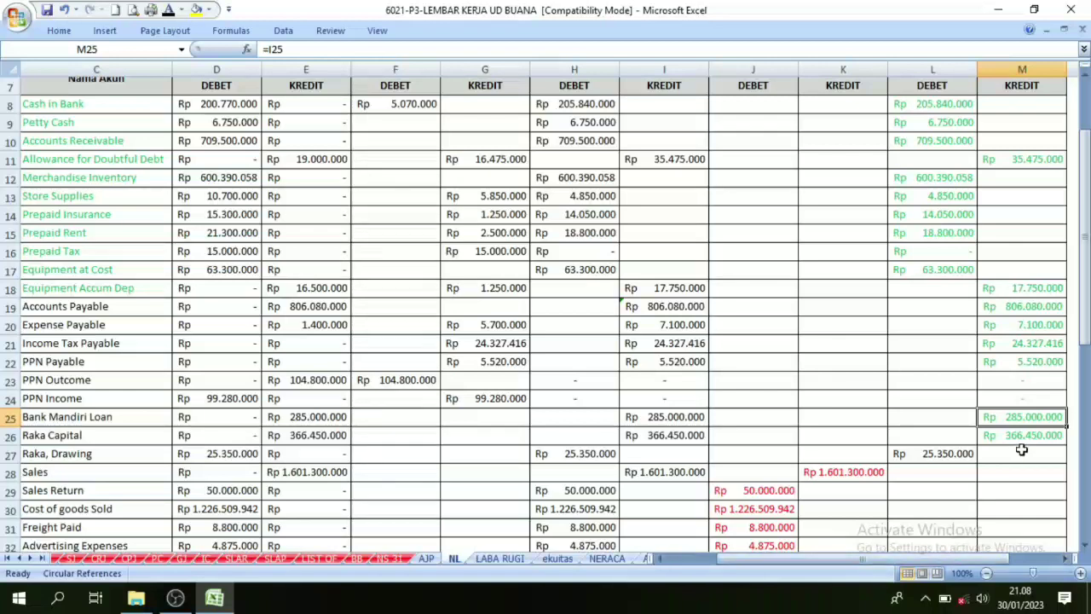
click(605, 558)
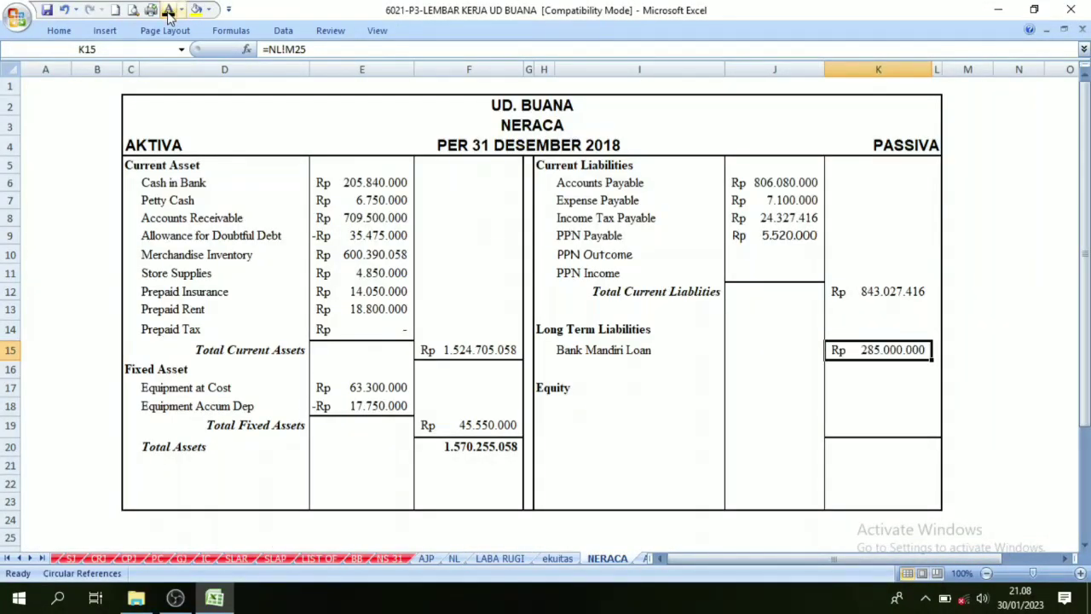
- Examine the equity accounts 3-1100 and 3-1200 in rows 26 and 27 of NL for the Equity section of NERACA
click(743, 367)
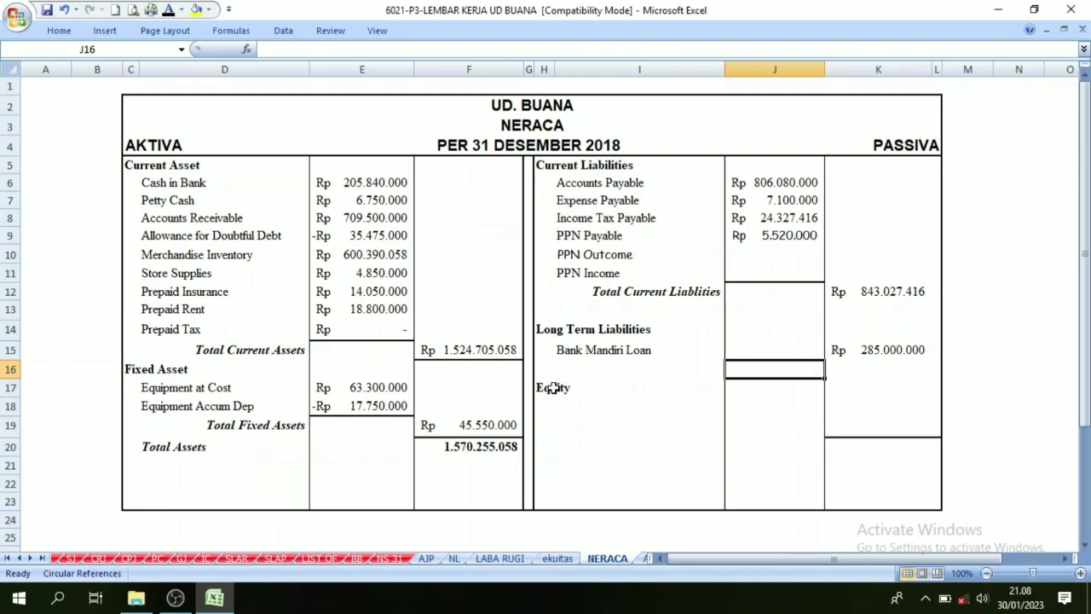
drag(545, 388, 588, 390)
click(588, 407)
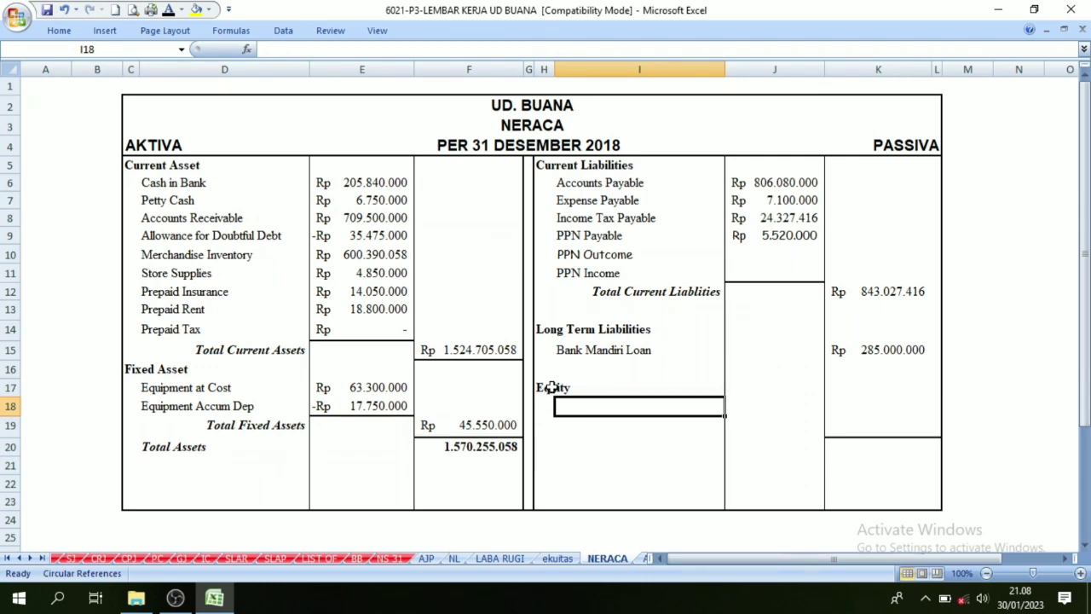
click(550, 388)
click(589, 443)
click(453, 558)
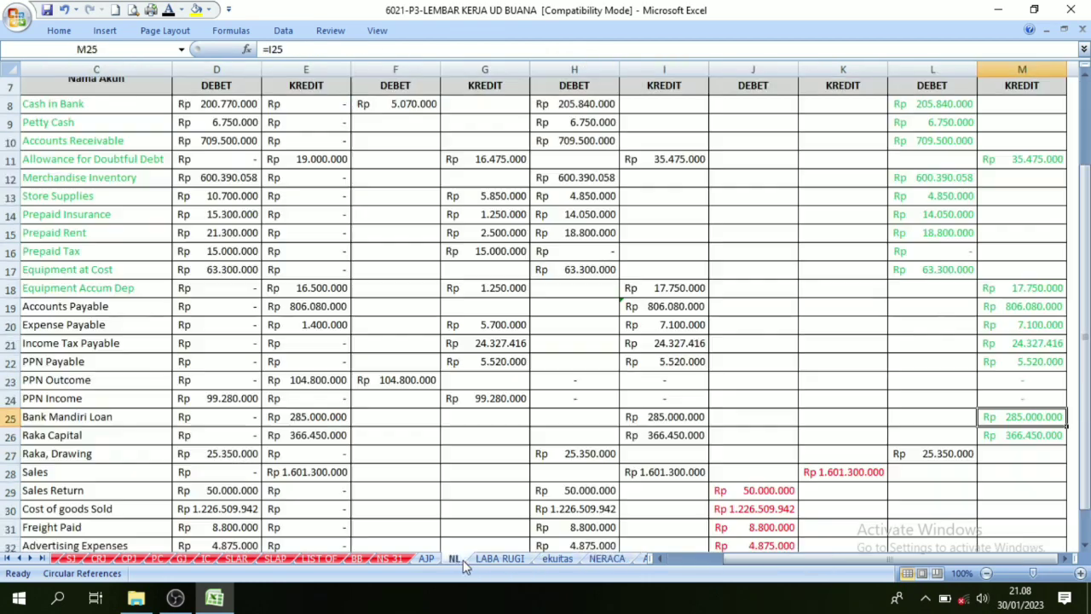
drag(785, 562, 705, 565)
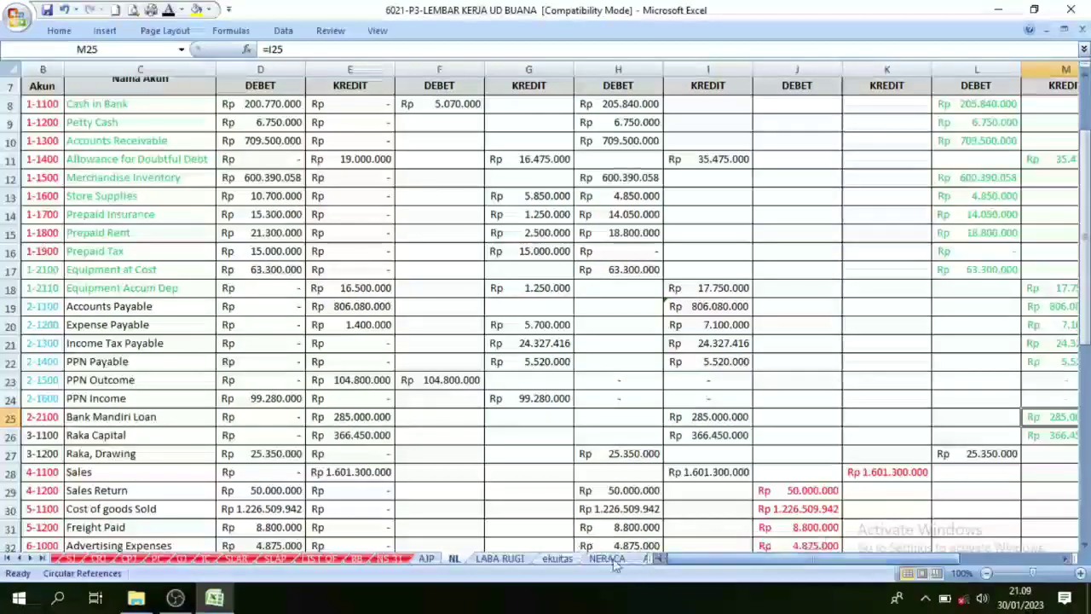
scroll(538, 256, up, 2)
scroll(495, 351, down, 4)
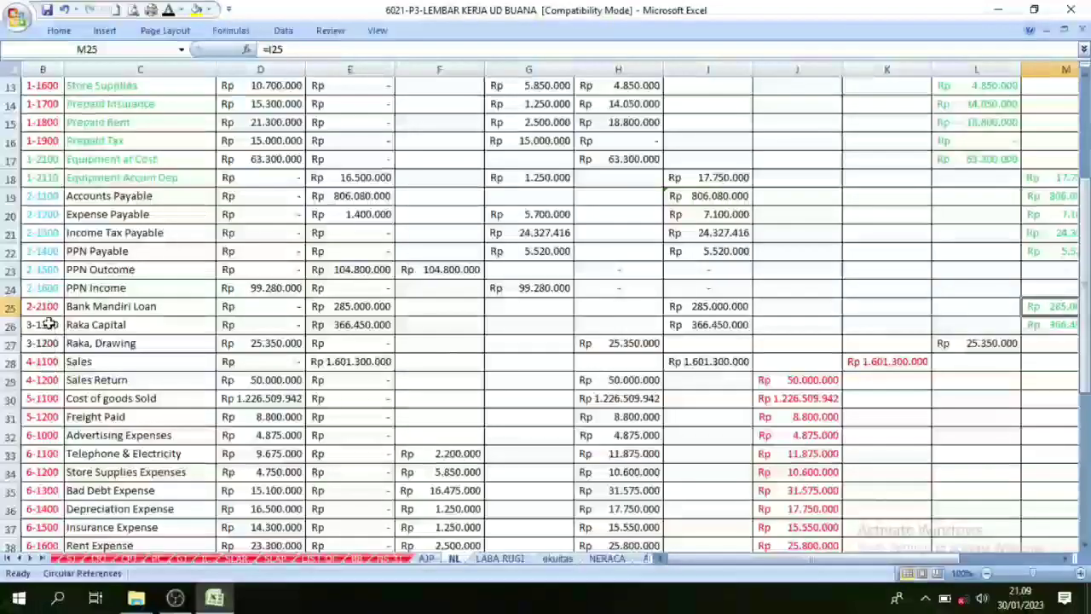
drag(46, 324, 964, 343)
scroll(599, 237, up, 1)
scroll(599, 238, up, 3)
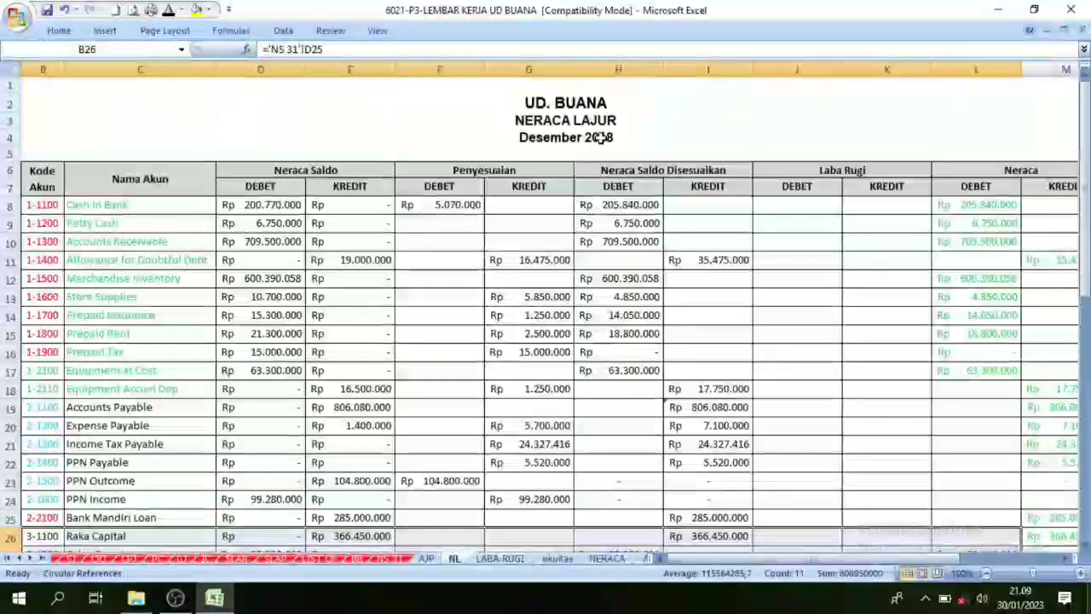
click(608, 558)
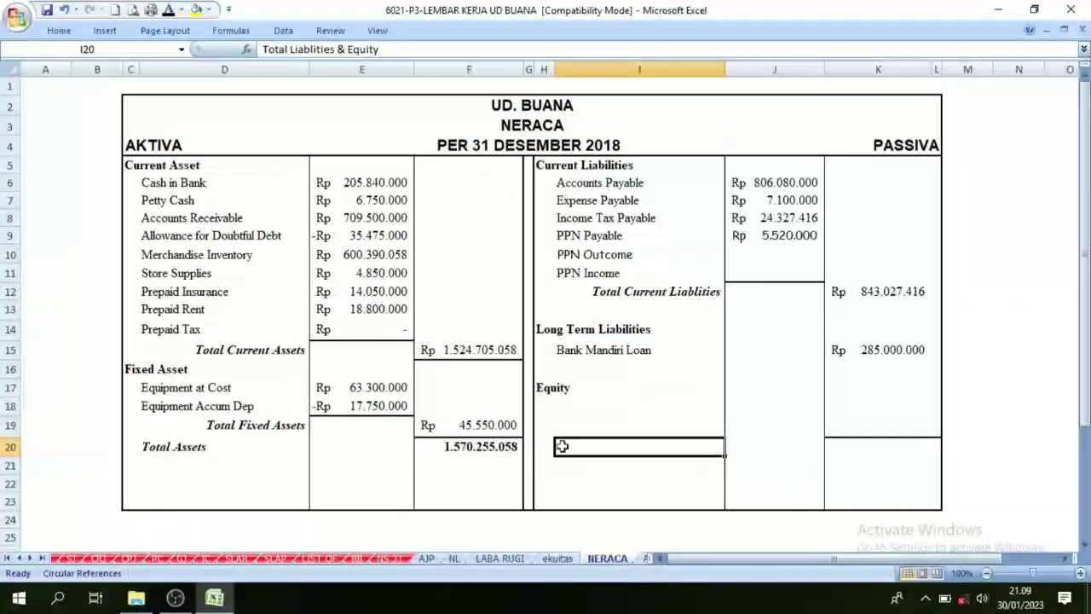
- Check the Modal Akhir 31 desember row on ekuitas and reveal the owner's capital label in H18 of NERACA in black
click(549, 388)
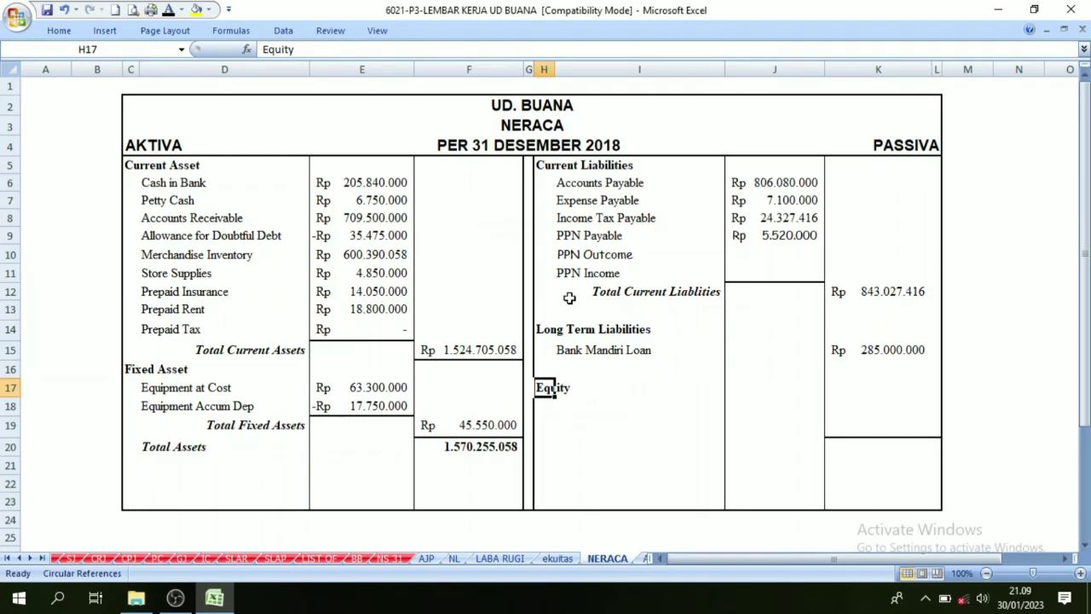
click(585, 401)
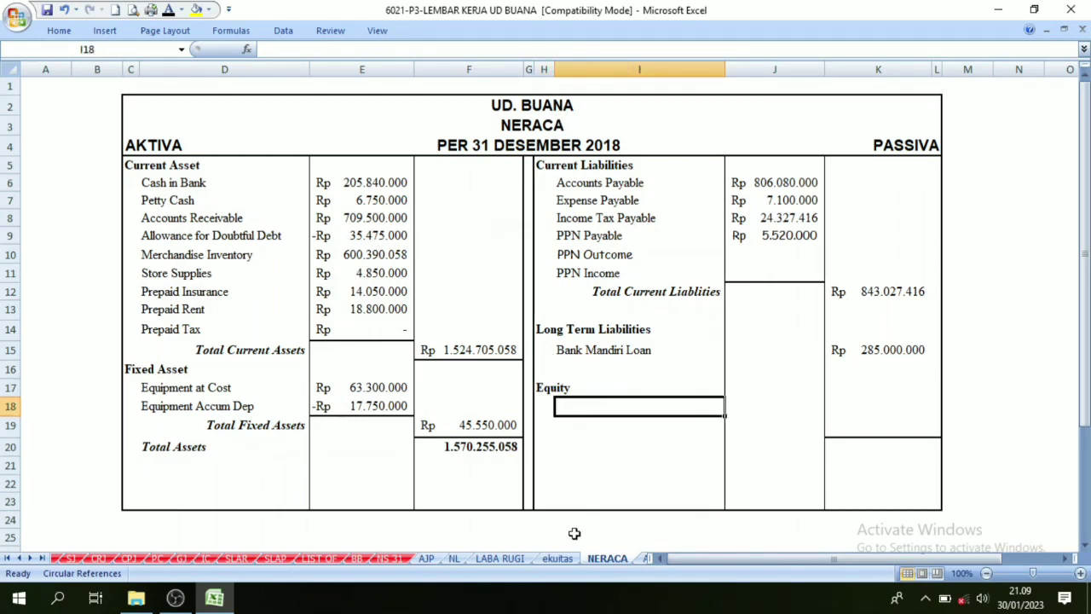
click(558, 558)
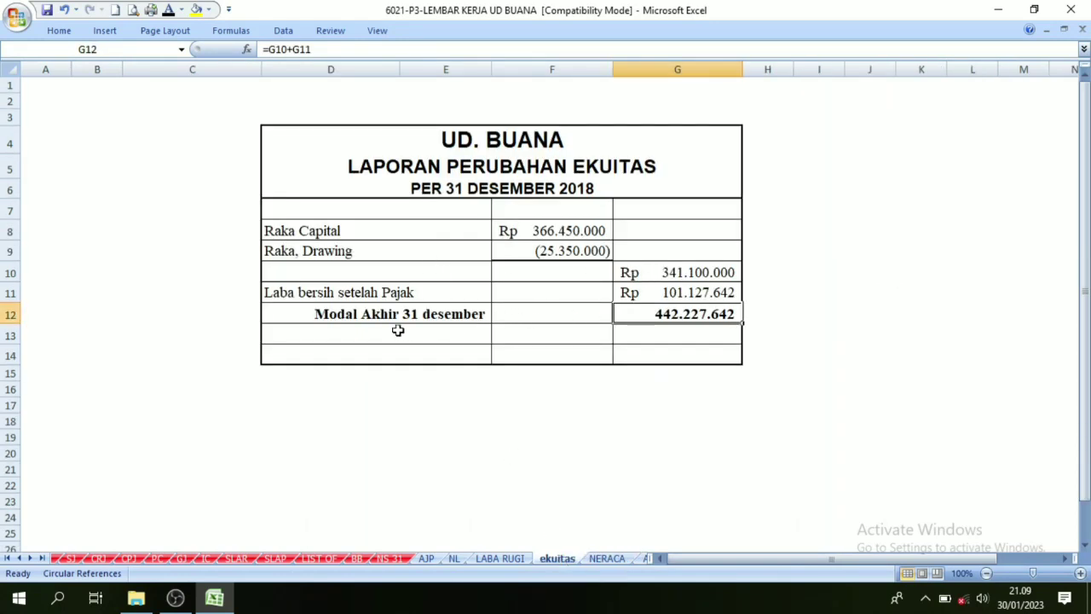
drag(352, 324, 640, 317)
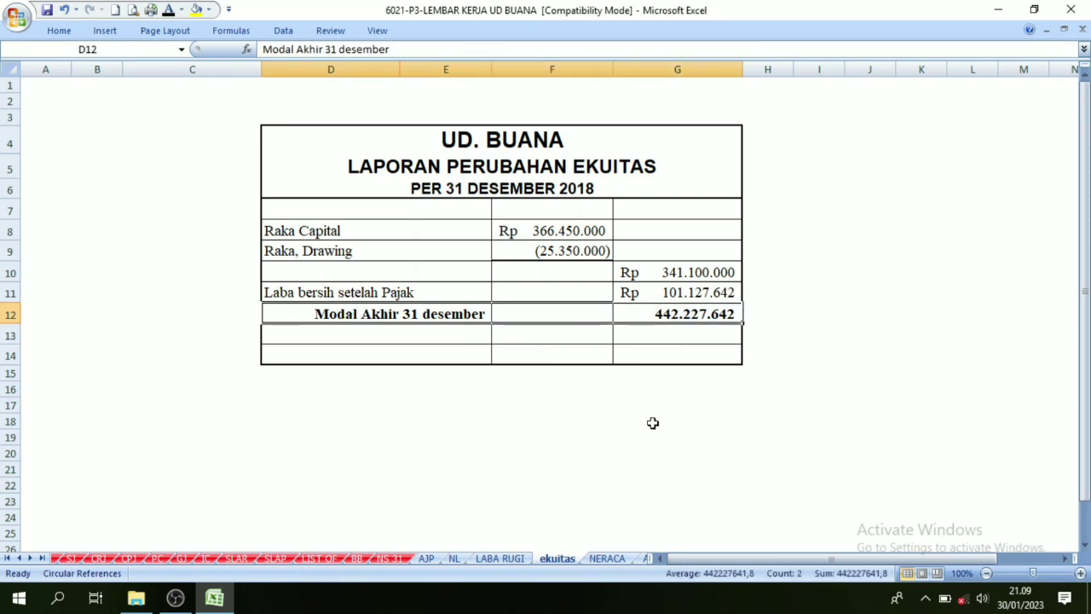
click(653, 427)
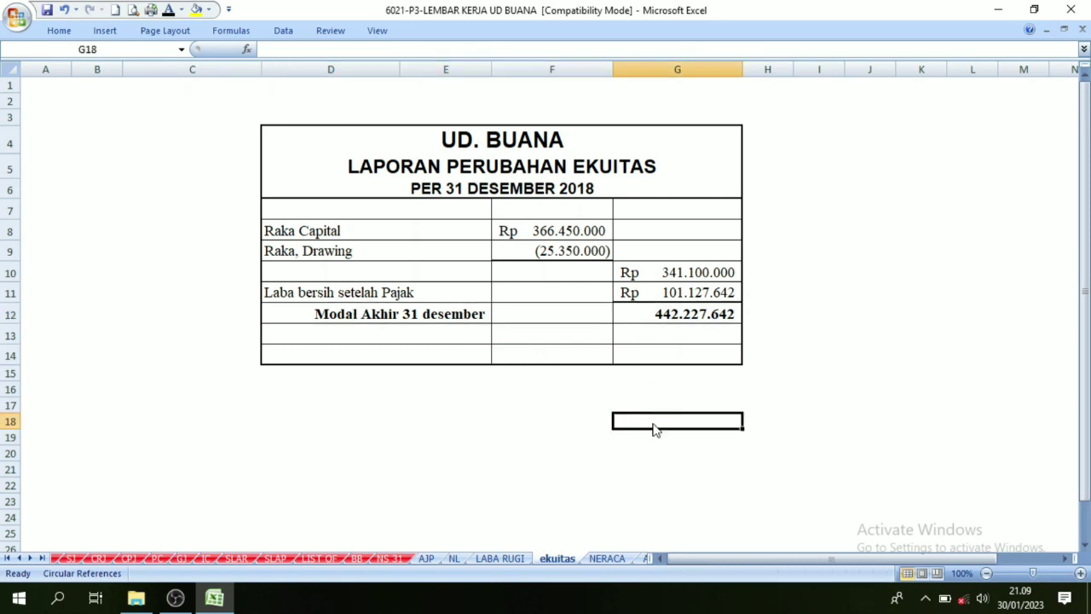
click(670, 315)
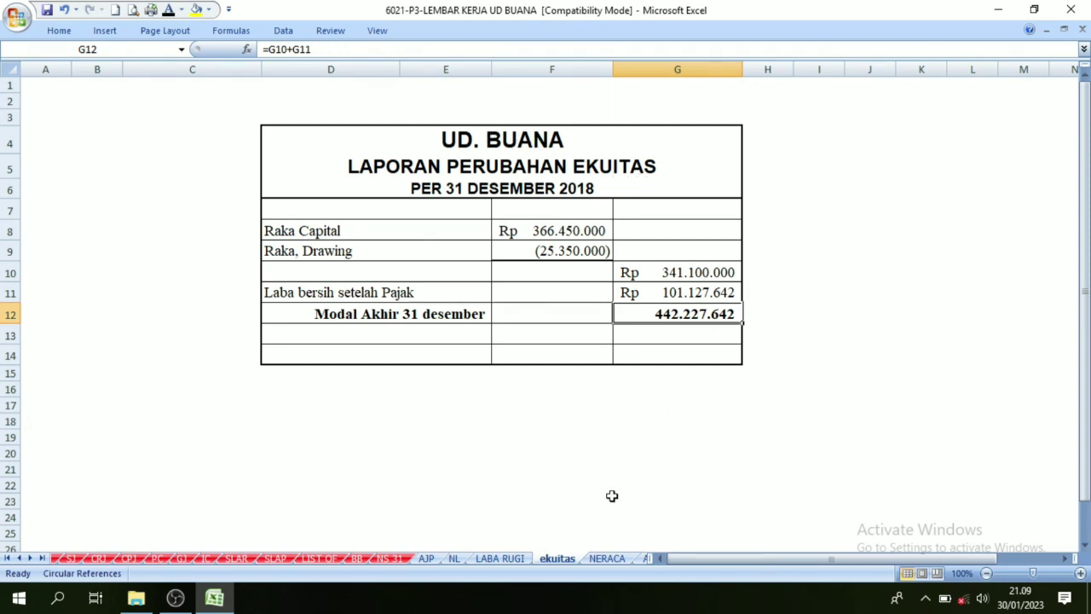
click(607, 558)
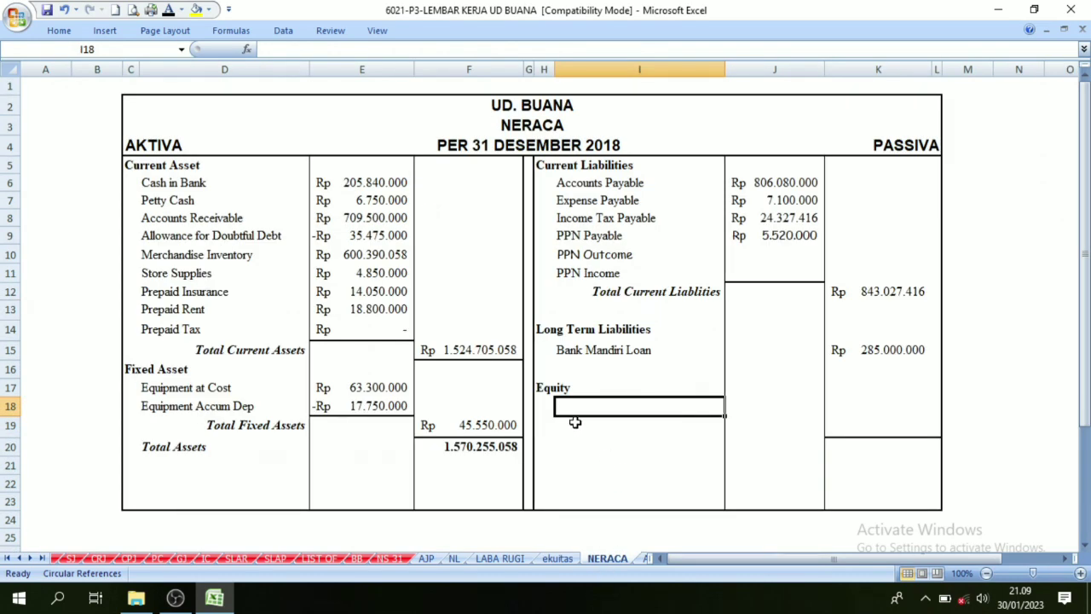
click(538, 406)
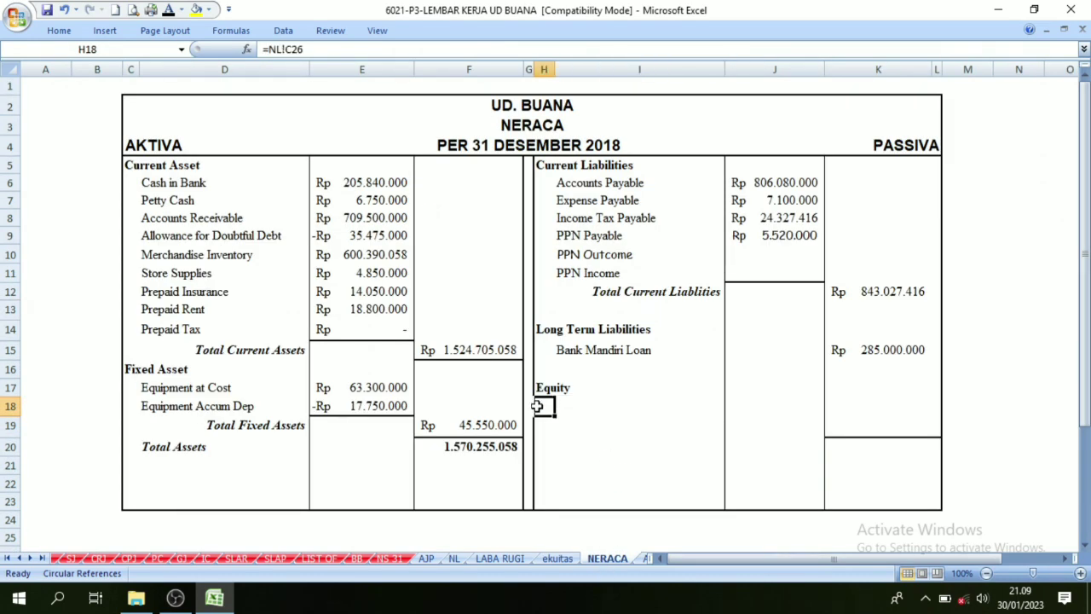
click(169, 12)
click(626, 406)
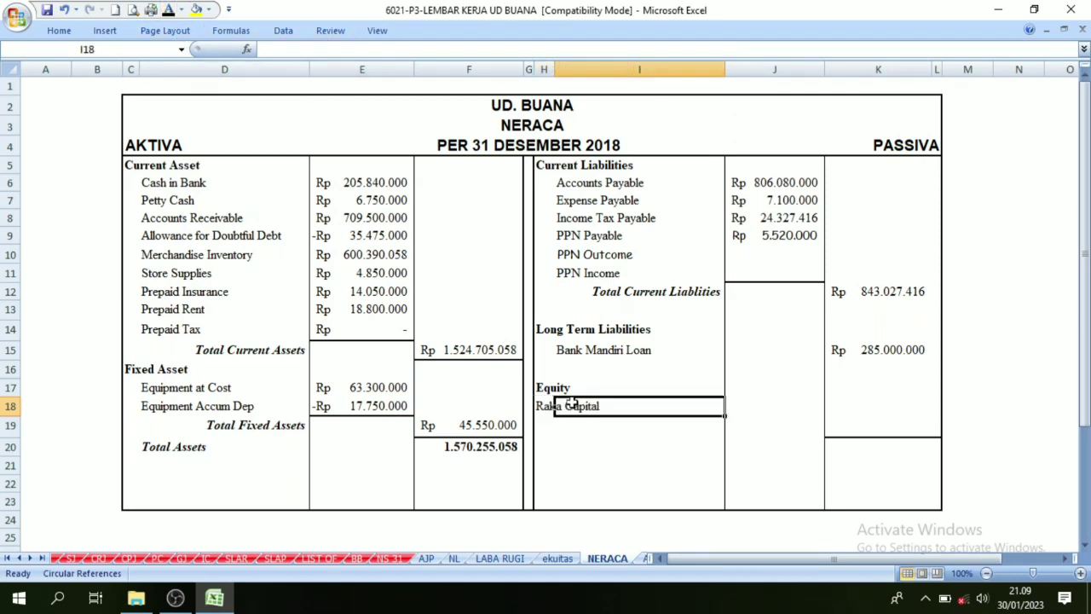
- Check the closing capital in G12 of ekuitas and reveal the linked amount in K18 of NERACA with the black font colour
click(891, 400)
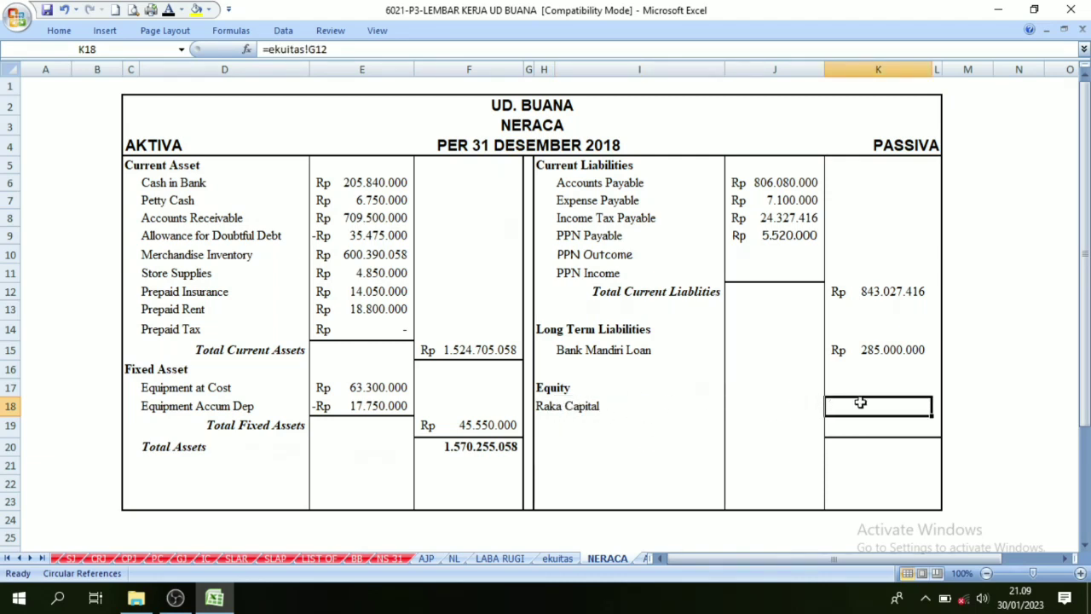
click(567, 558)
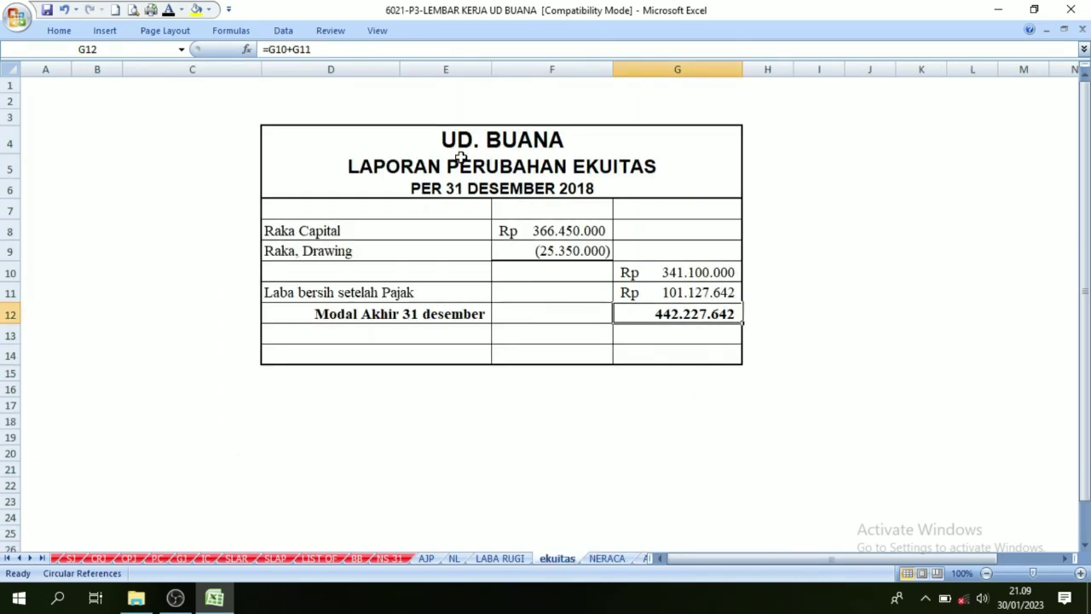
click(373, 312)
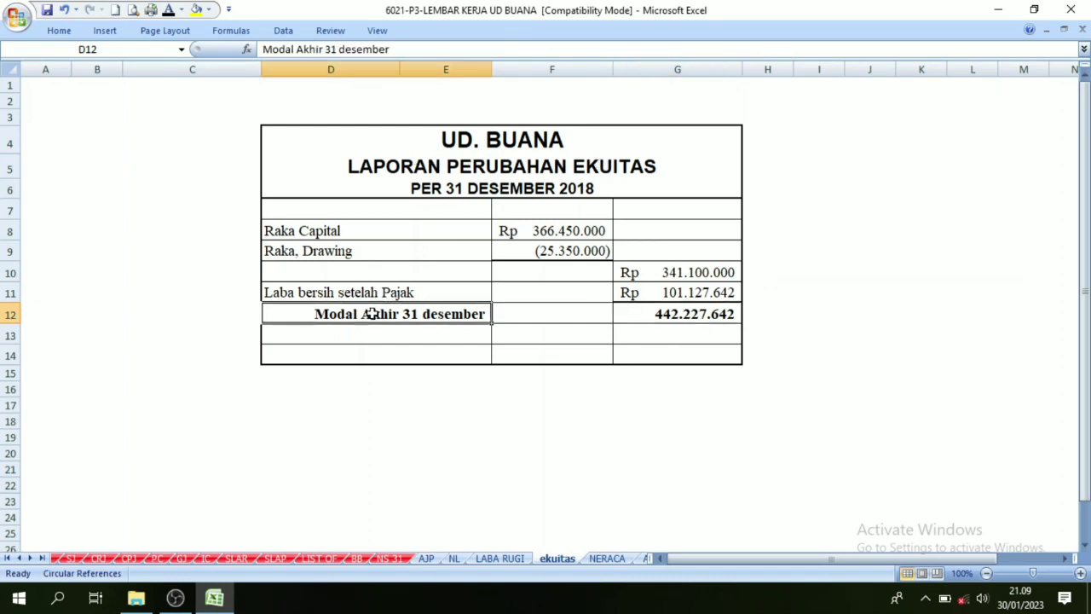
click(683, 314)
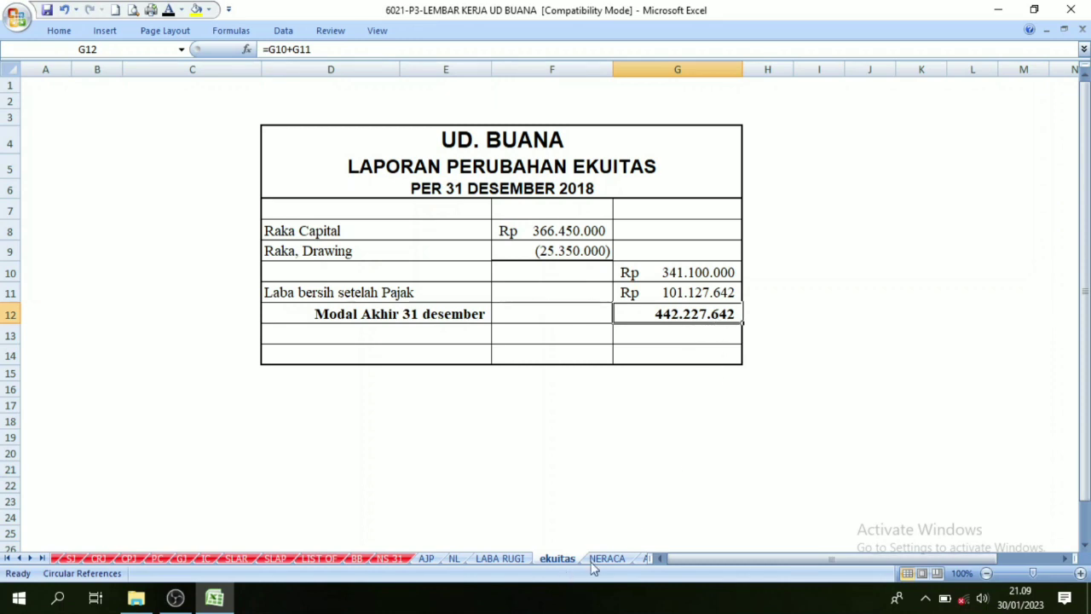
key(ctrl+Page_Down)
click(170, 11)
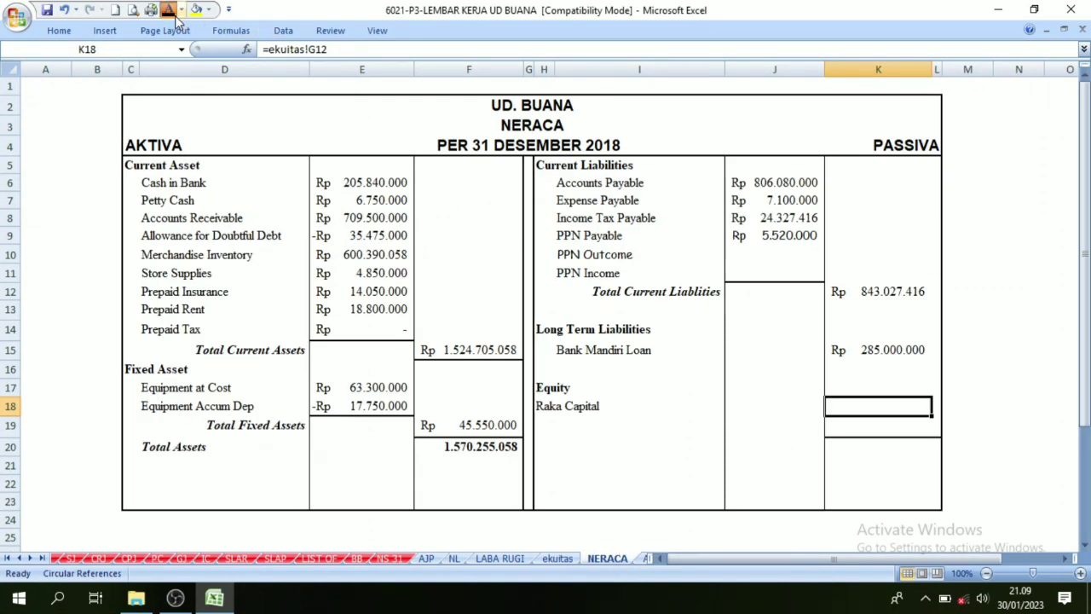
click(756, 524)
click(731, 485)
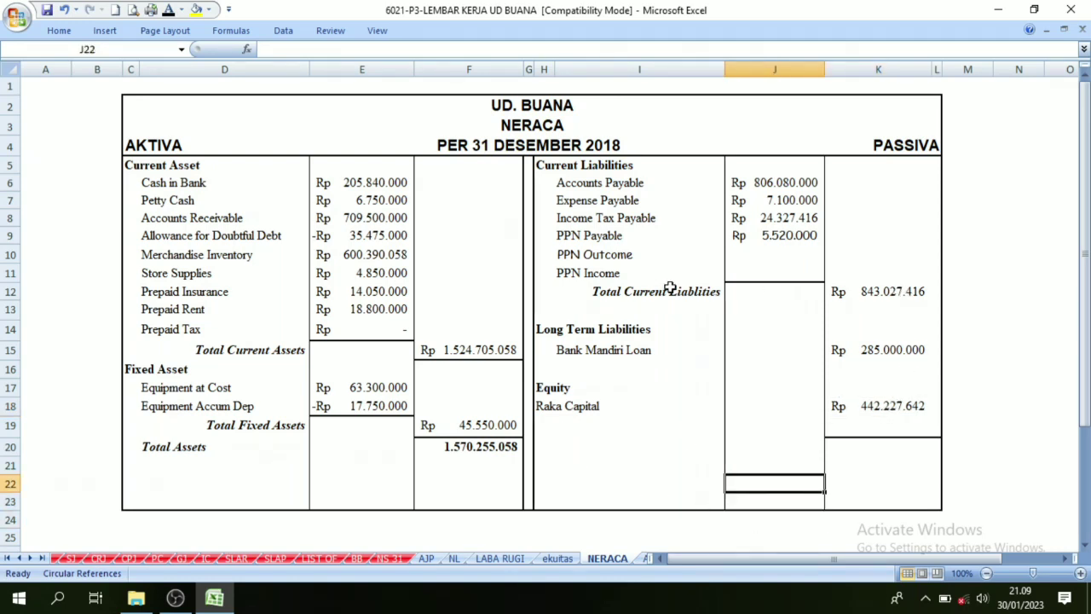
- Review the liability, loan and capital entries feeding K12:K18, and reveal the =SUM(K12:K18) total in K20 in black
click(633, 292)
click(899, 292)
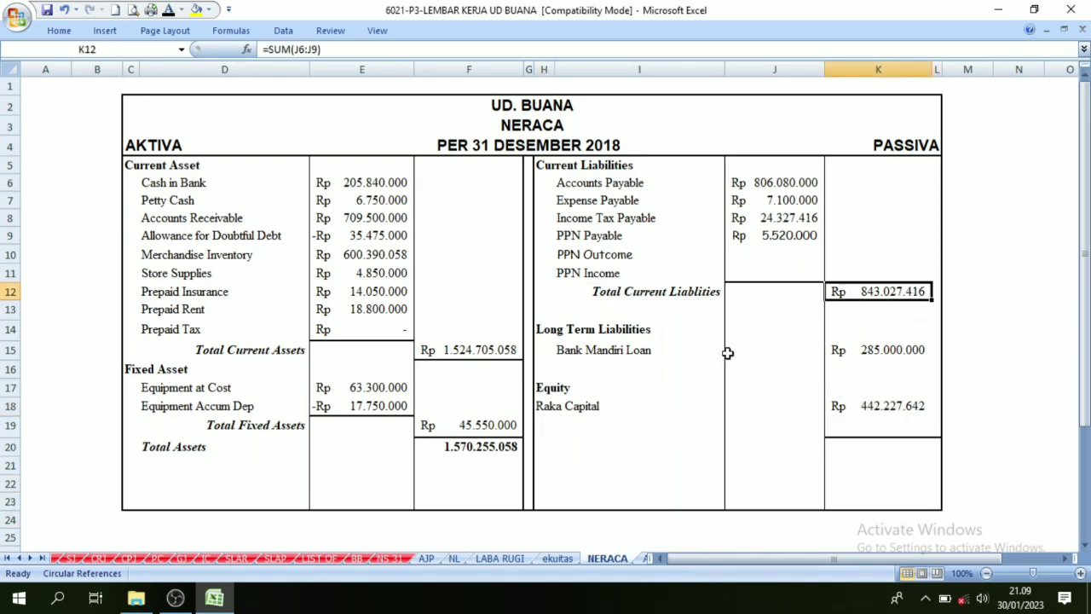
click(567, 354)
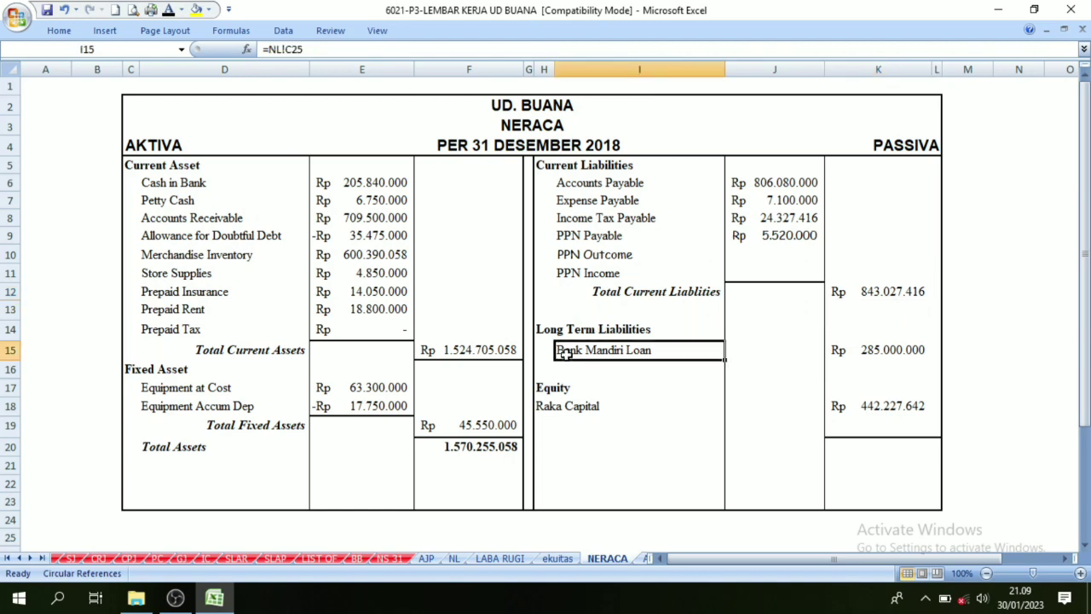
click(883, 353)
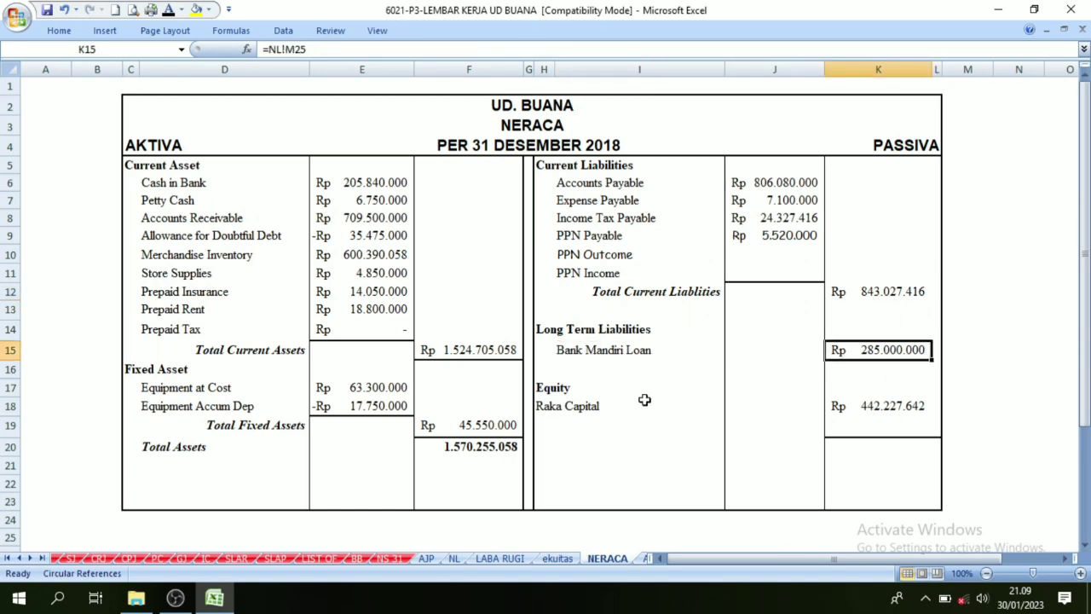
click(572, 407)
click(543, 407)
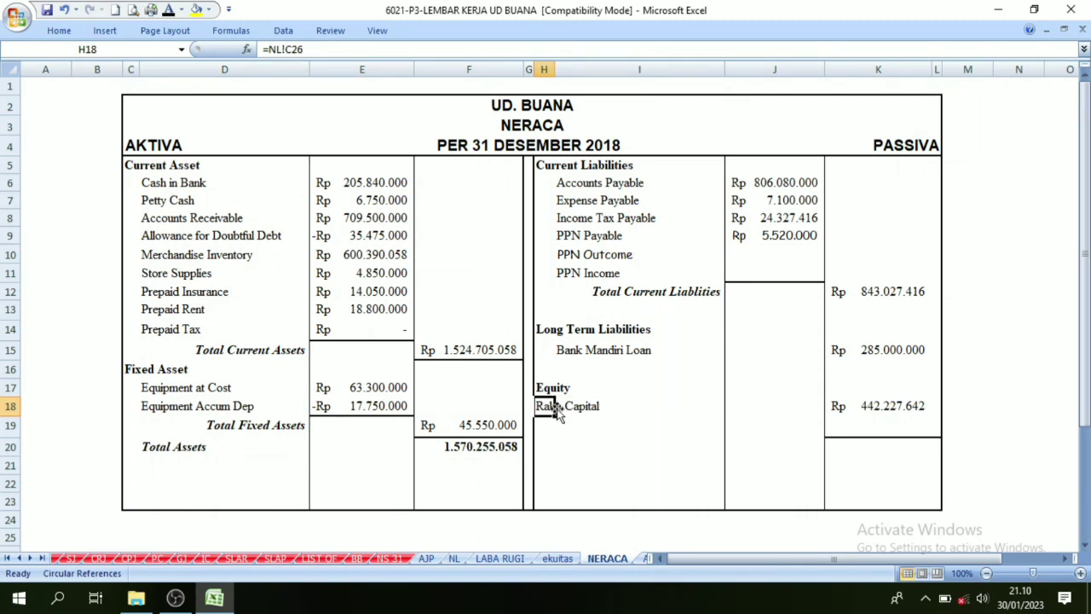
click(919, 407)
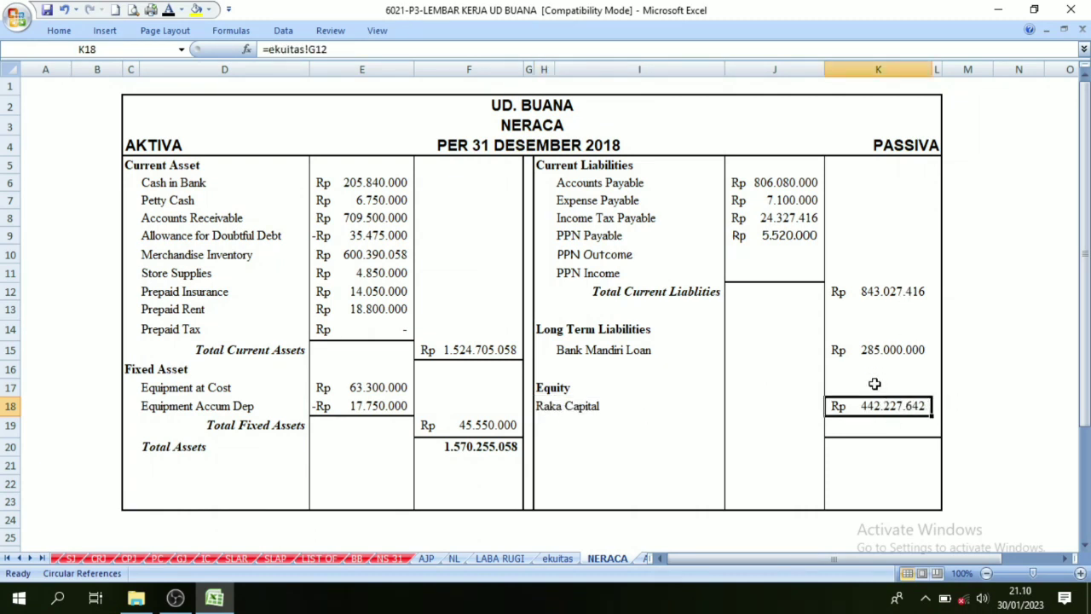
drag(891, 292, 891, 407)
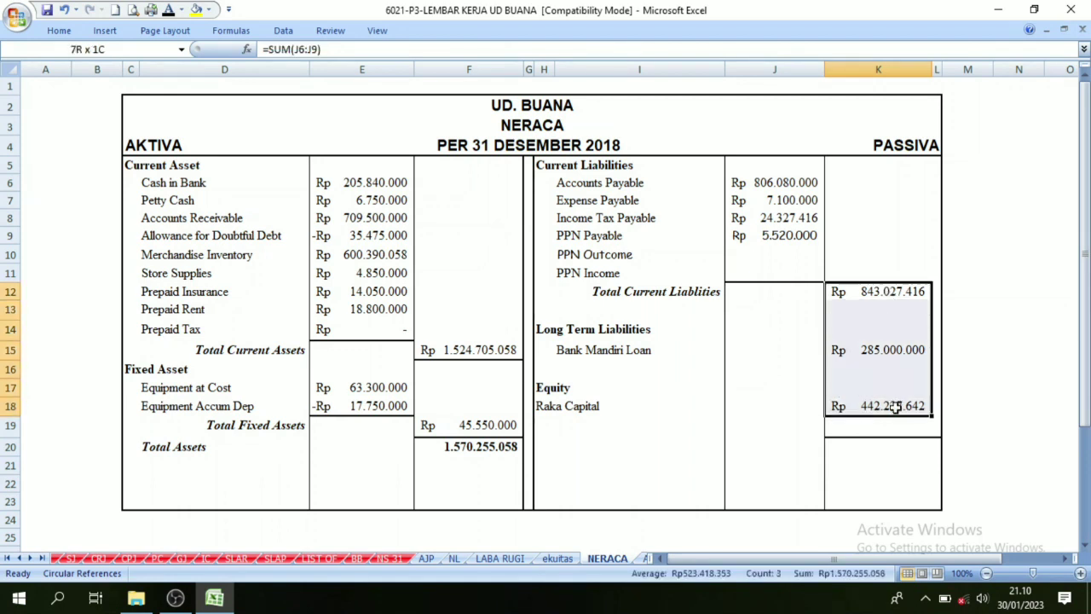
click(872, 454)
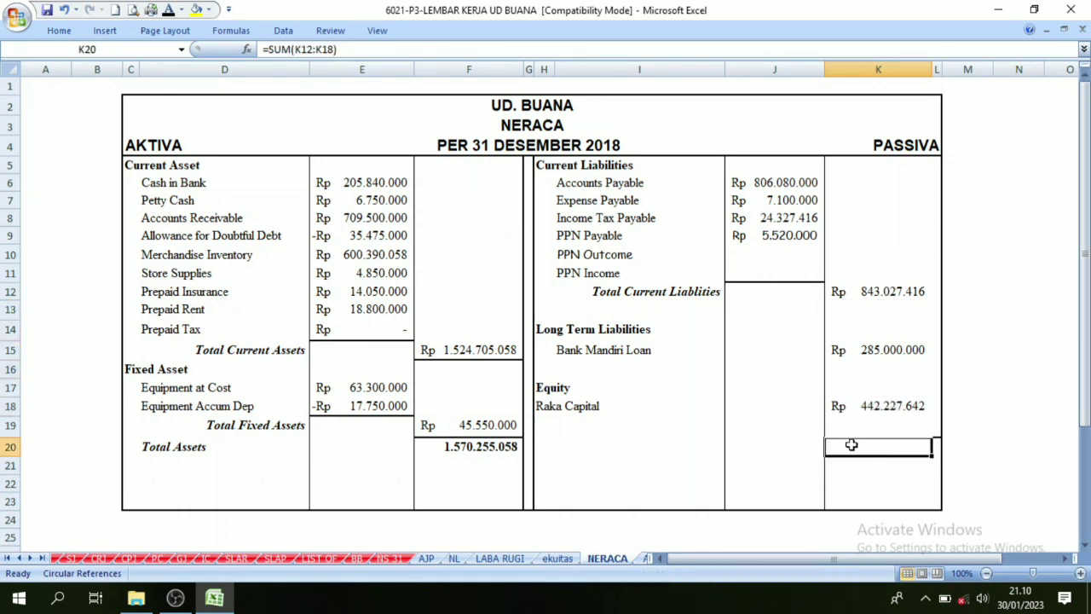
click(169, 11)
click(861, 502)
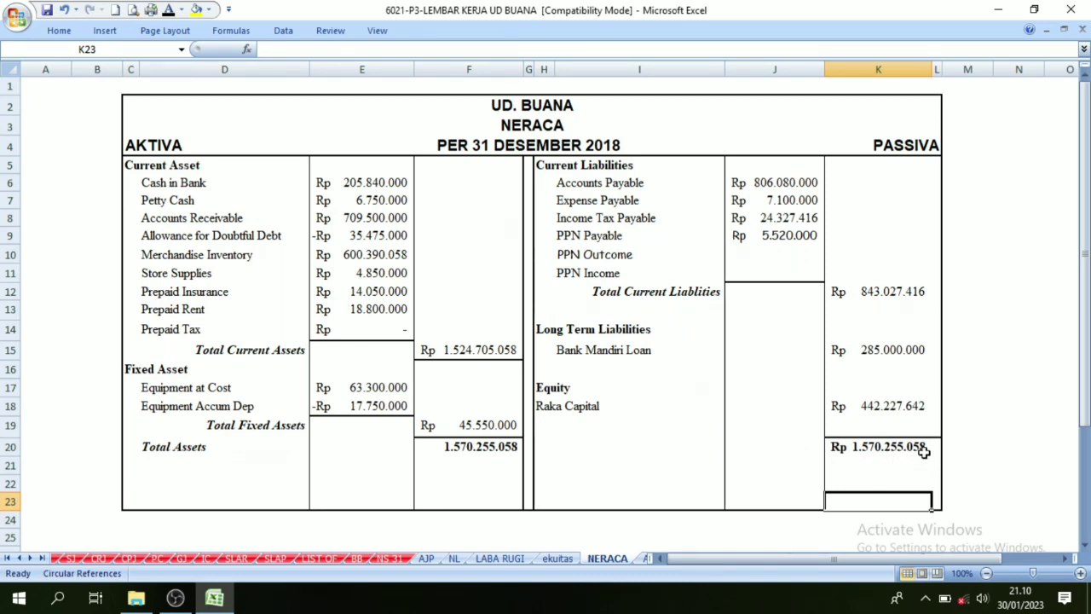
- Compare the totals in F20 and K20, and reveal the Total Liablities & Equity label in I20 with the black font colour
click(878, 448)
click(504, 446)
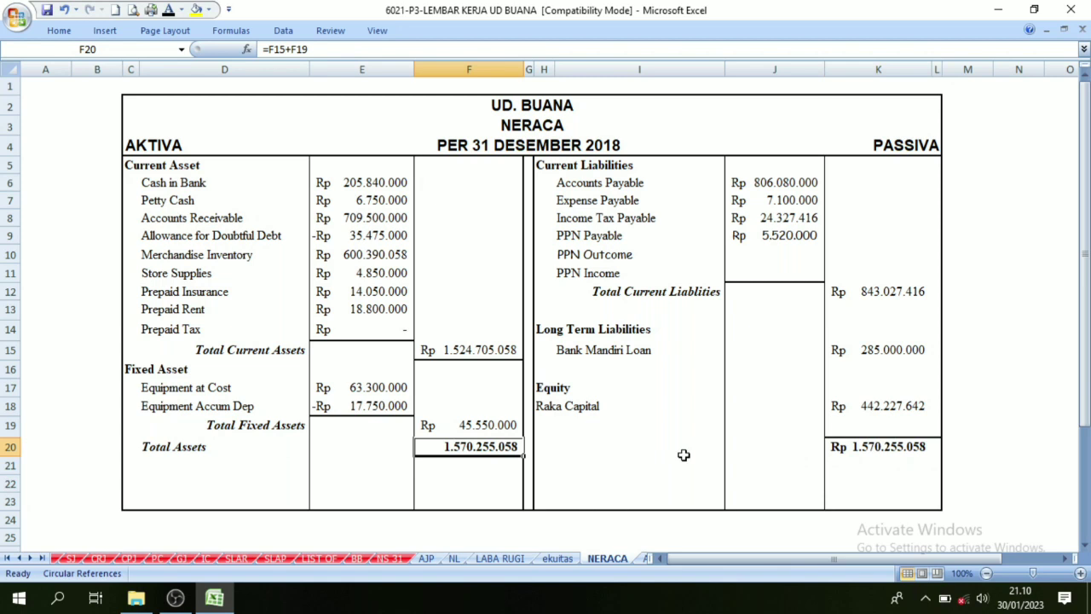
click(921, 446)
click(501, 447)
click(873, 450)
click(661, 444)
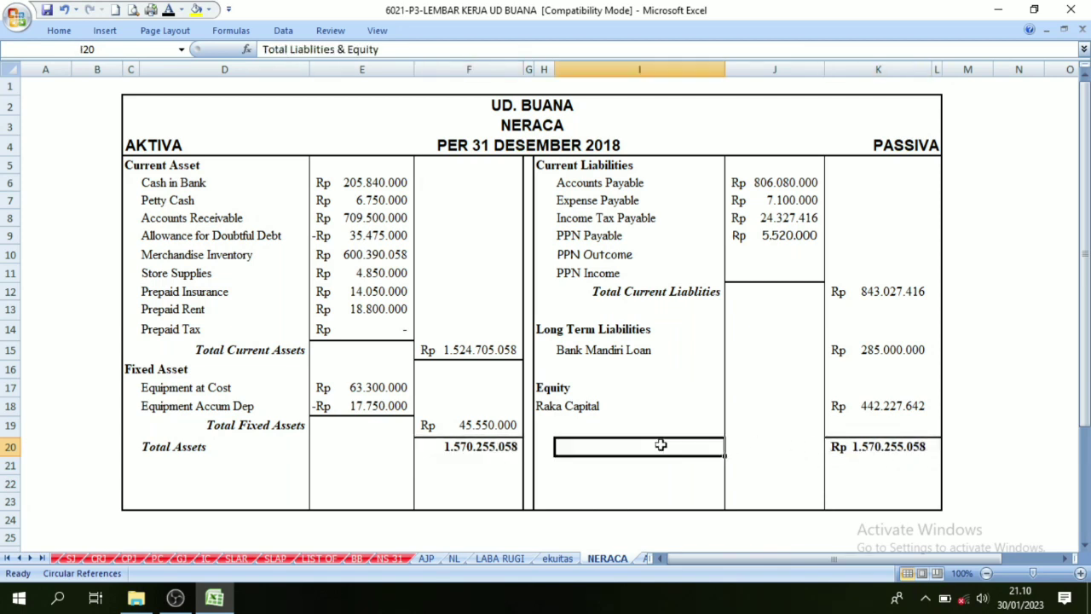
click(168, 10)
click(774, 463)
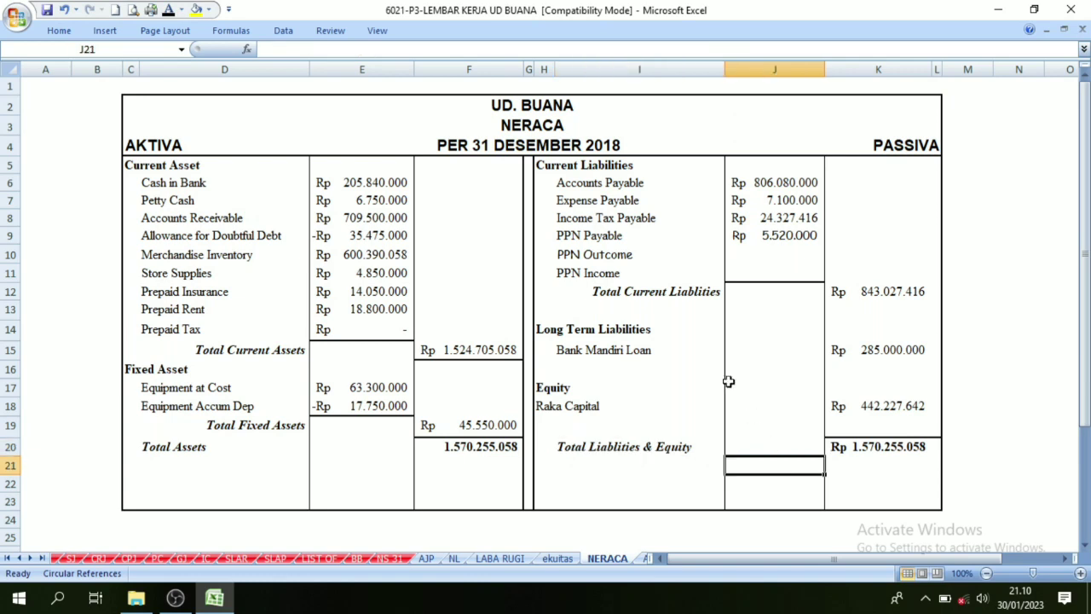
- Review the finished LABA RUGI, ekuitas and NERACA reports in turn
click(500, 558)
scroll(490, 348, up, 7)
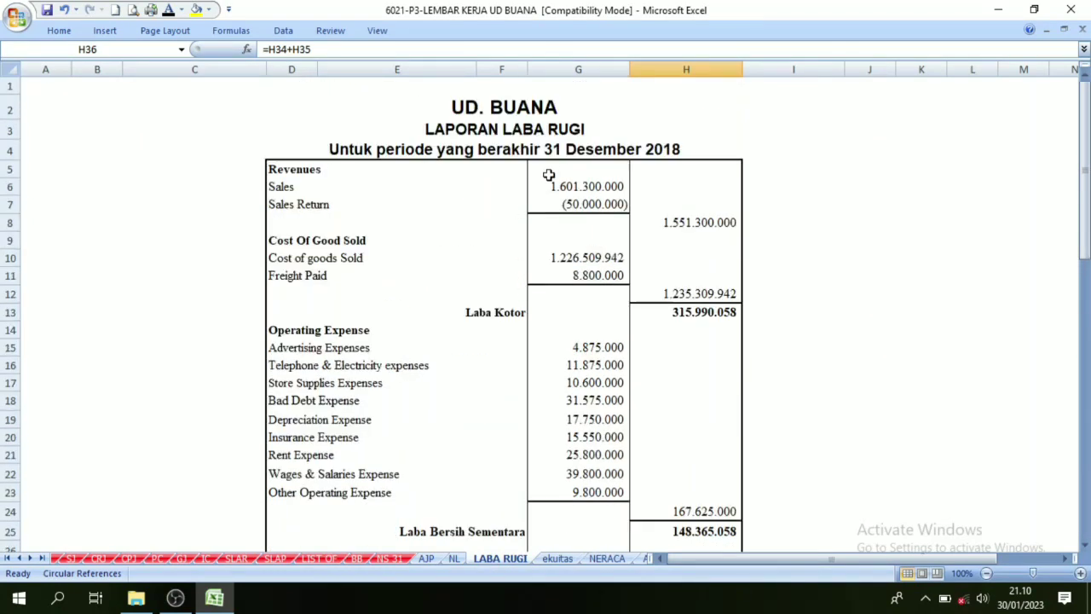
click(563, 557)
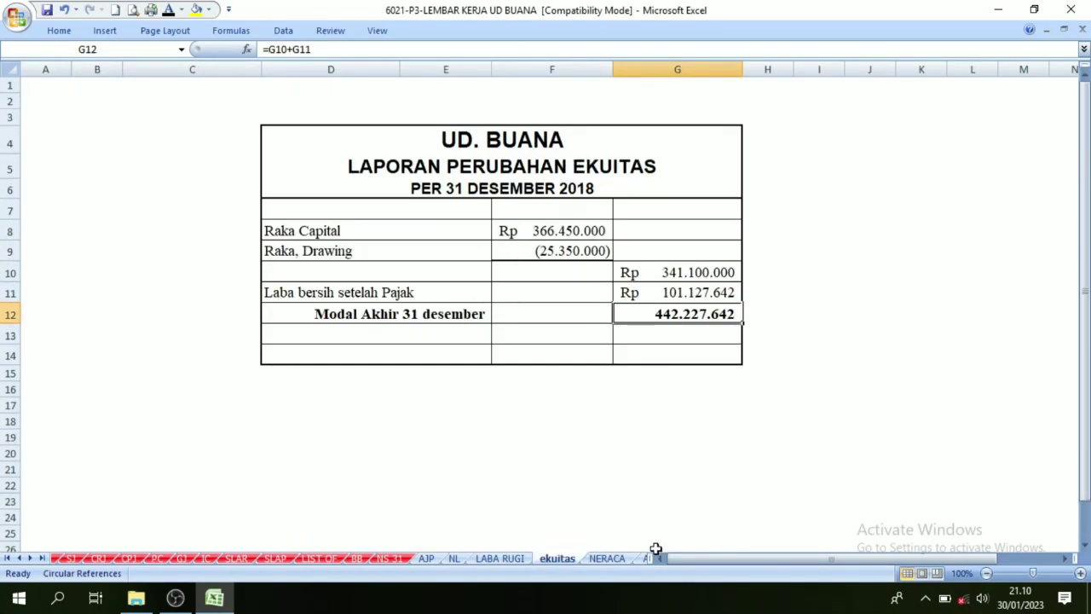
click(607, 559)
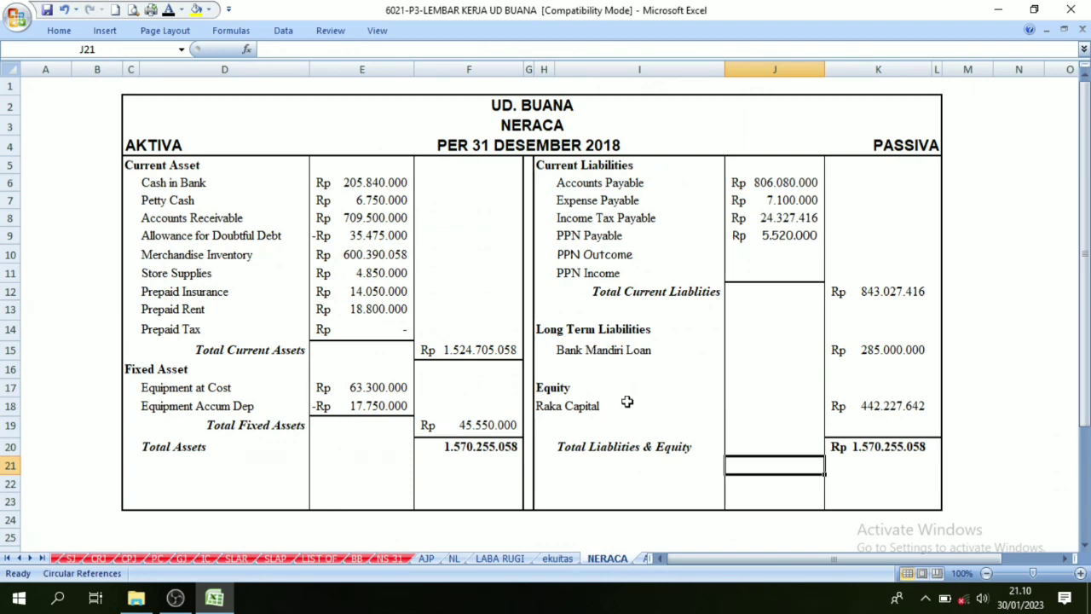